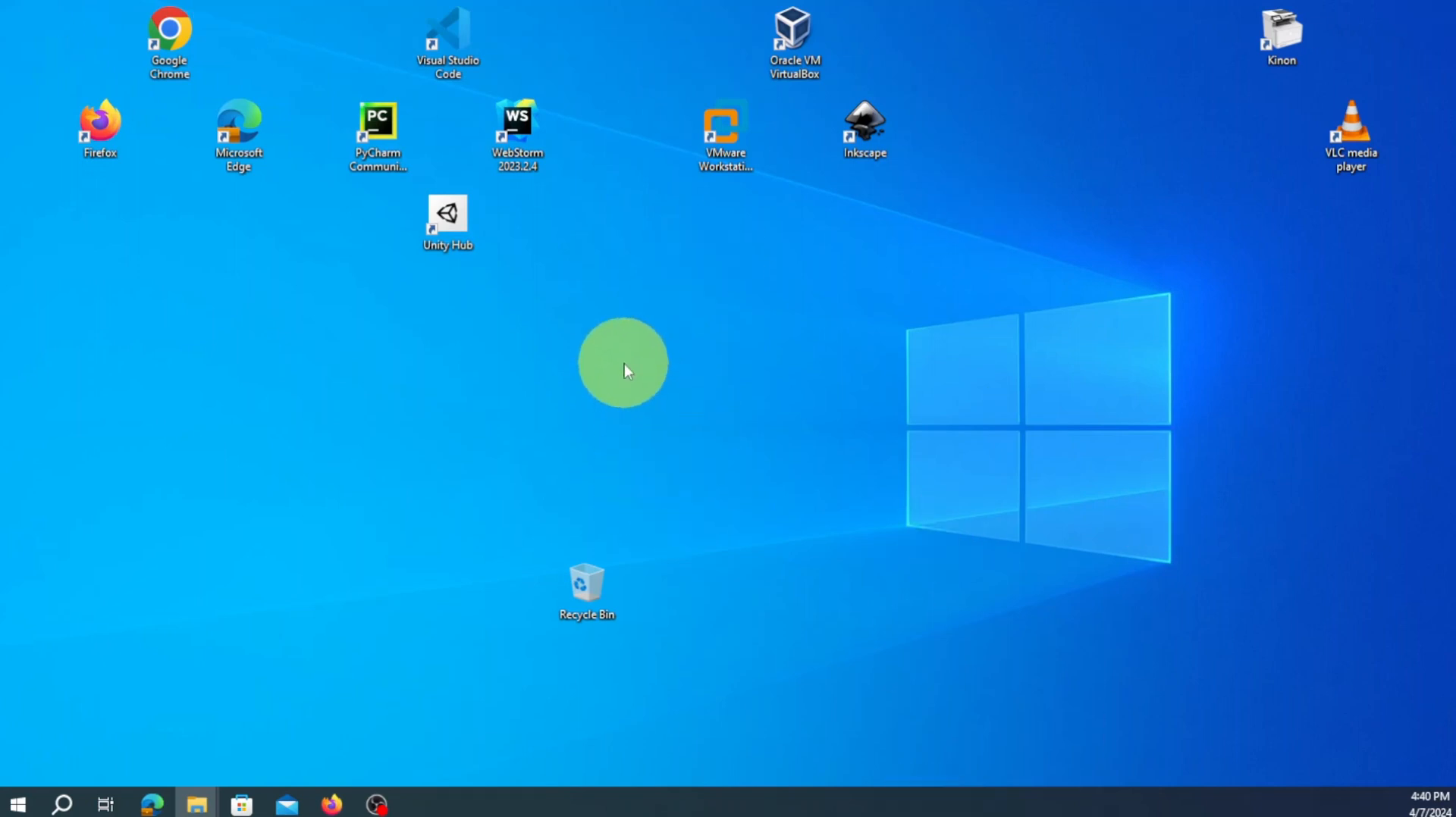
Create a new Microsoft Access database file on the desktop
{"action": "right_click", "coordinate": [627, 370]}
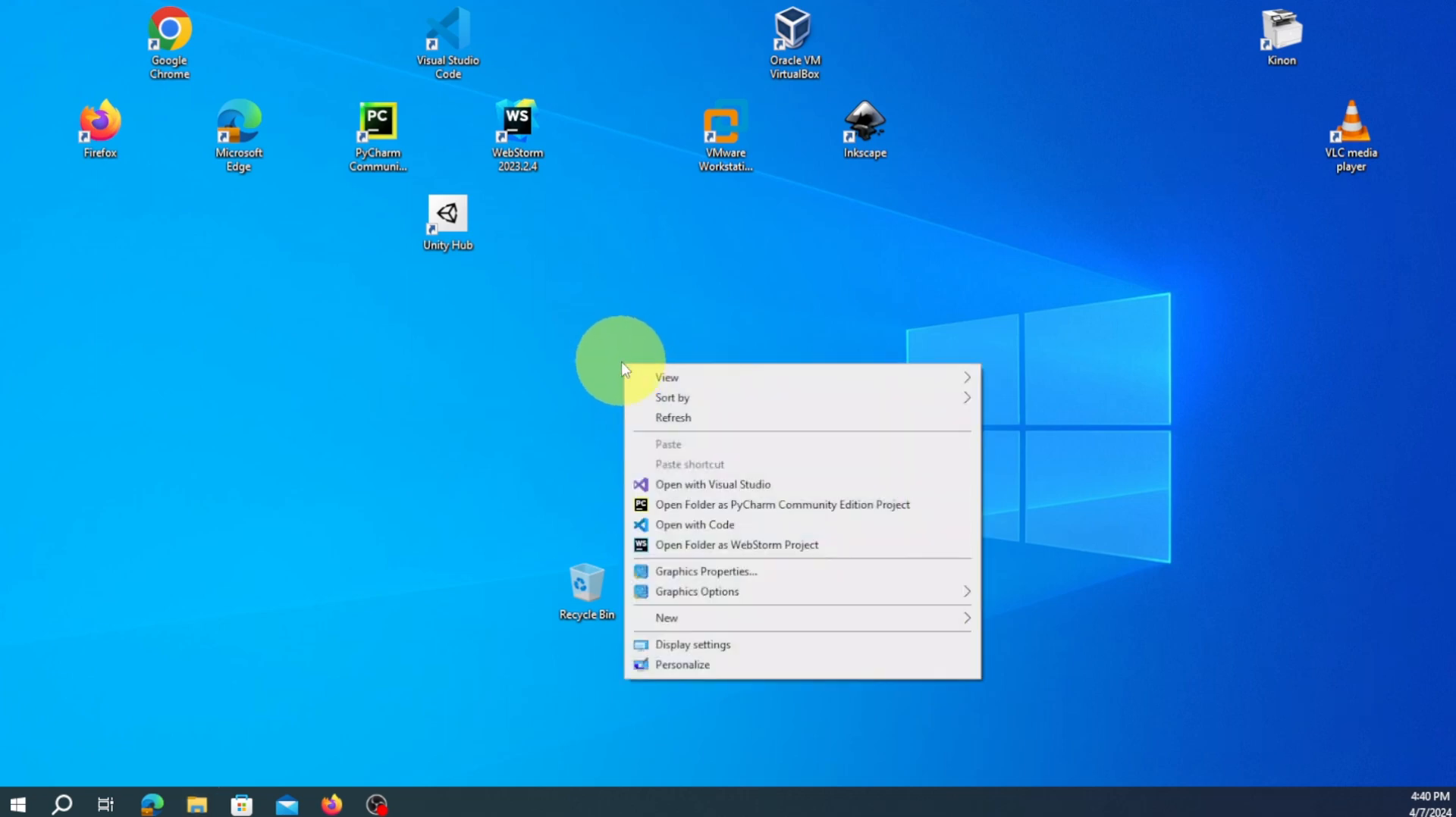
{"action": "mouse_move", "coordinate": [811, 624]}
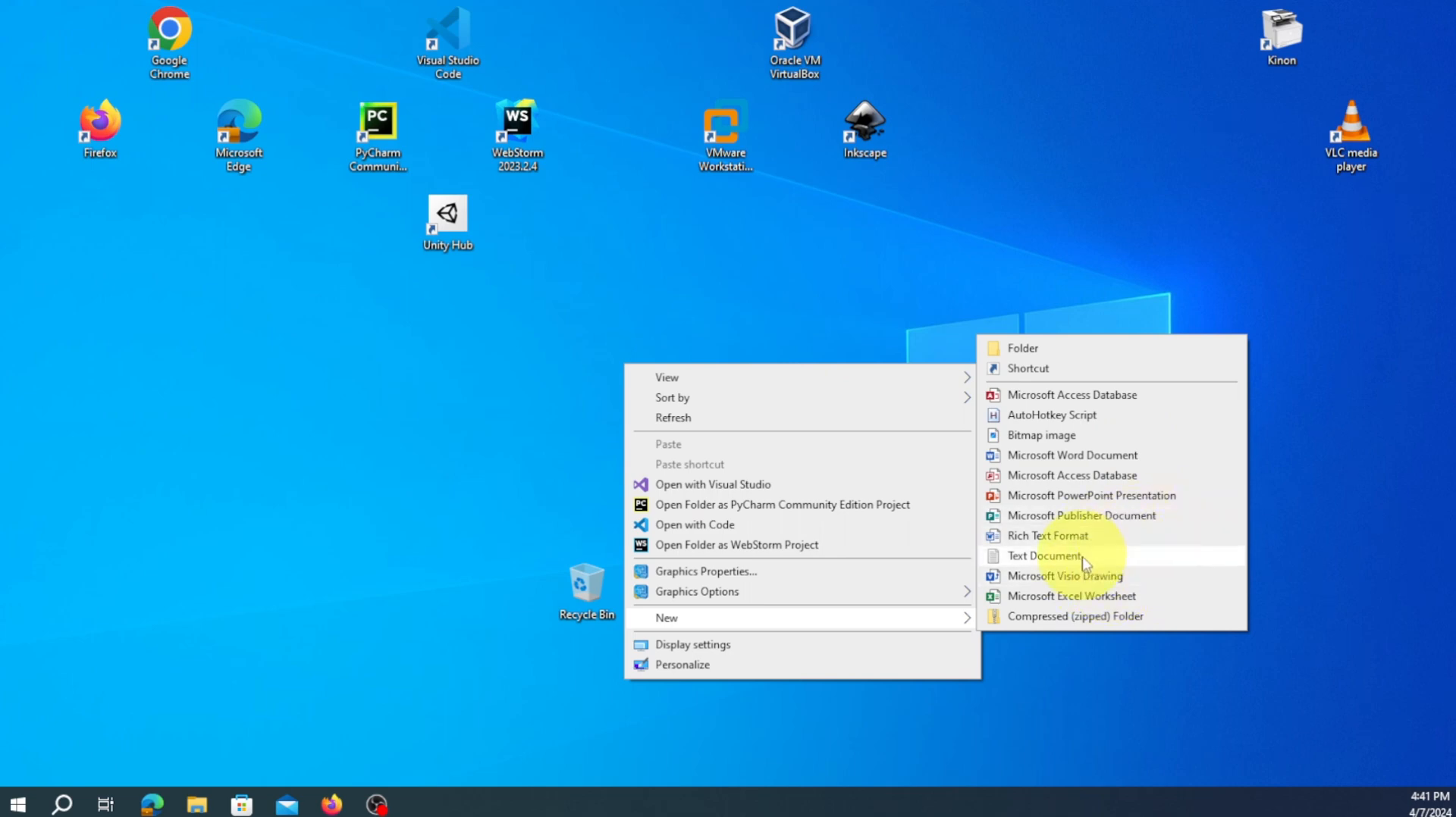
{"action": "left_click", "coordinate": [1130, 400]}
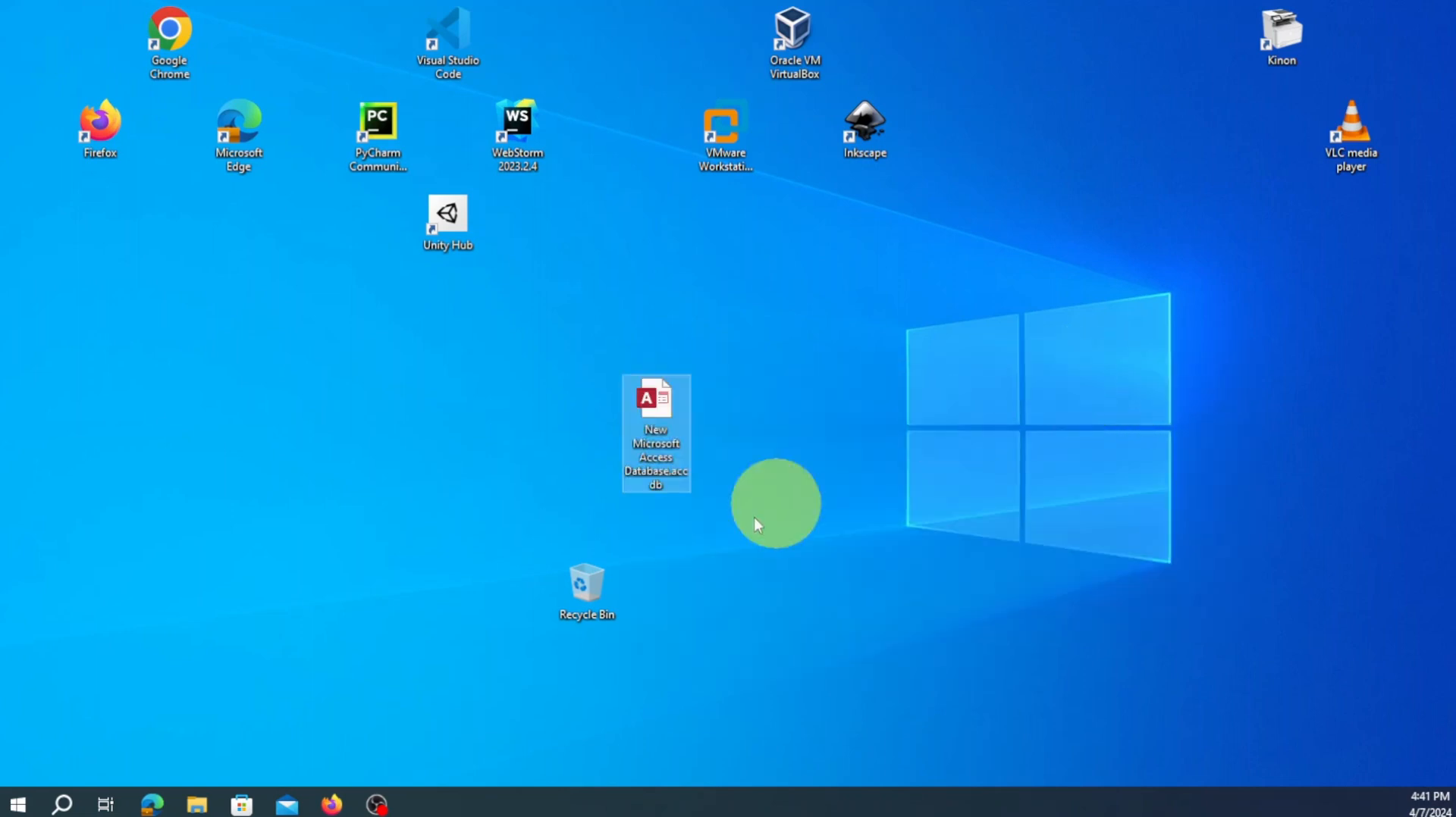
Rename the new Access database file as Lab1, keeping the .accdb extension
{"action": "right_click", "coordinate": [657, 460]}
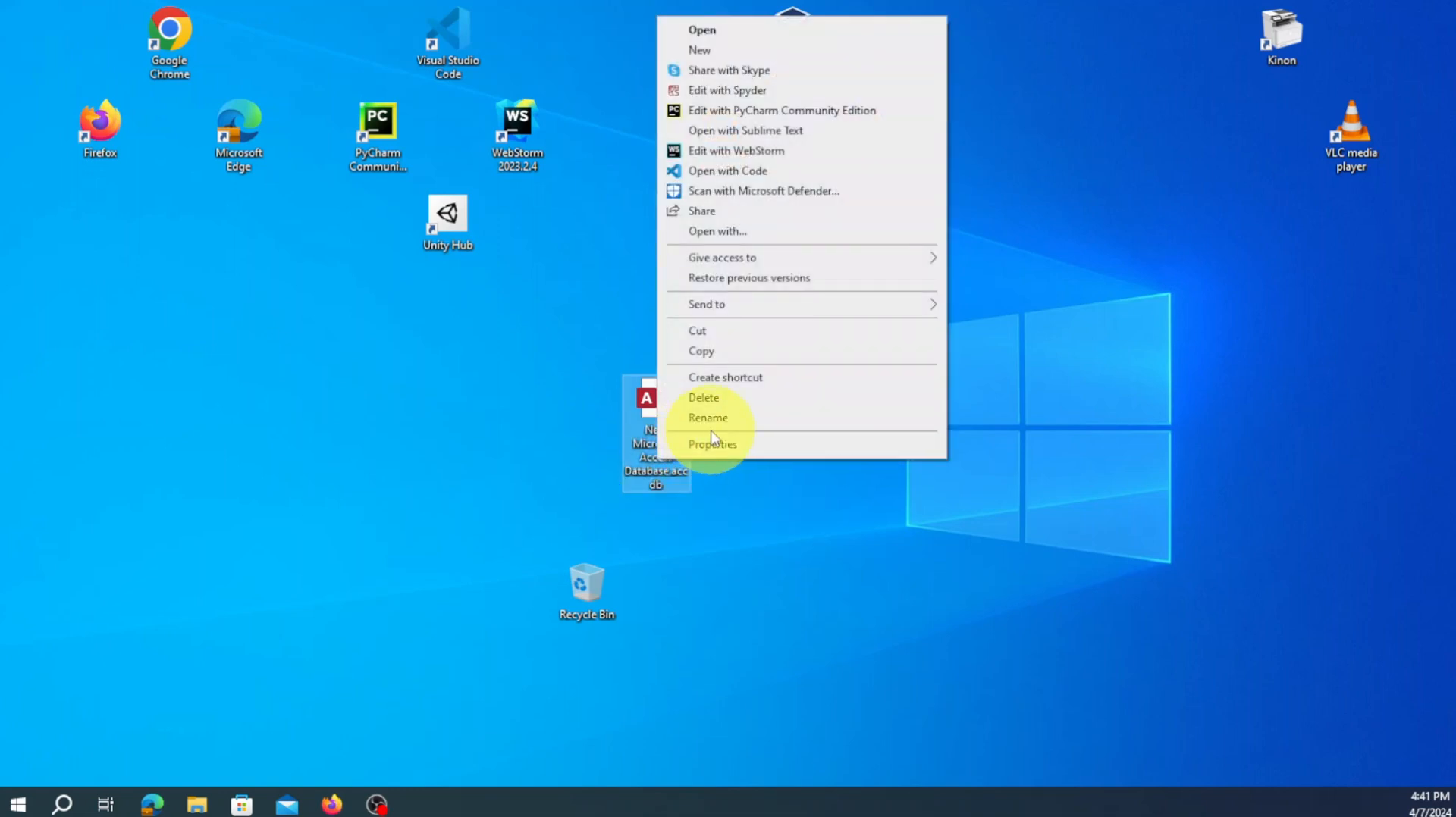
{"action": "left_click", "coordinate": [719, 418]}
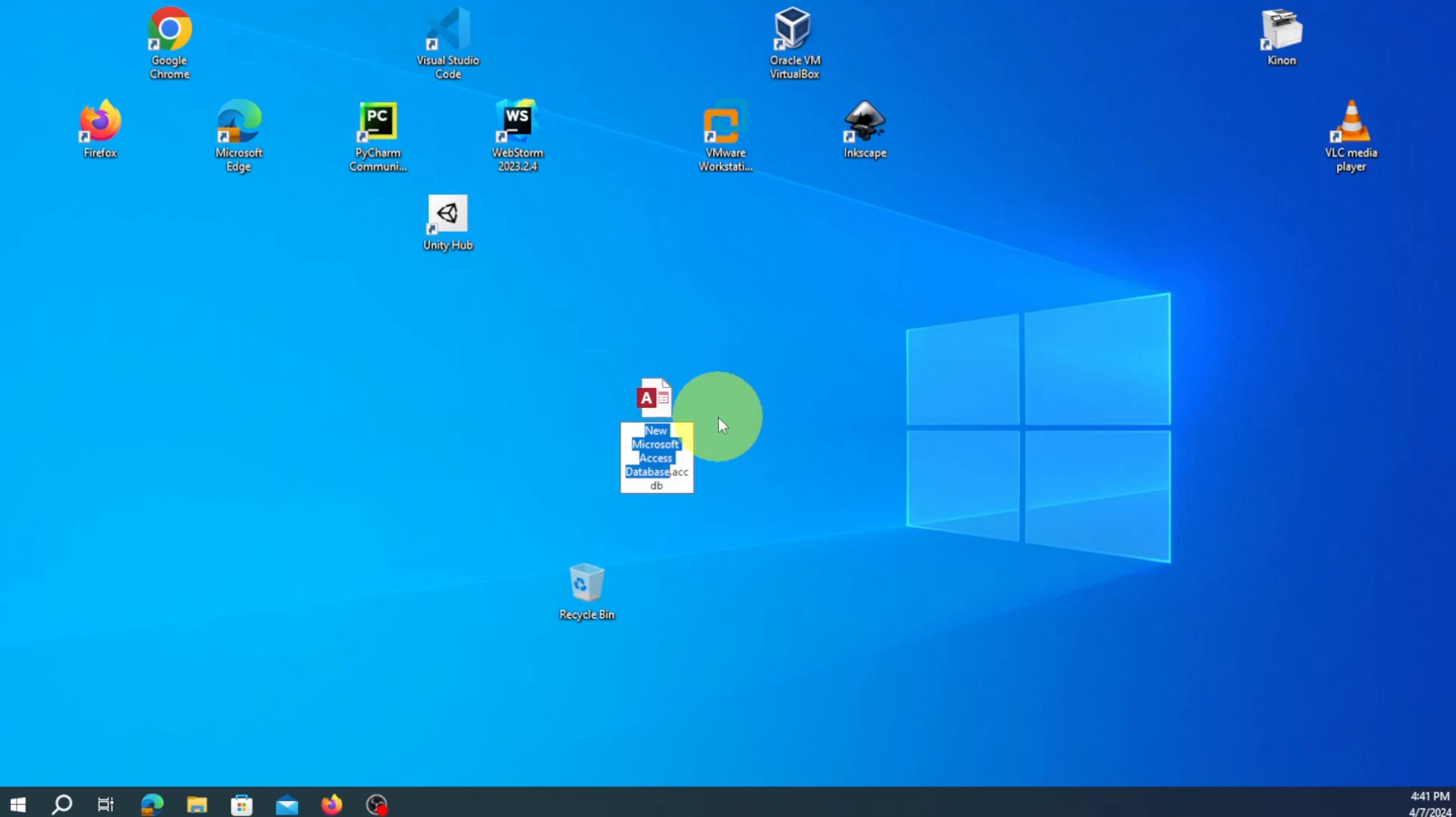
{"action": "type", "text": "Lab"}
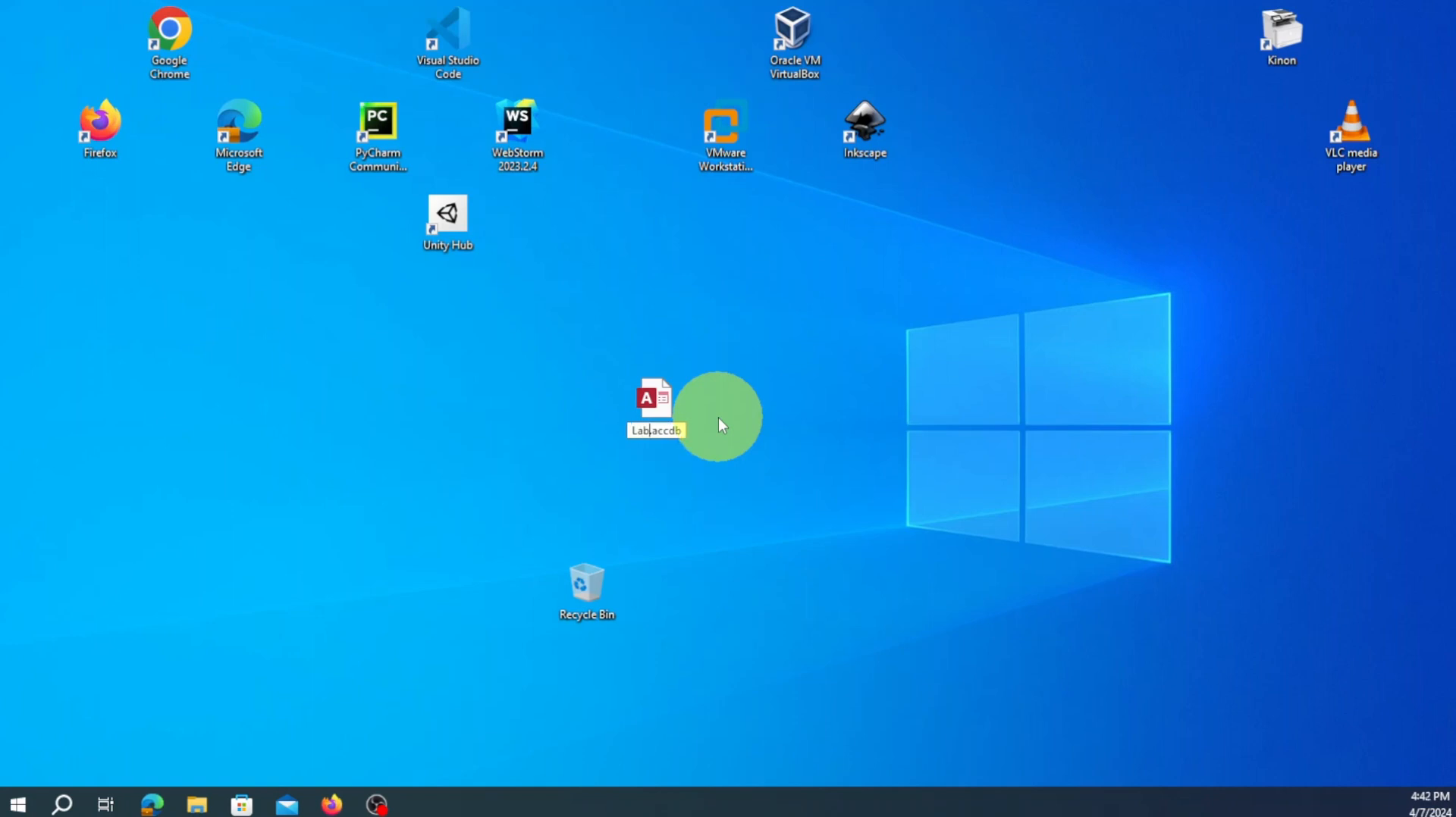
{"action": "type", "text": "1"}
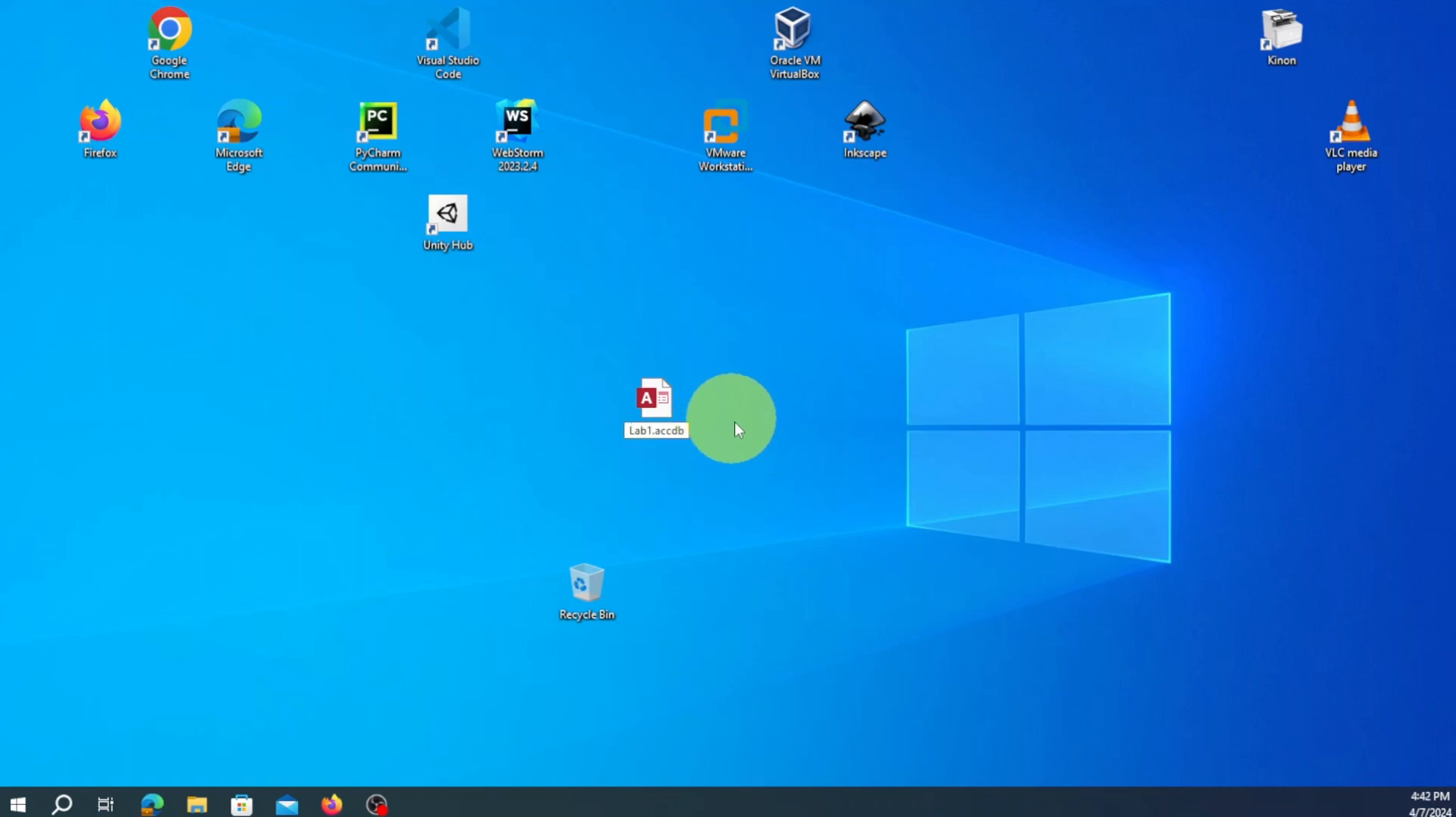
{"action": "key", "text": "Return"}
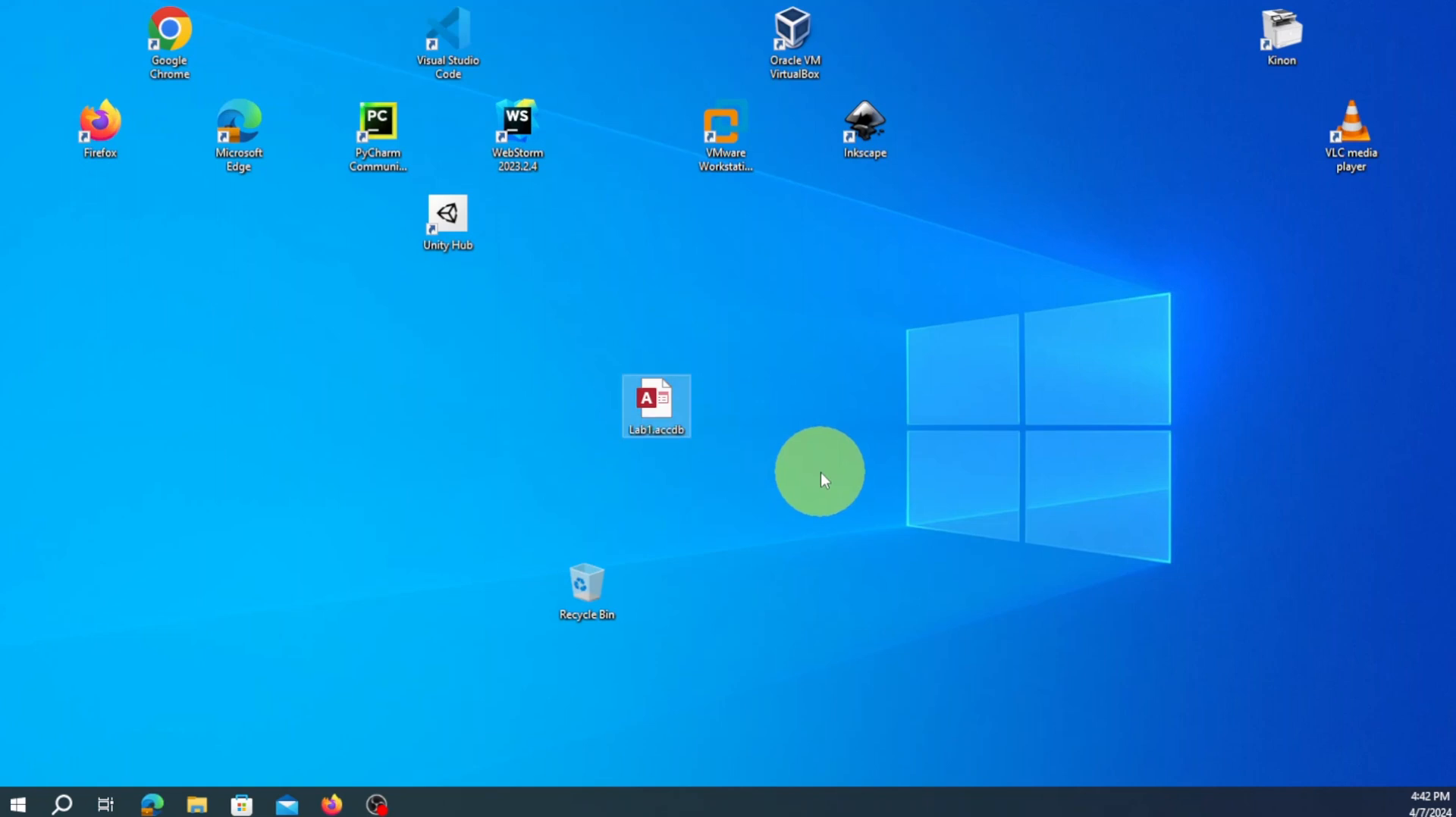
Open Lab1.accdb in Access and enable its blocked active content
{"action": "double_click", "coordinate": [677, 407]}
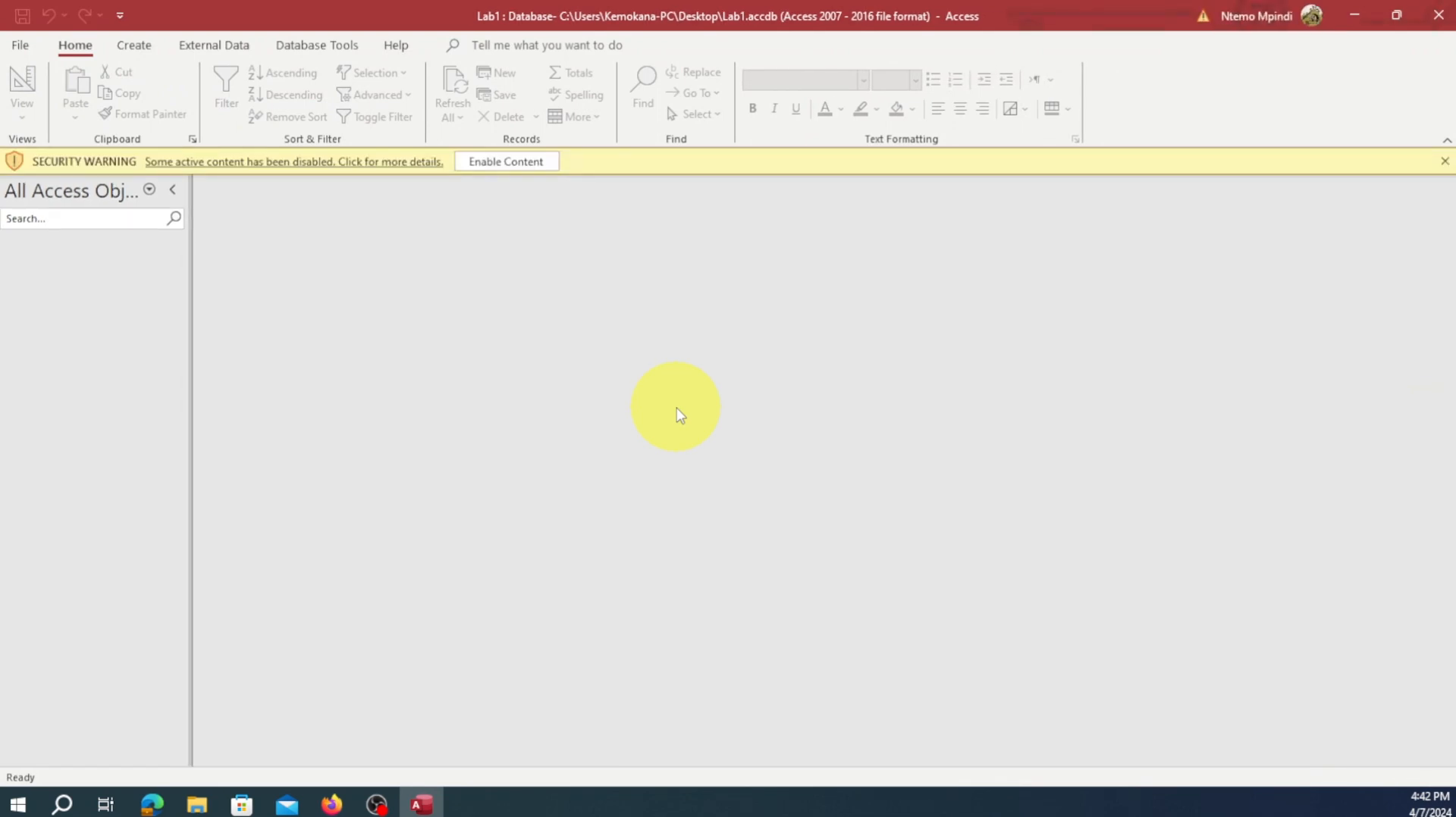
{"action": "left_click", "coordinate": [506, 162]}
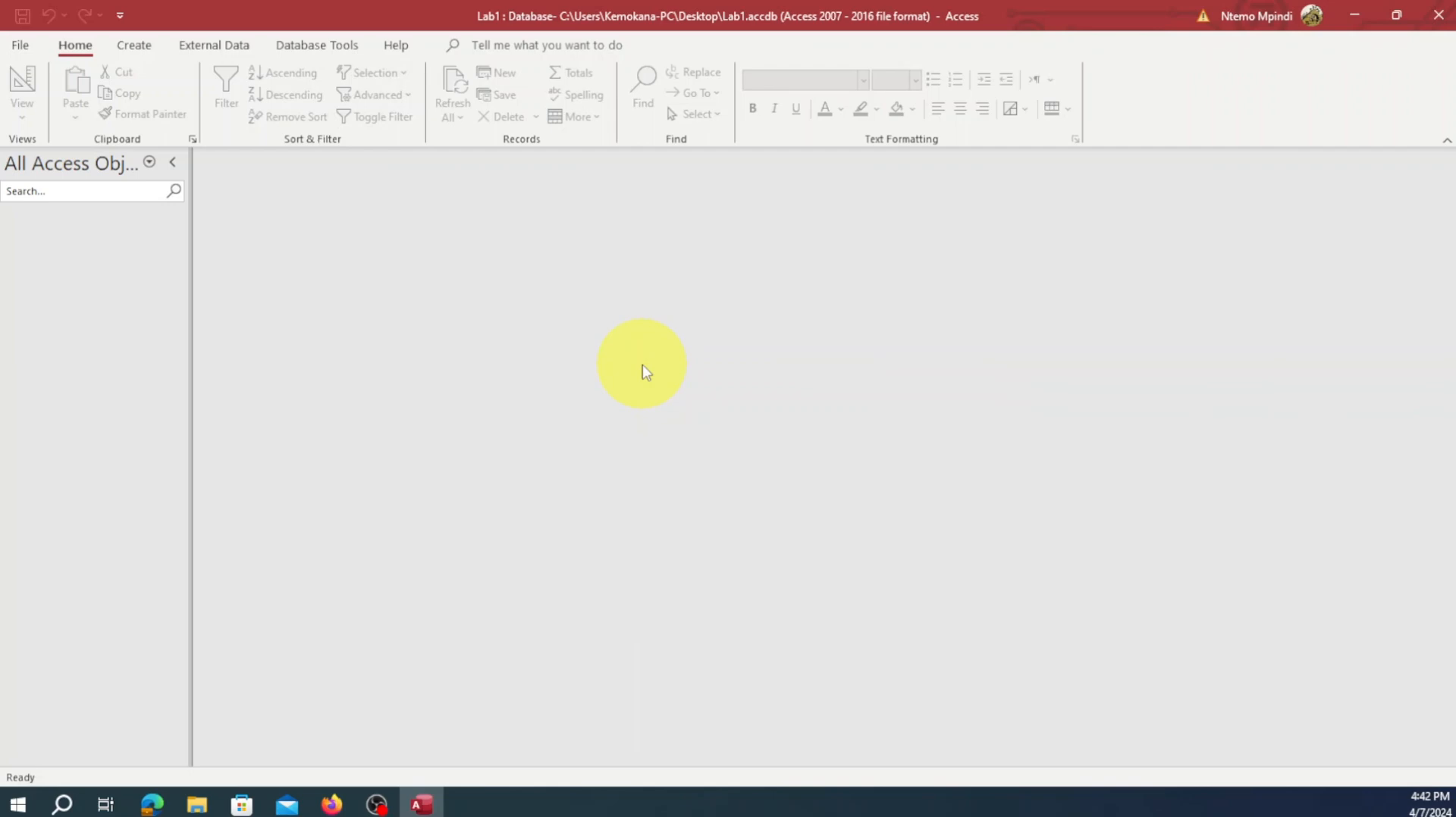
Close the Lab1 database along with Access, and delete Lab1.accdb from the desktop
{"action": "left_click", "coordinate": [21, 47]}
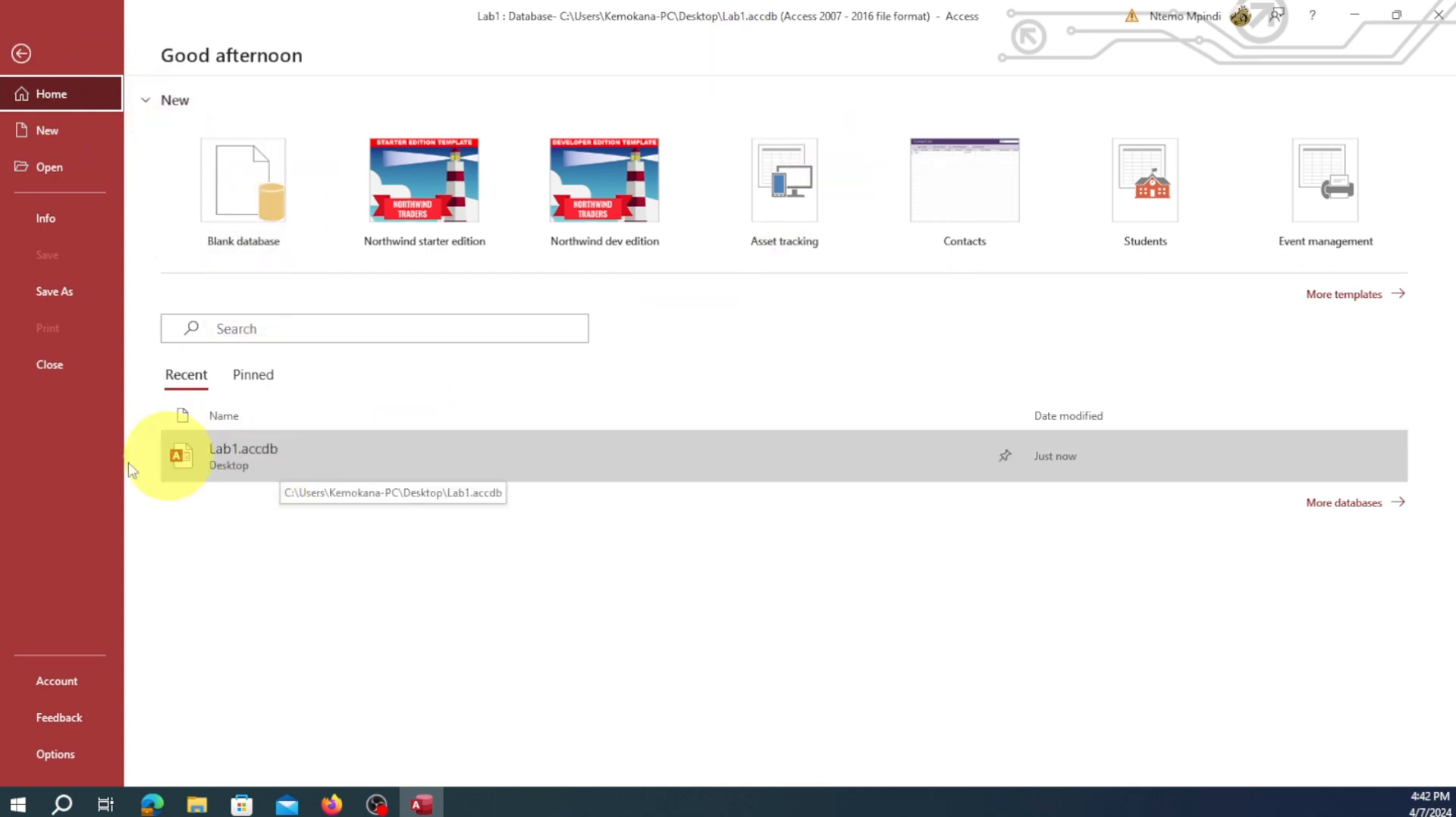
{"action": "left_click", "coordinate": [45, 370]}
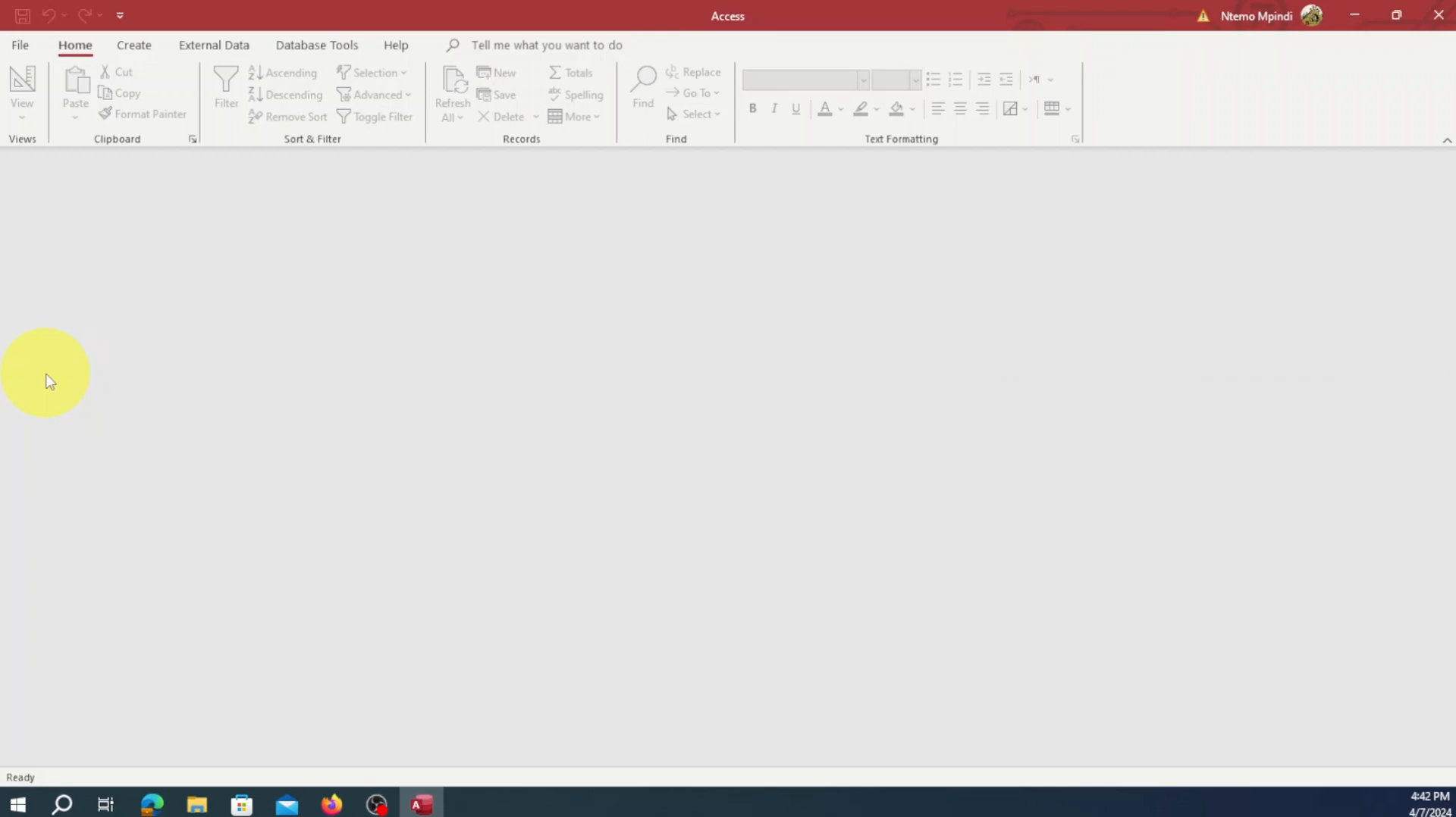
{"action": "left_click", "coordinate": [1441, 15]}
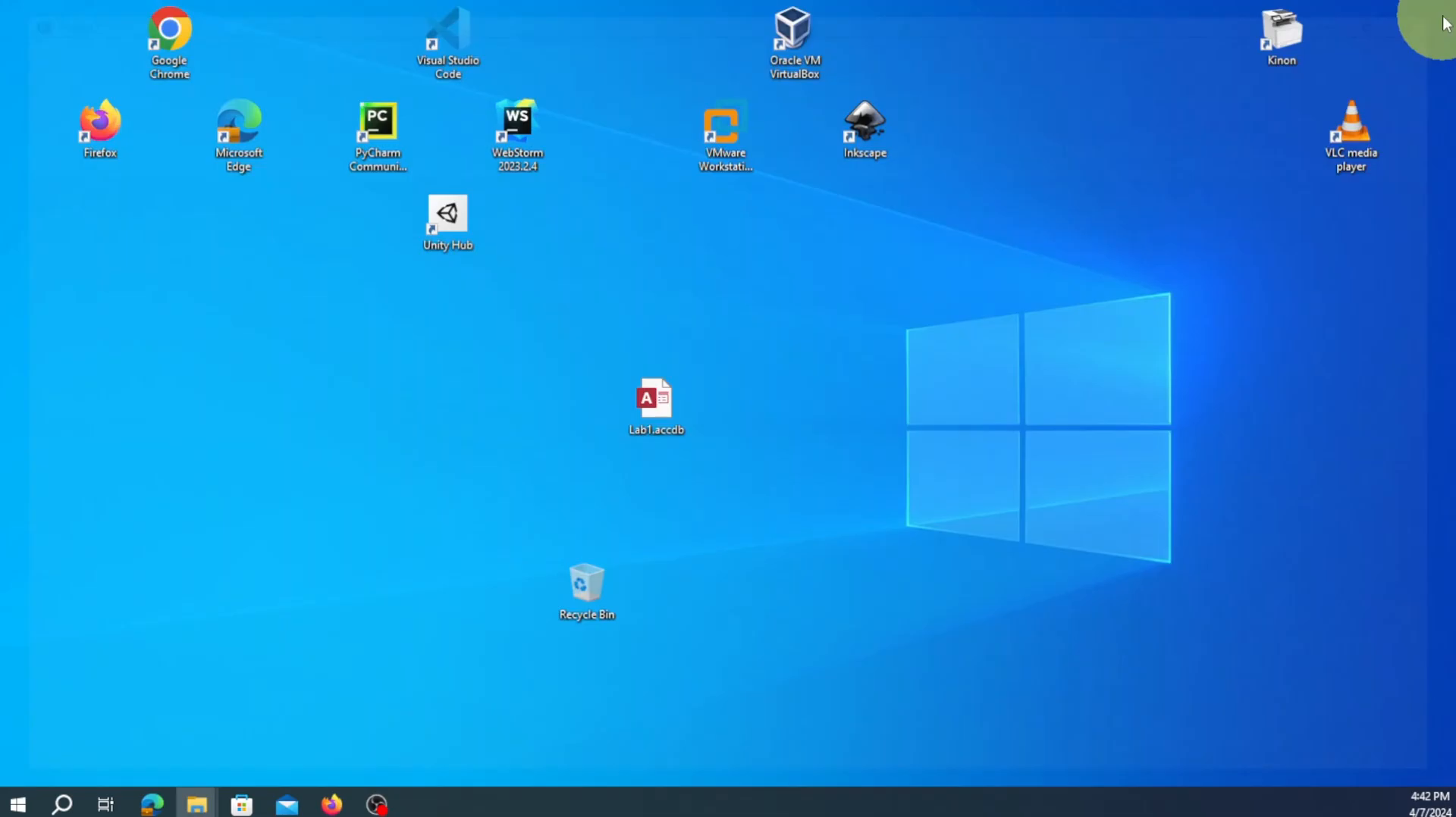
{"action": "right_click", "coordinate": [648, 419]}
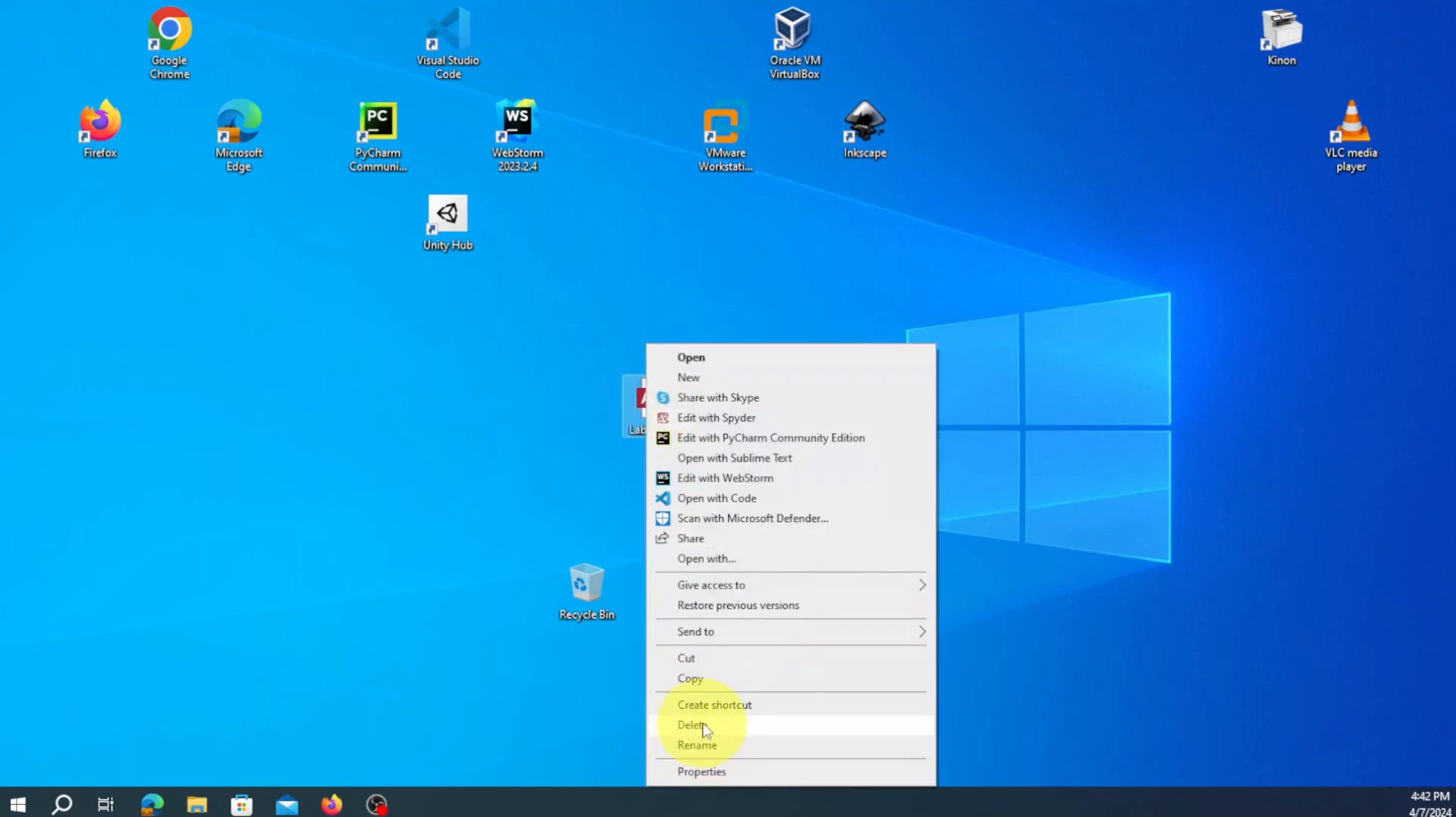
{"action": "left_click", "coordinate": [703, 727]}
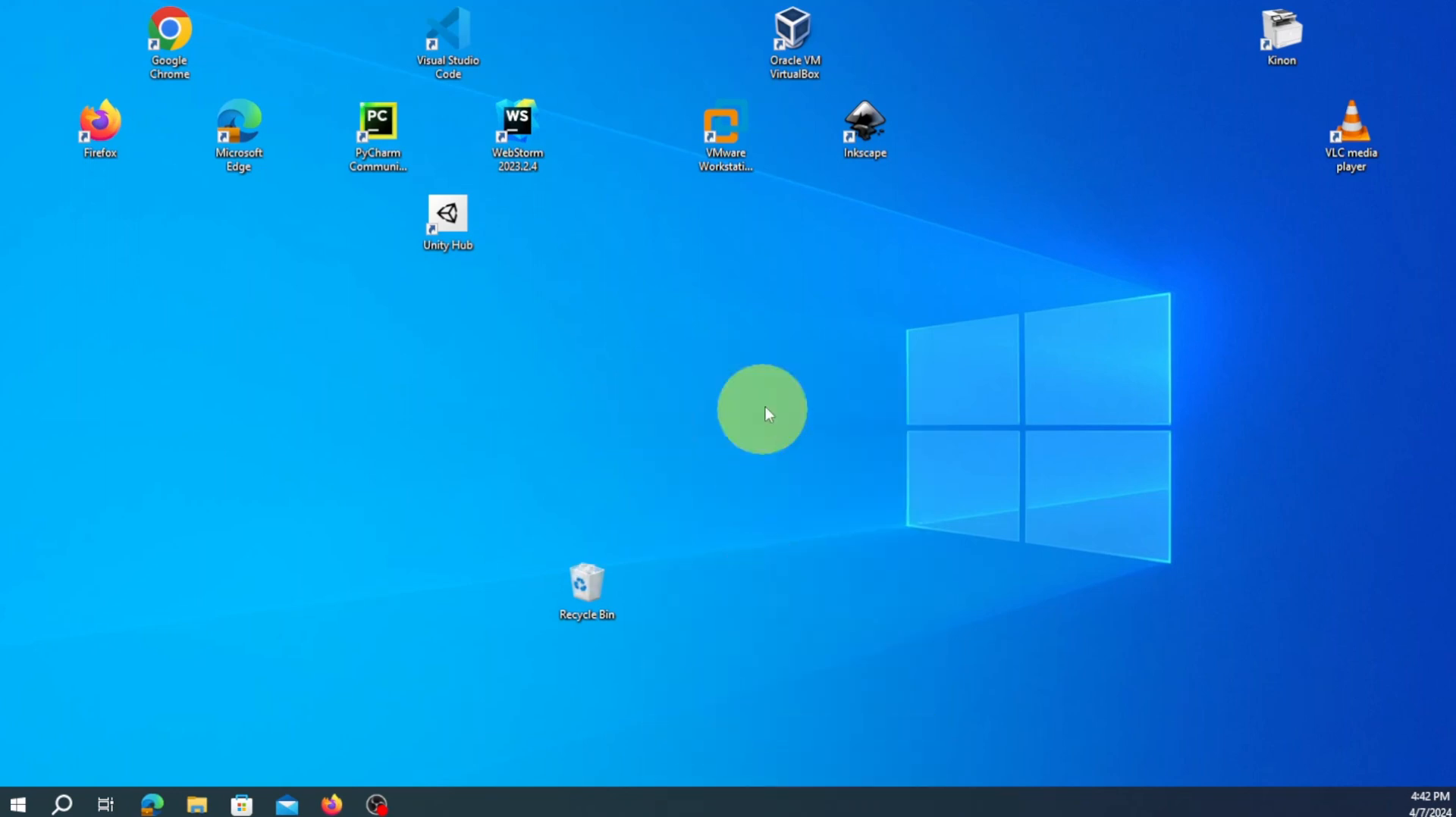
Create a new Microsoft PowerPoint presentation file on the desktop
{"action": "right_click", "coordinate": [773, 373]}
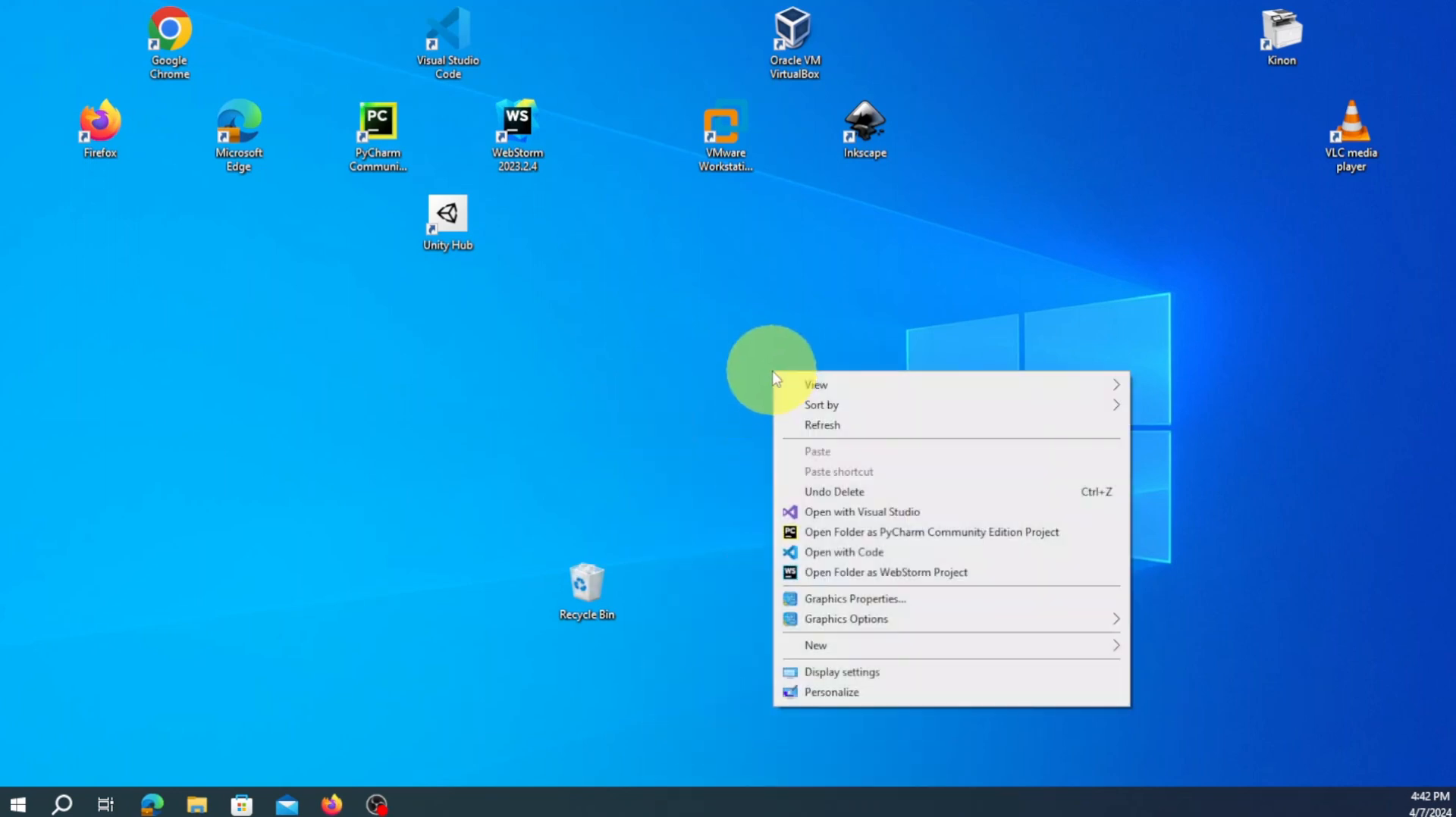
{"action": "mouse_move", "coordinate": [869, 652]}
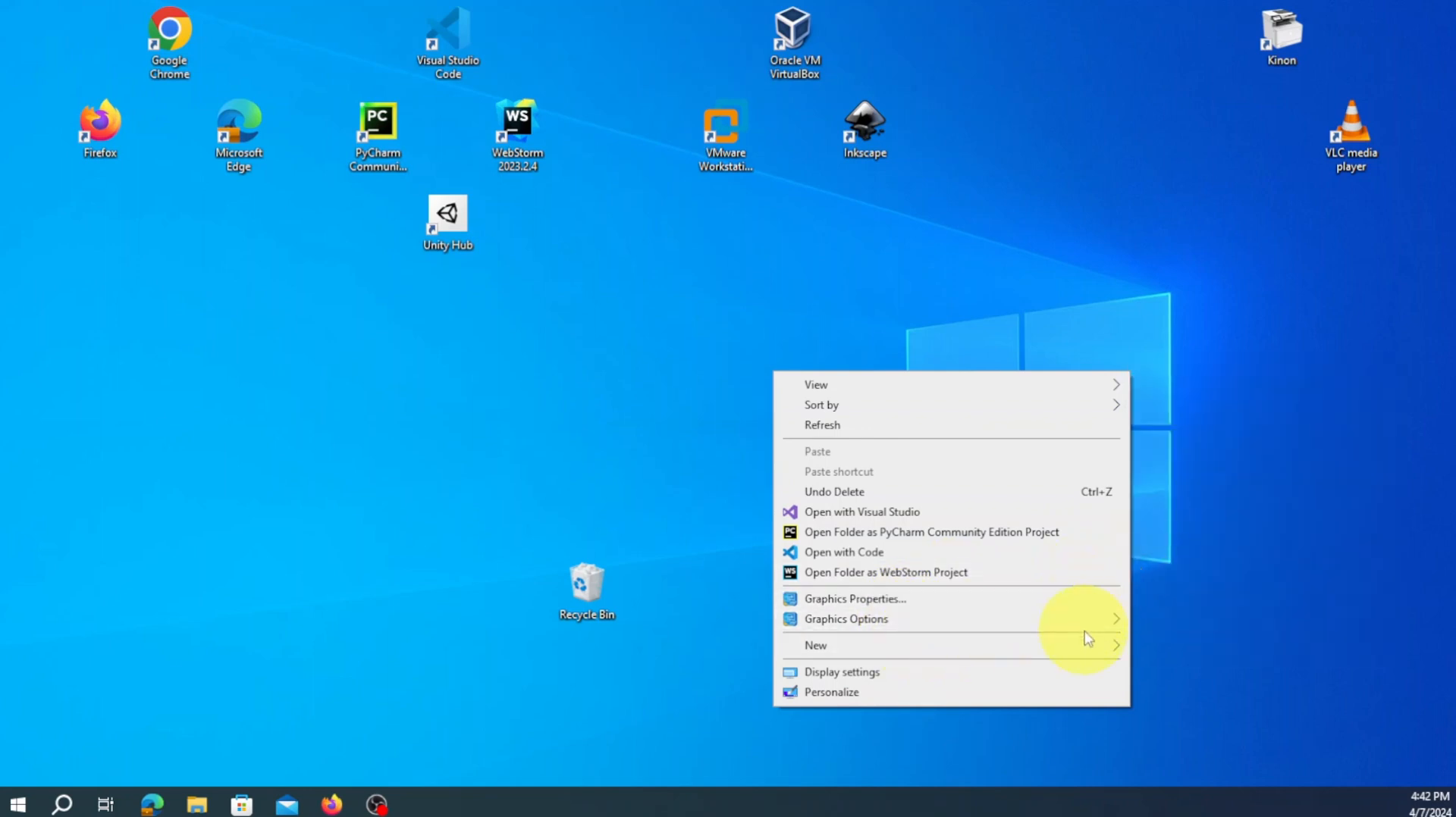
{"action": "mouse_move", "coordinate": [1111, 645]}
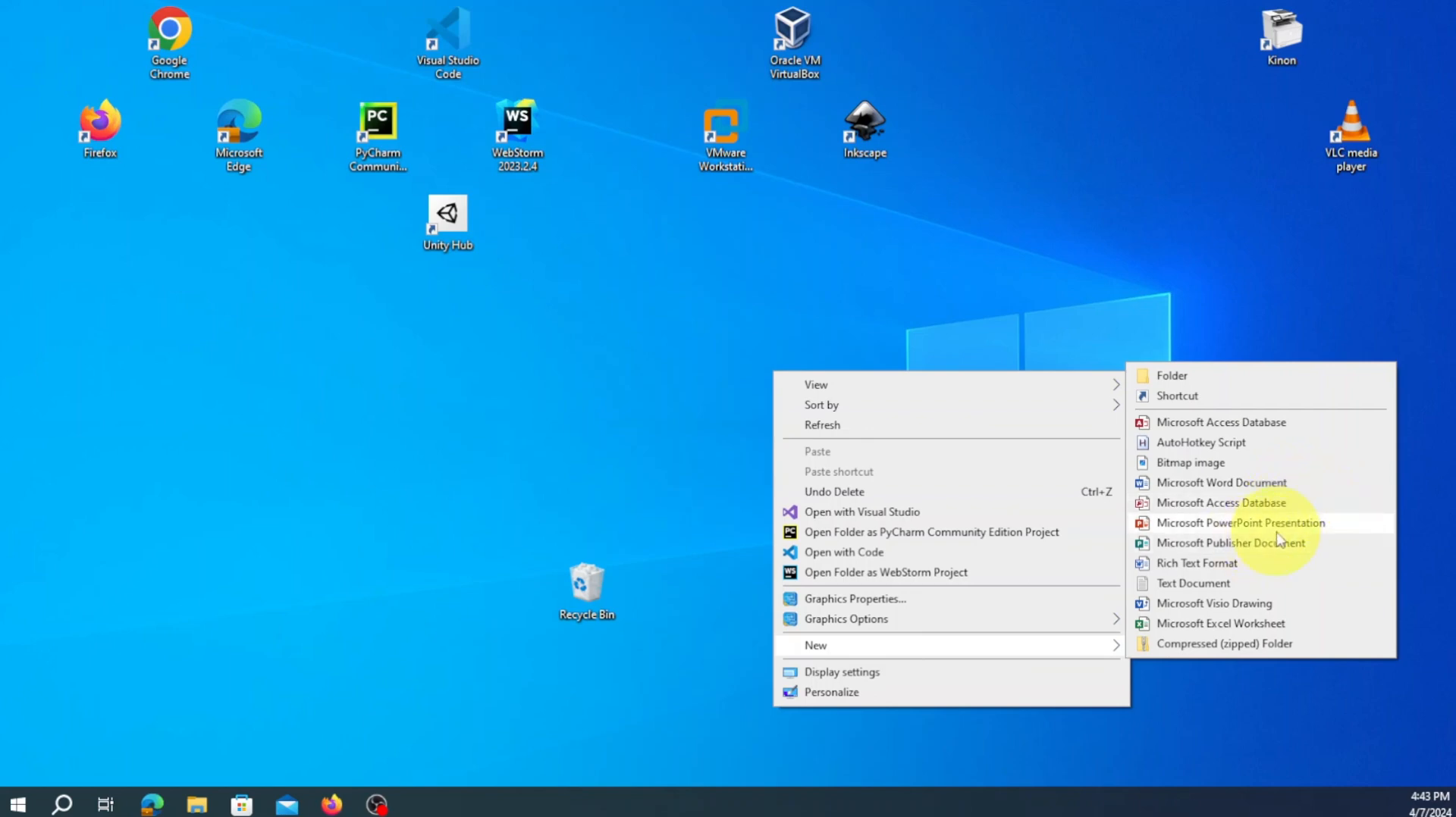
{"action": "left_click", "coordinate": [1222, 523]}
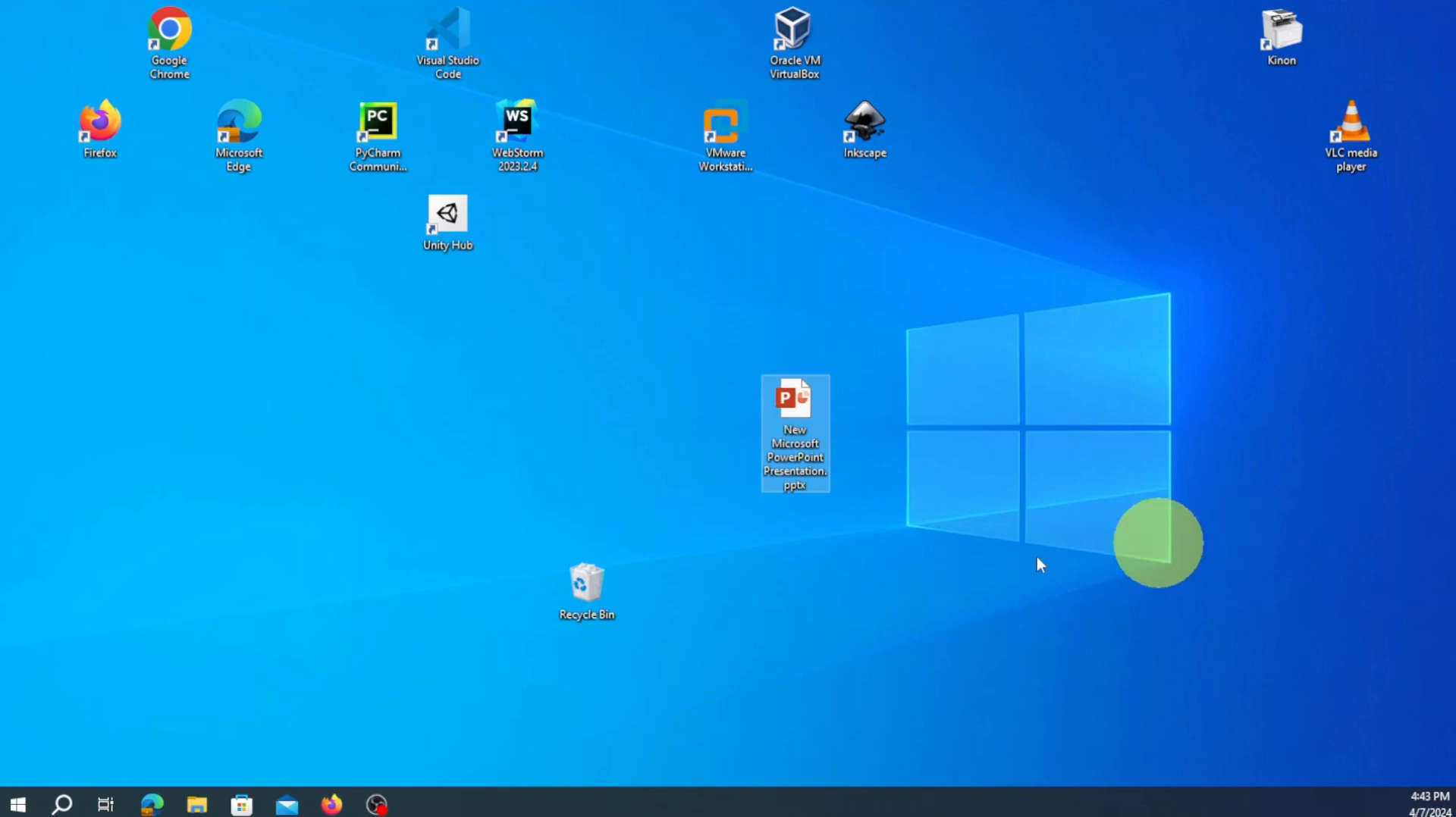
Rename the new PowerPoint presentation file as Lab2, keeping the .pptx extension
{"action": "right_click", "coordinate": [797, 444]}
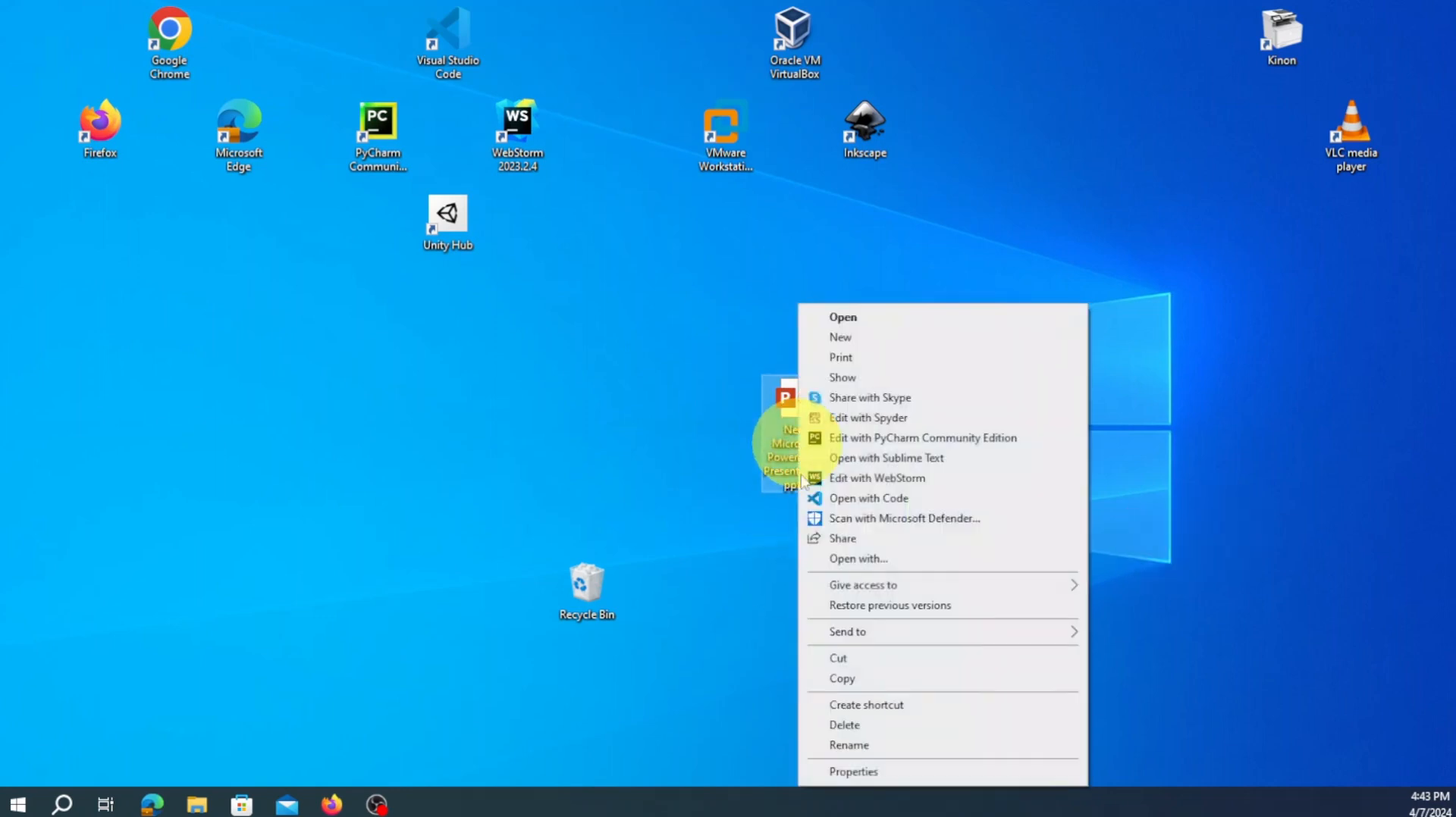
{"action": "left_click", "coordinate": [870, 749]}
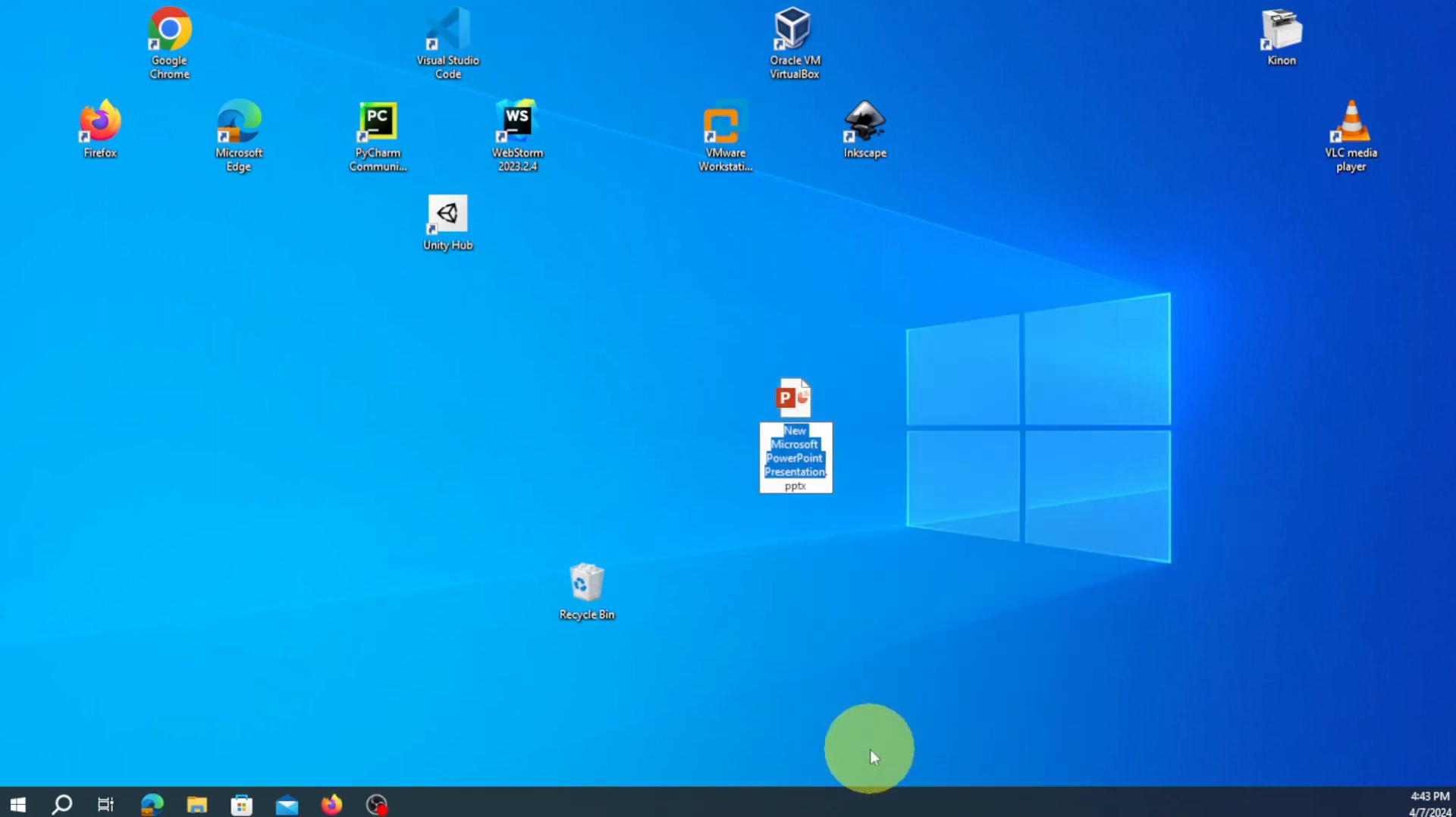
{"action": "type", "text": "Lab"}
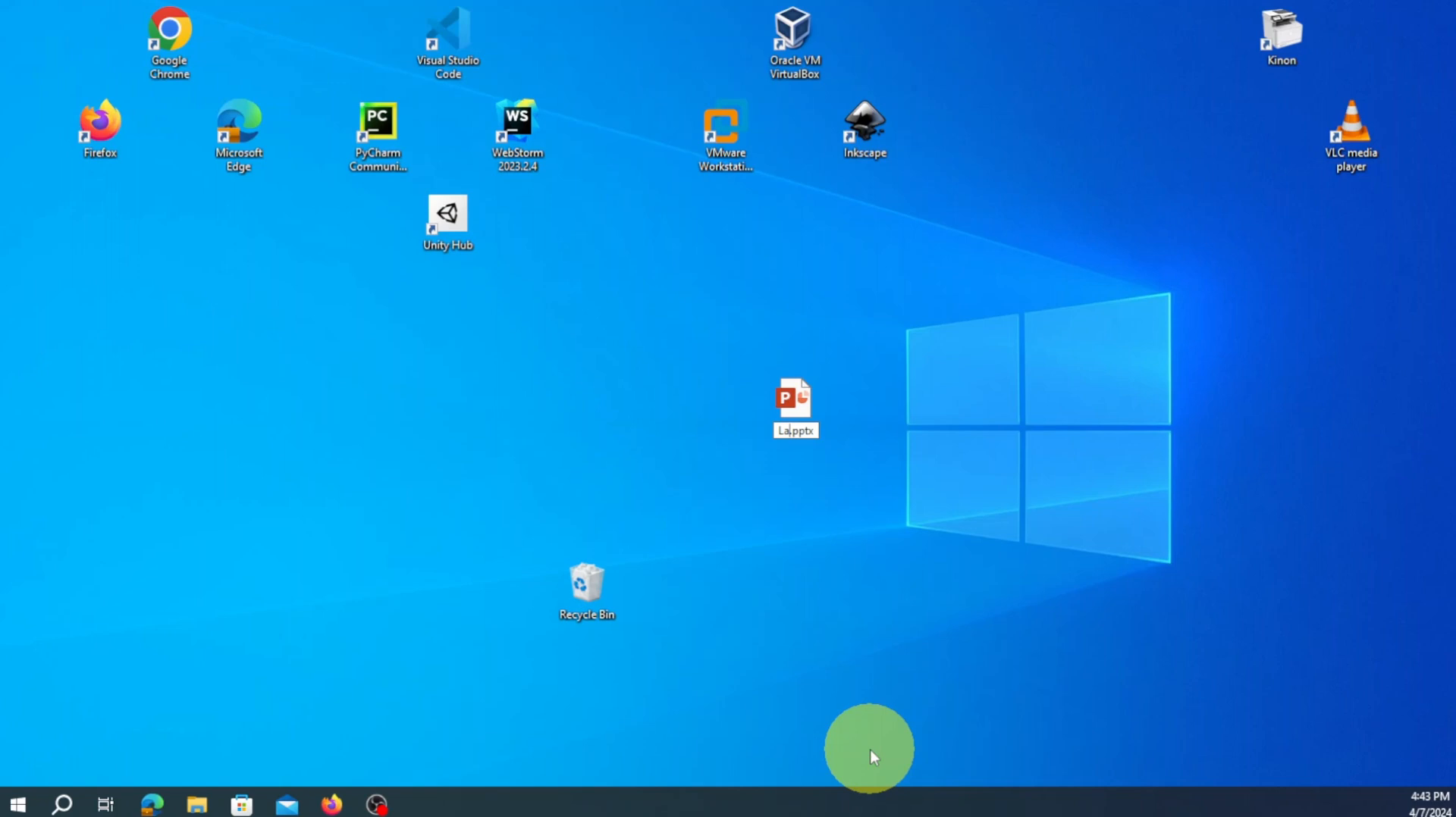
{"action": "type", "text": "2"}
{"action": "key", "text": "Return"}
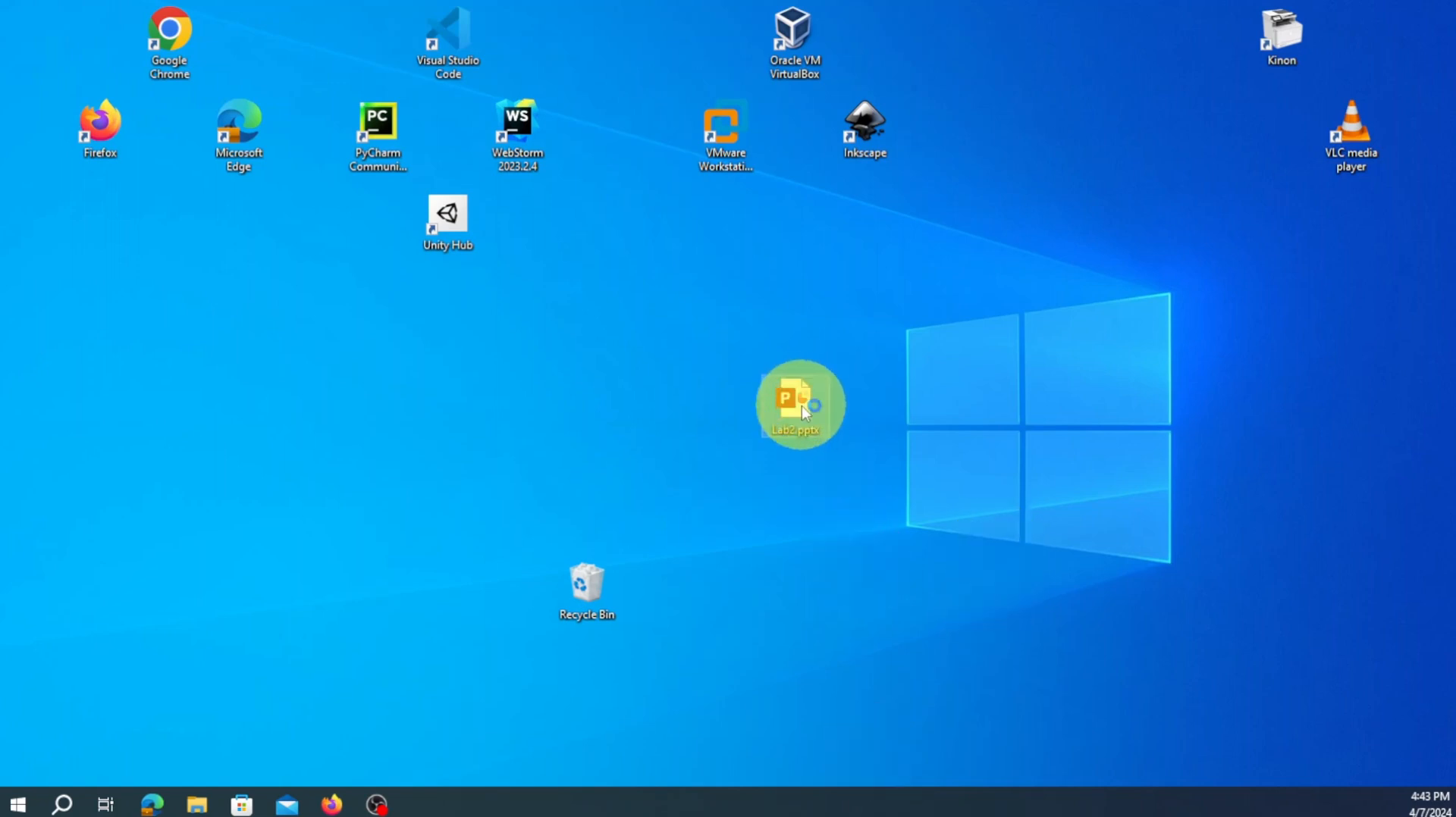
Open Lab2.pptx in PowerPoint and maximize its window
{"action": "double_click", "coordinate": [802, 407]}
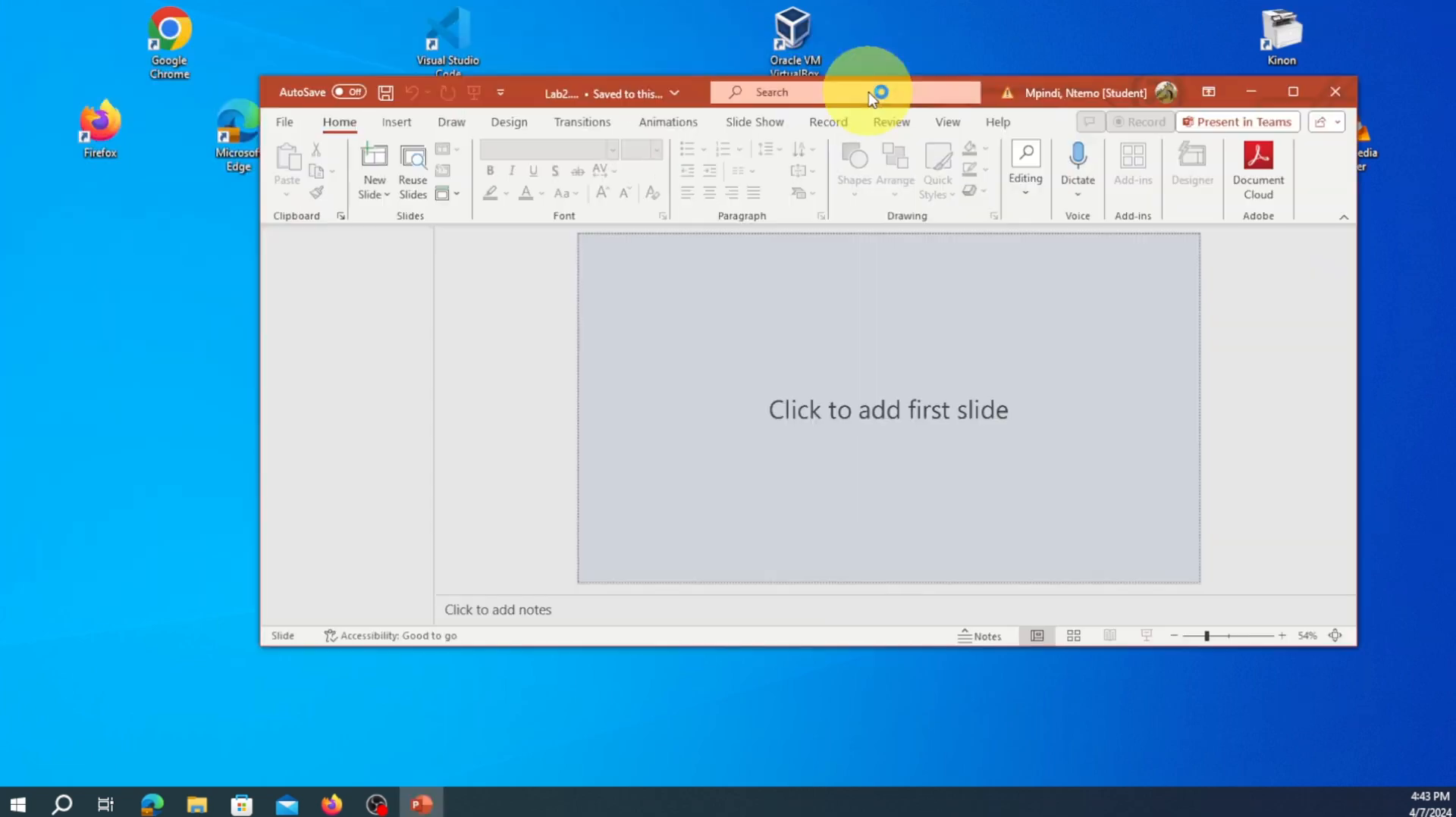
{"action": "left_click_drag", "start_coordinate": [864, 91], "coordinate": [805, 150]}
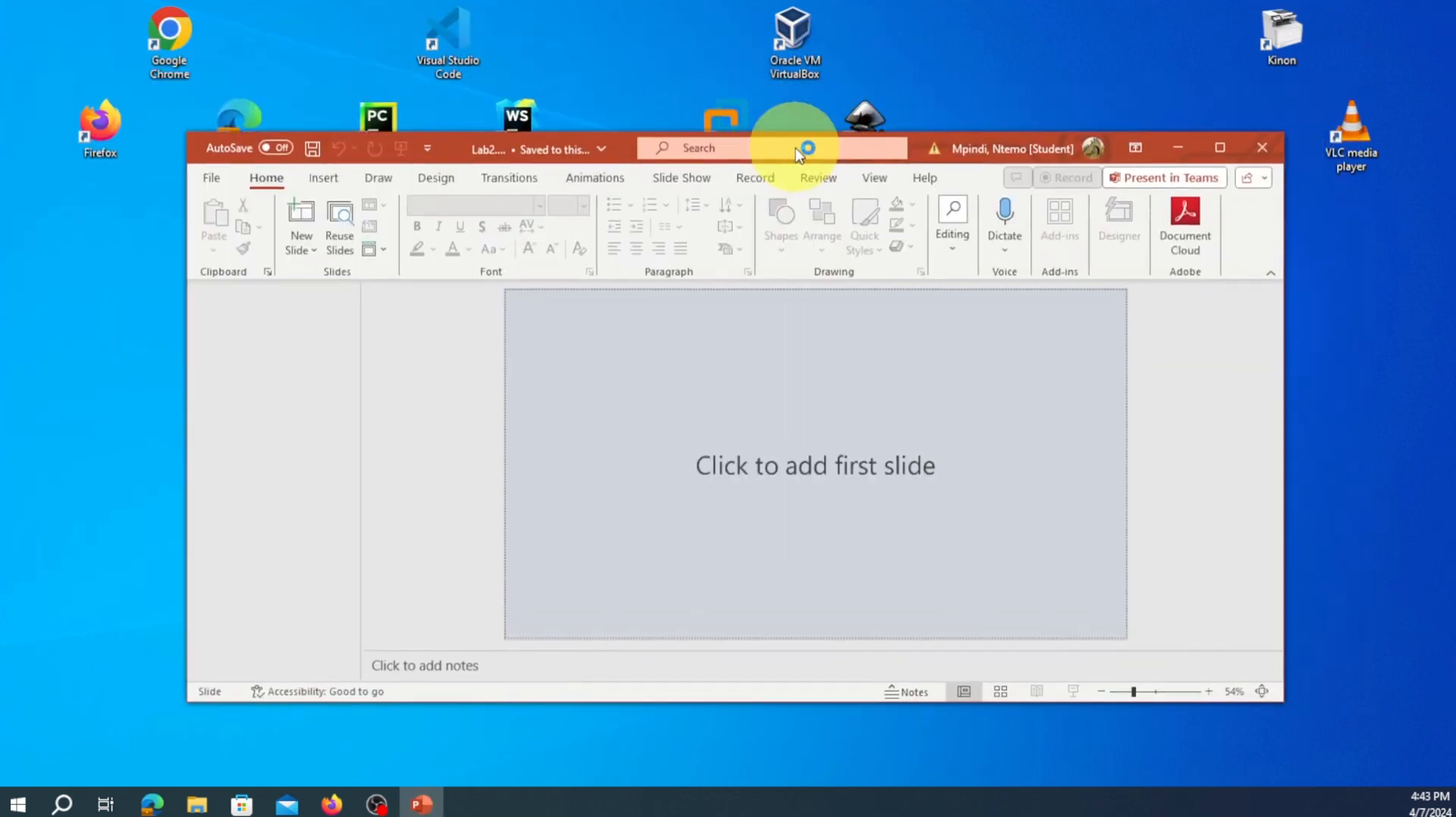
{"action": "left_click", "coordinate": [1218, 149]}
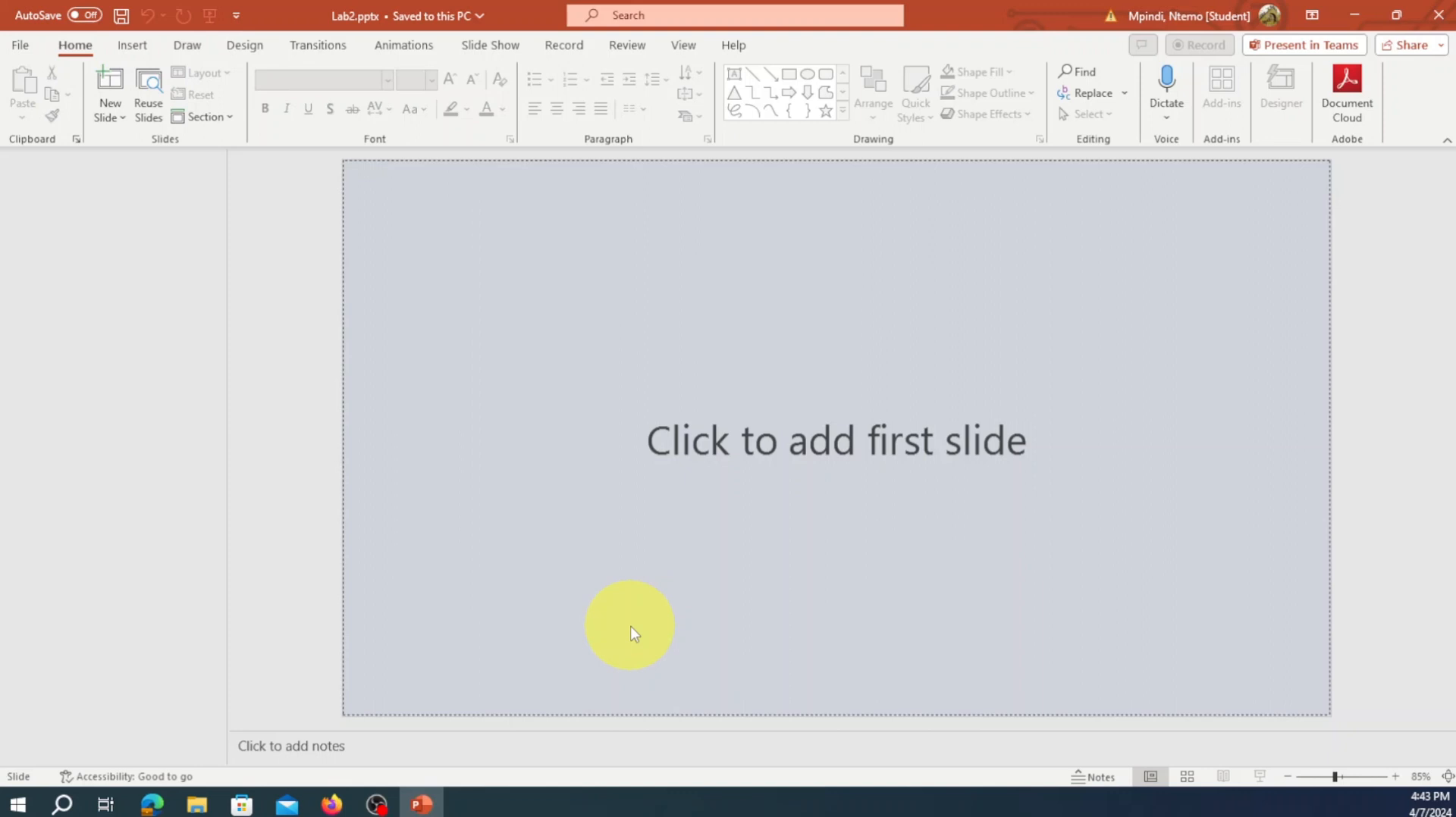
Close the Lab2 presentation and delete Lab2.pptx from the desktop
{"action": "left_click", "coordinate": [1441, 15]}
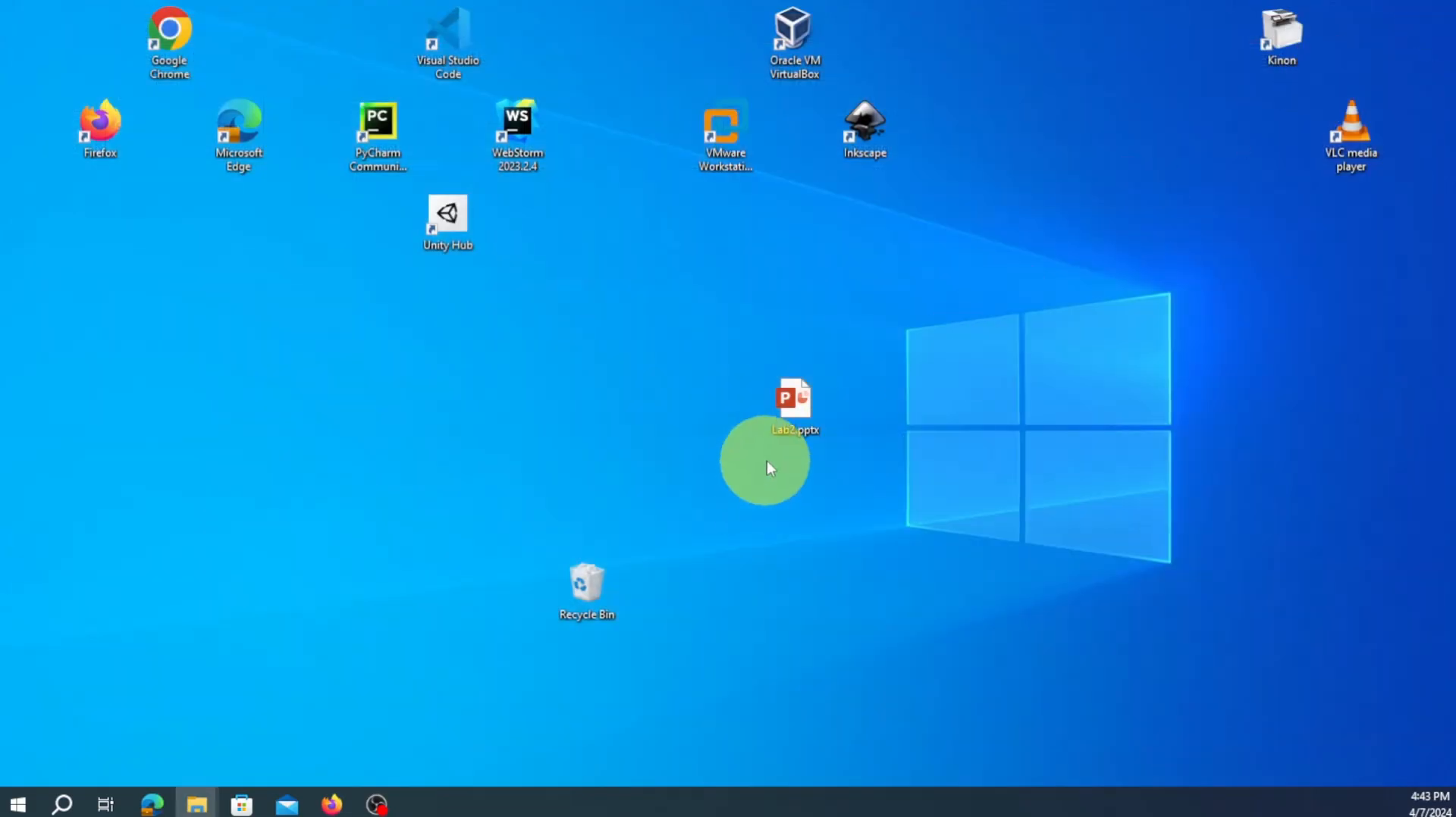
{"action": "right_click", "coordinate": [792, 400]}
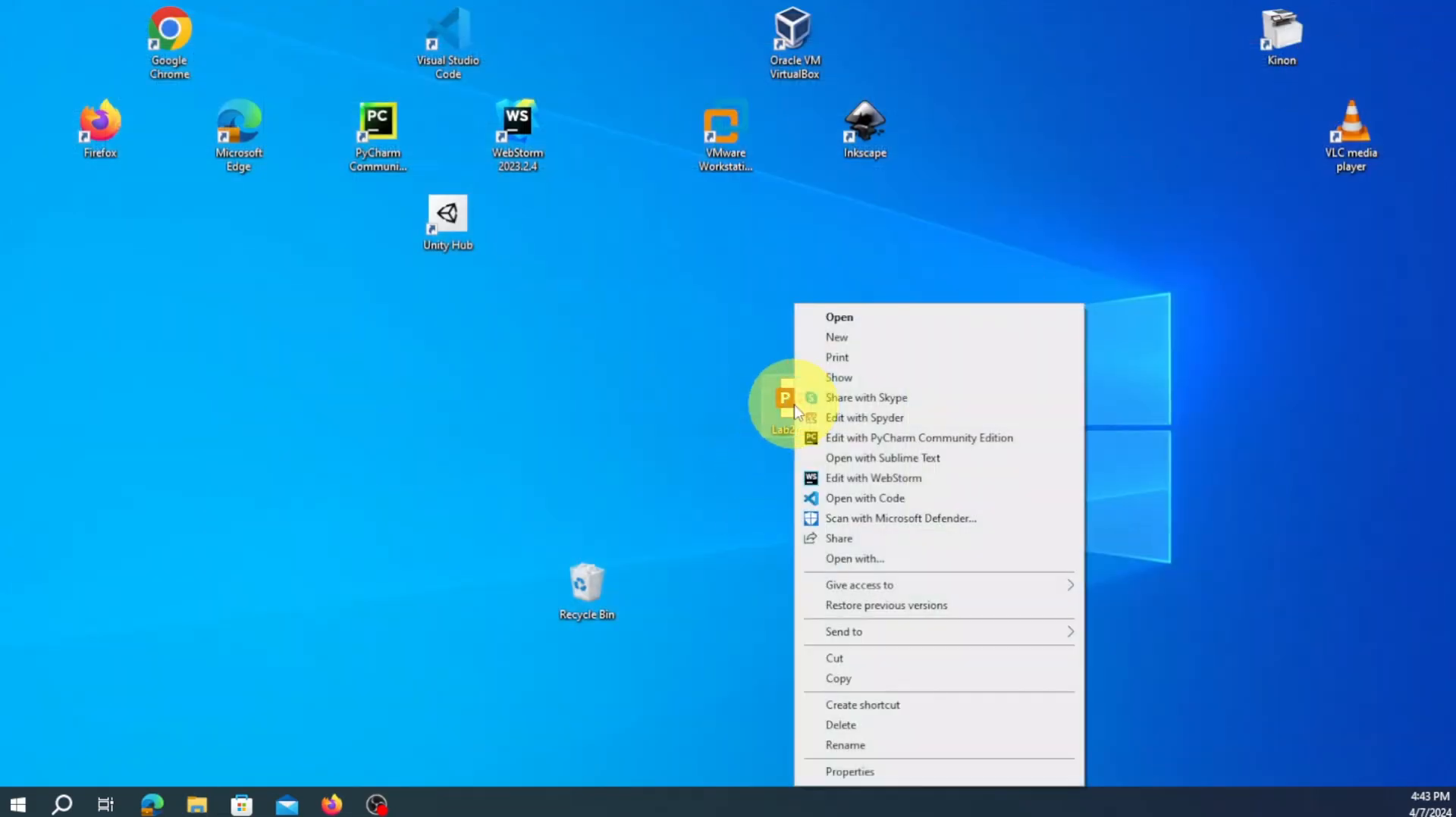
{"action": "left_click", "coordinate": [848, 726]}
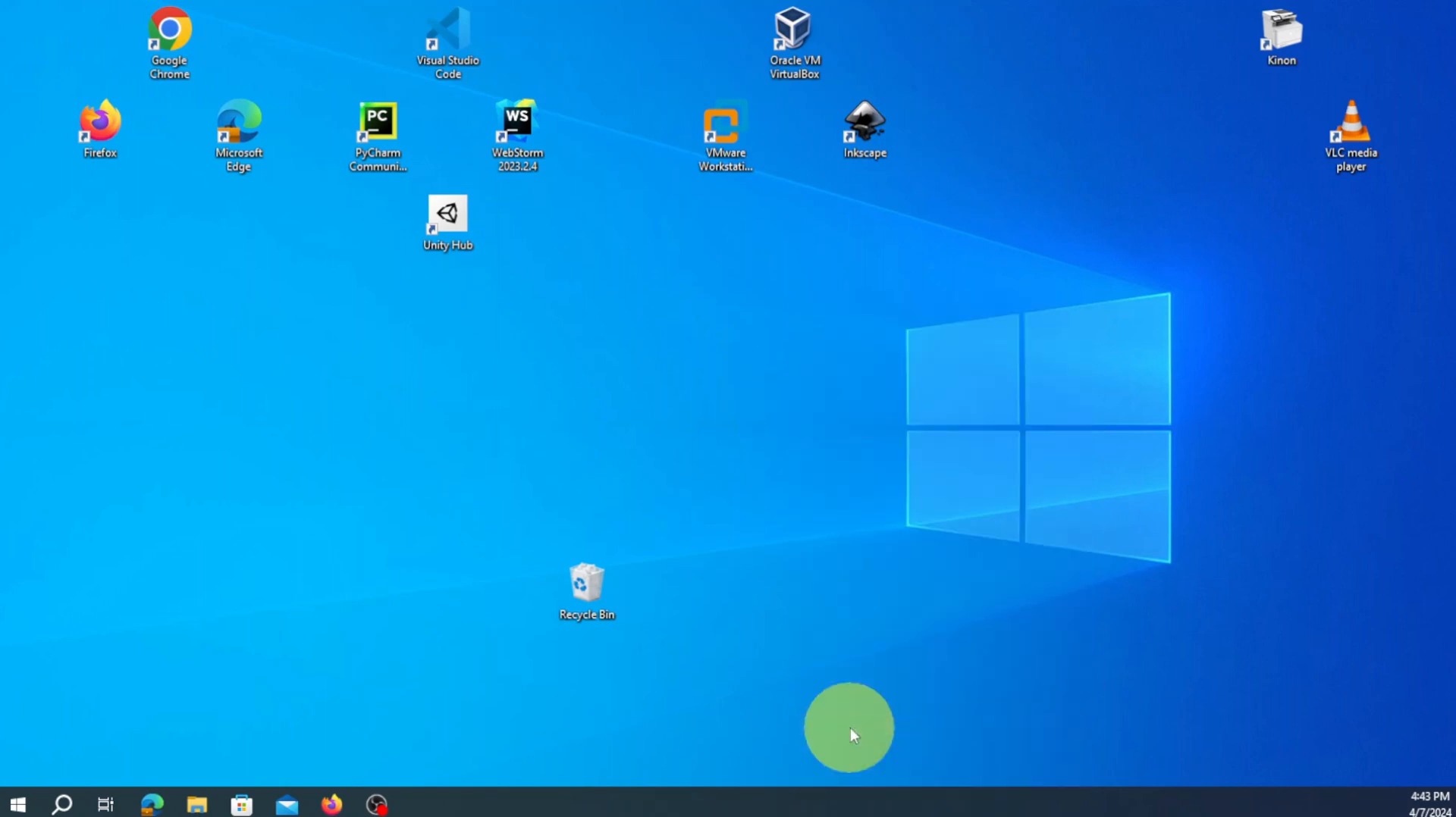
Create a new Microsoft Visio drawing file on the desktop and name it Lab3
{"action": "right_click", "coordinate": [843, 371]}
{"action": "mouse_move", "coordinate": [943, 655]}
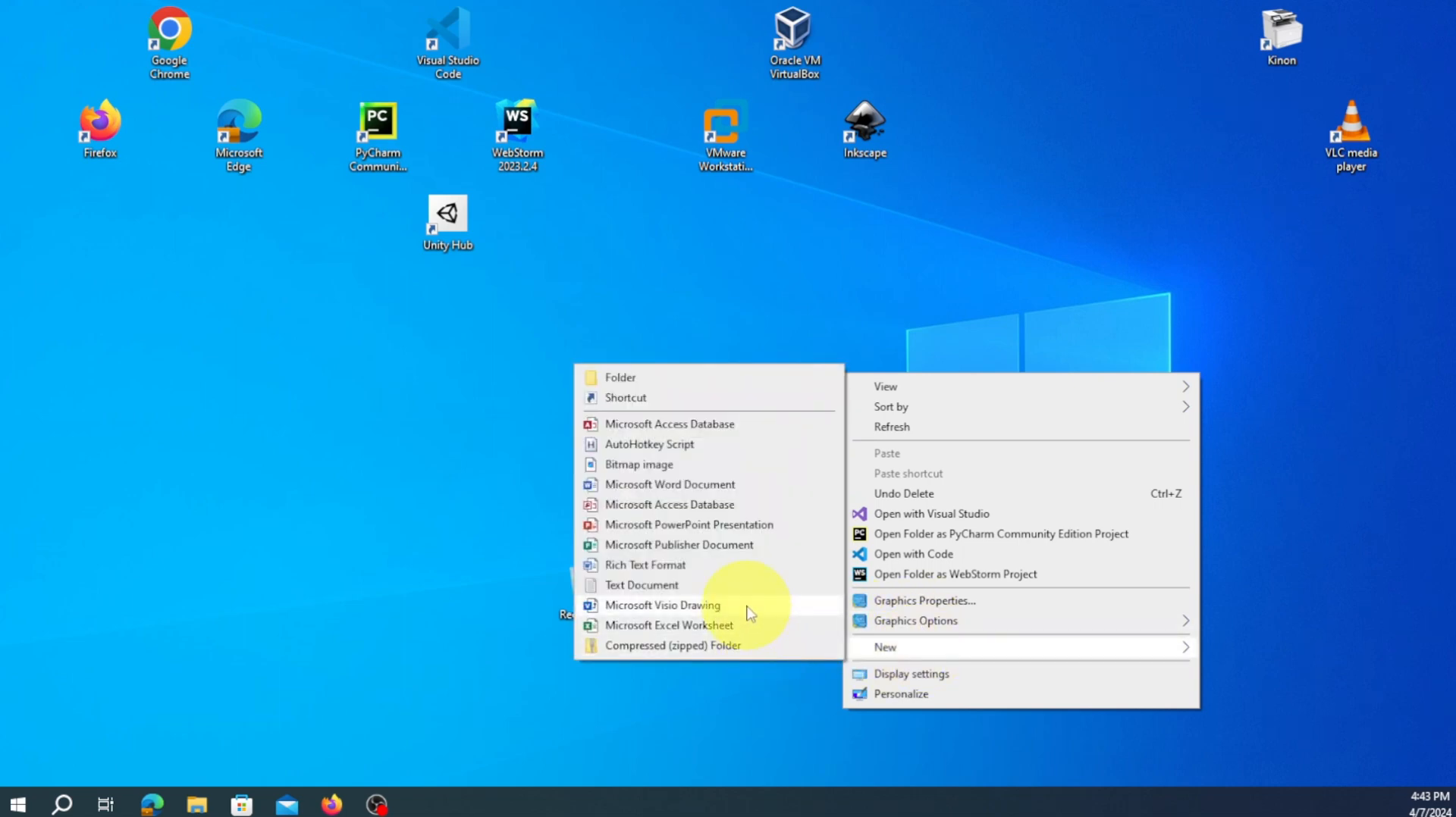
{"action": "left_click", "coordinate": [705, 605]}
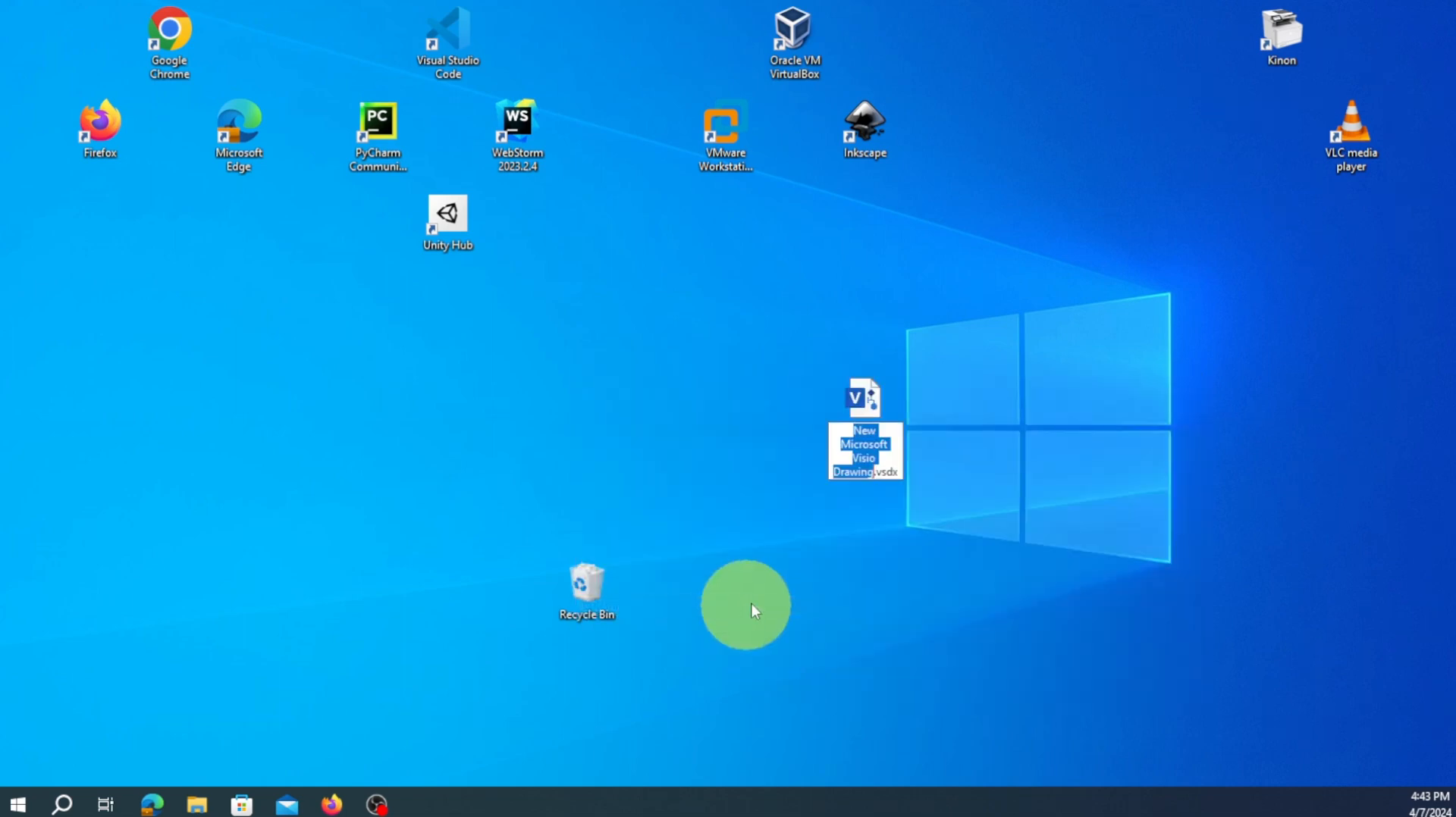
{"action": "type", "text": "Lab3"}
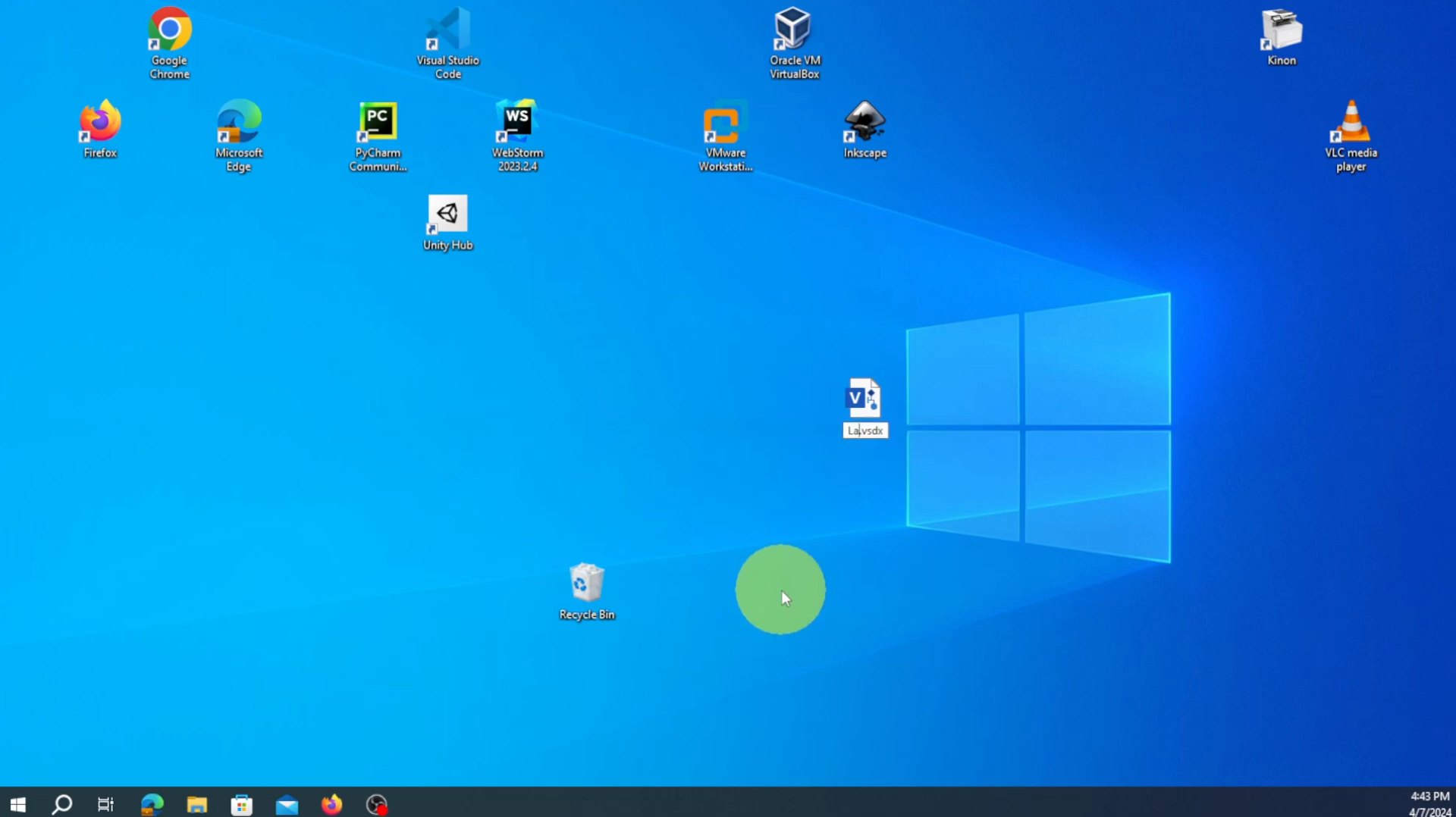
Open Lab3.vsdx in a maximized Visio window and set the page zoom to 100%
{"action": "left_click", "coordinate": [870, 413]}
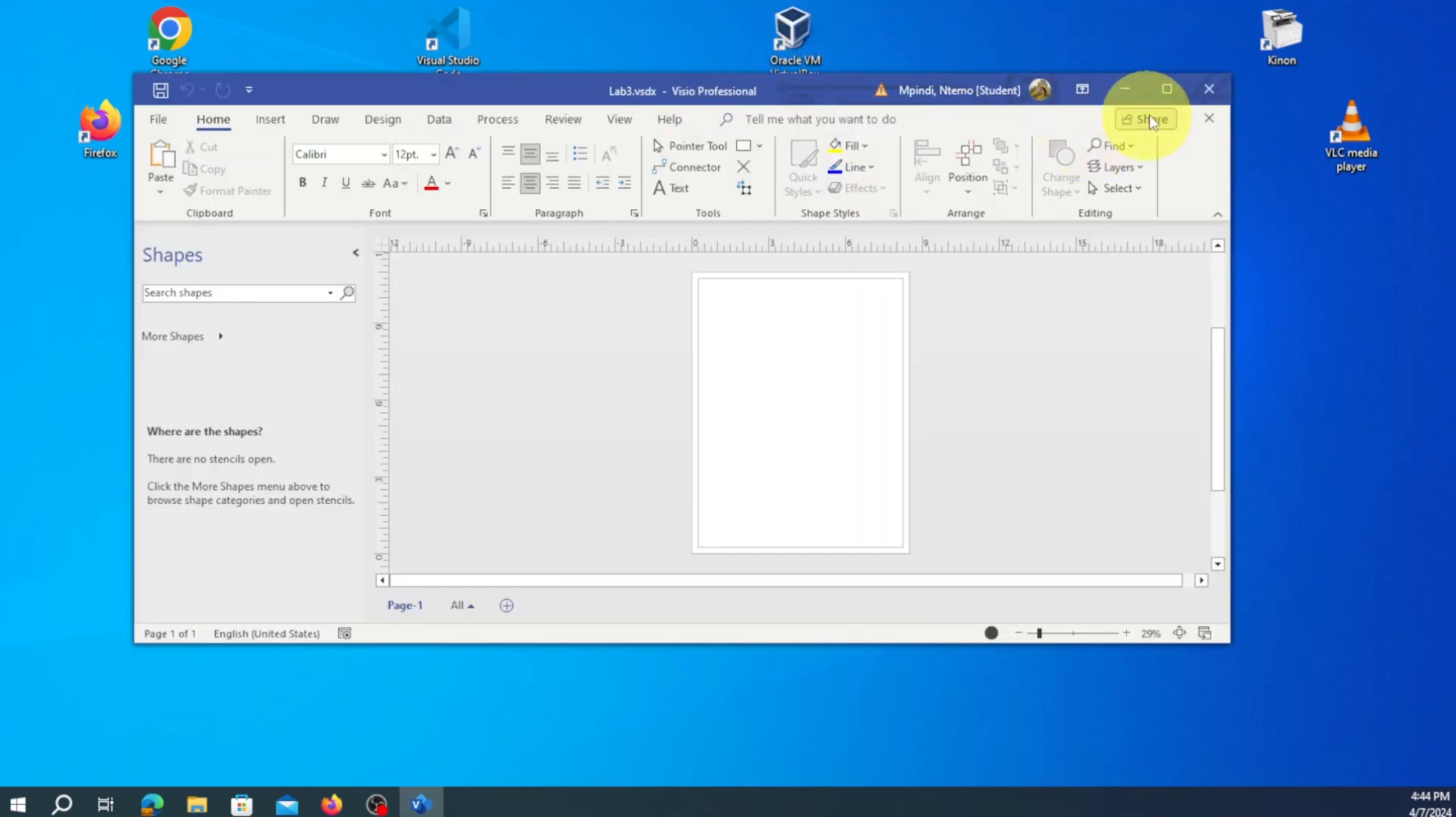
{"action": "left_click", "coordinate": [1167, 89]}
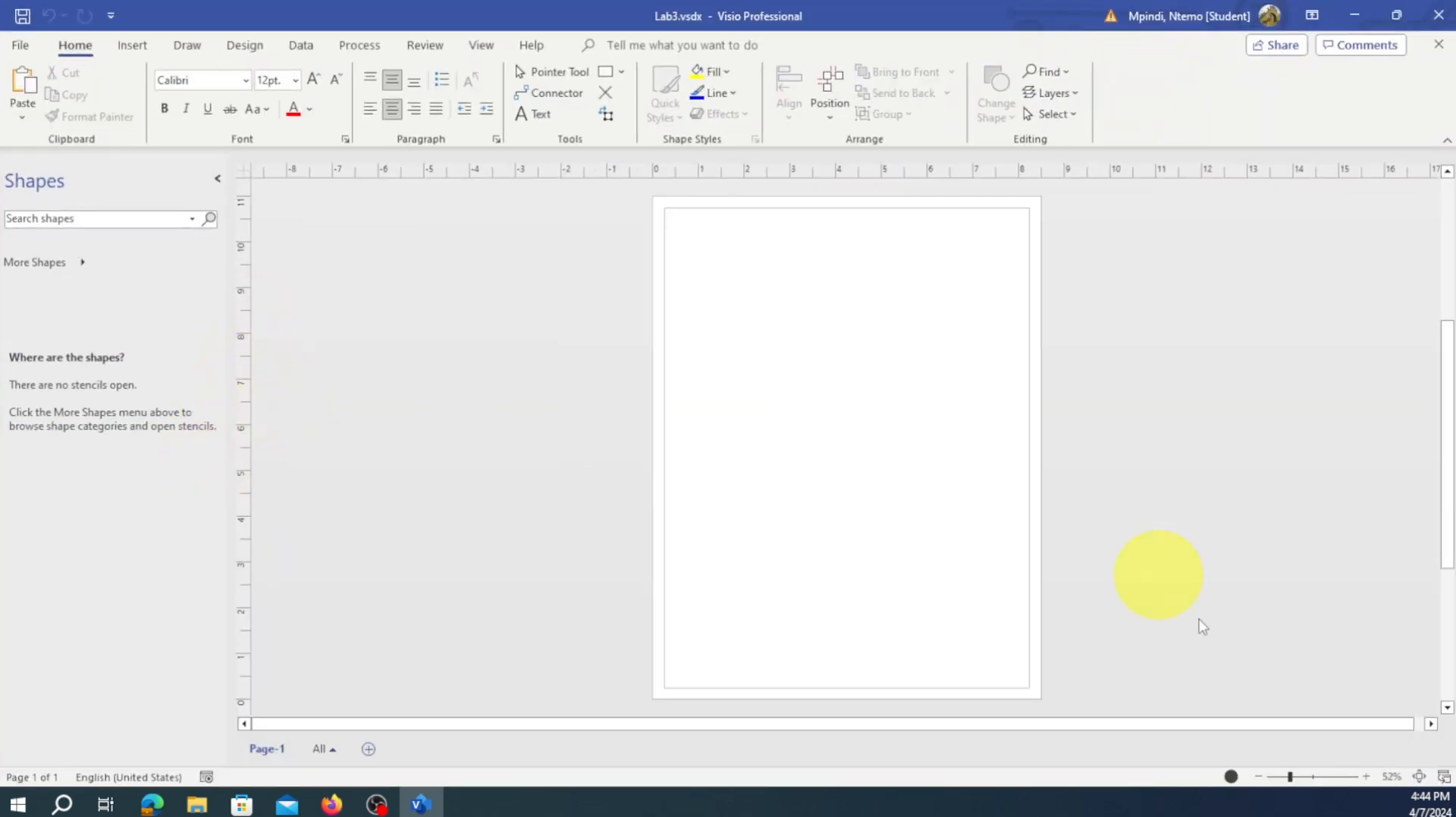
{"action": "left_click_drag", "start_coordinate": [1292, 787], "coordinate": [1309, 788]}
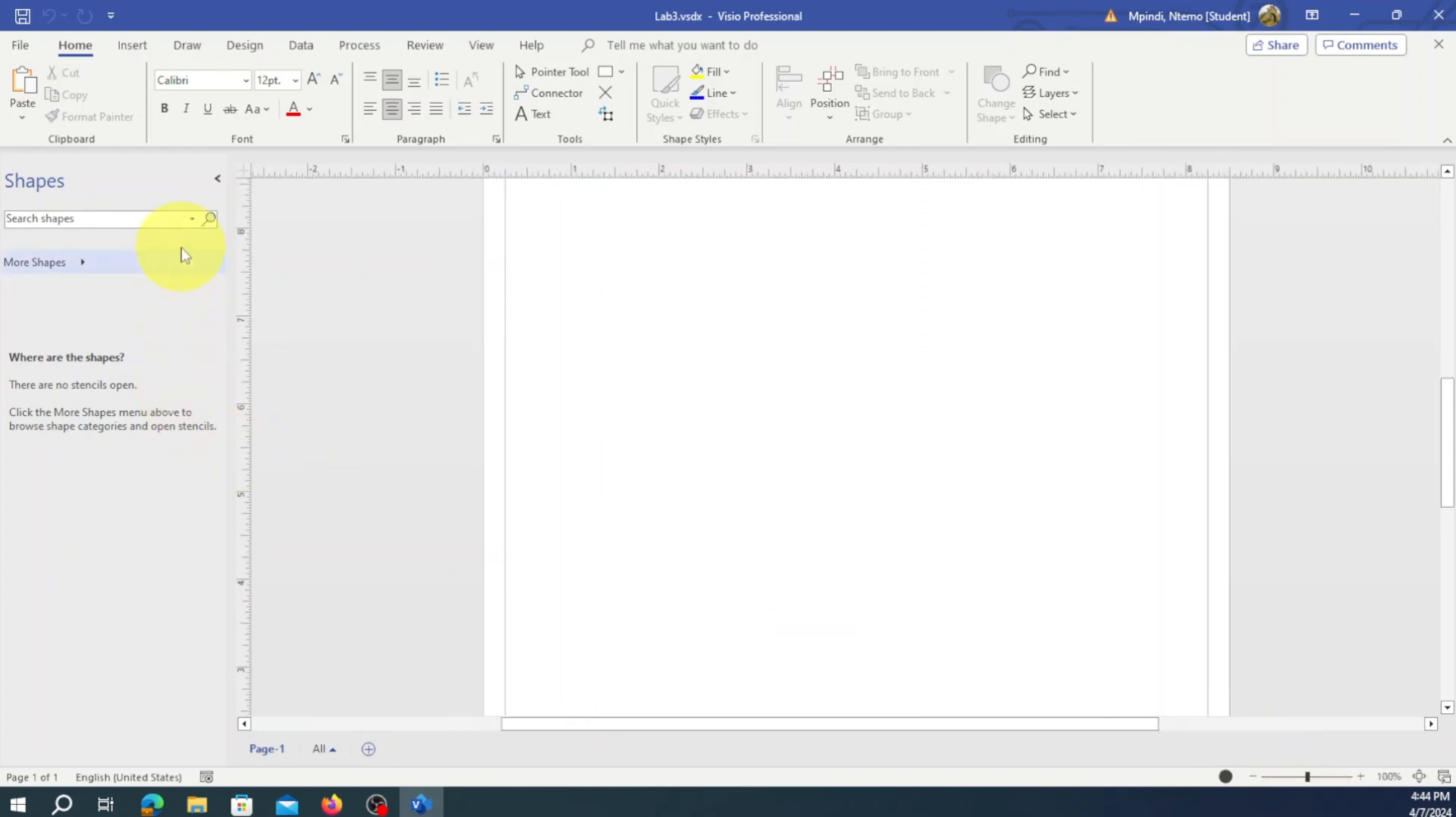
Browse the Engineering stencil categories and open the Active Directory Objects stencil from the Network category
{"action": "left_click", "coordinate": [193, 221]}
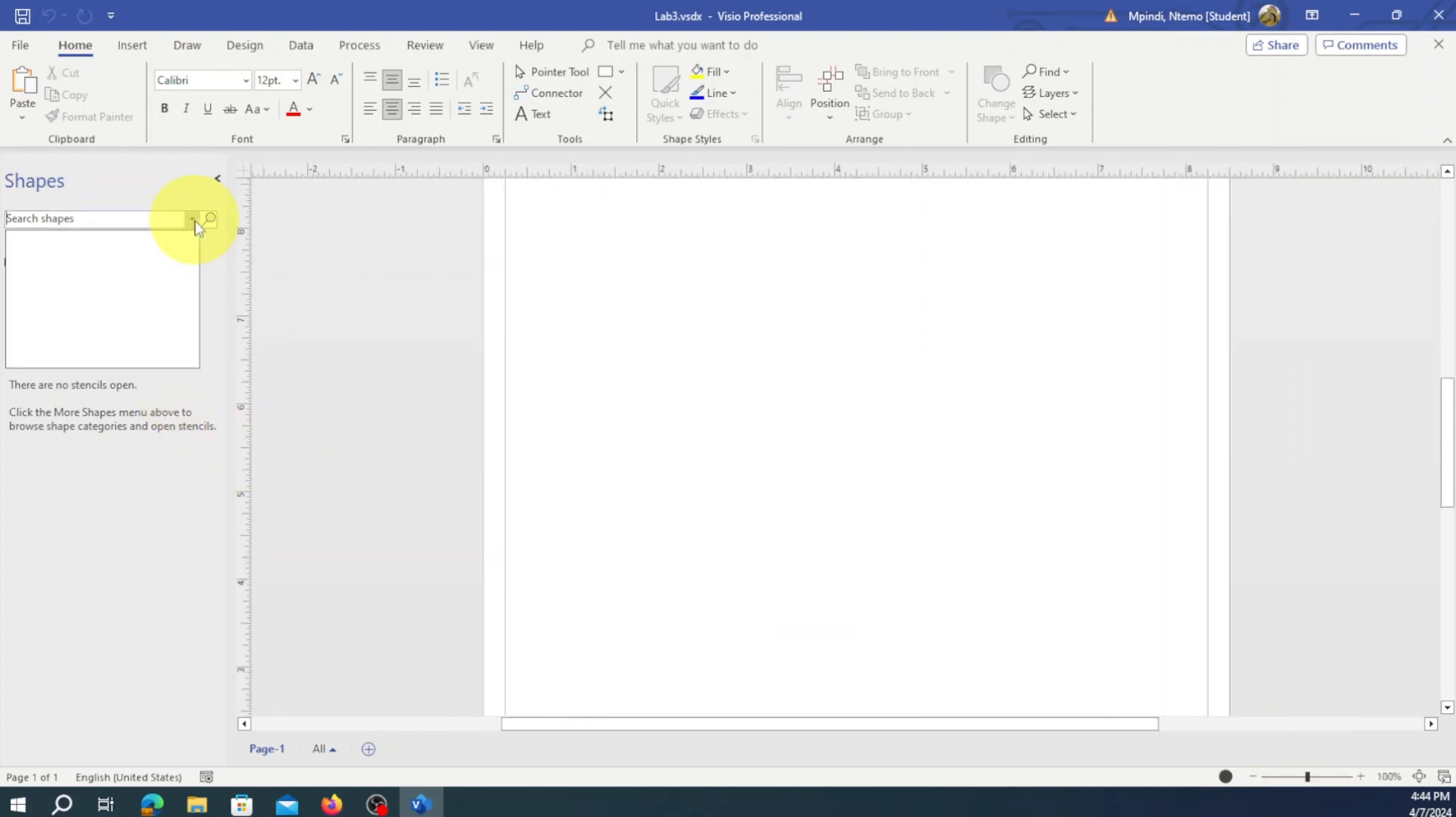
{"action": "left_click", "coordinate": [204, 309]}
{"action": "left_click", "coordinate": [82, 265]}
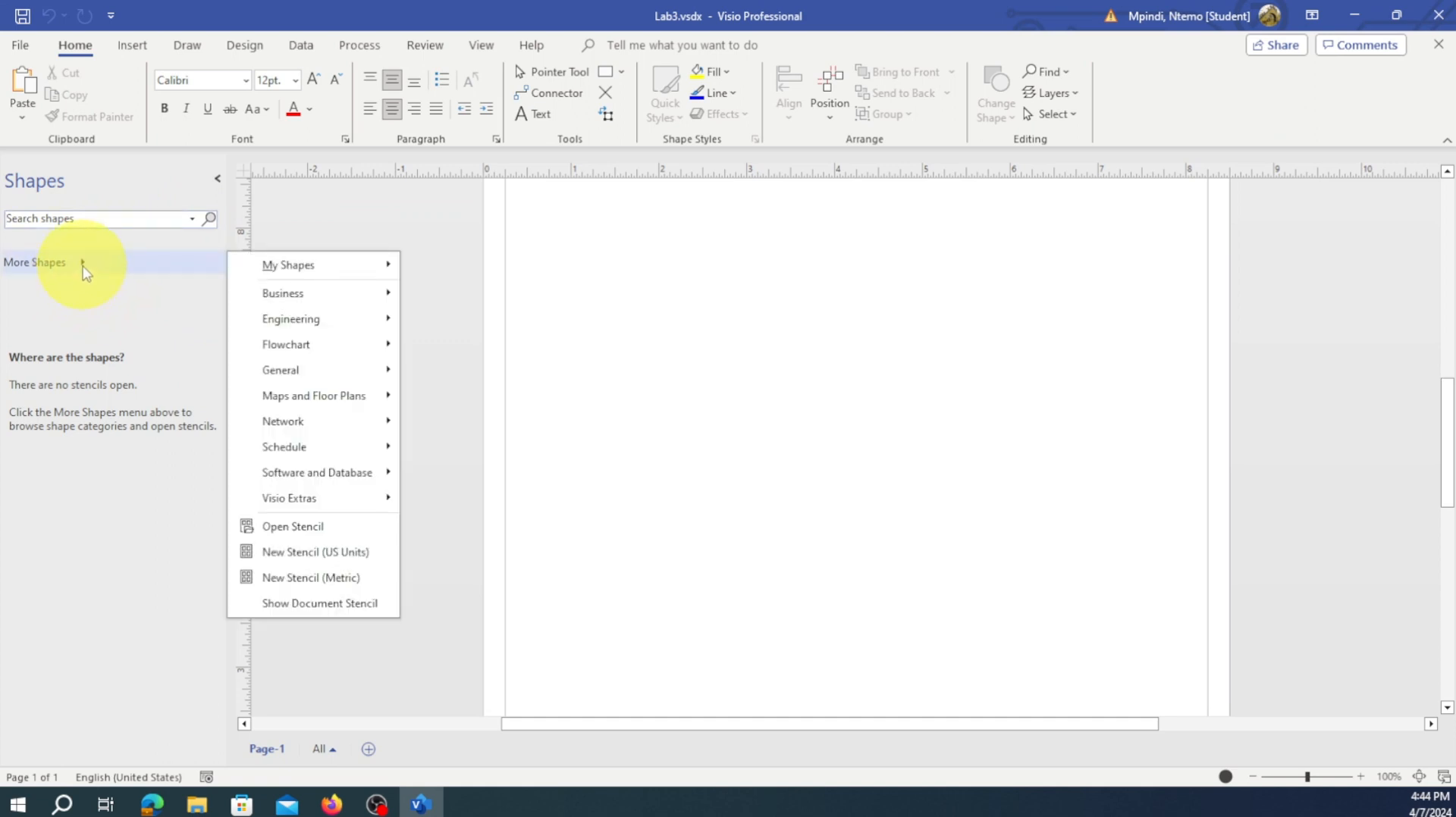
{"action": "mouse_move", "coordinate": [330, 278]}
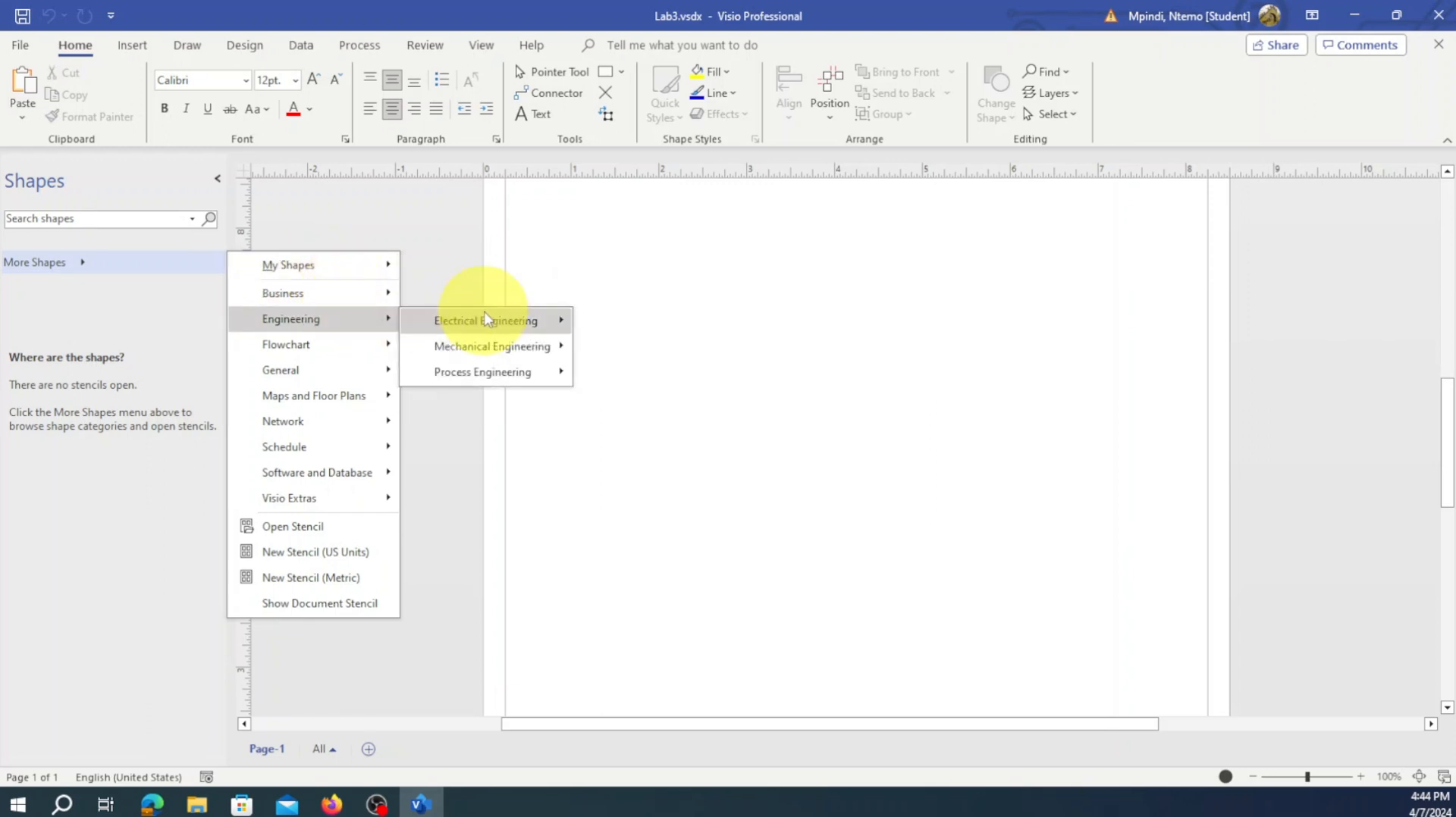
{"action": "mouse_move", "coordinate": [540, 322]}
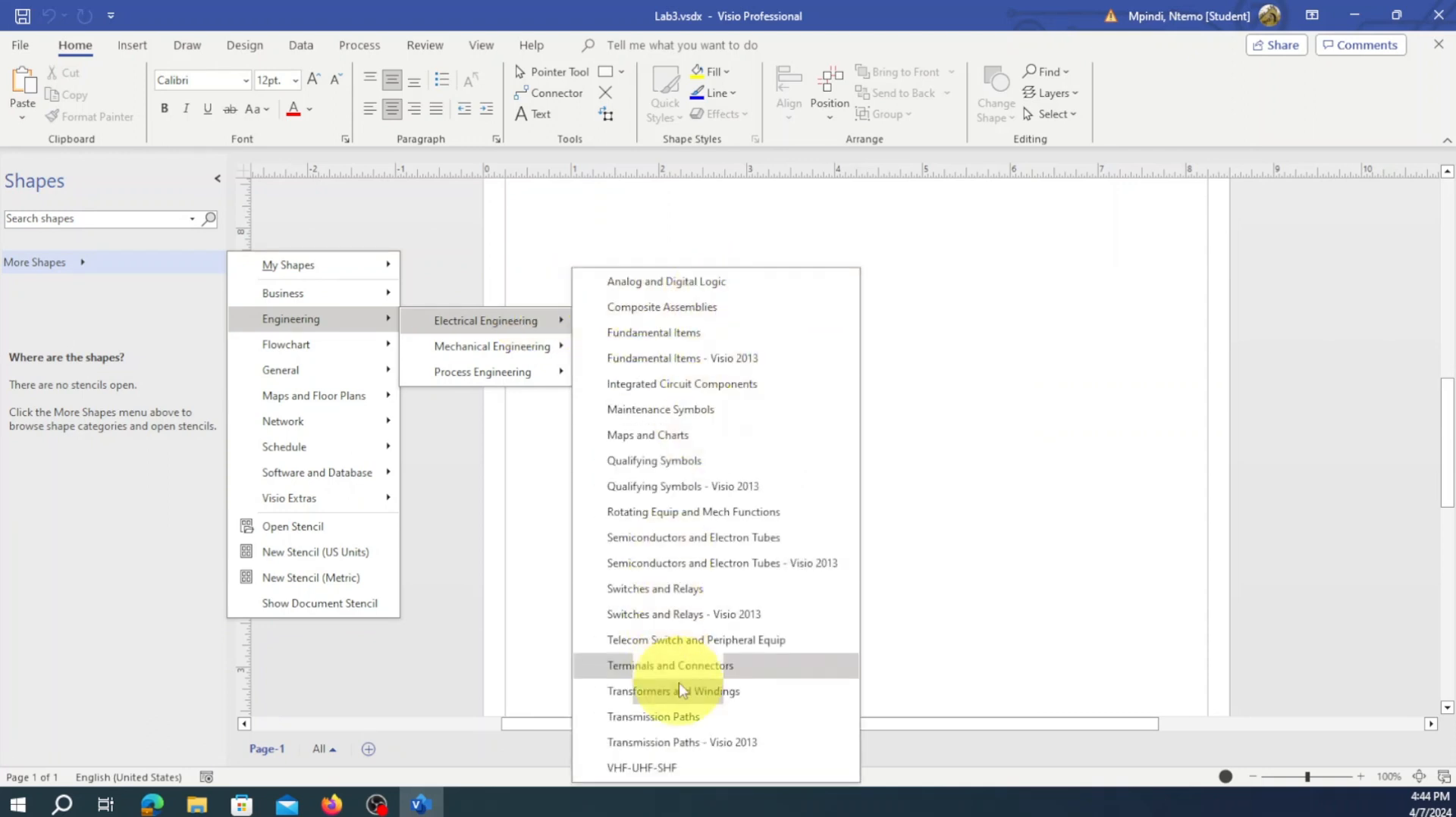
{"action": "mouse_move", "coordinate": [471, 360]}
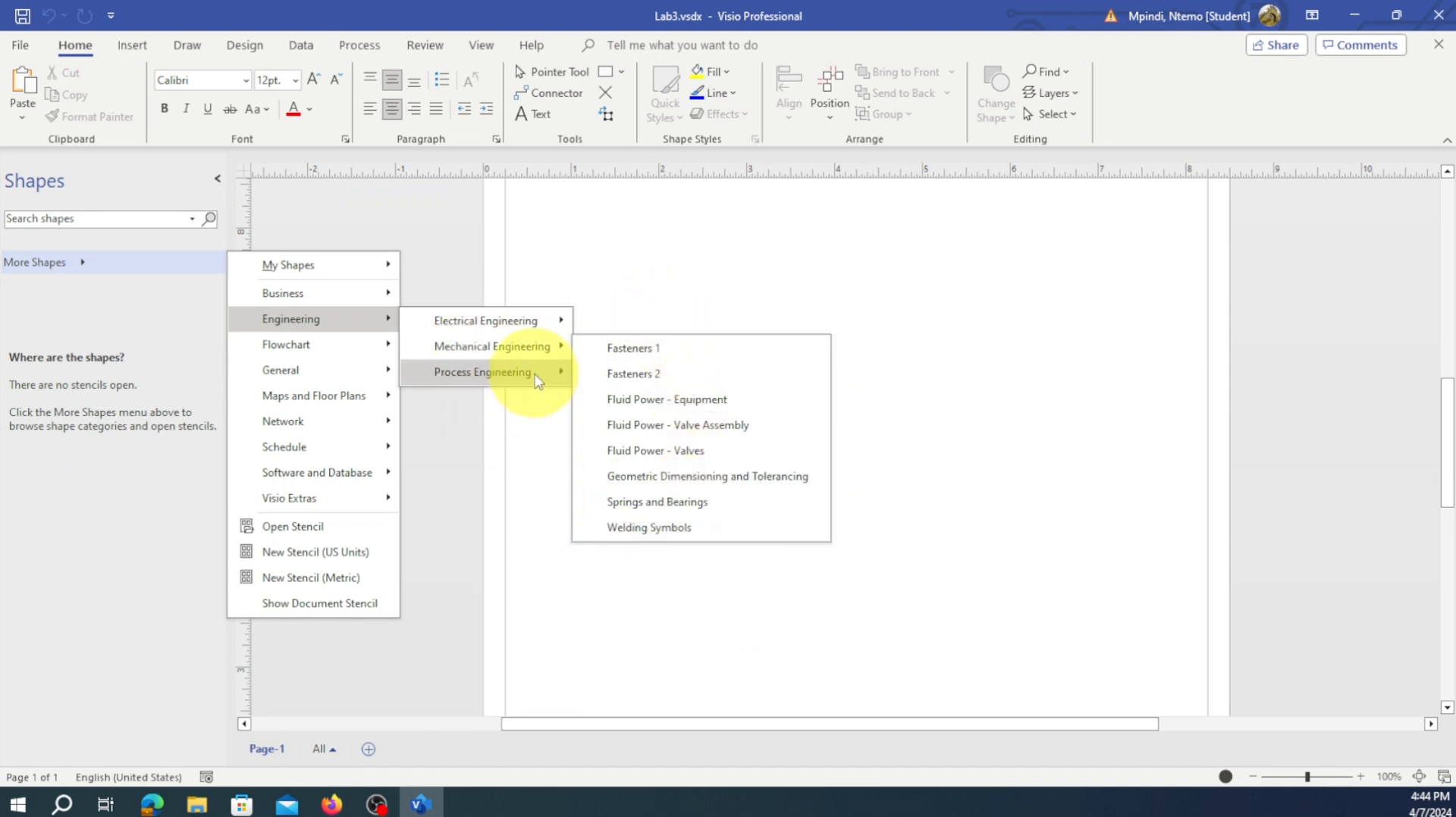
{"action": "mouse_move", "coordinate": [537, 380]}
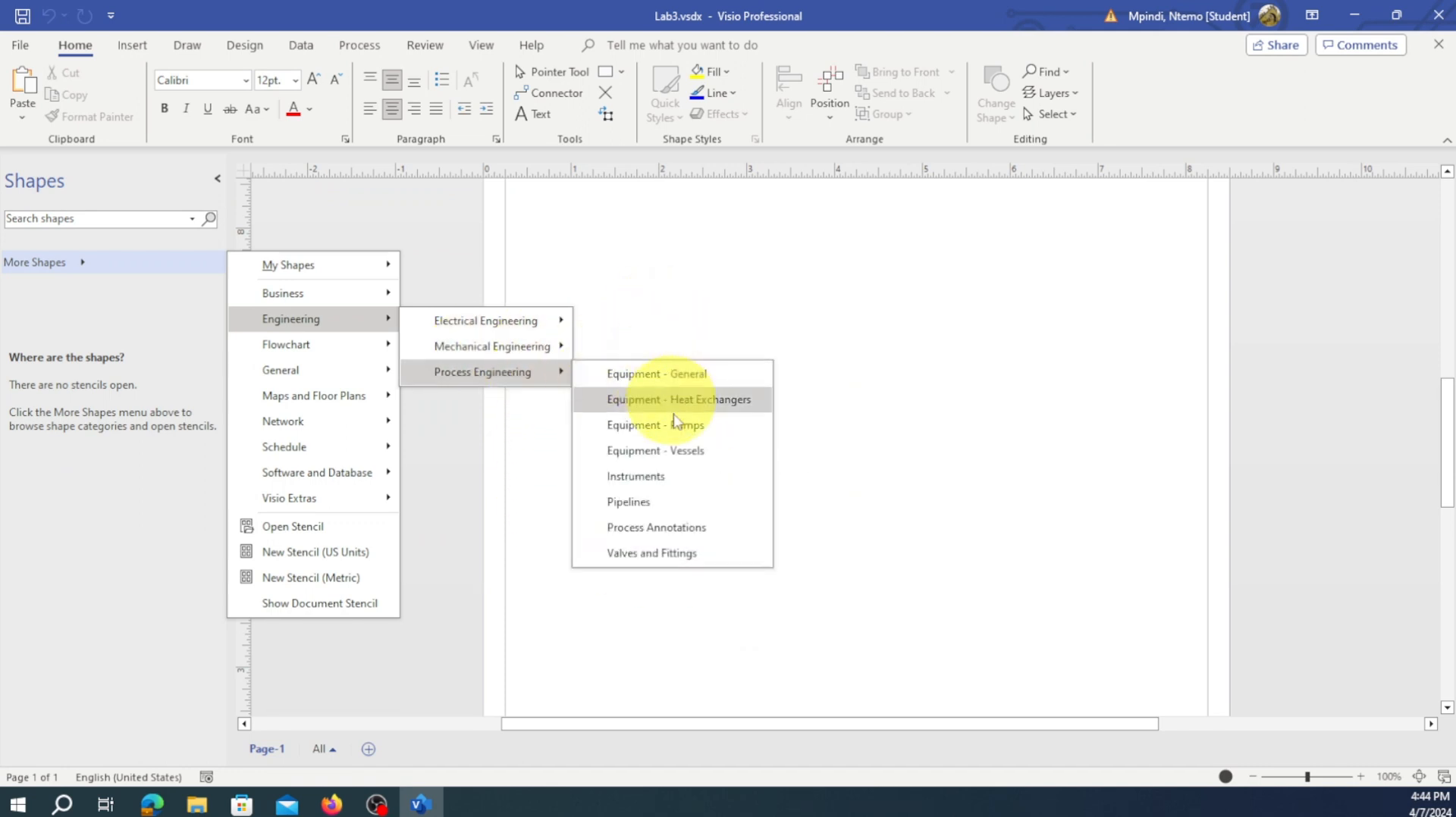
{"action": "mouse_move", "coordinate": [382, 421]}
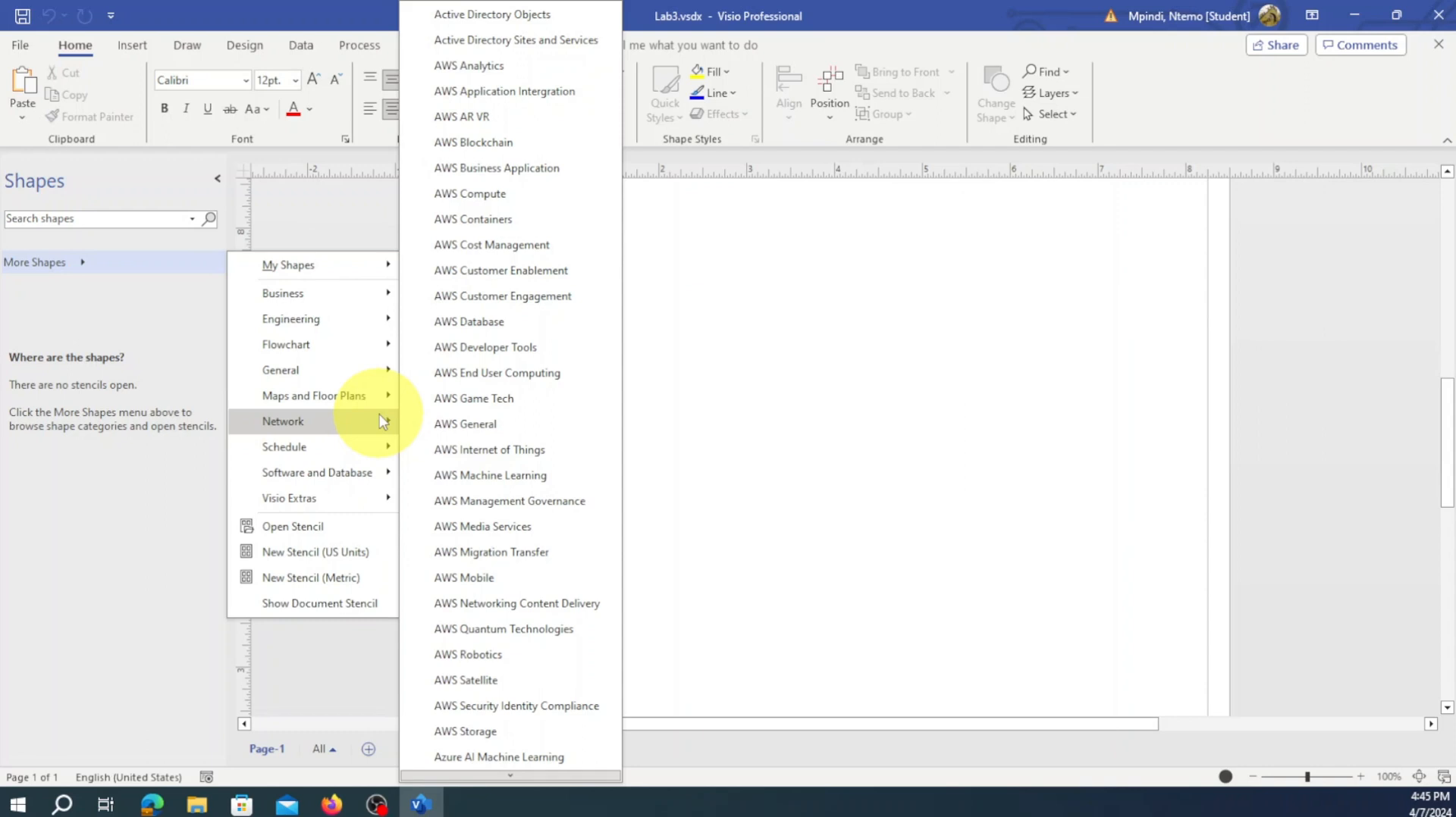
{"action": "left_click", "coordinate": [548, 17]}
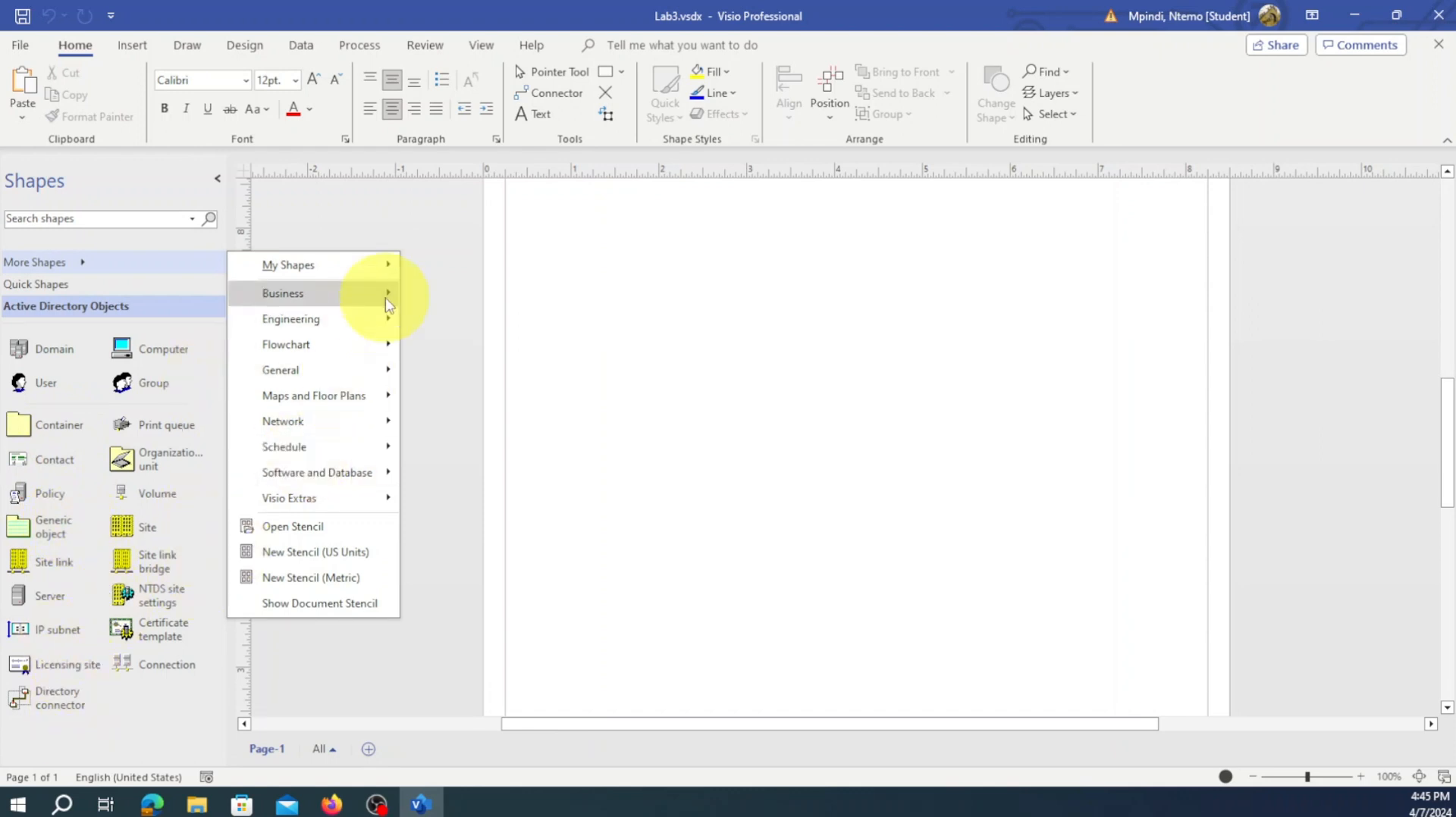
Open the Brainstorming Shapes stencil from the Business category and look over the Schedule and General stencils
{"action": "mouse_move", "coordinate": [389, 296]}
{"action": "mouse_move", "coordinate": [459, 295]}
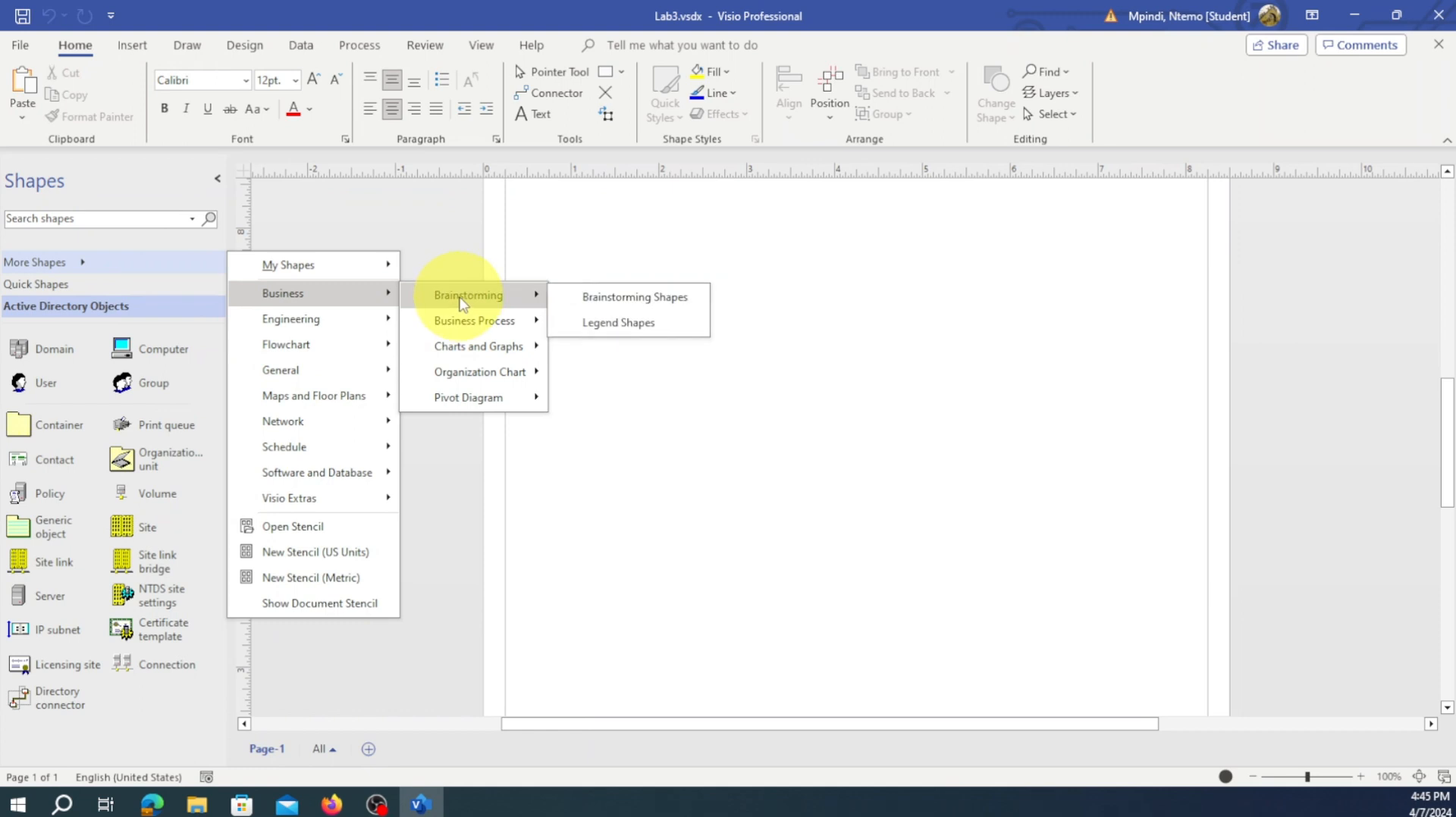
{"action": "left_click", "coordinate": [620, 301]}
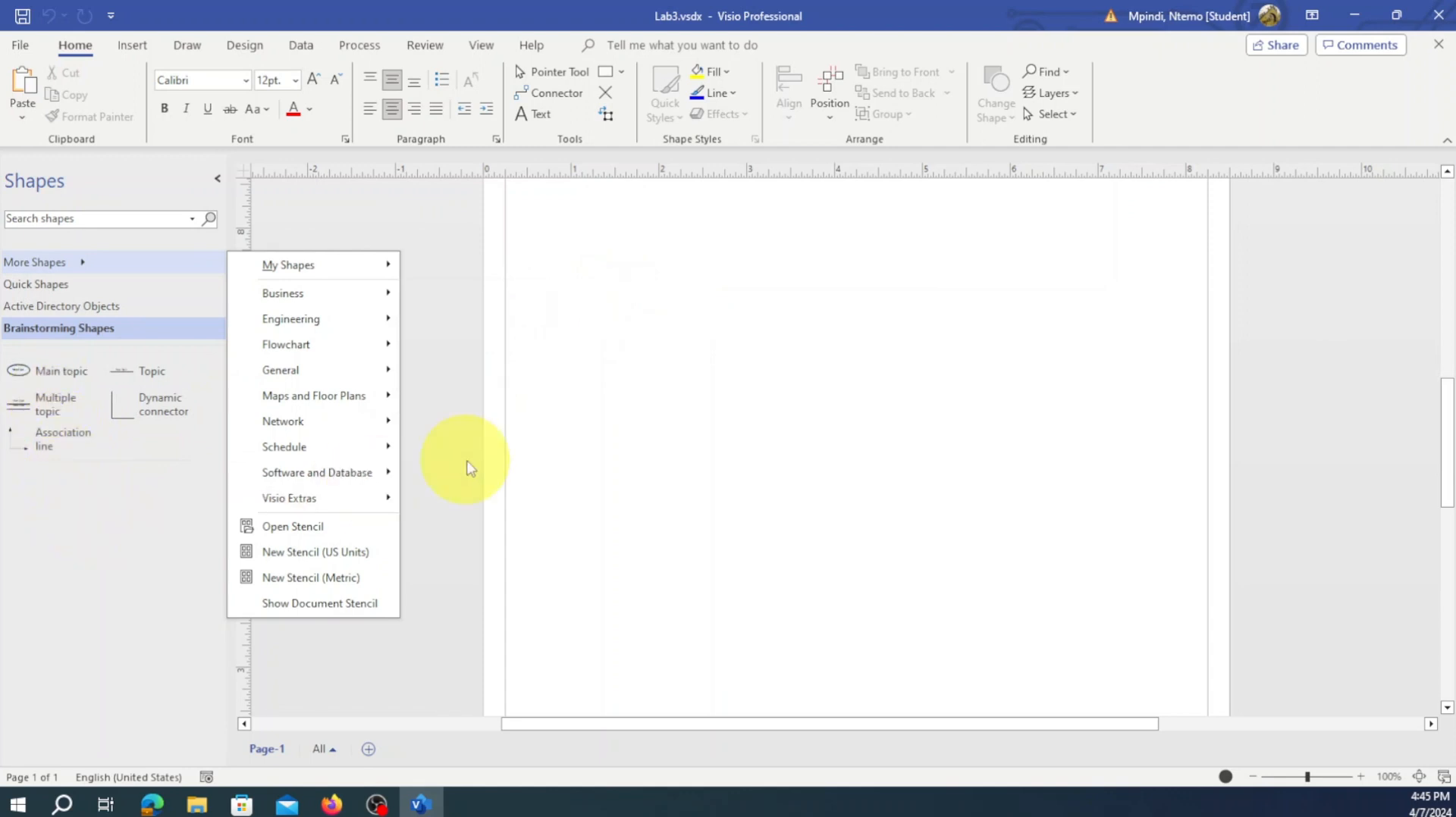
{"action": "mouse_move", "coordinate": [381, 450]}
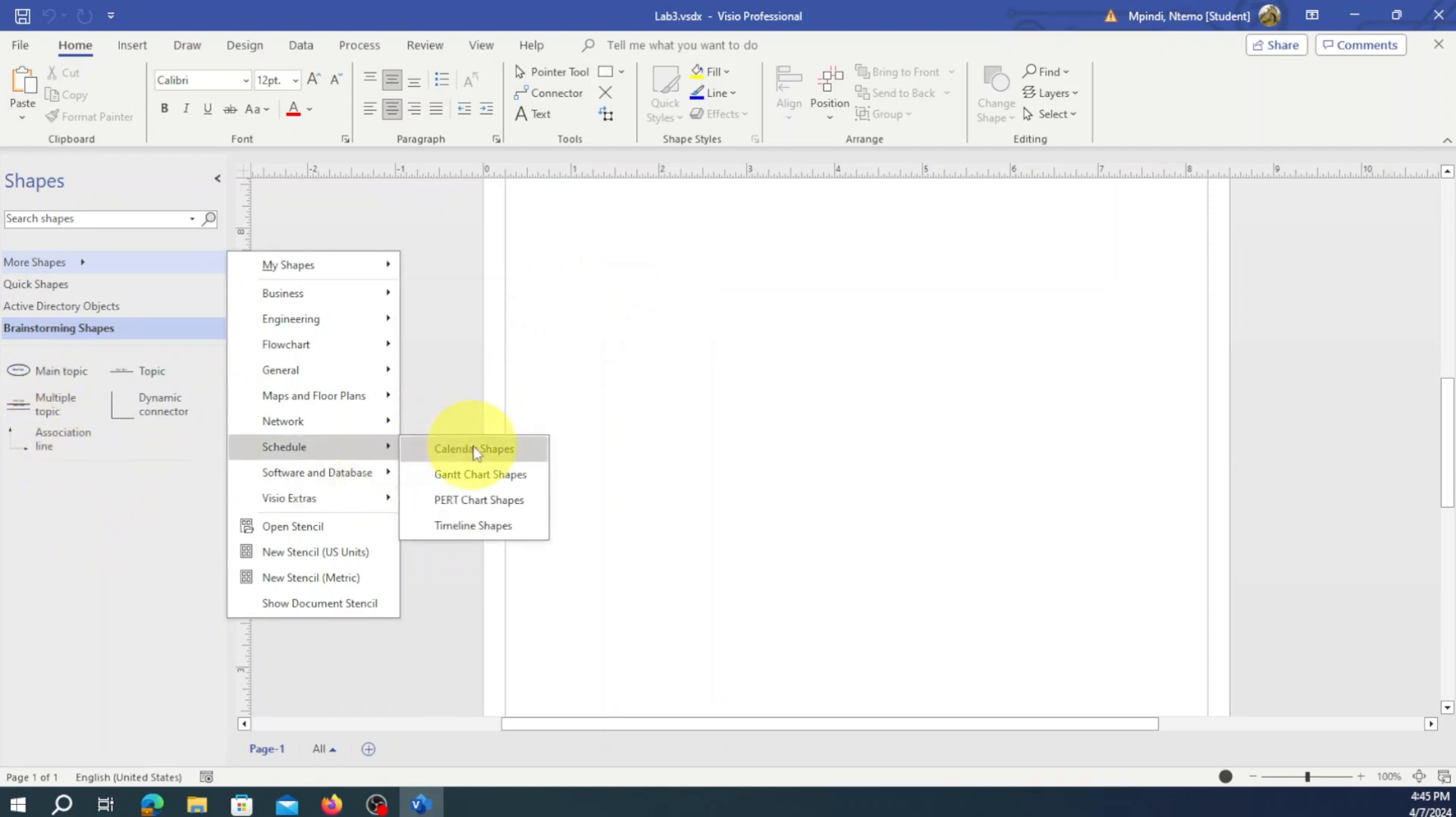
{"action": "mouse_move", "coordinate": [388, 377]}
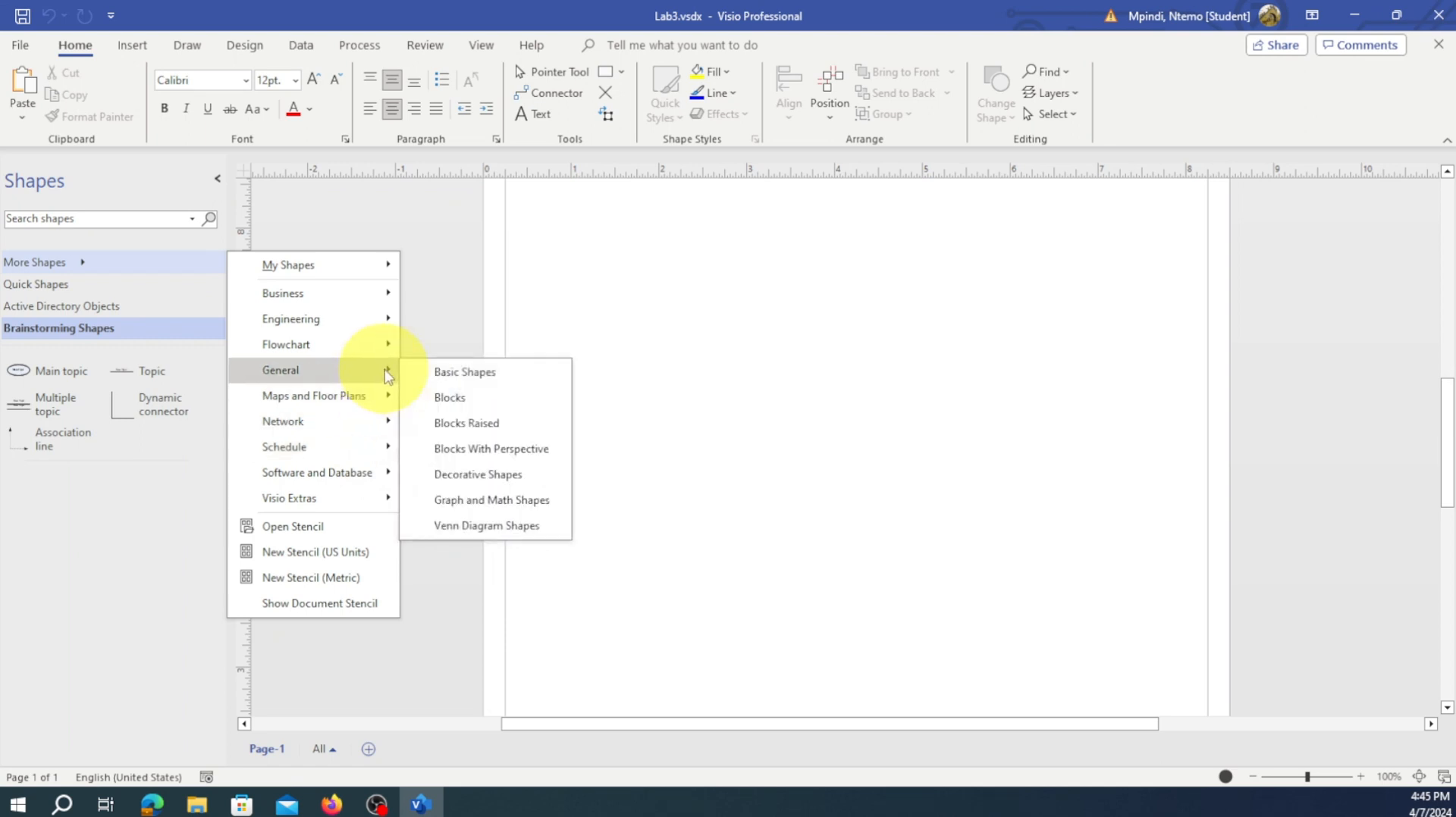
{"action": "left_click", "coordinate": [881, 513]}
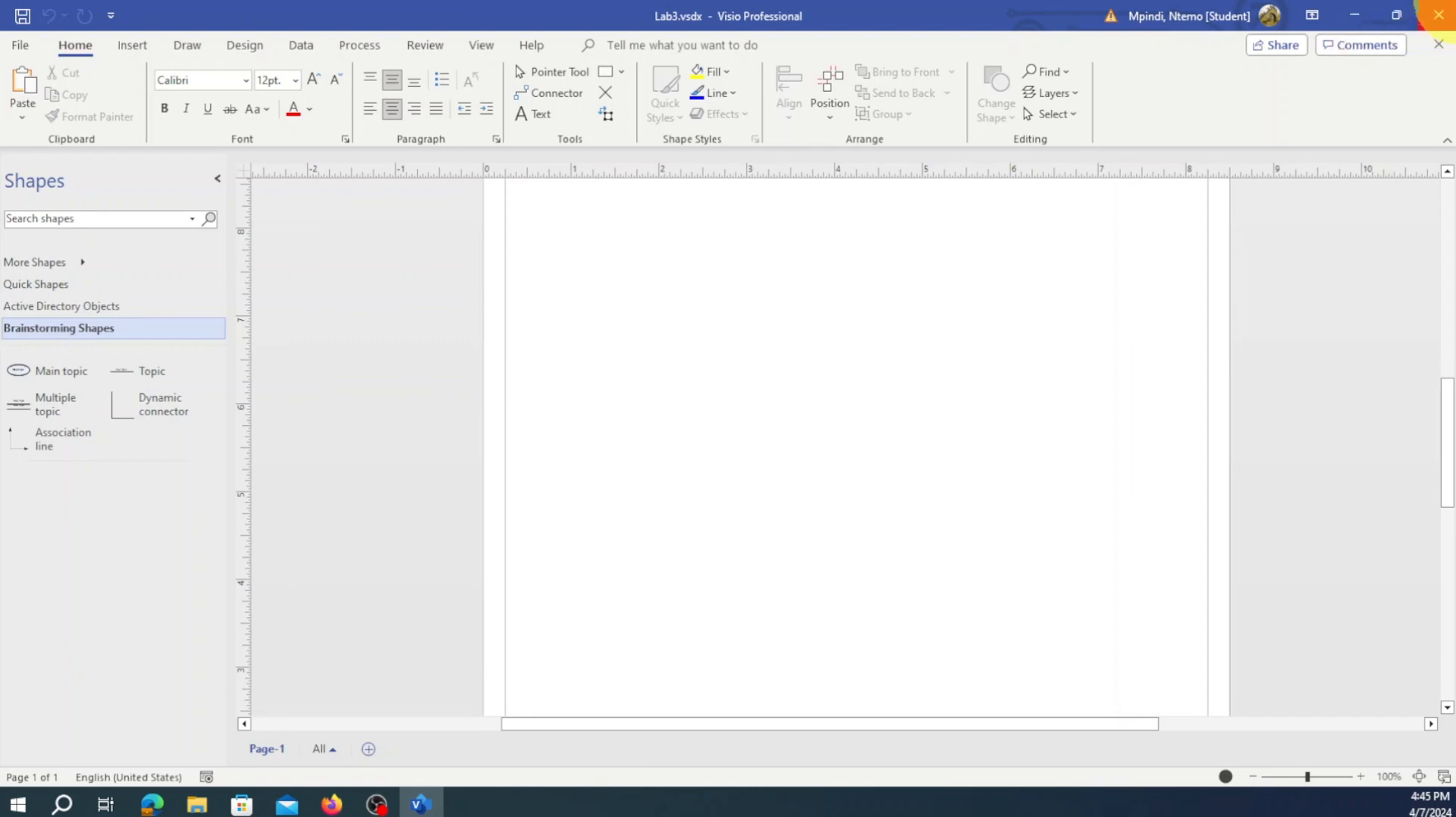
Close the Lab3 drawing and delete Lab3.vsdx from the desktop
{"action": "left_click", "coordinate": [1444, 14]}
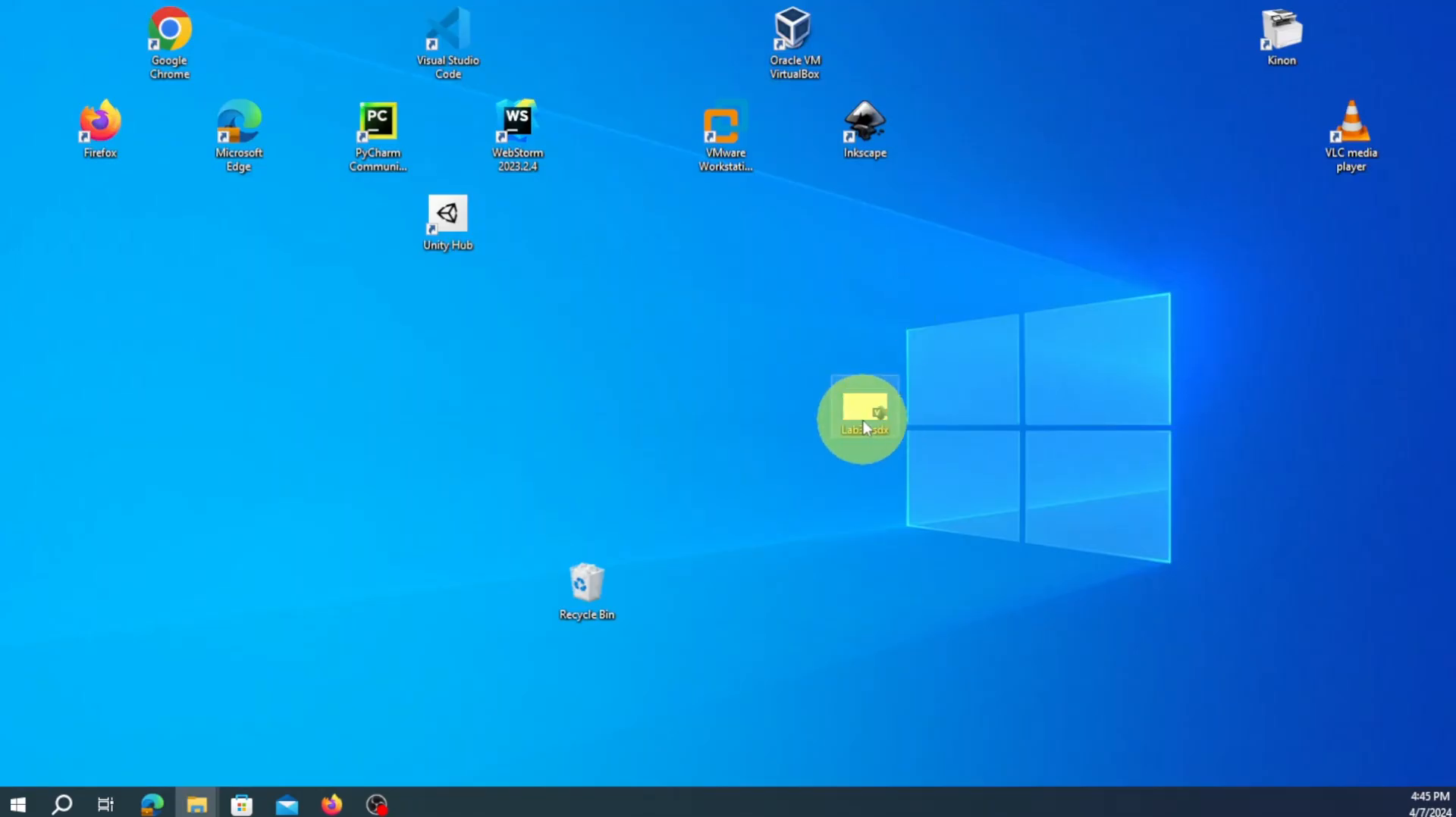
{"action": "right_click", "coordinate": [864, 423]}
{"action": "left_click", "coordinate": [909, 725]}
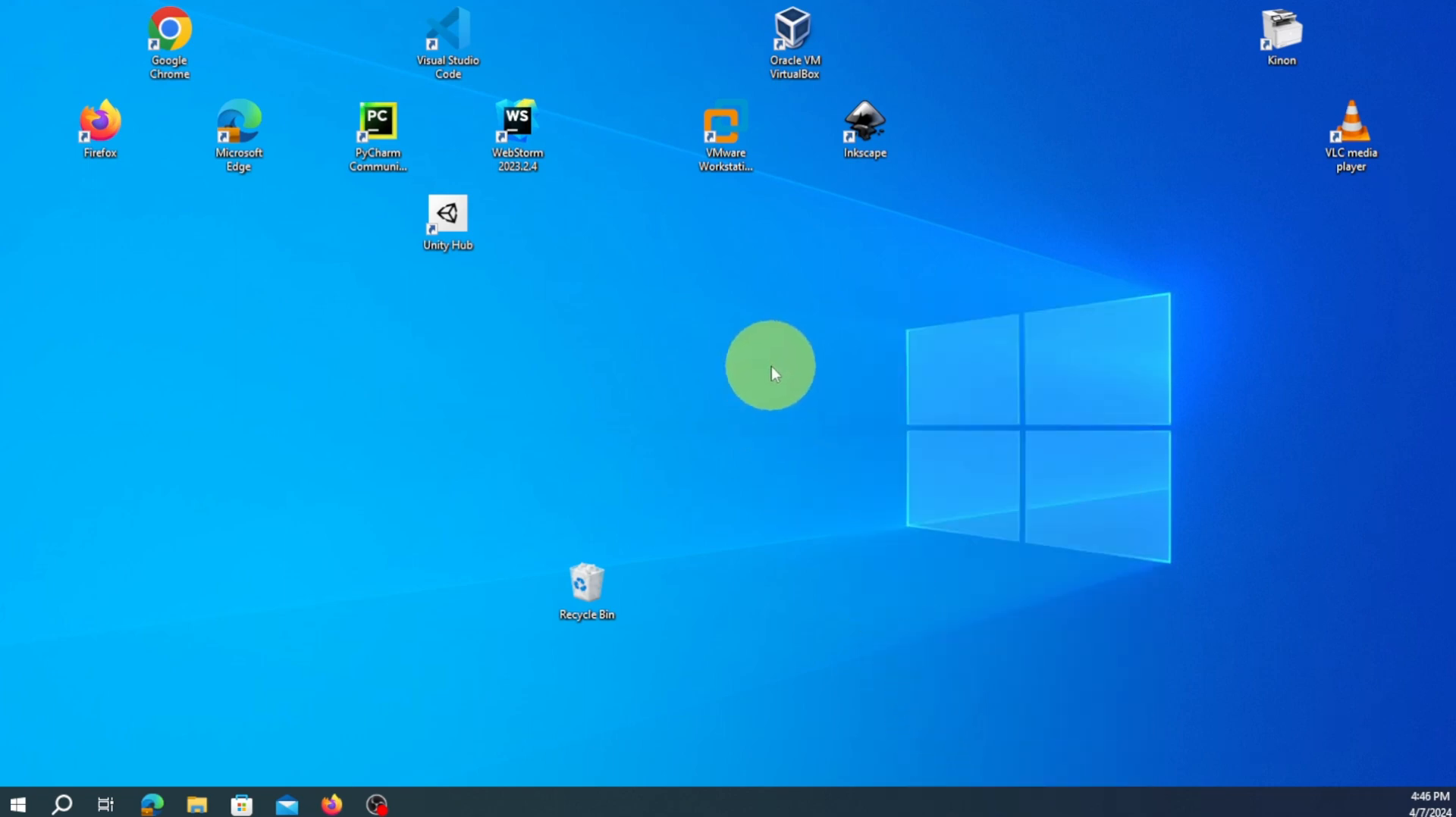
Search Windows for "micro" to look for installed Microsoft apps, and dismiss the search
{"action": "right_click", "coordinate": [771, 366]}
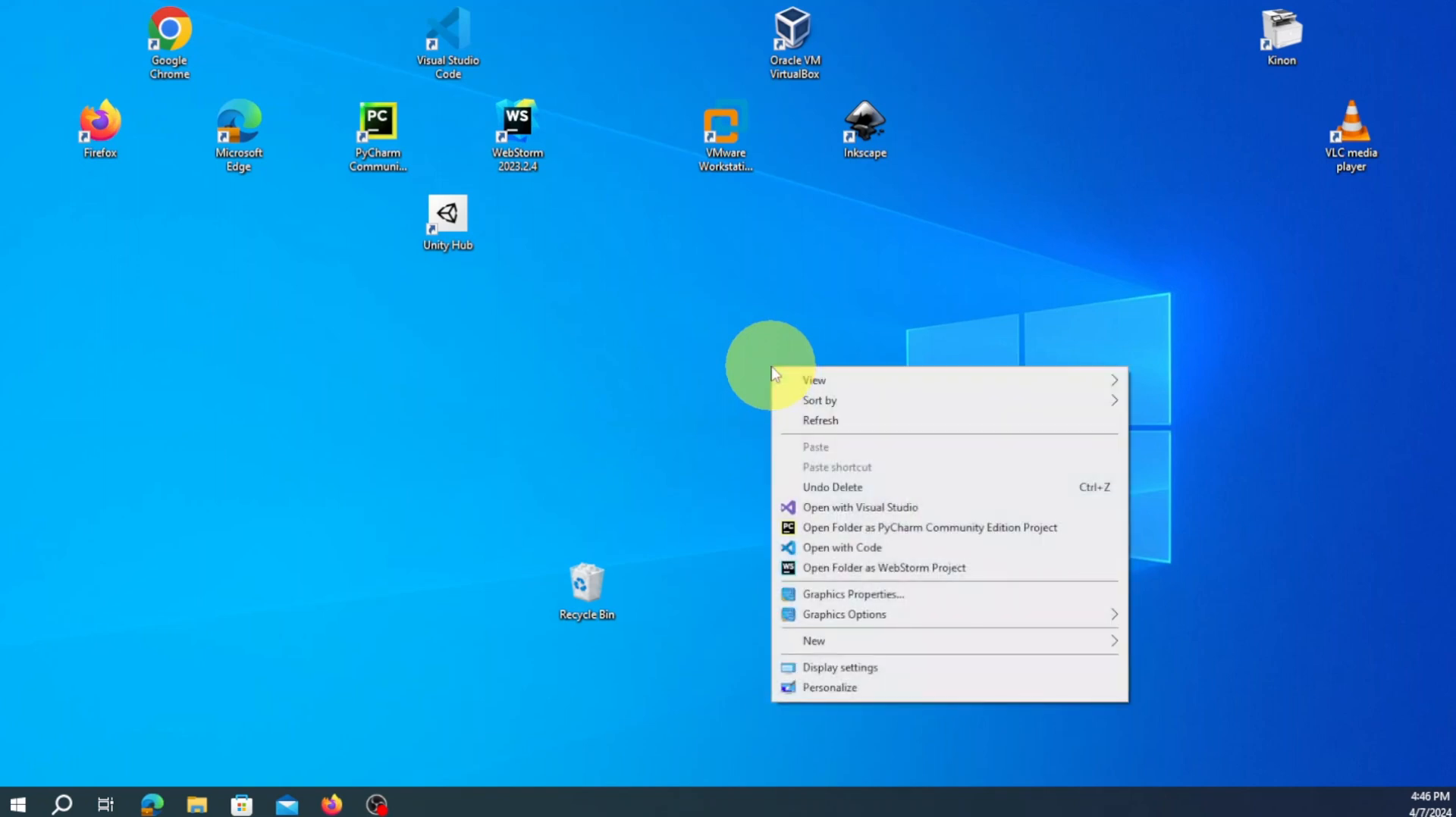
{"action": "left_click", "coordinate": [749, 367]}
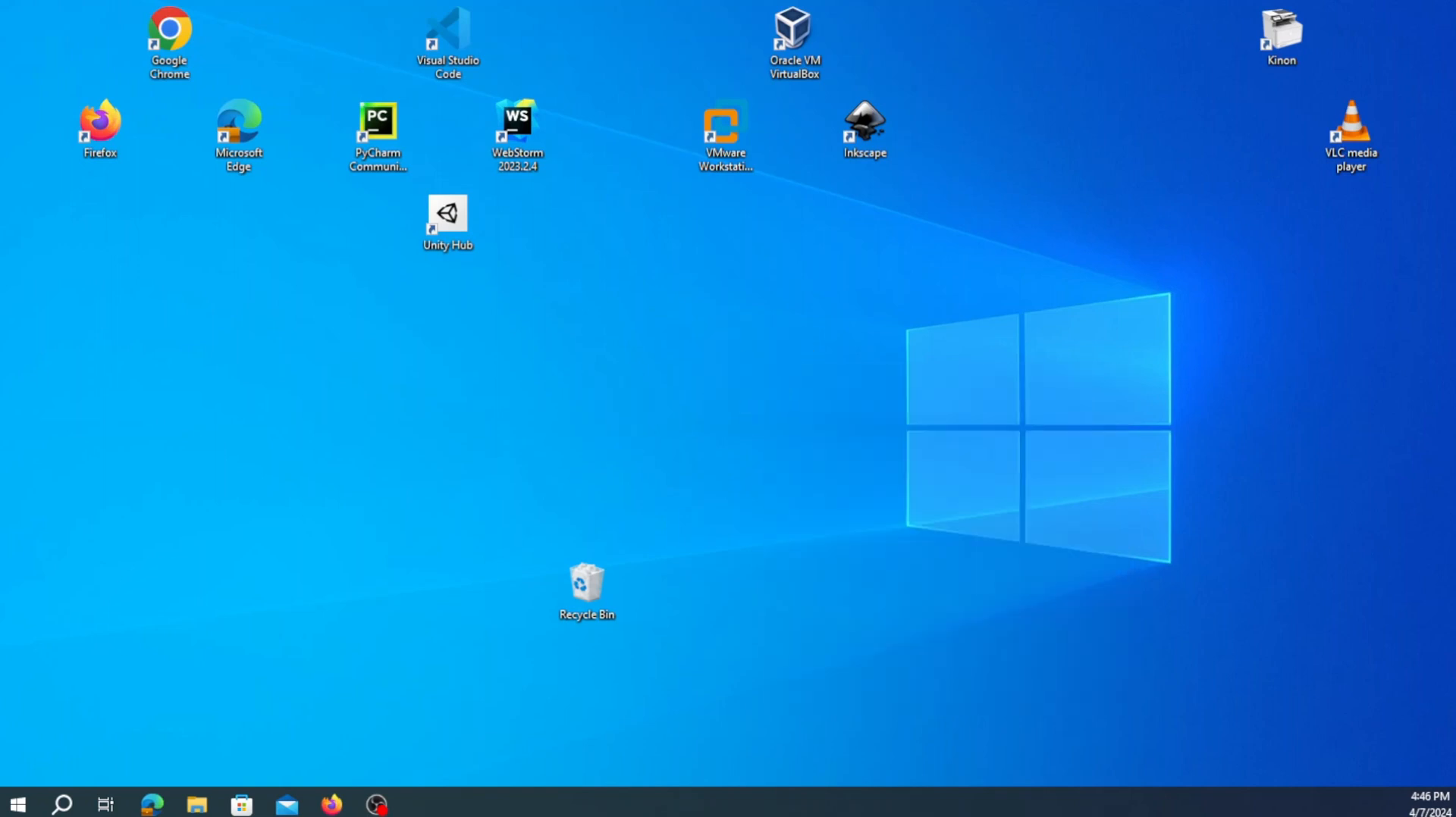
{"action": "left_click", "coordinate": [66, 804]}
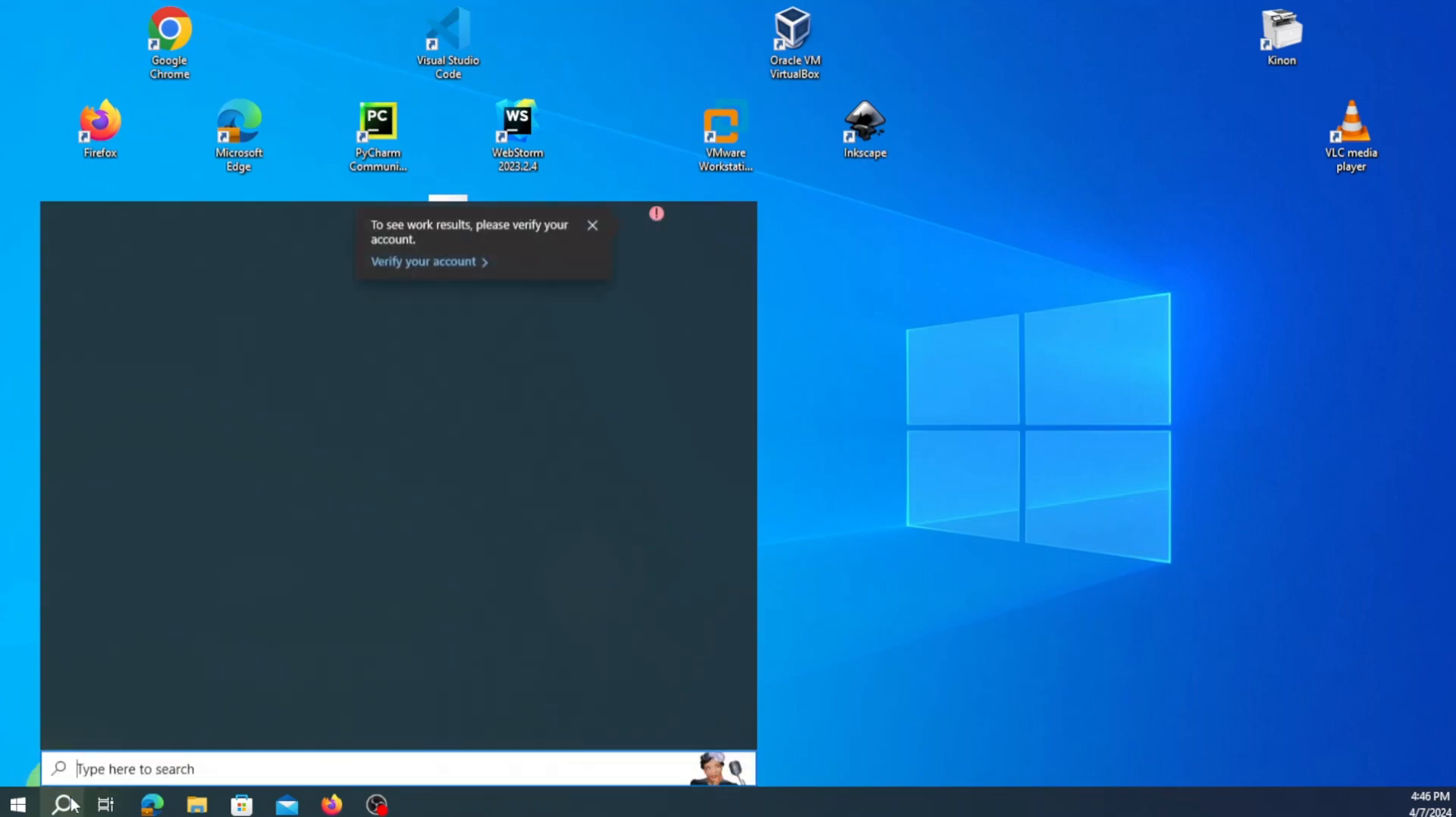
{"action": "type", "text": "mi"}
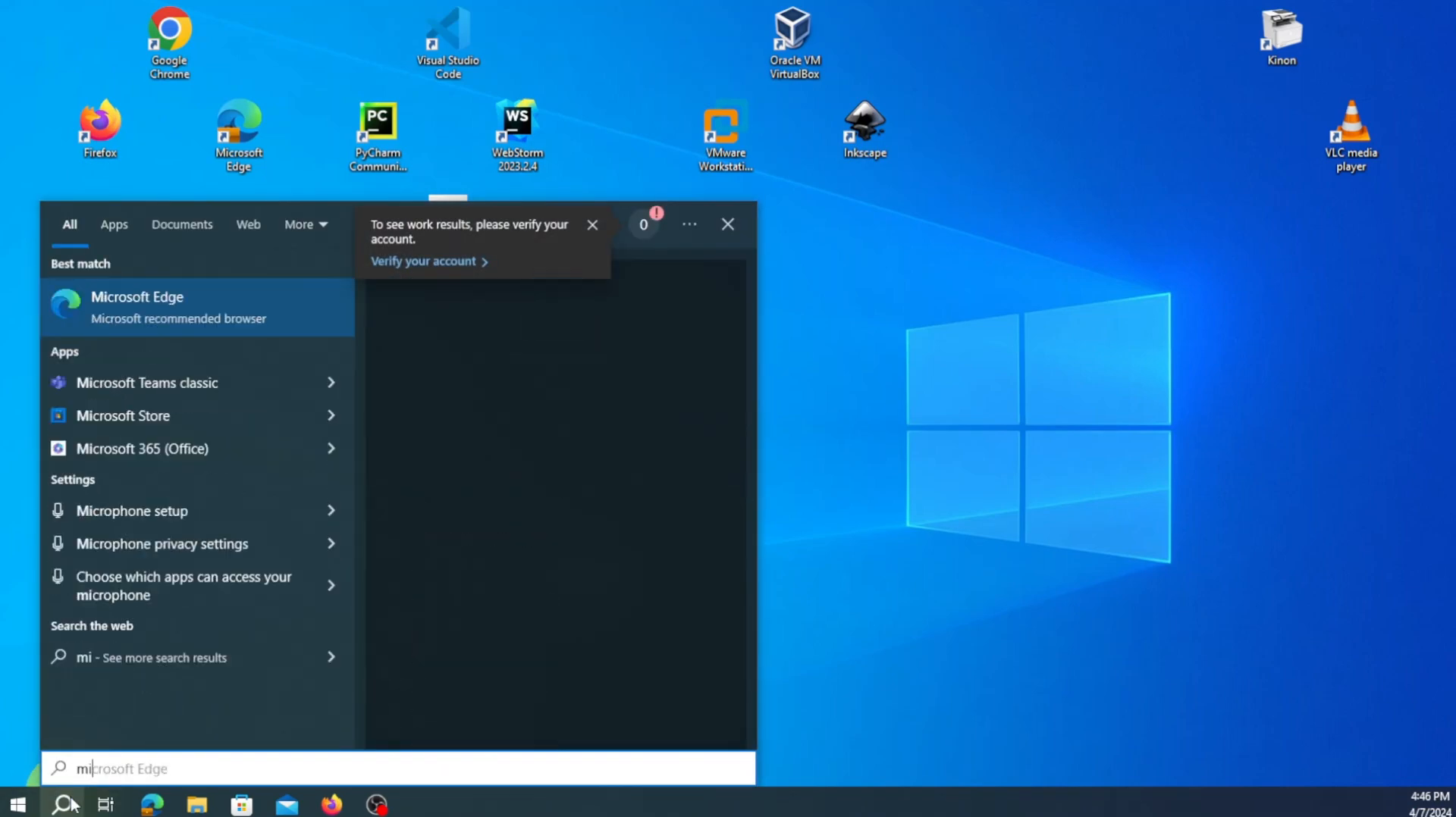
{"action": "type", "text": "cro"}
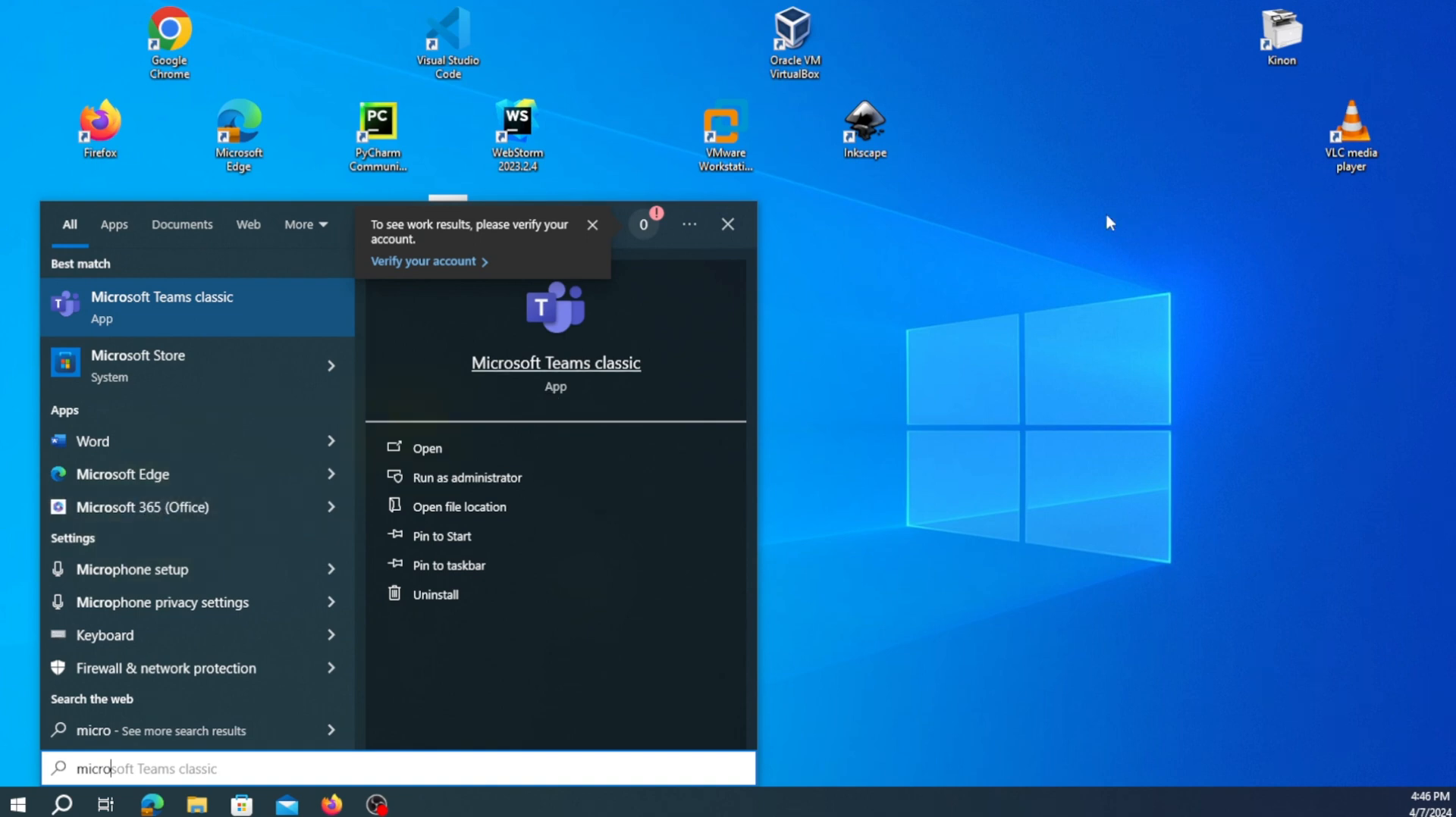
{"action": "left_click", "coordinate": [940, 334]}
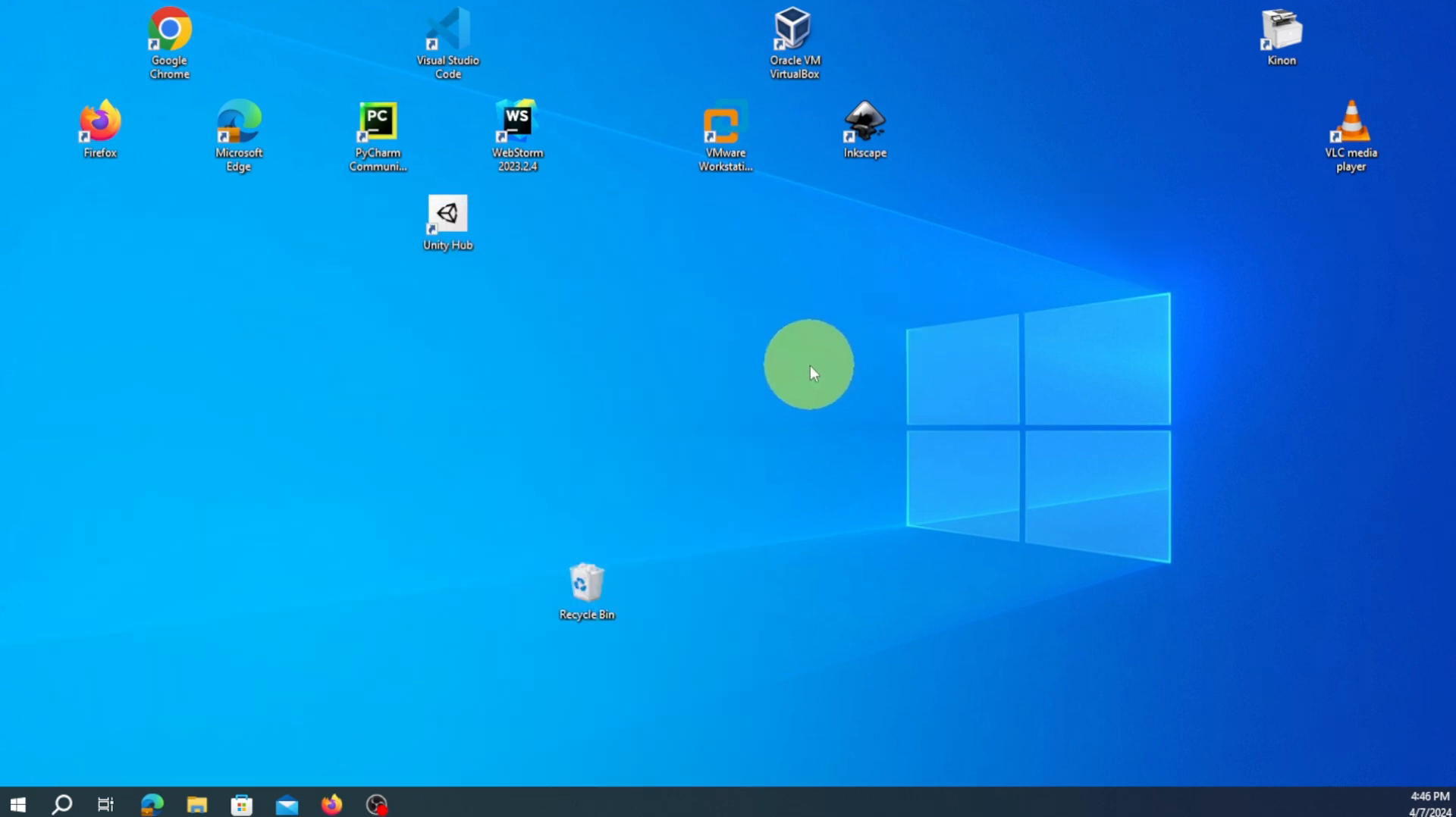
Review the file types available for creating a new item on the desktop
{"action": "right_click", "coordinate": [794, 379]}
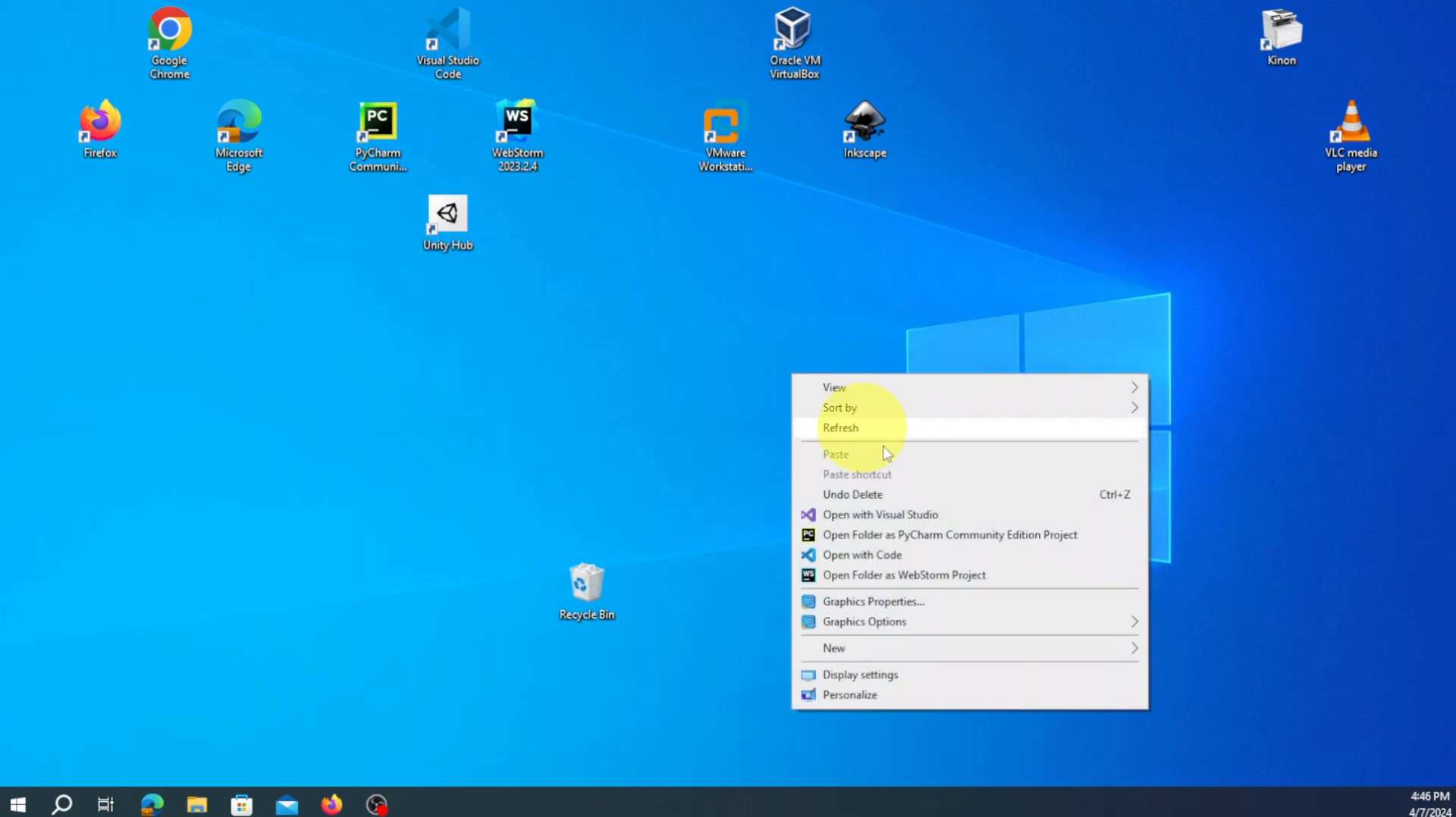
{"action": "mouse_move", "coordinate": [940, 663]}
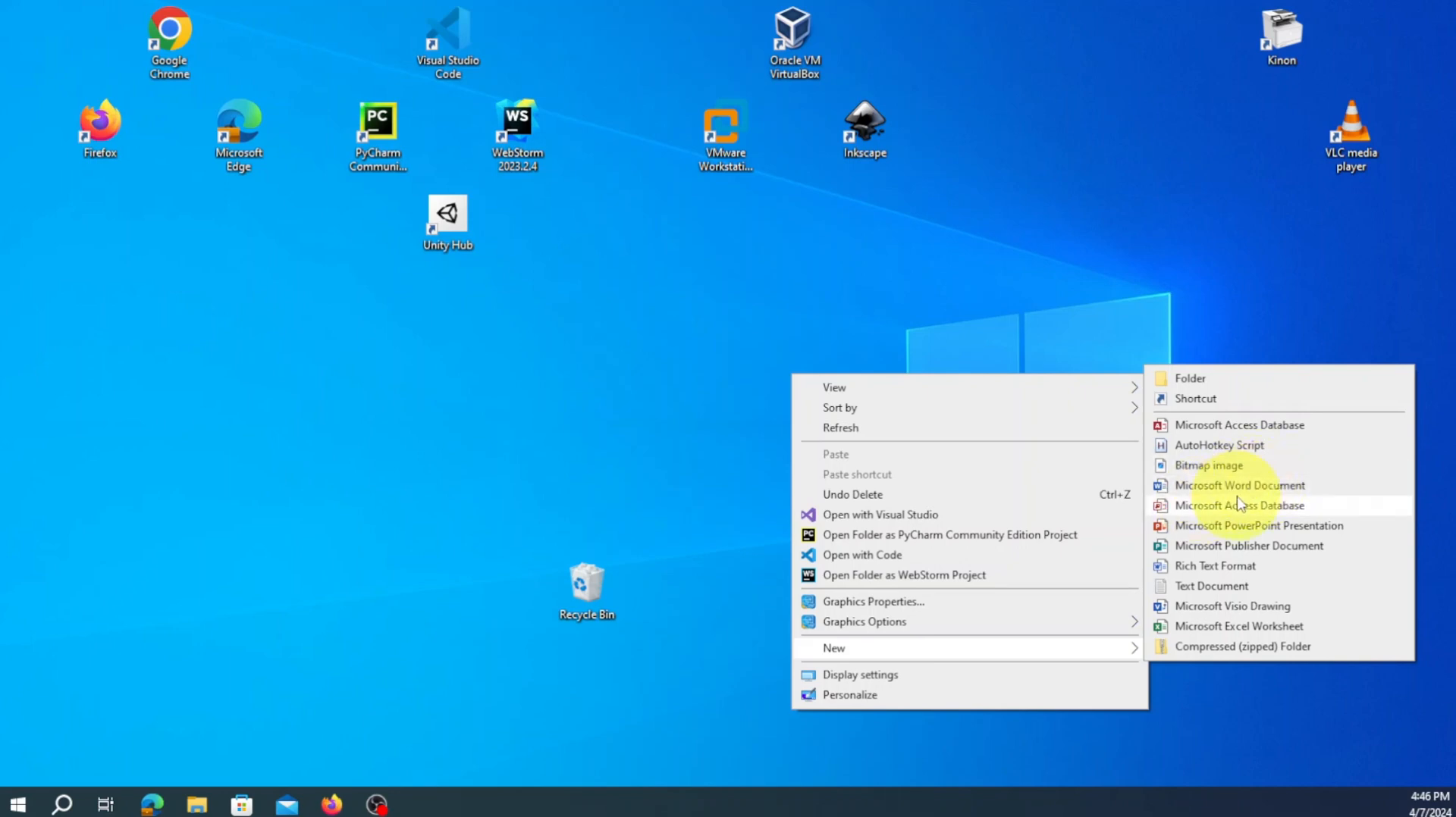
{"action": "left_click", "coordinate": [847, 296]}
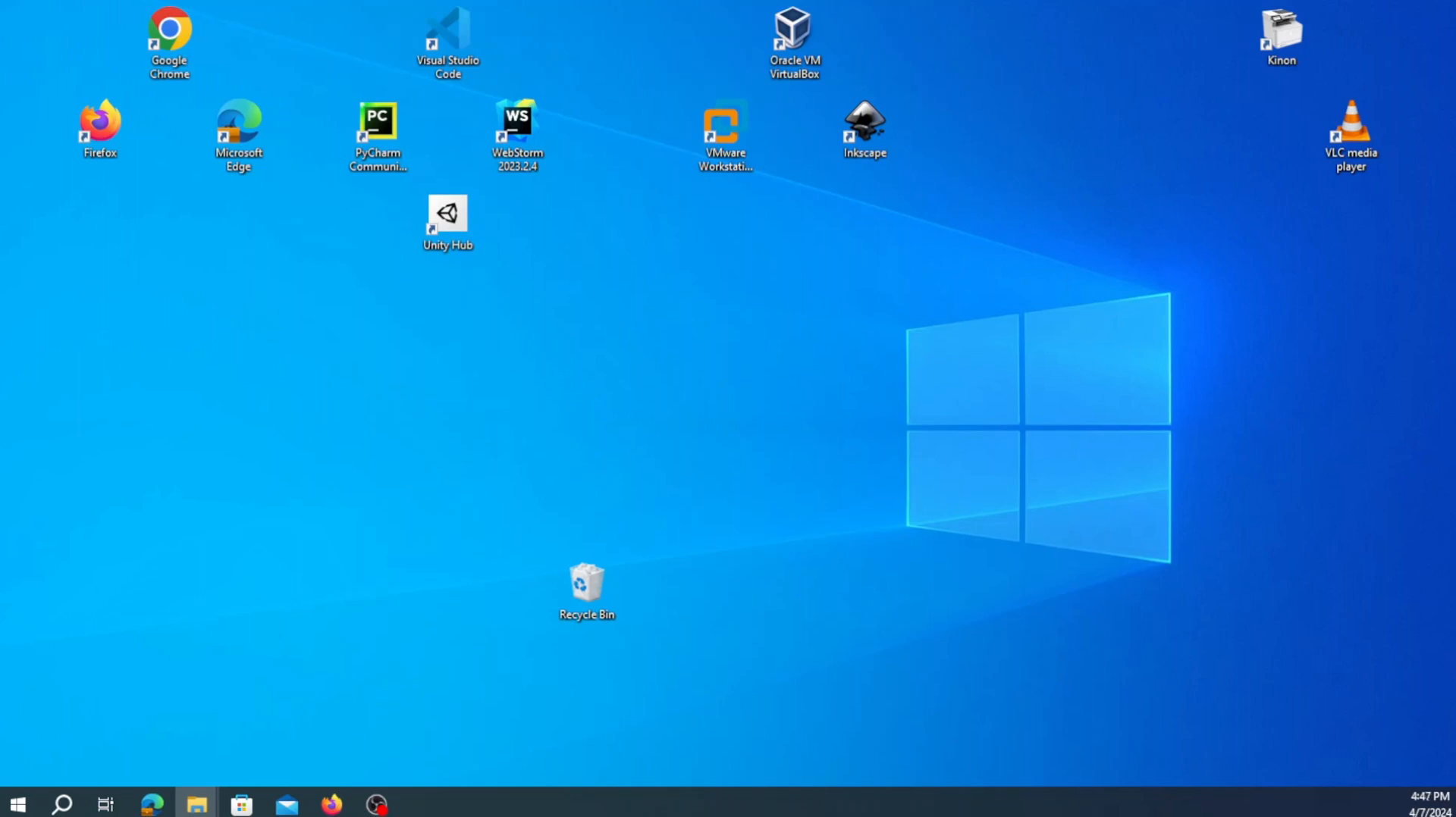
Open the Downloads folder in File Explorer and collapse the This PC tree
{"action": "left_click_drag", "start_coordinate": [107, 72], "coordinate": [698, 130]}
{"action": "left_click", "coordinate": [1140, 112]}
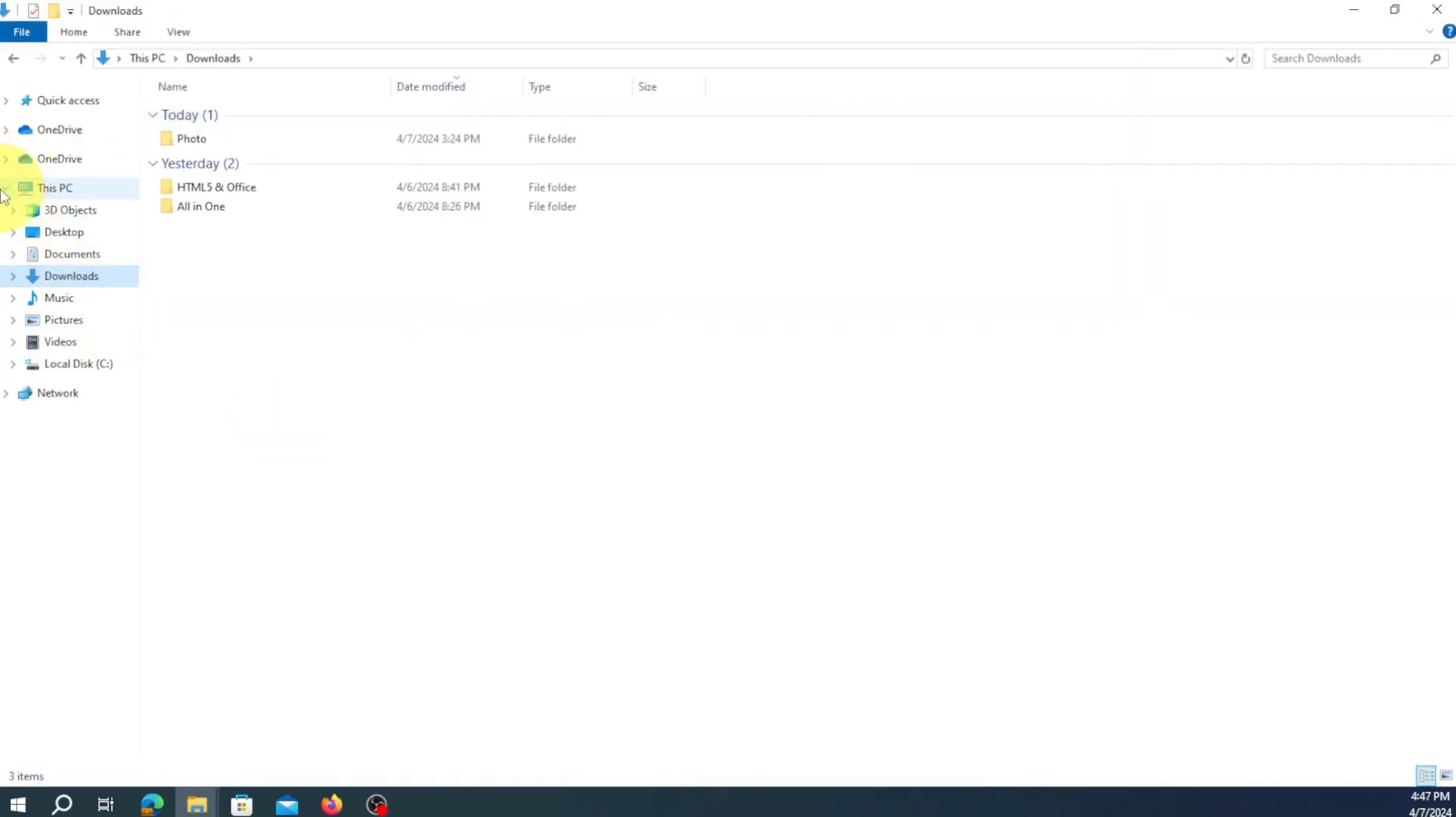
{"action": "left_click", "coordinate": [7, 188]}
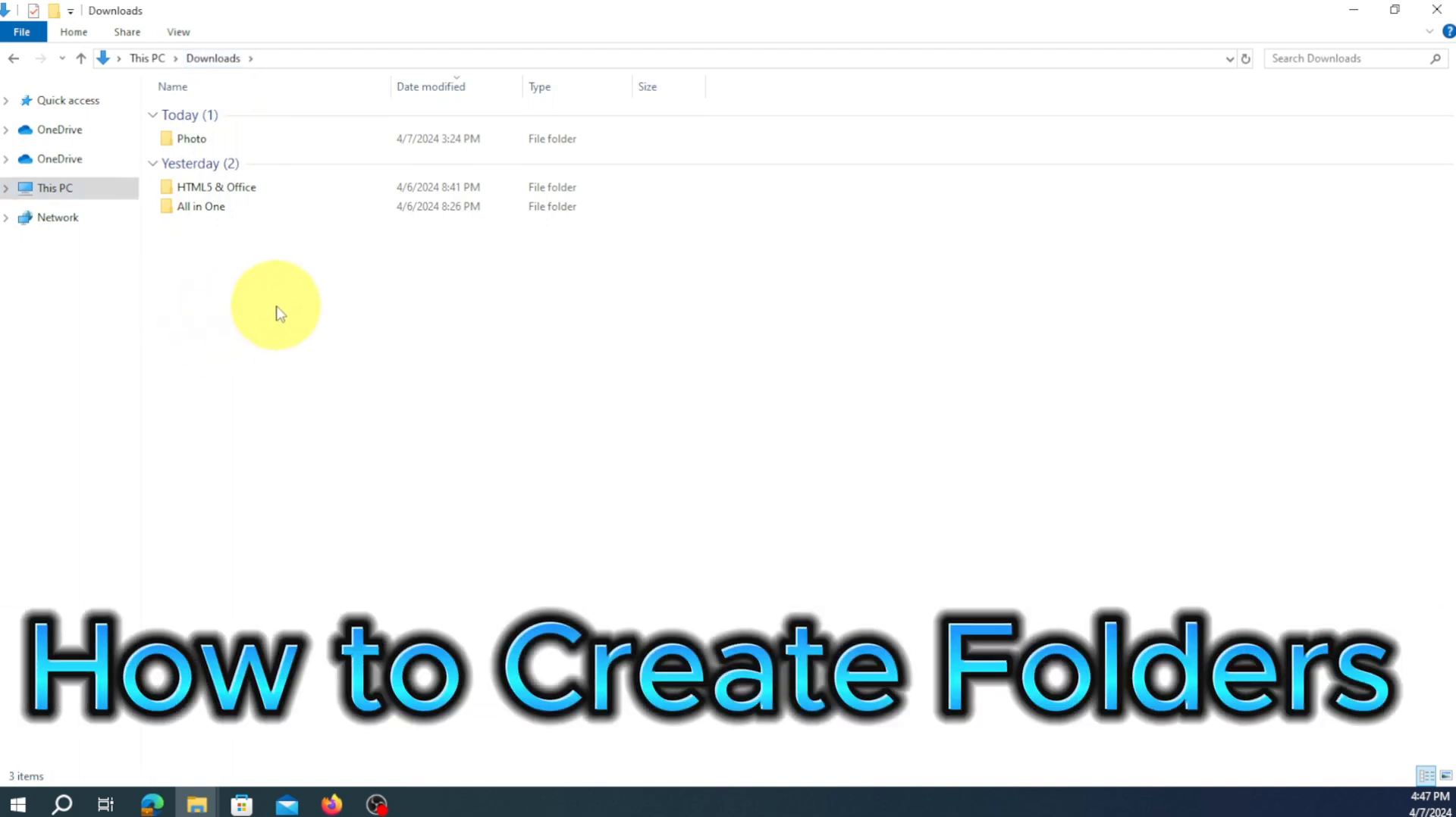
Create a new folder in Downloads and name it Ontario Canada
{"action": "right_click", "coordinate": [277, 309]}
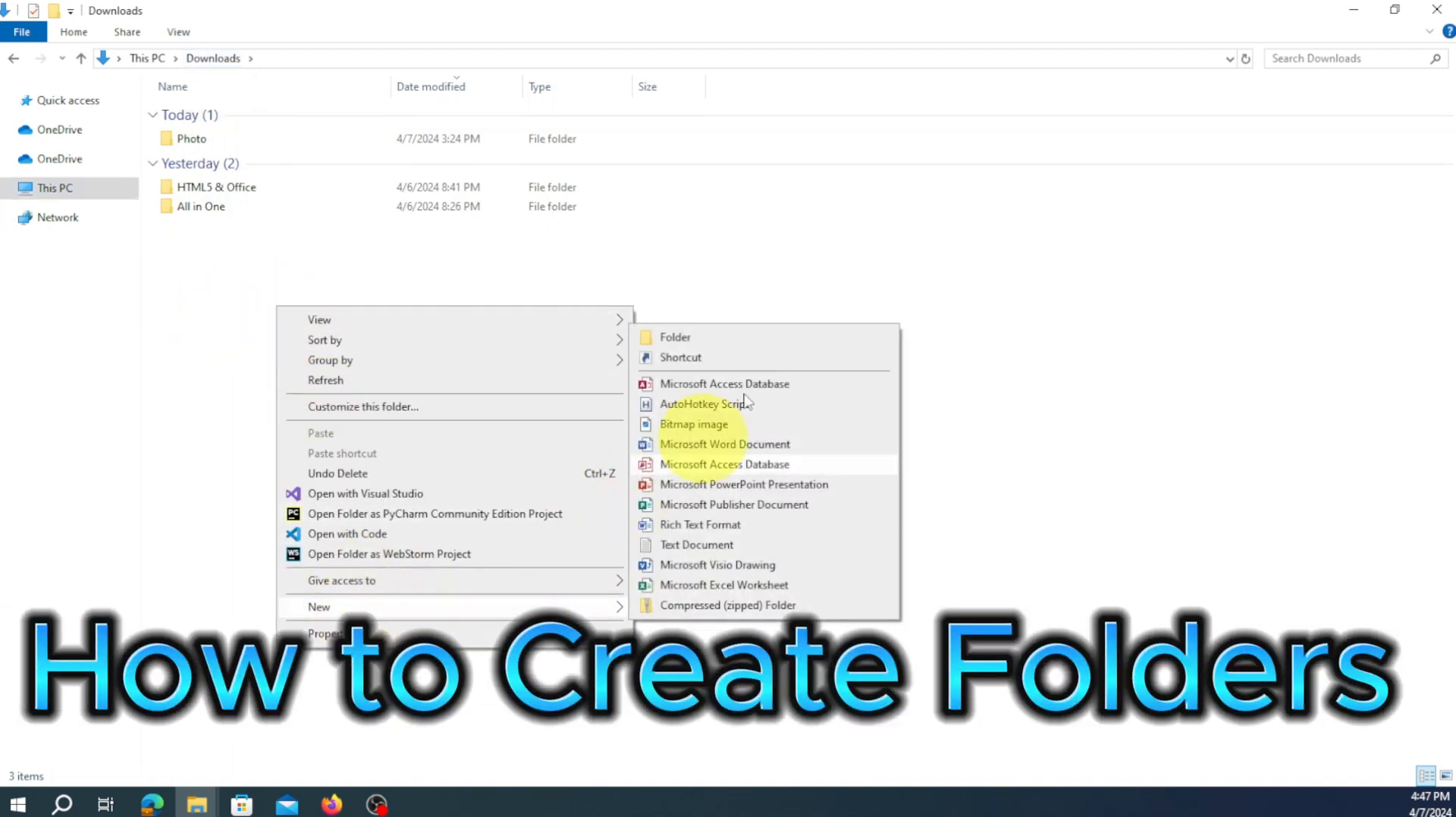
{"action": "left_click", "coordinate": [211, 347]}
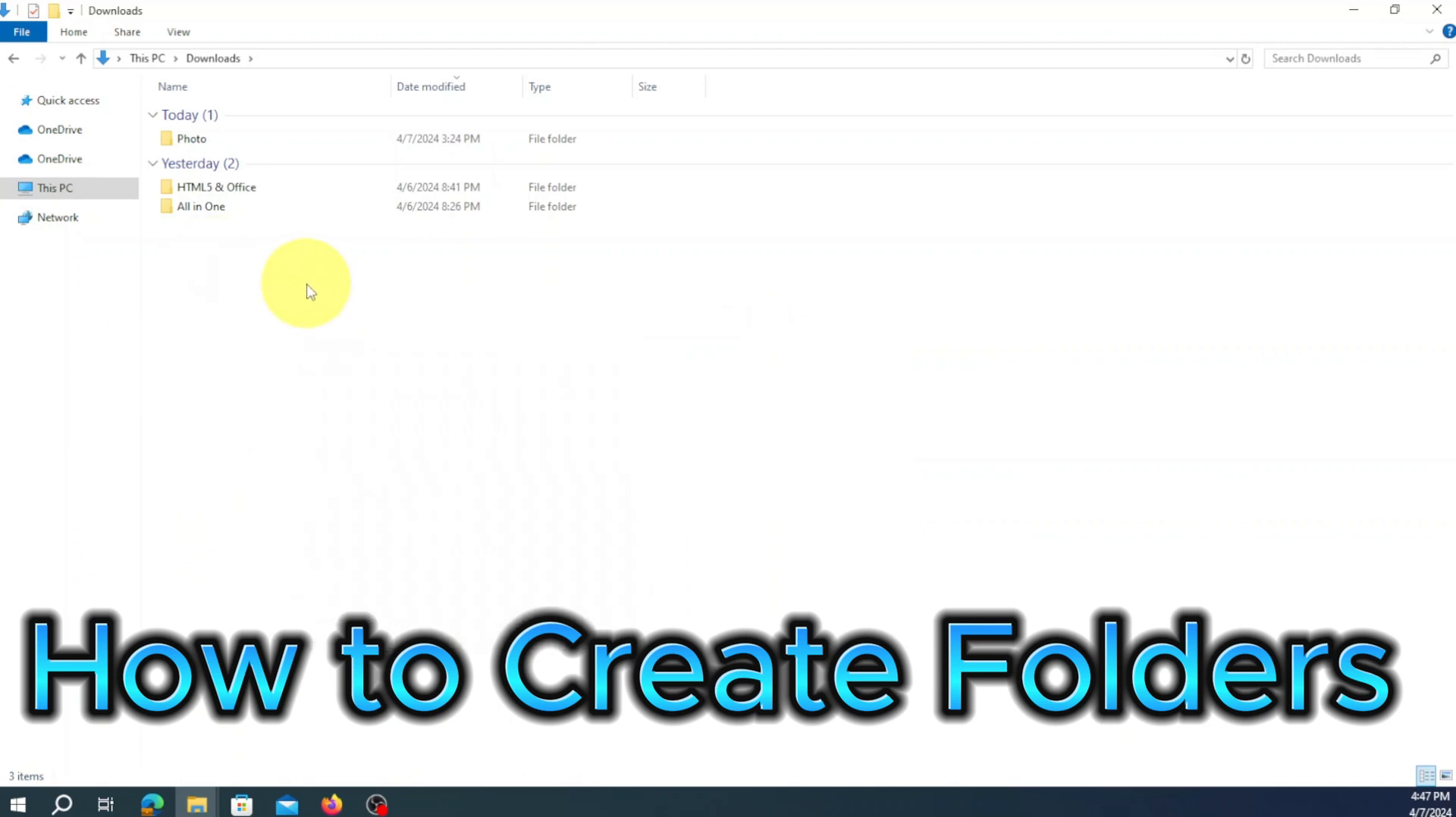
{"action": "right_click", "coordinate": [438, 310]}
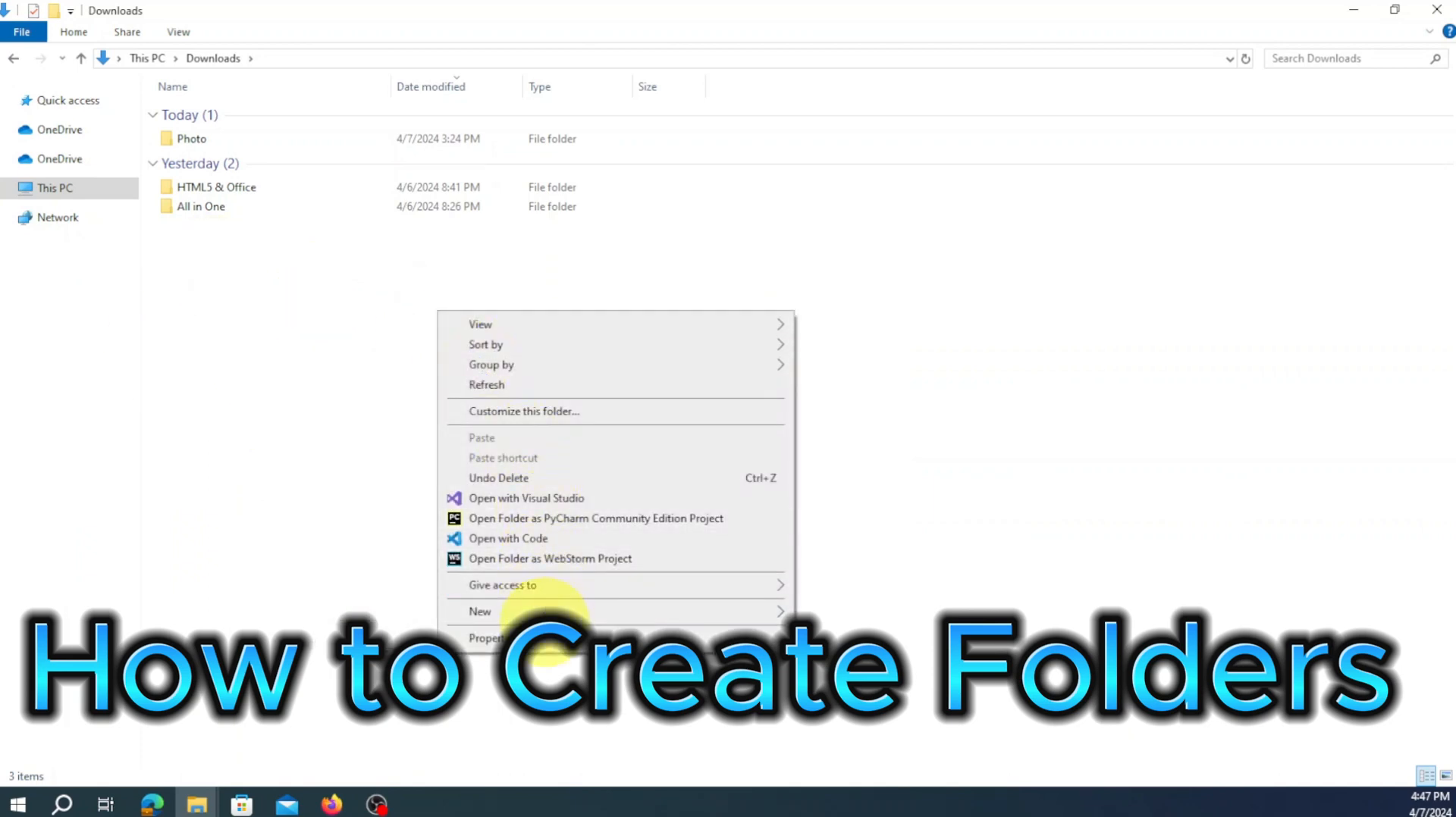
{"action": "mouse_move", "coordinate": [543, 611]}
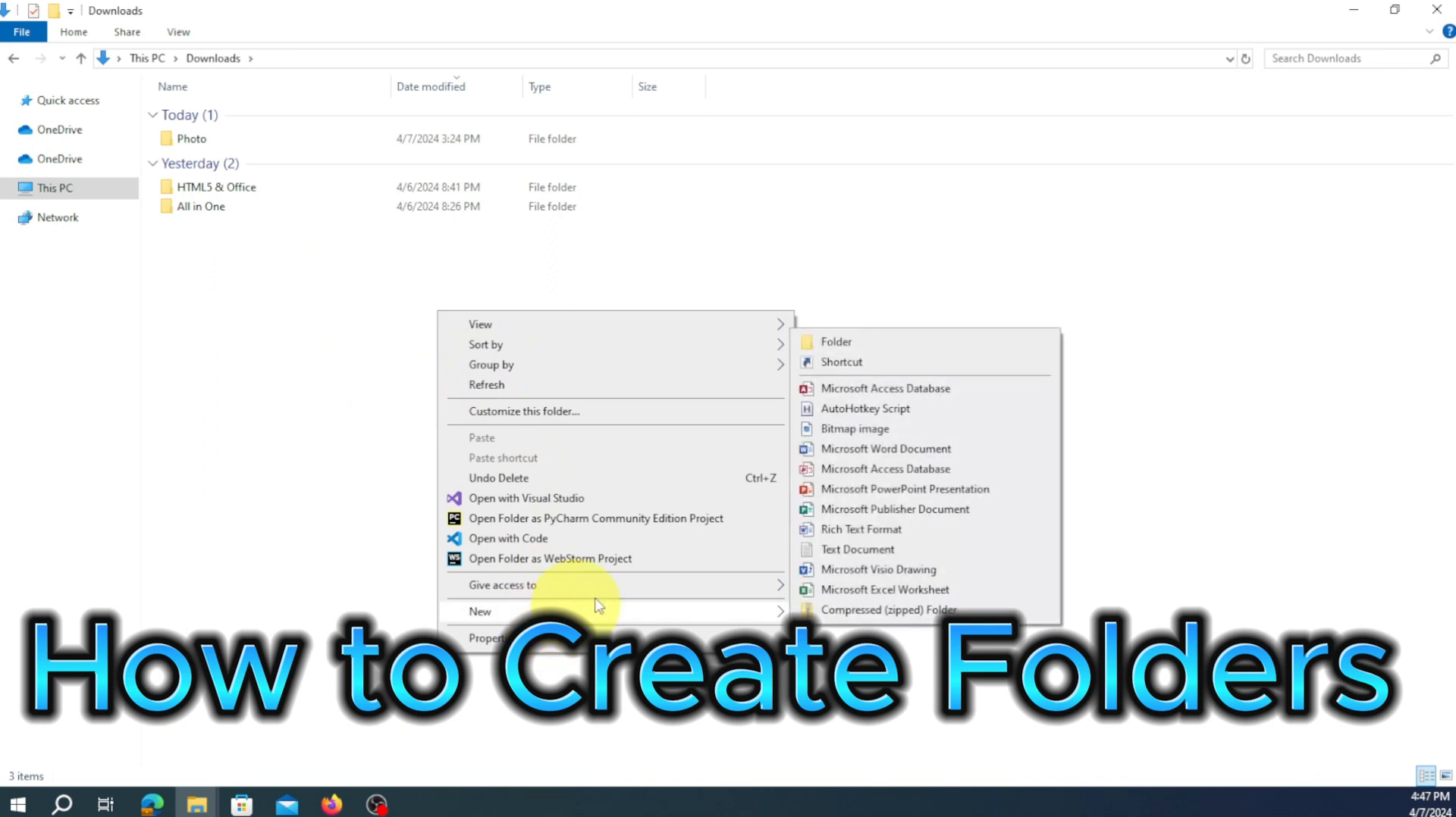
{"action": "left_click", "coordinate": [836, 342]}
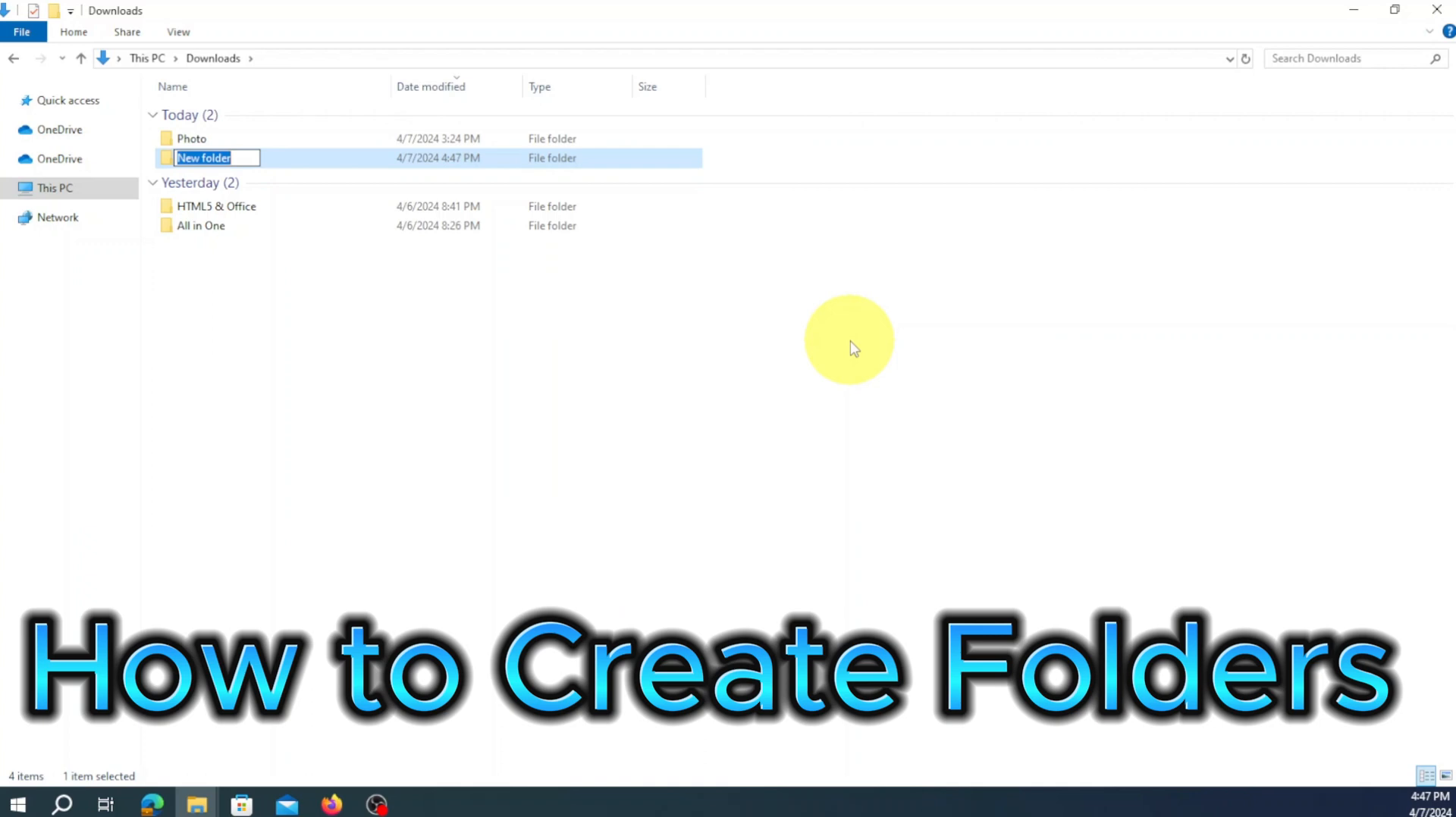
{"action": "type", "text": "O"}
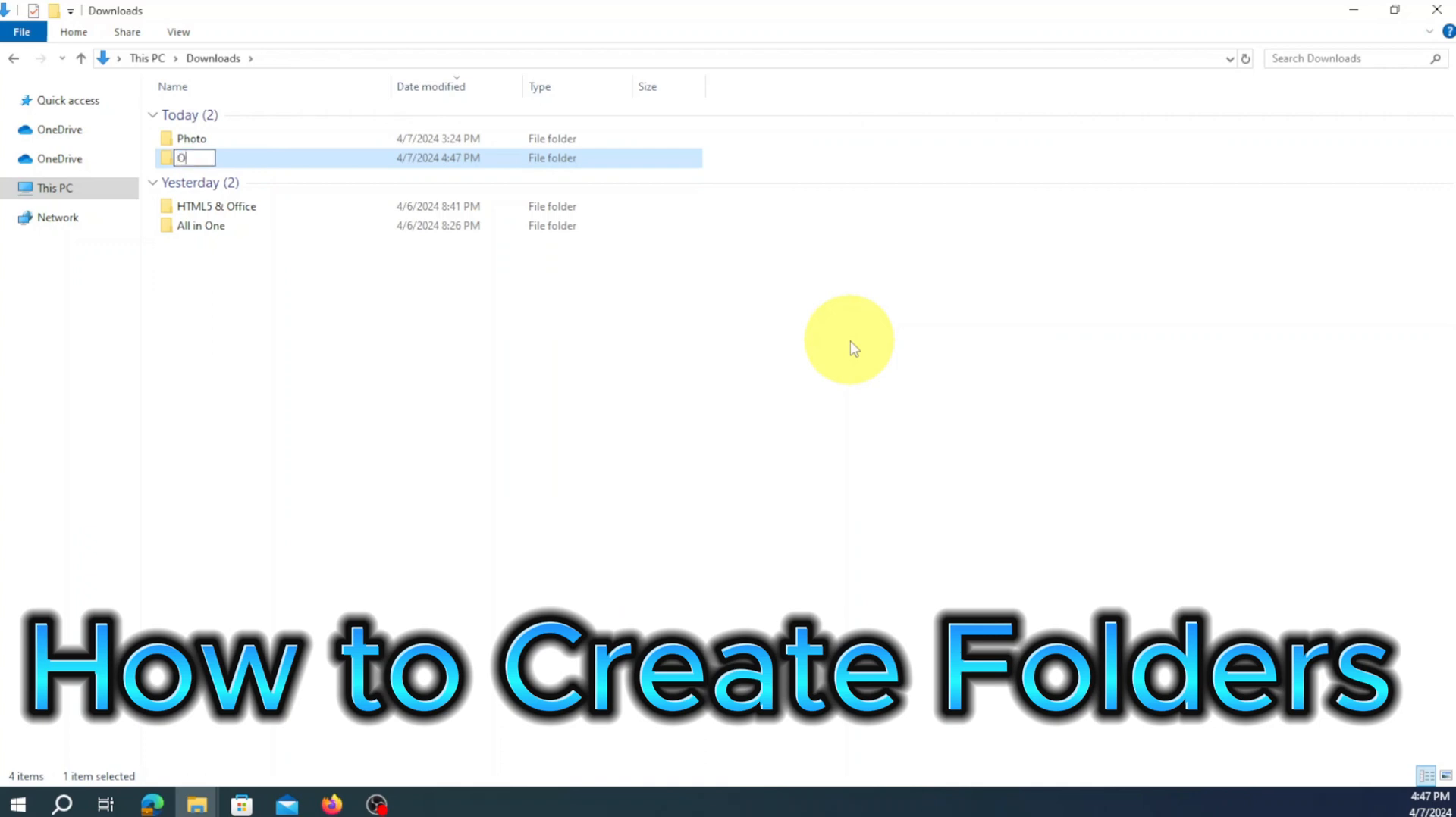
{"action": "type", "text": "ntario "}
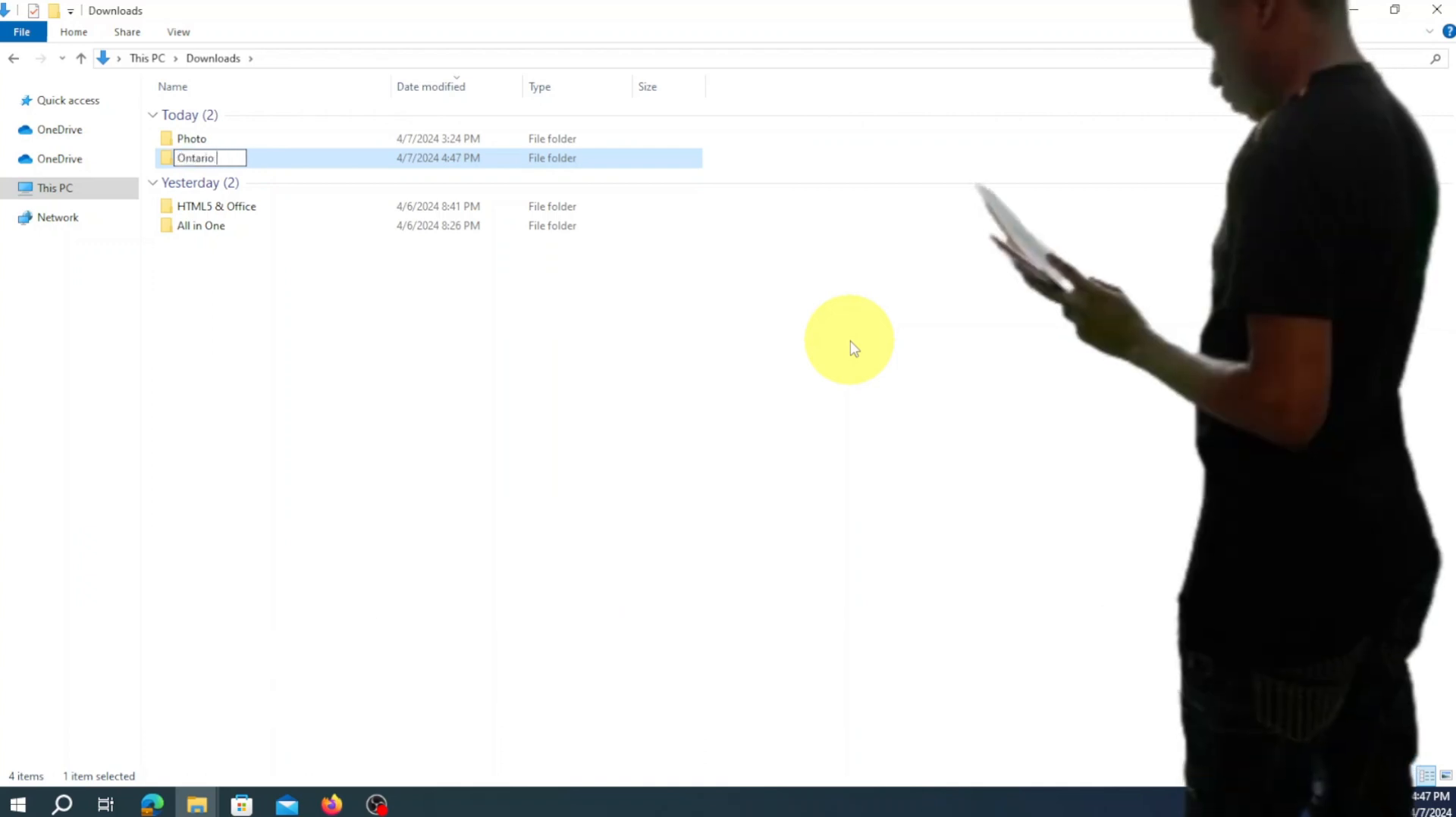
{"action": "type", "text": "Canada"}
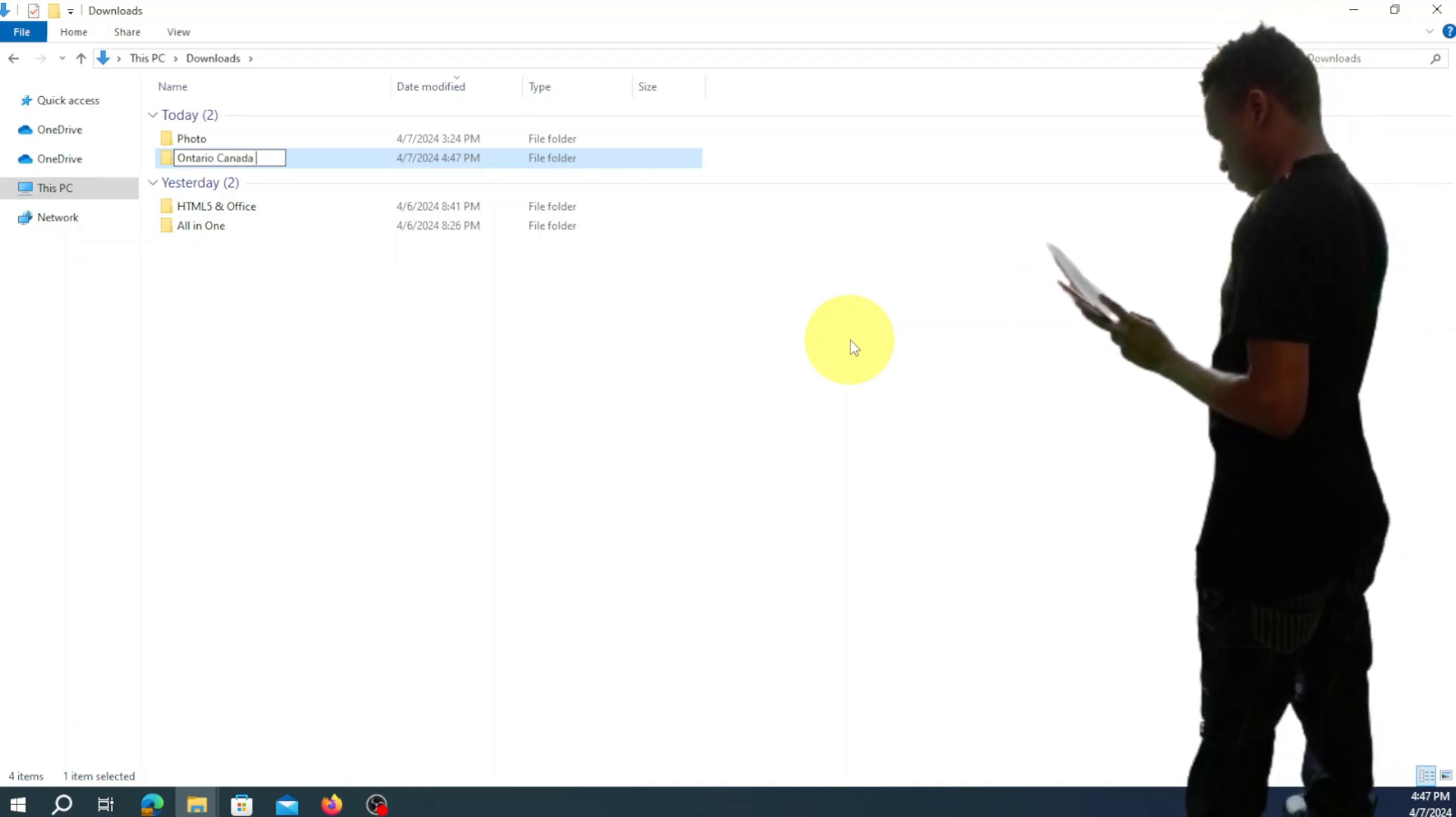
{"action": "left_click", "coordinate": [855, 349]}
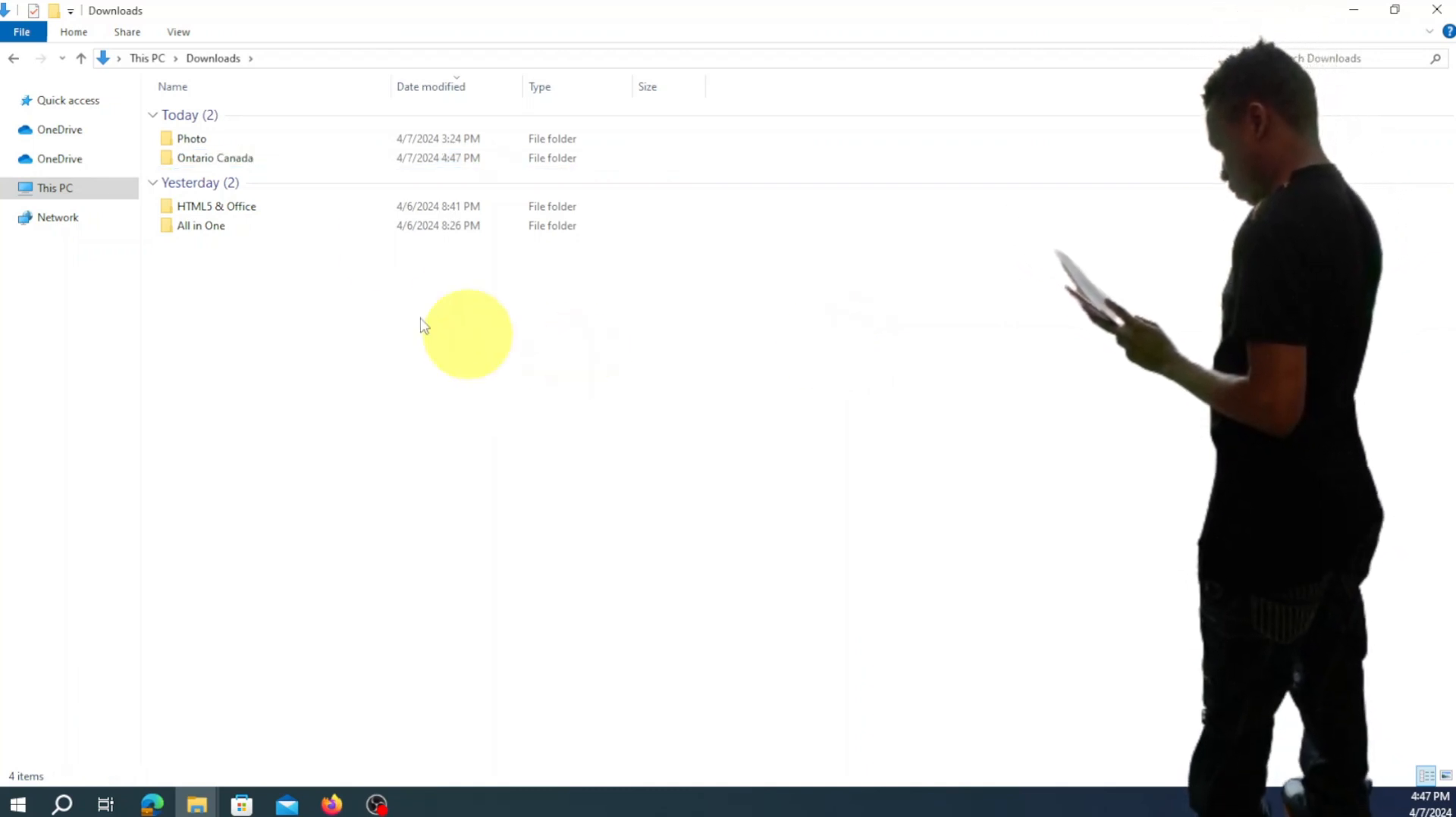
Display the Downloads contents as large icons and open the Ontario Canada folder
{"action": "left_click", "coordinate": [185, 37]}
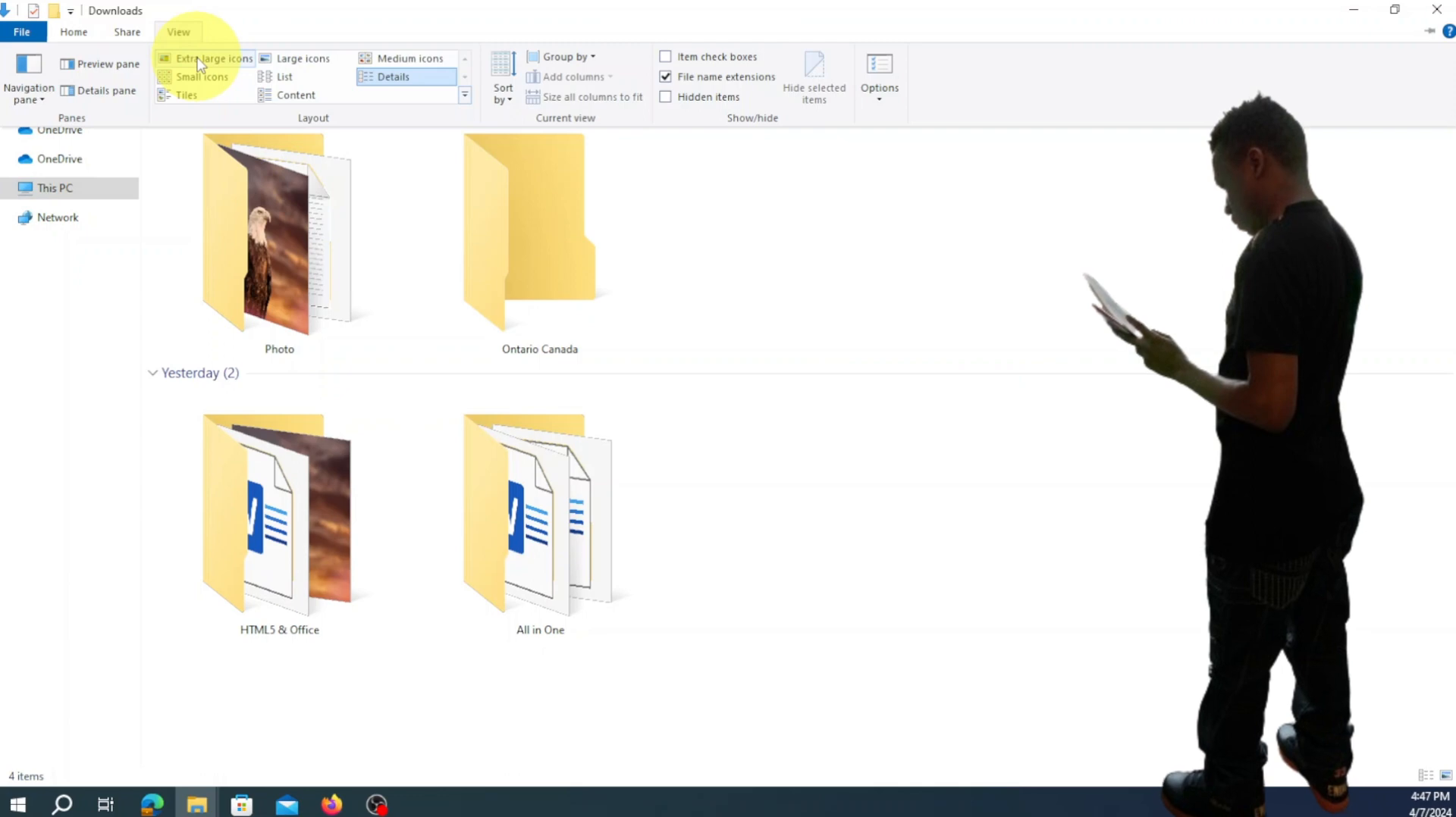
{"action": "left_click", "coordinate": [293, 65]}
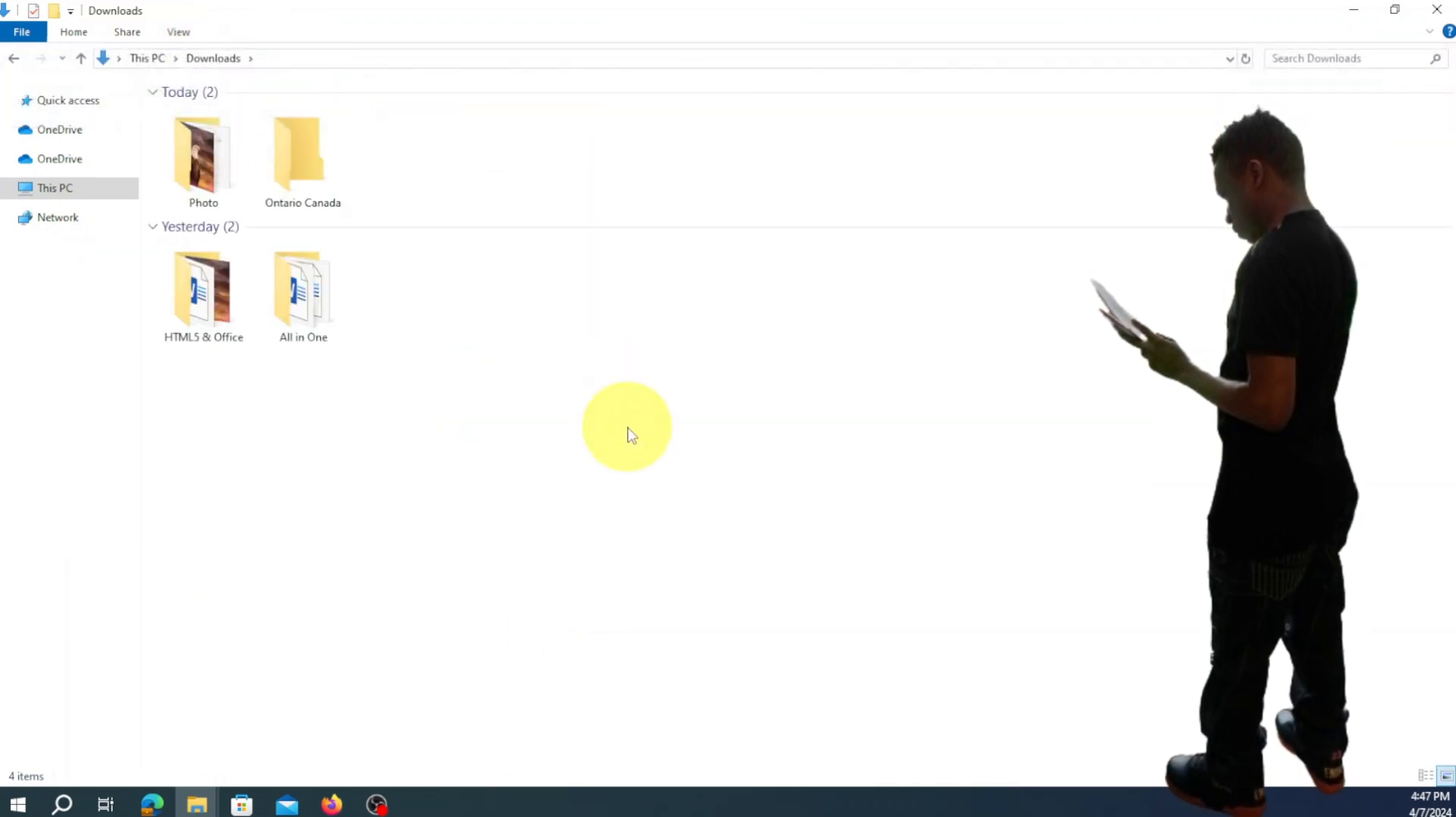
{"action": "double_click", "coordinate": [324, 169]}
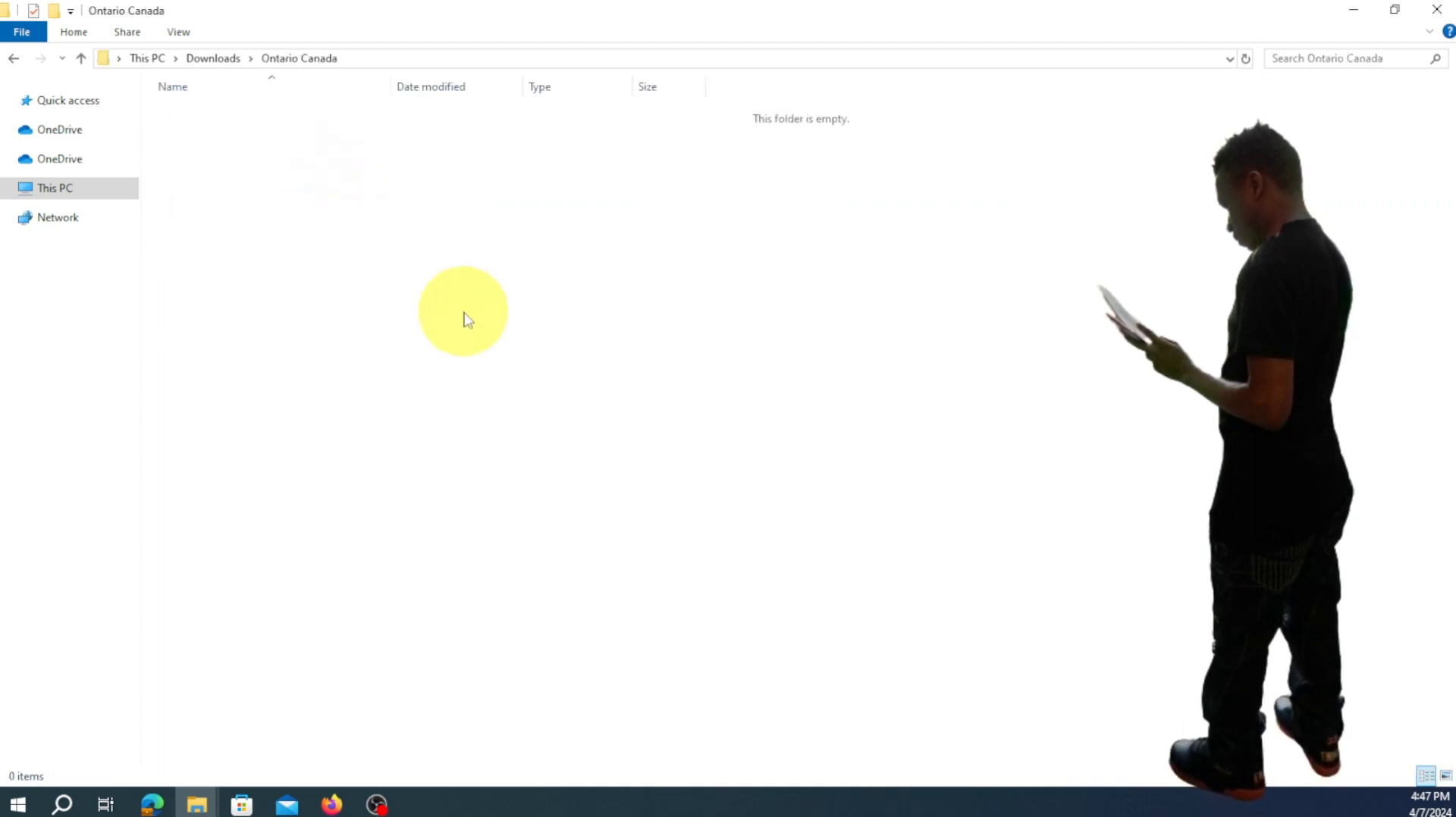
Create a new folder inside Ontario Canada and name it Toronto
{"action": "right_click", "coordinate": [324, 226]}
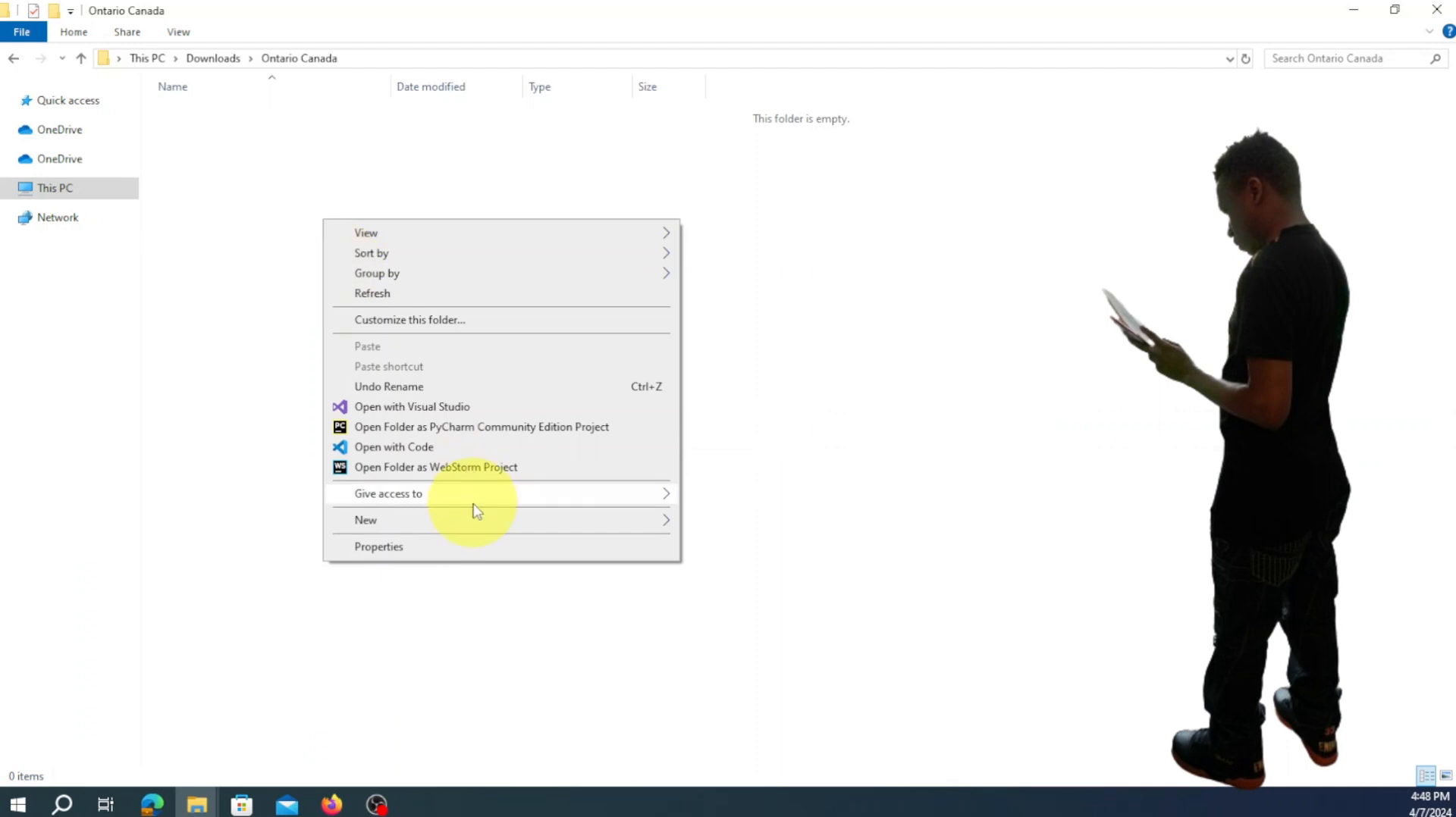
{"action": "mouse_move", "coordinate": [478, 526]}
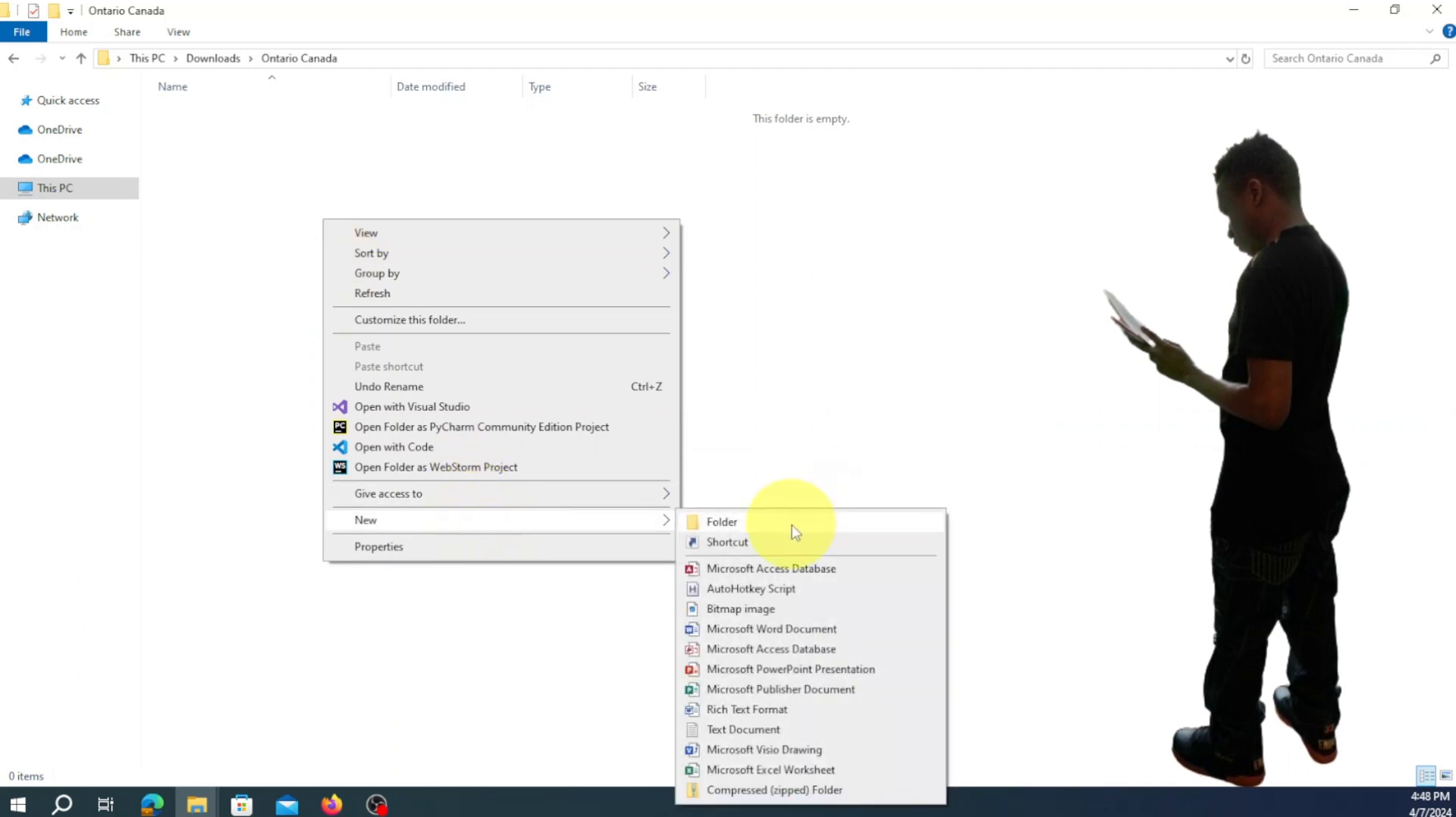
{"action": "left_click", "coordinate": [791, 524]}
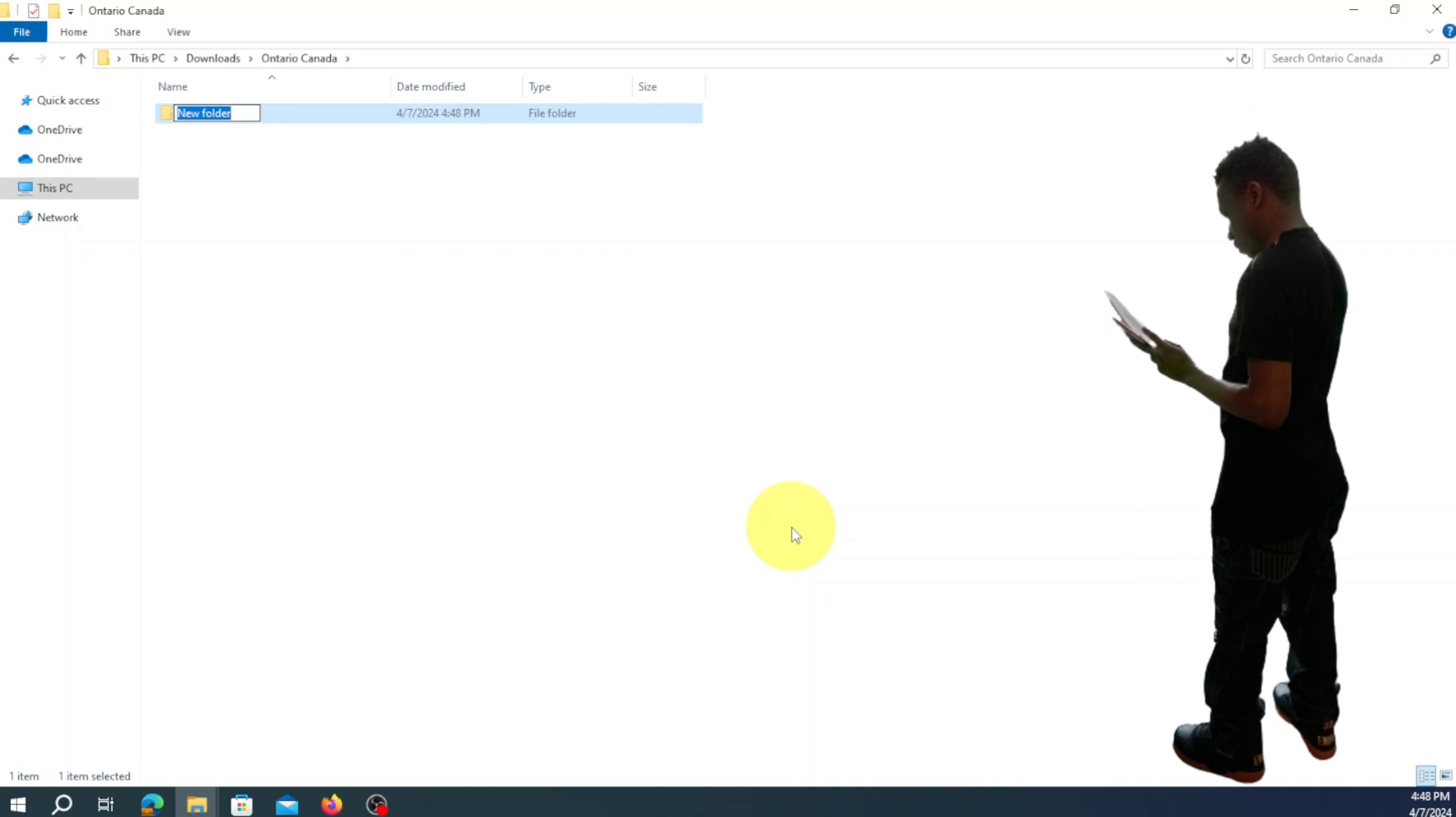
{"action": "type", "text": "To"}
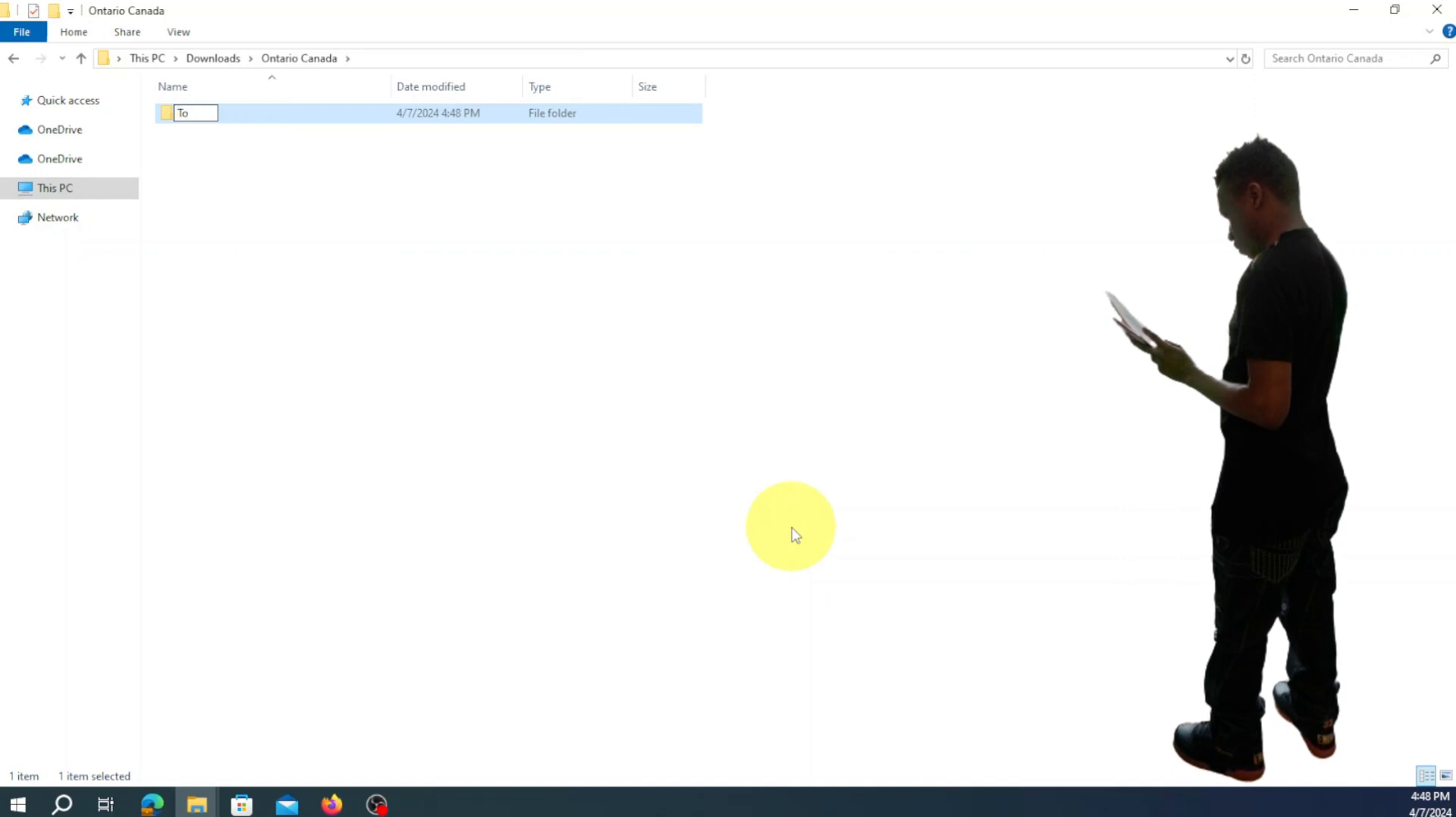
{"action": "type", "text": "ronto"}
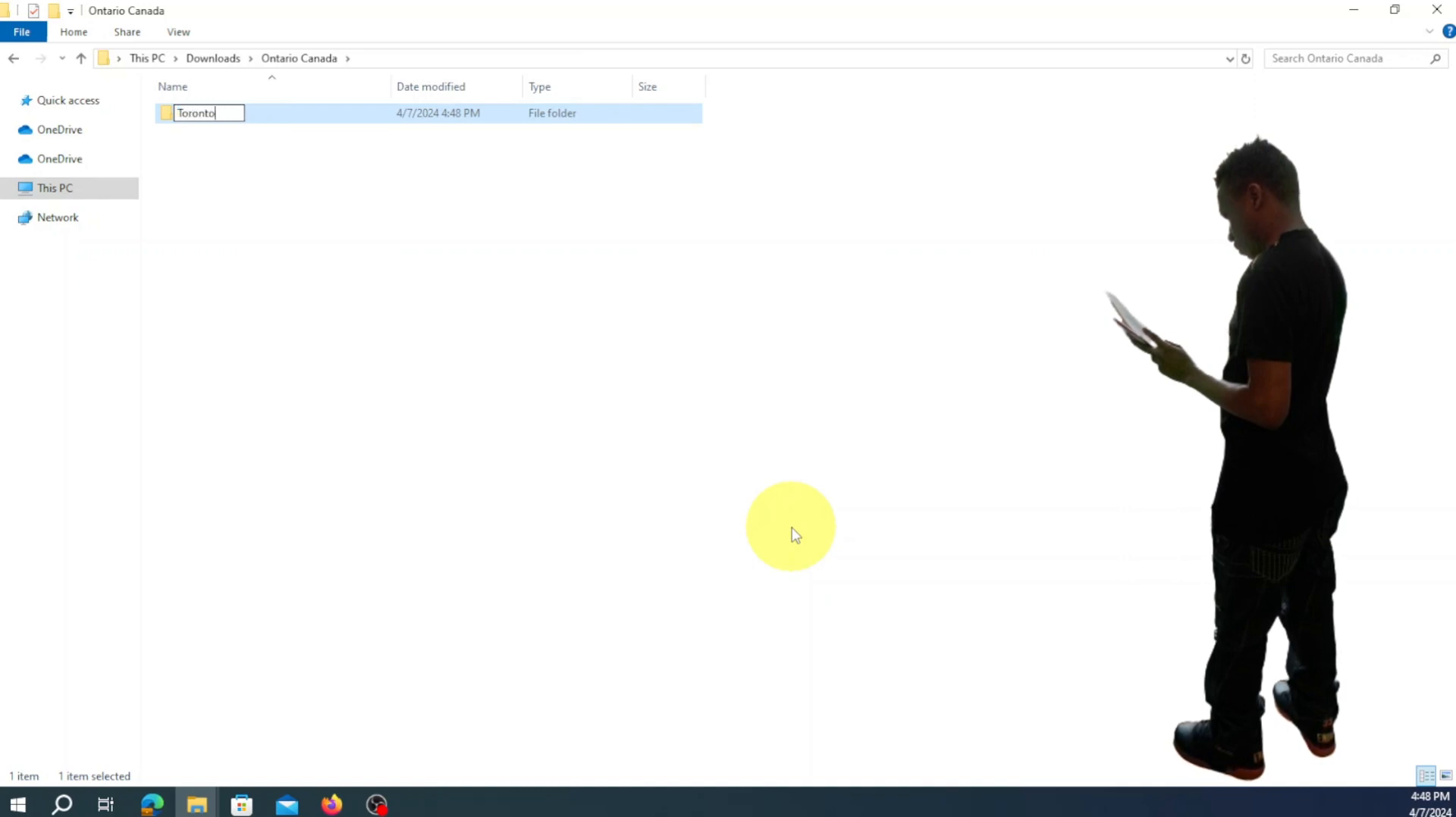
{"action": "left_click", "coordinate": [679, 292]}
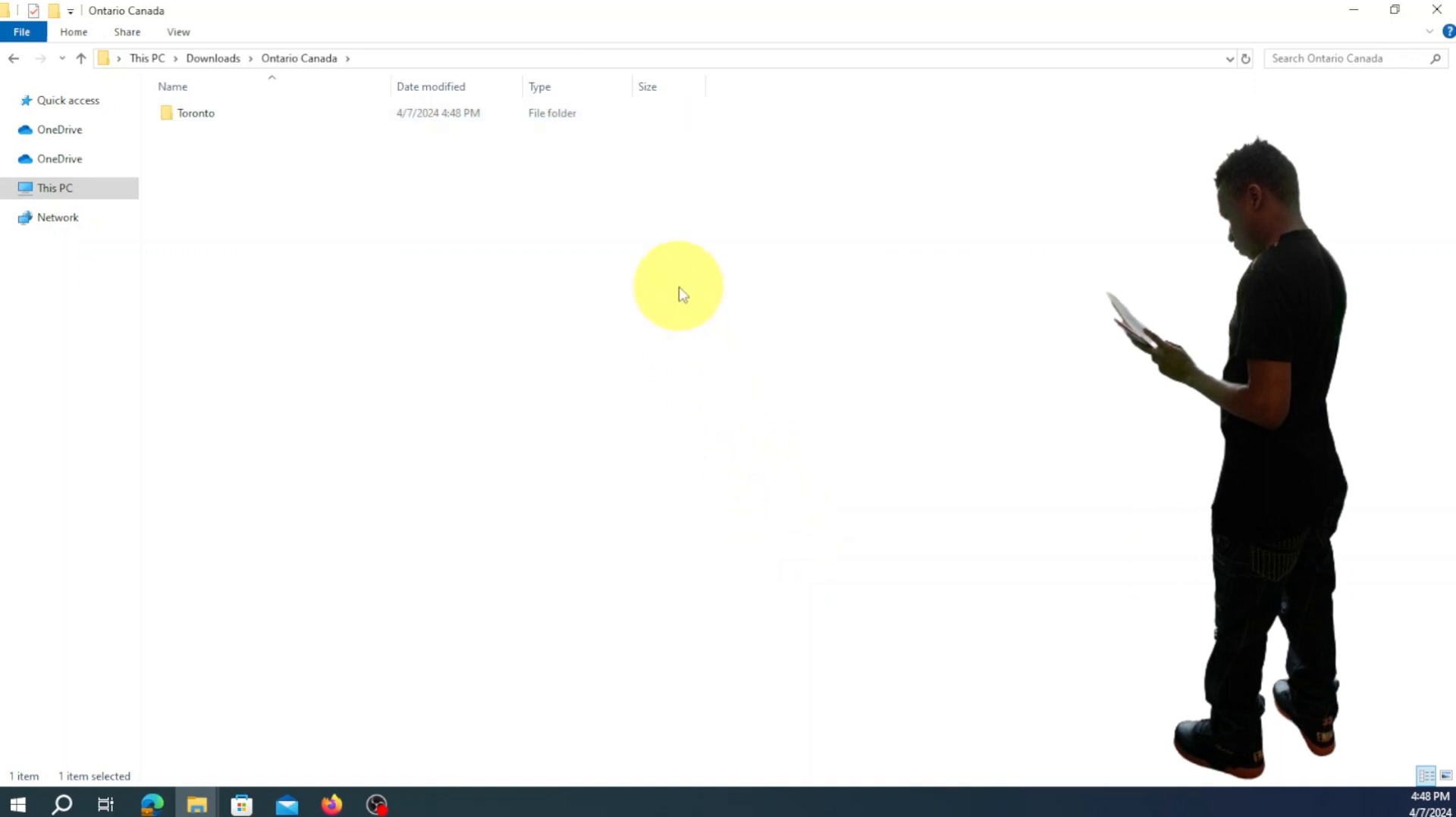
Add another folder named Burlington alongside the Toronto folder
{"action": "right_click", "coordinate": [680, 291]}
{"action": "mouse_move", "coordinate": [759, 601]}
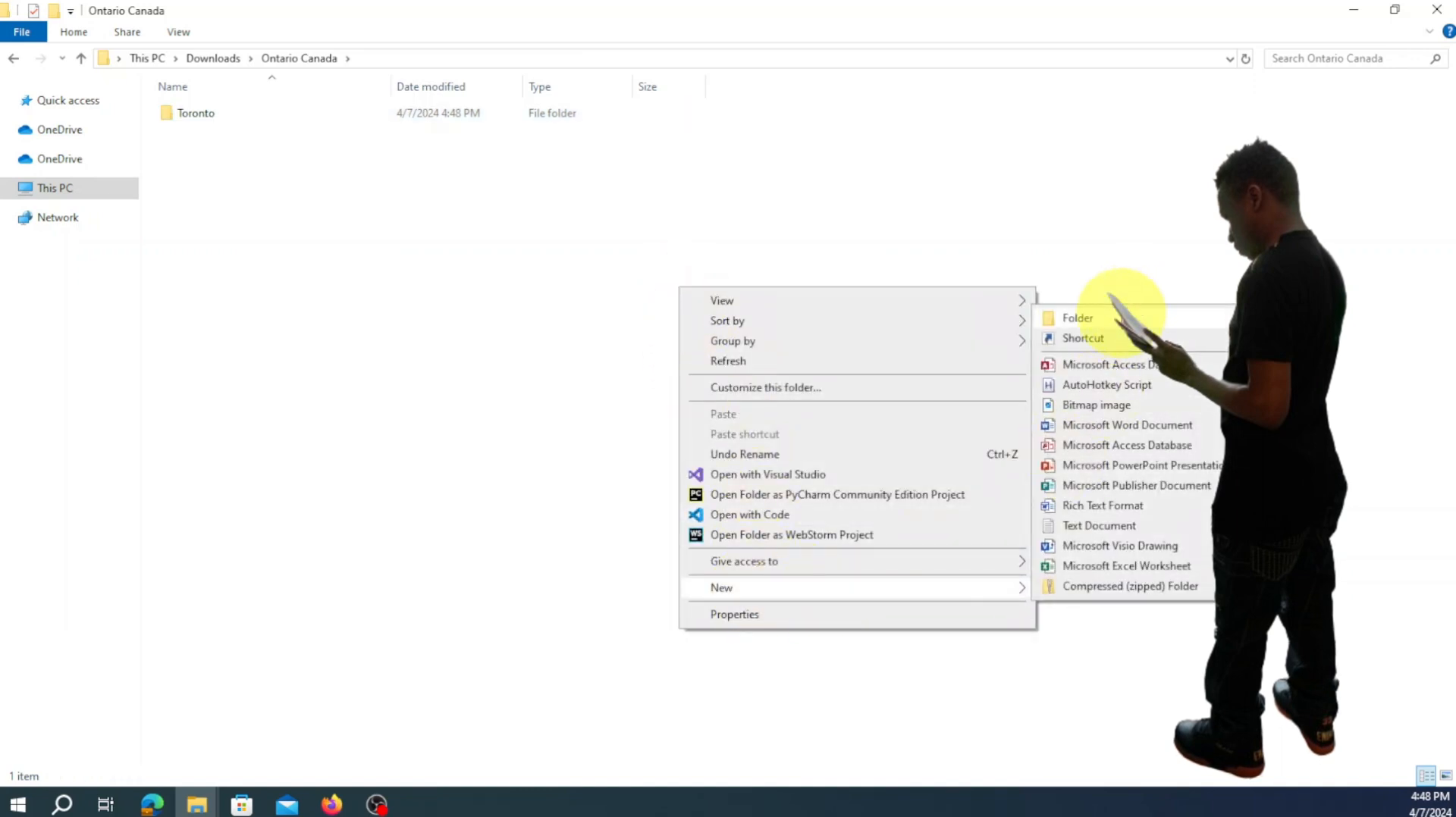
{"action": "left_click", "coordinate": [1119, 316]}
{"action": "type", "text": "B"}
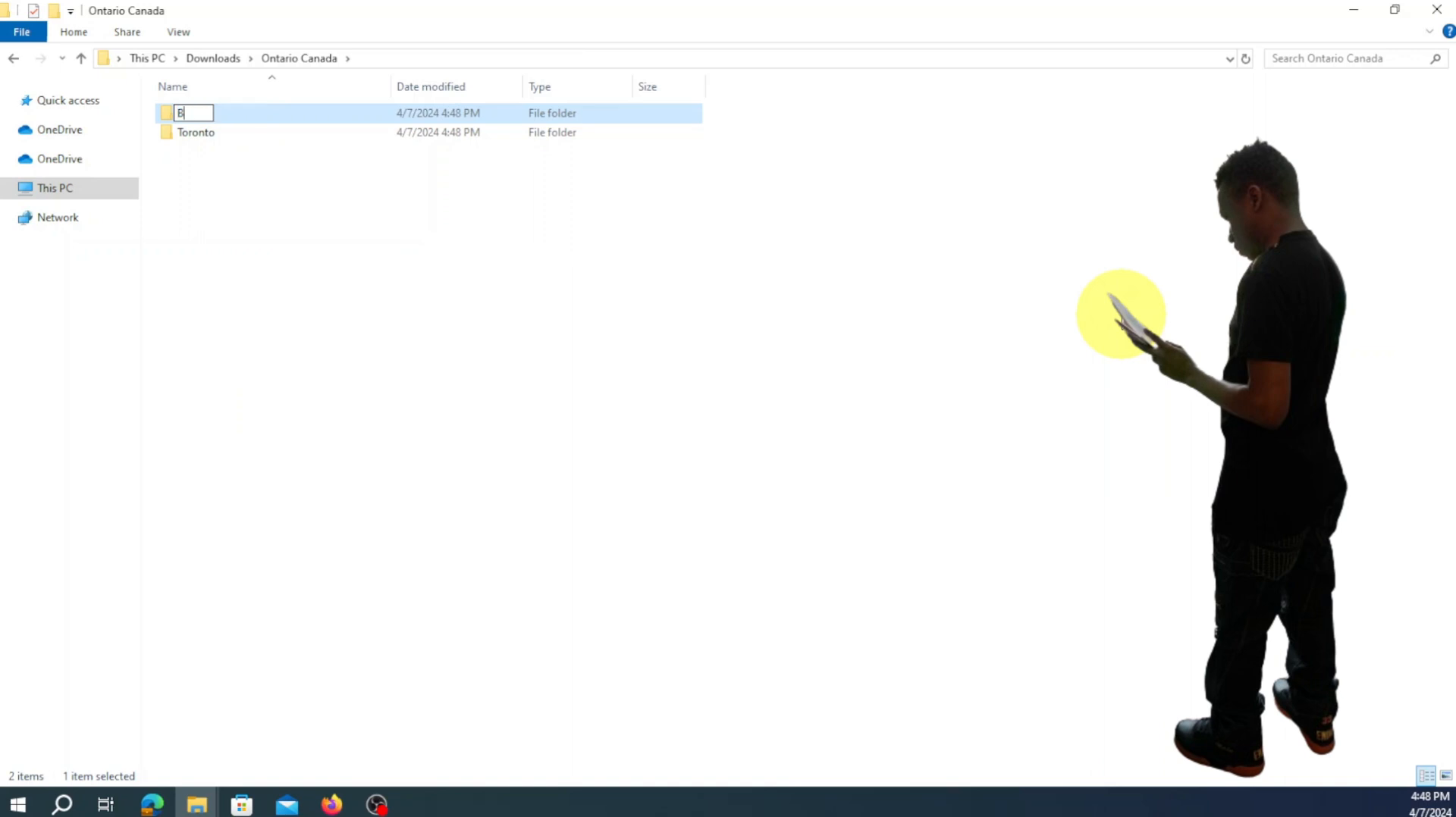
{"action": "type", "text": "urlington"}
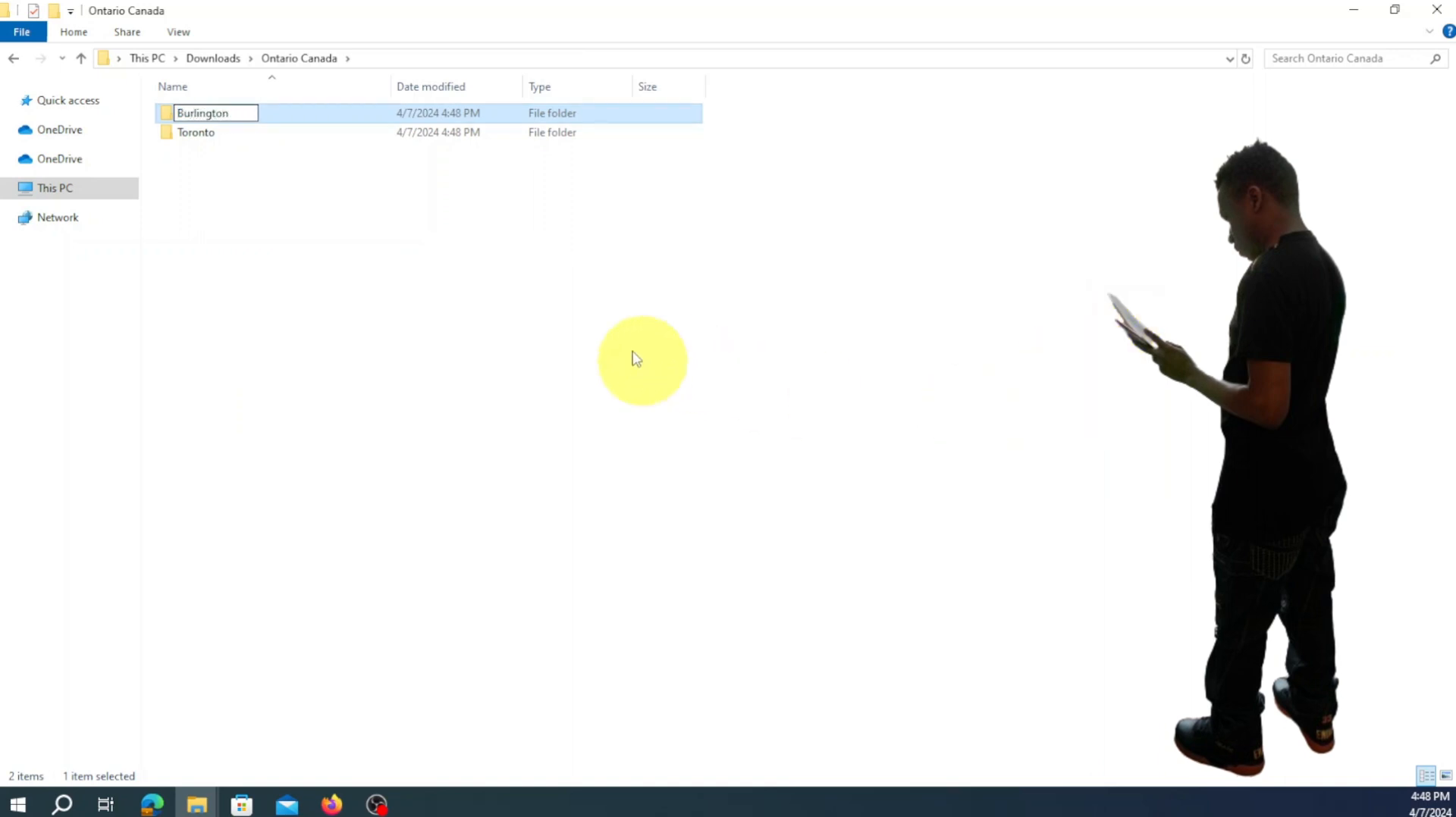
Create a third folder inside Ontario Canada and name it Ancaster
{"action": "right_click", "coordinate": [514, 265]}
{"action": "mouse_move", "coordinate": [616, 566]}
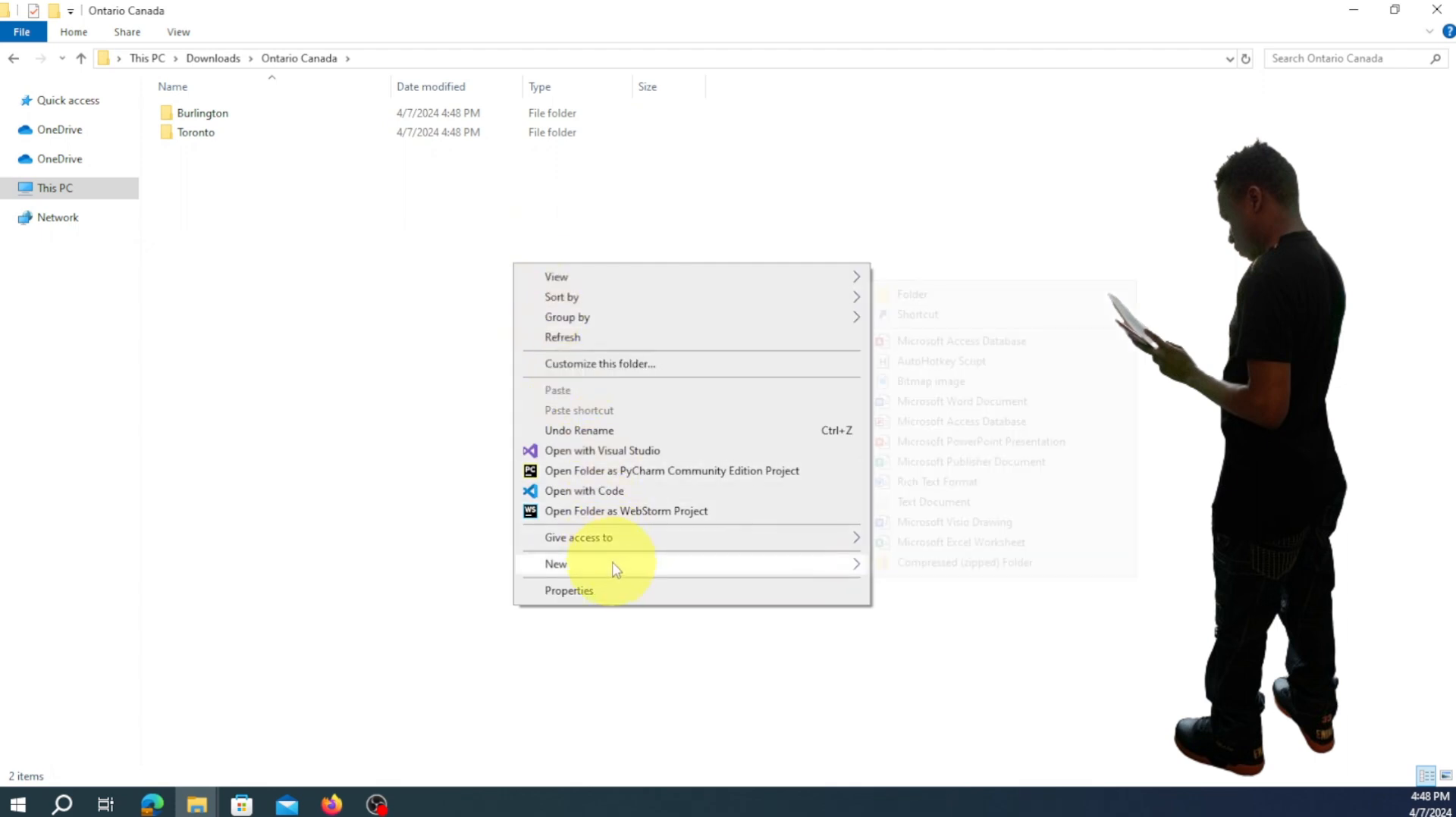
{"action": "left_click", "coordinate": [912, 294]}
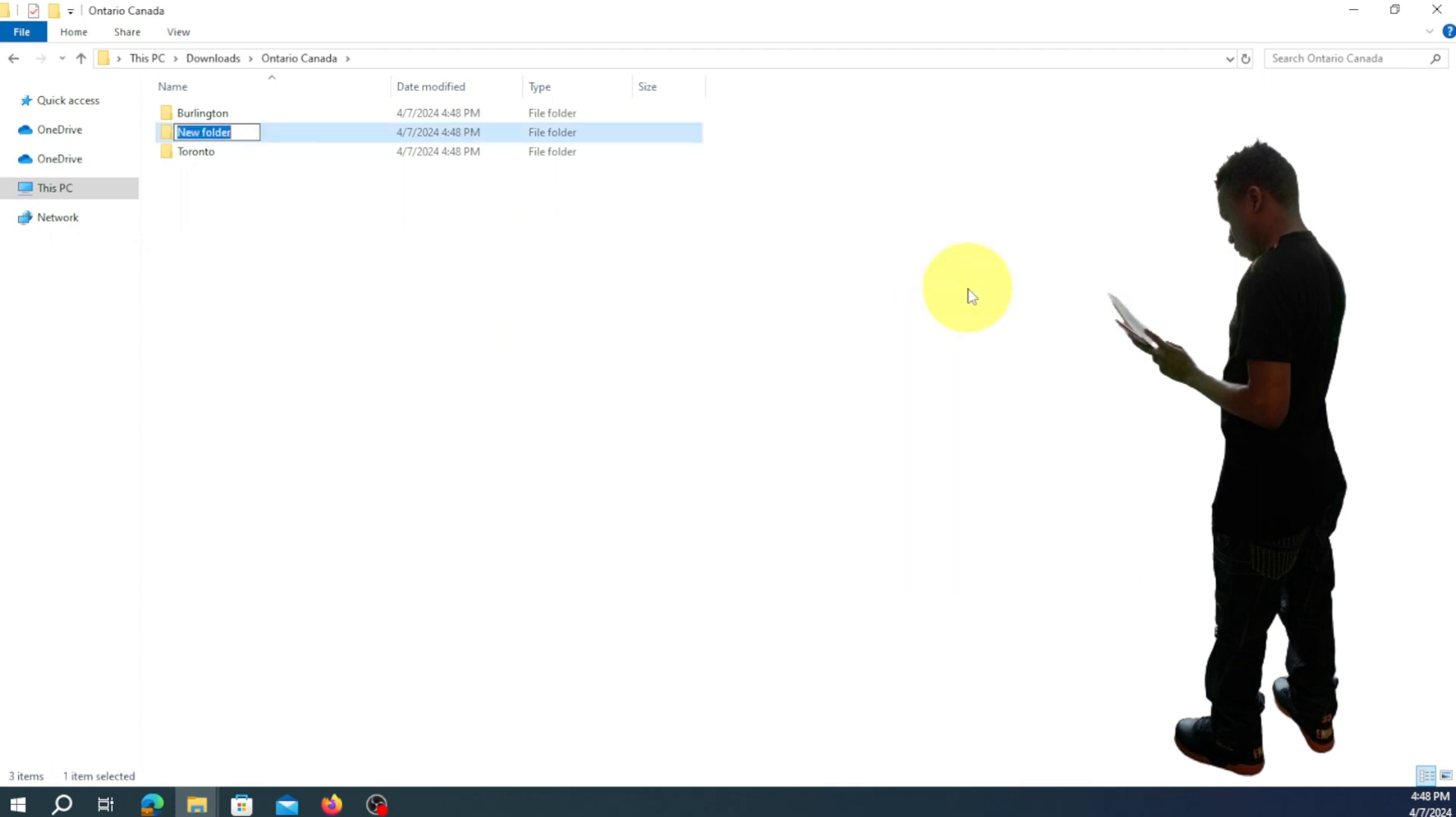
{"action": "type", "text": "Anca"}
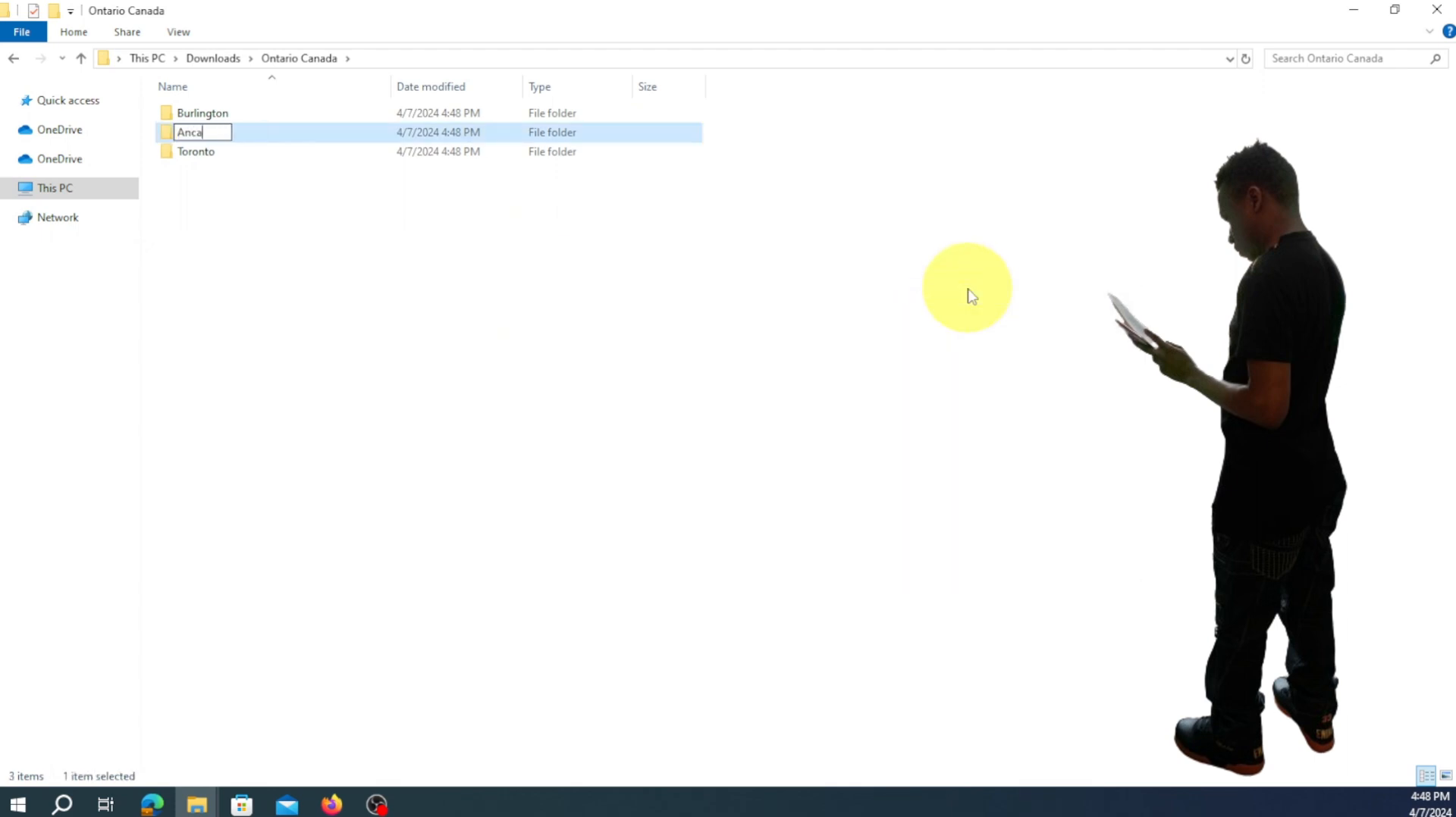
{"action": "type", "text": "ster"}
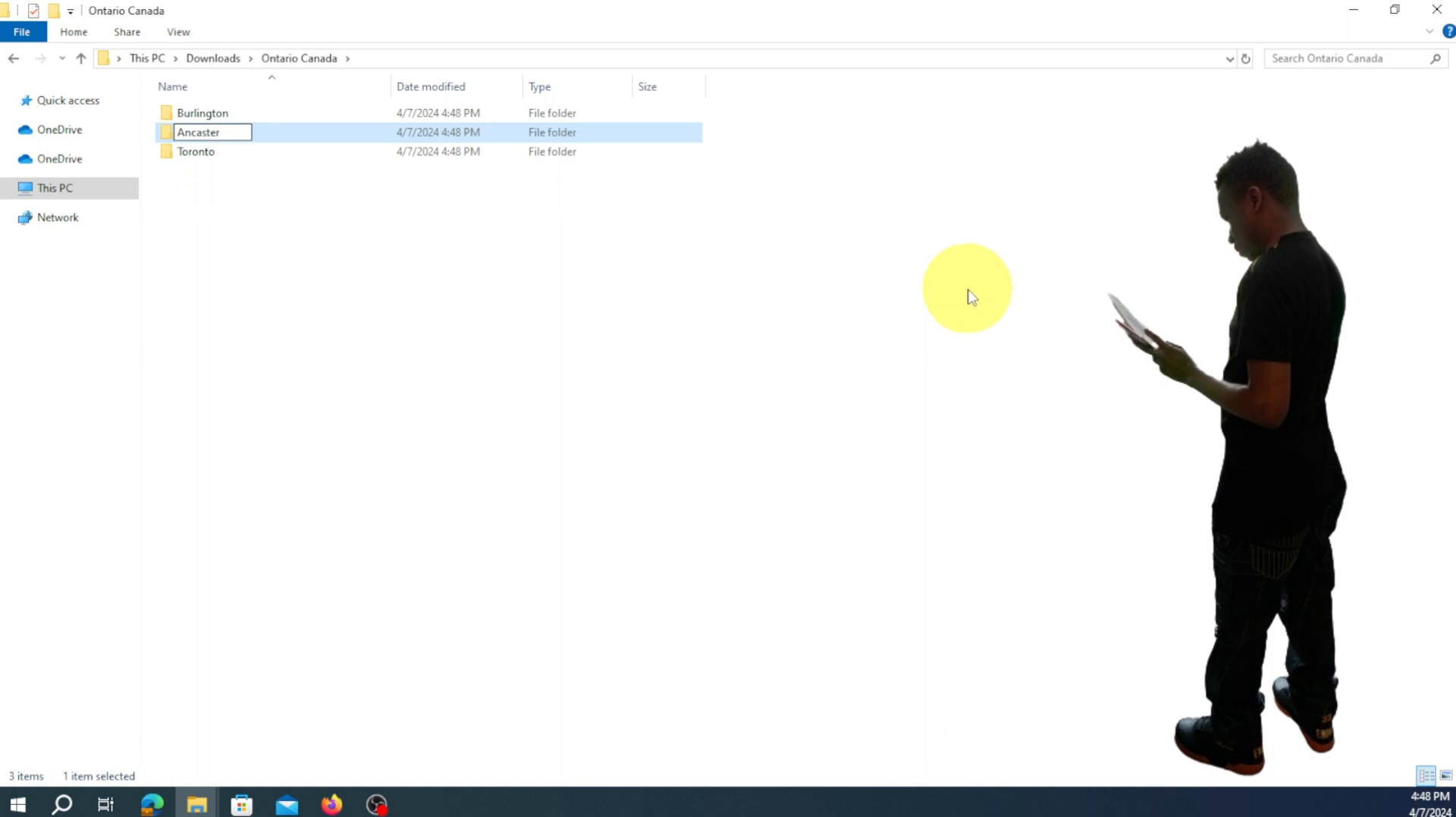
{"action": "left_click", "coordinate": [948, 346]}
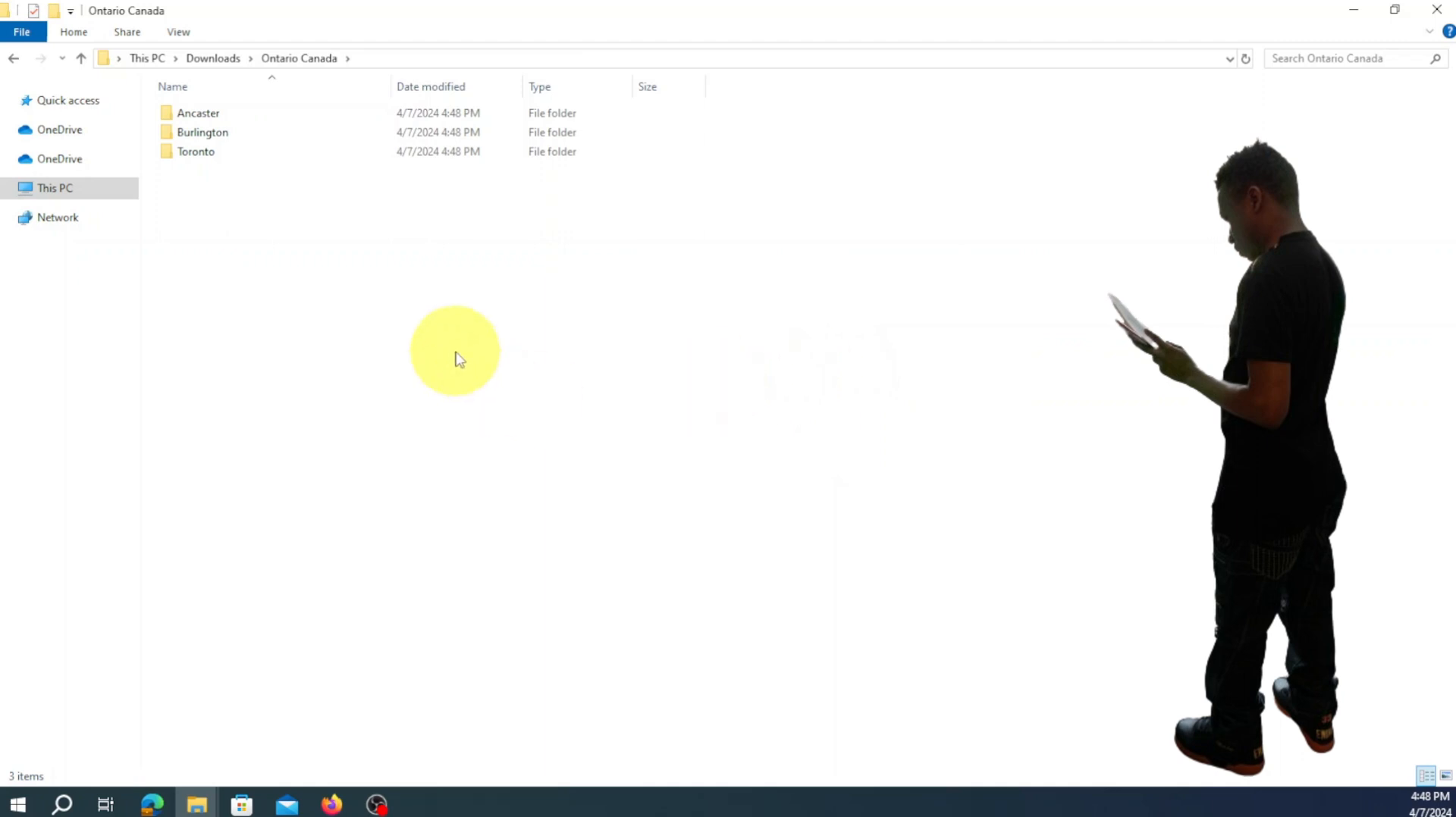
Return to Downloads and rename the Ontario Canada folder to Canada
{"action": "left_click", "coordinate": [13, 62]}
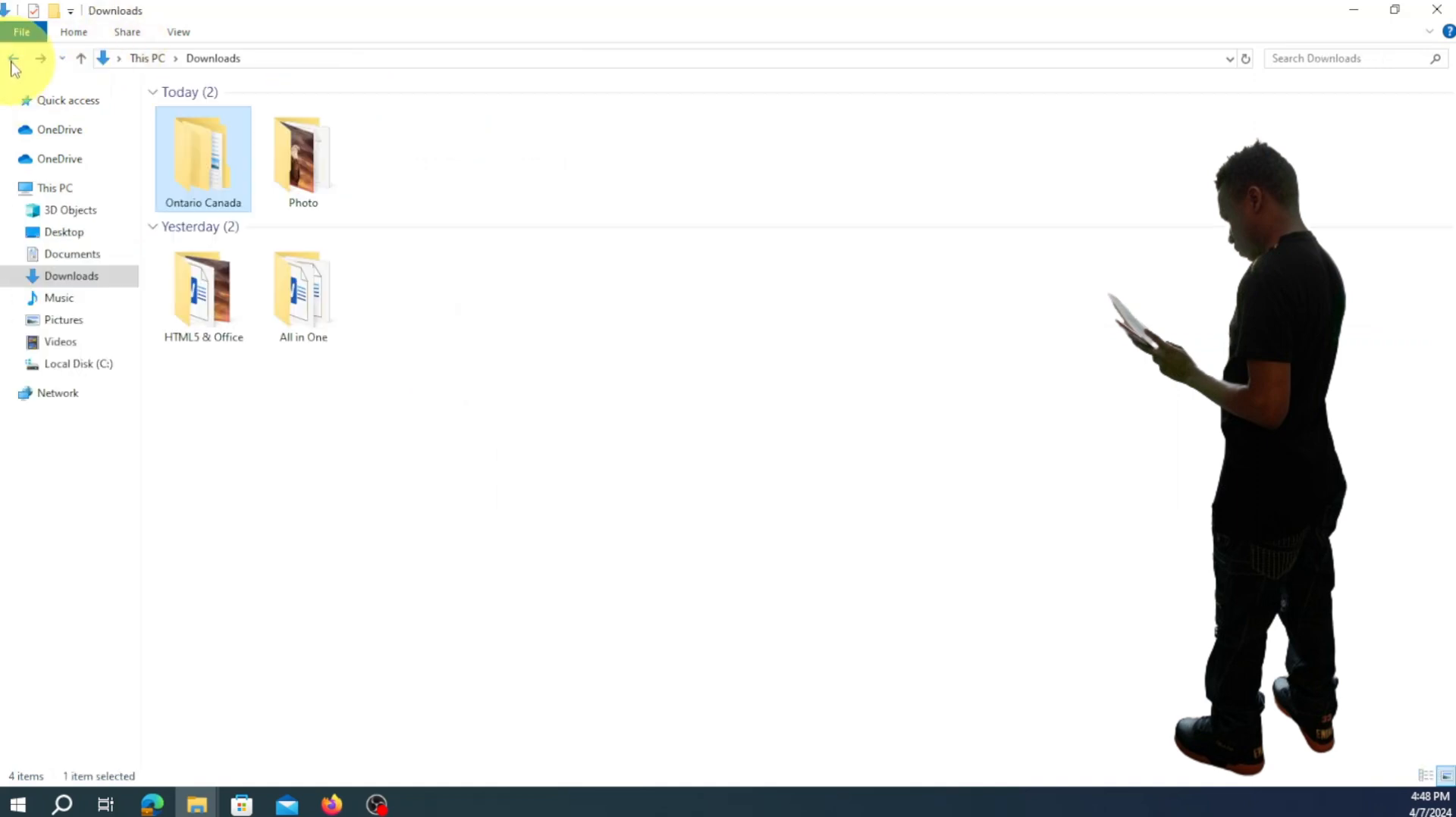
{"action": "right_click", "coordinate": [208, 187]}
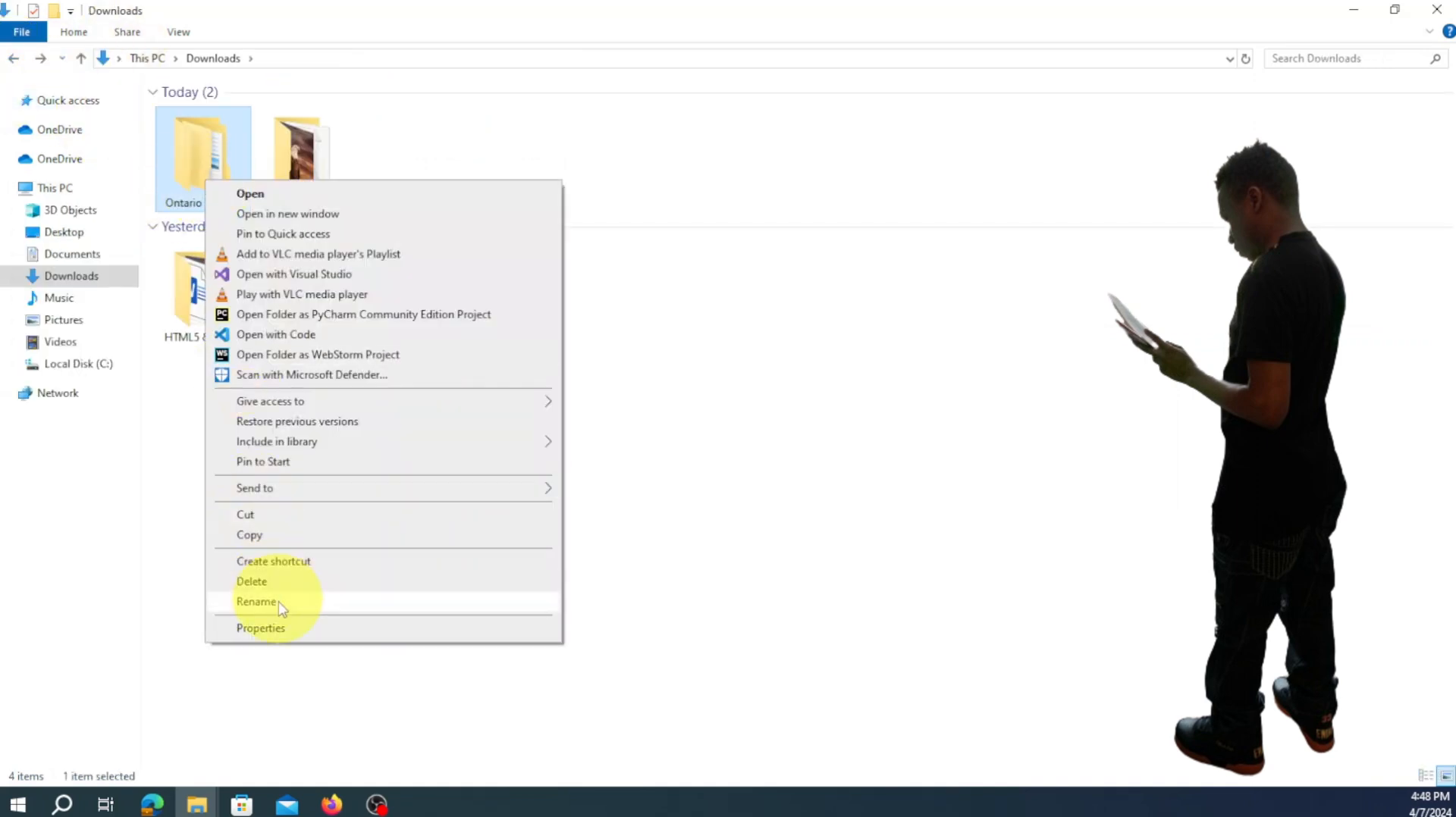
{"action": "left_click", "coordinate": [256, 602]}
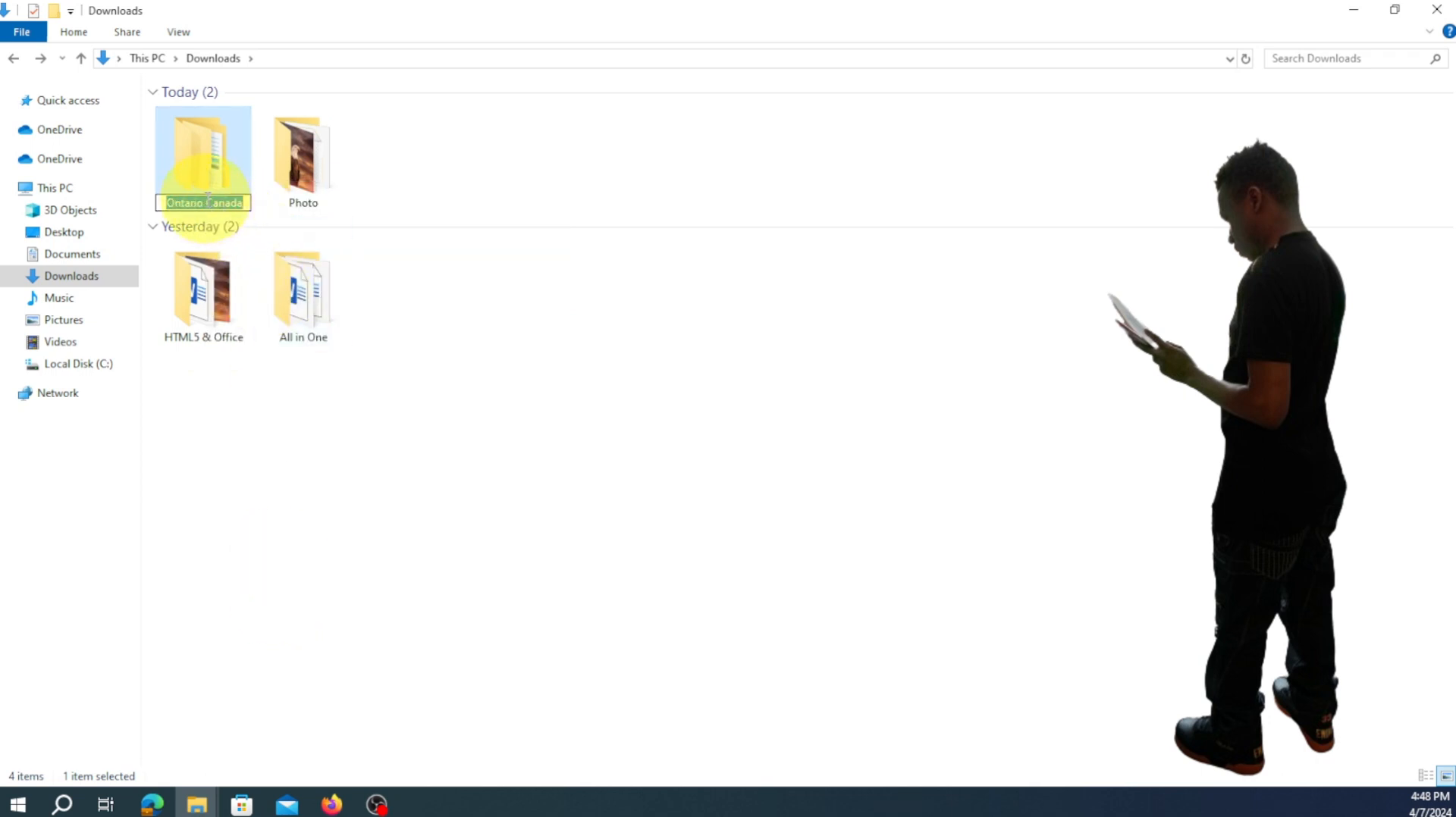
{"action": "left_click_drag", "start_coordinate": [206, 203], "coordinate": [108, 199]}
{"action": "key", "text": "BackSpace"}
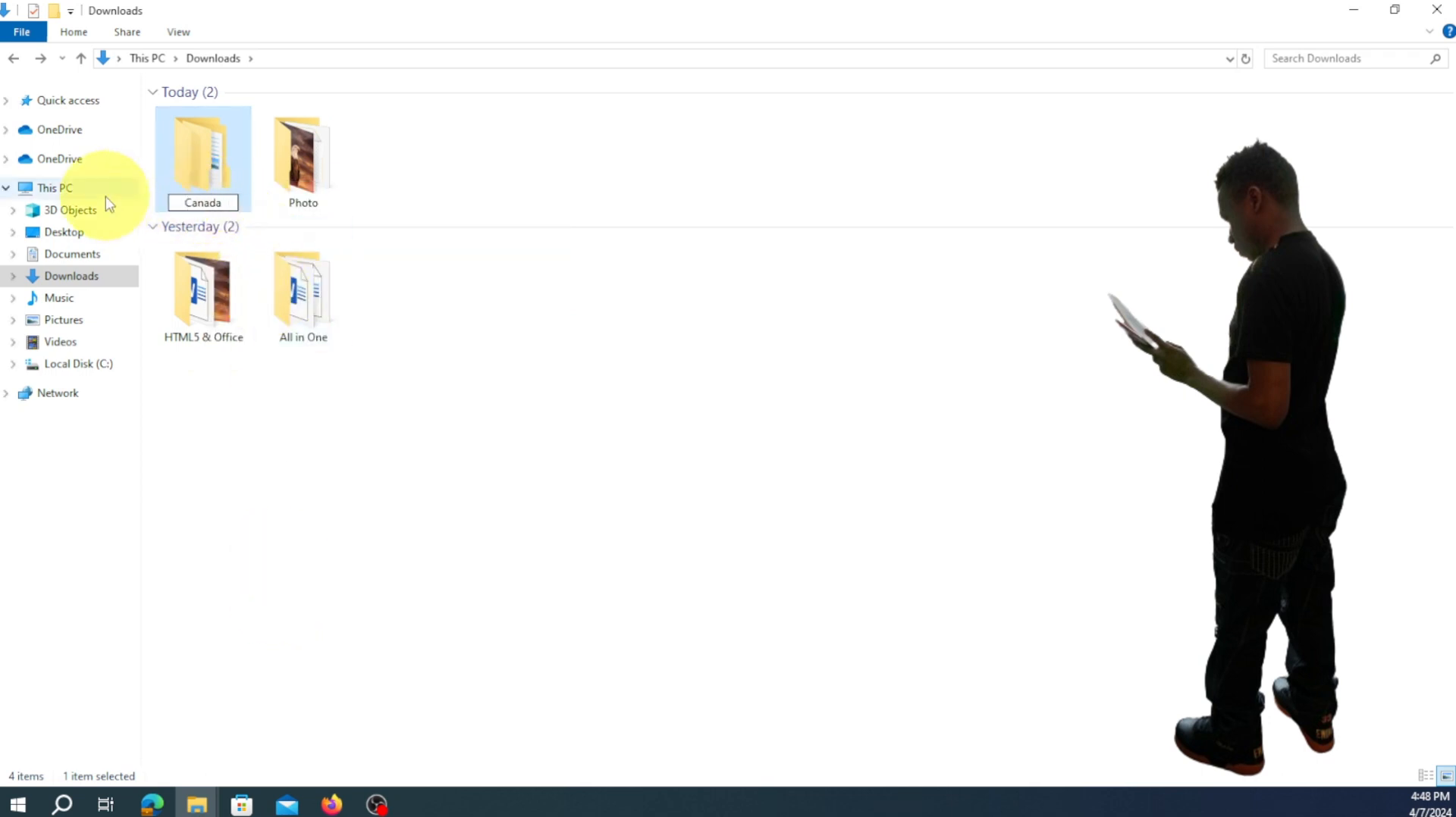
{"action": "left_click", "coordinate": [412, 519]}
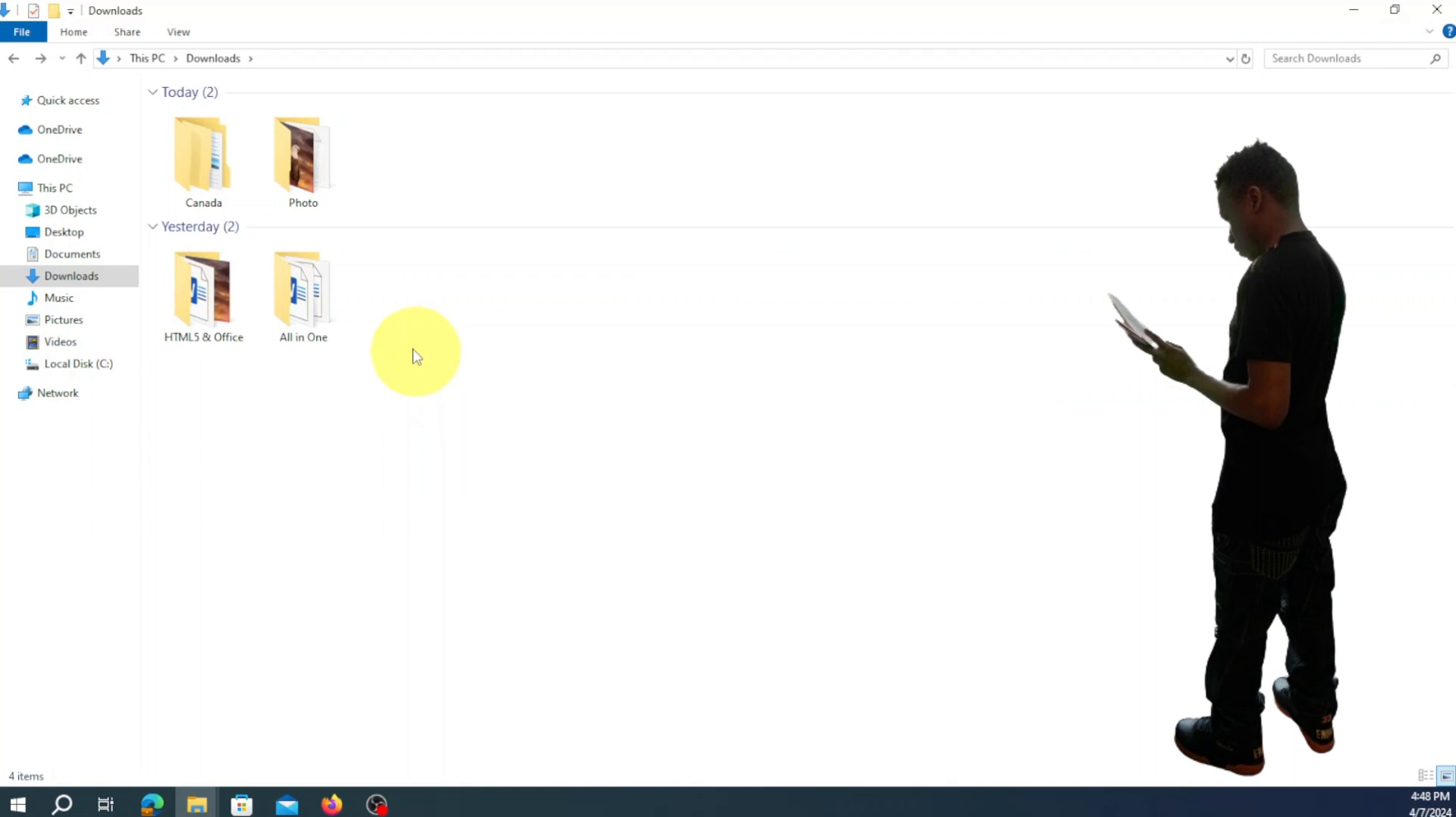
Inside the Canada folder, create a folder named Ontario Canada and move the Ancaster, Burlington and Toronto folders into it
{"action": "double_click", "coordinate": [210, 186]}
{"action": "right_click", "coordinate": [276, 229]}
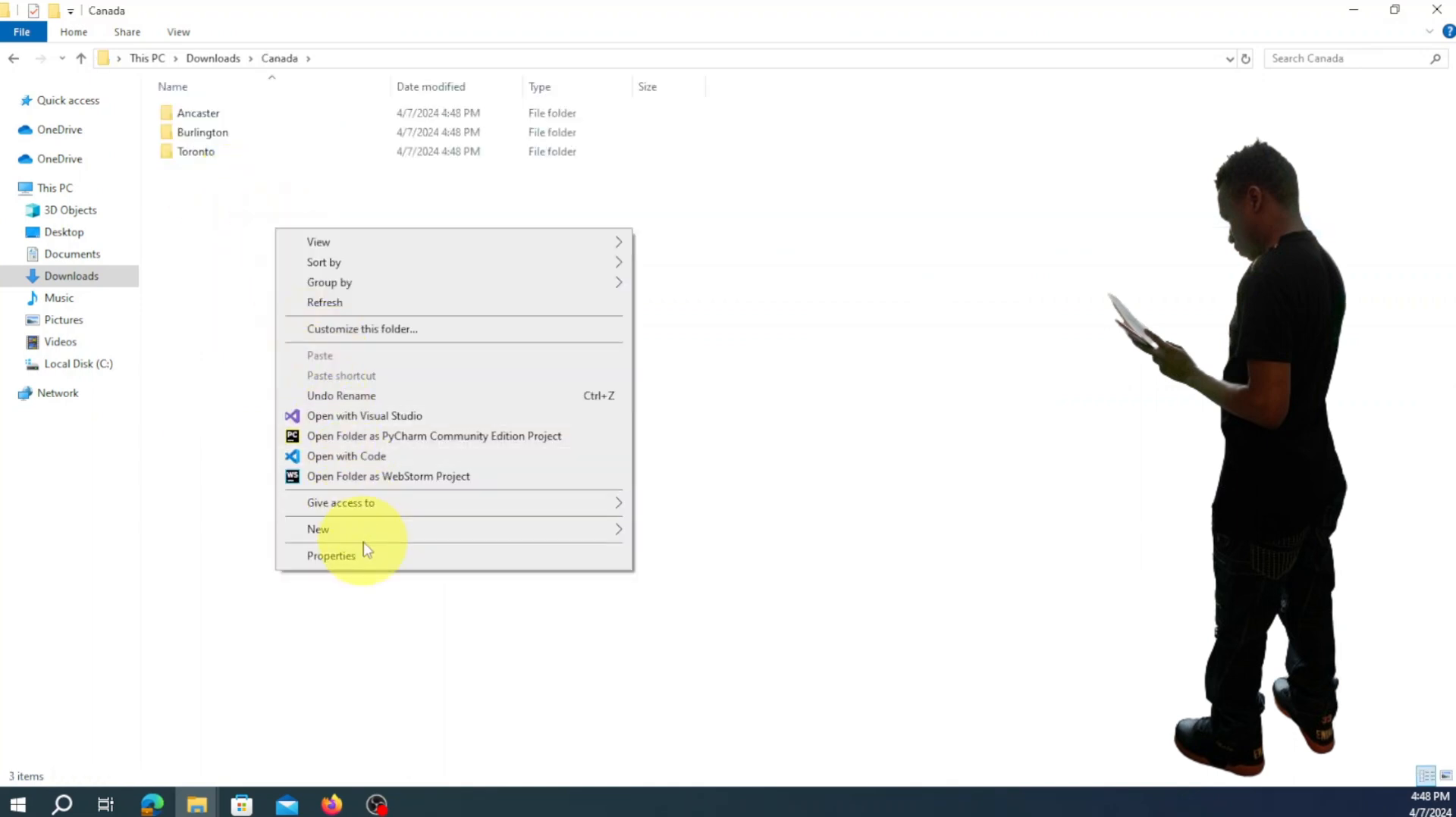
{"action": "mouse_move", "coordinate": [377, 535]}
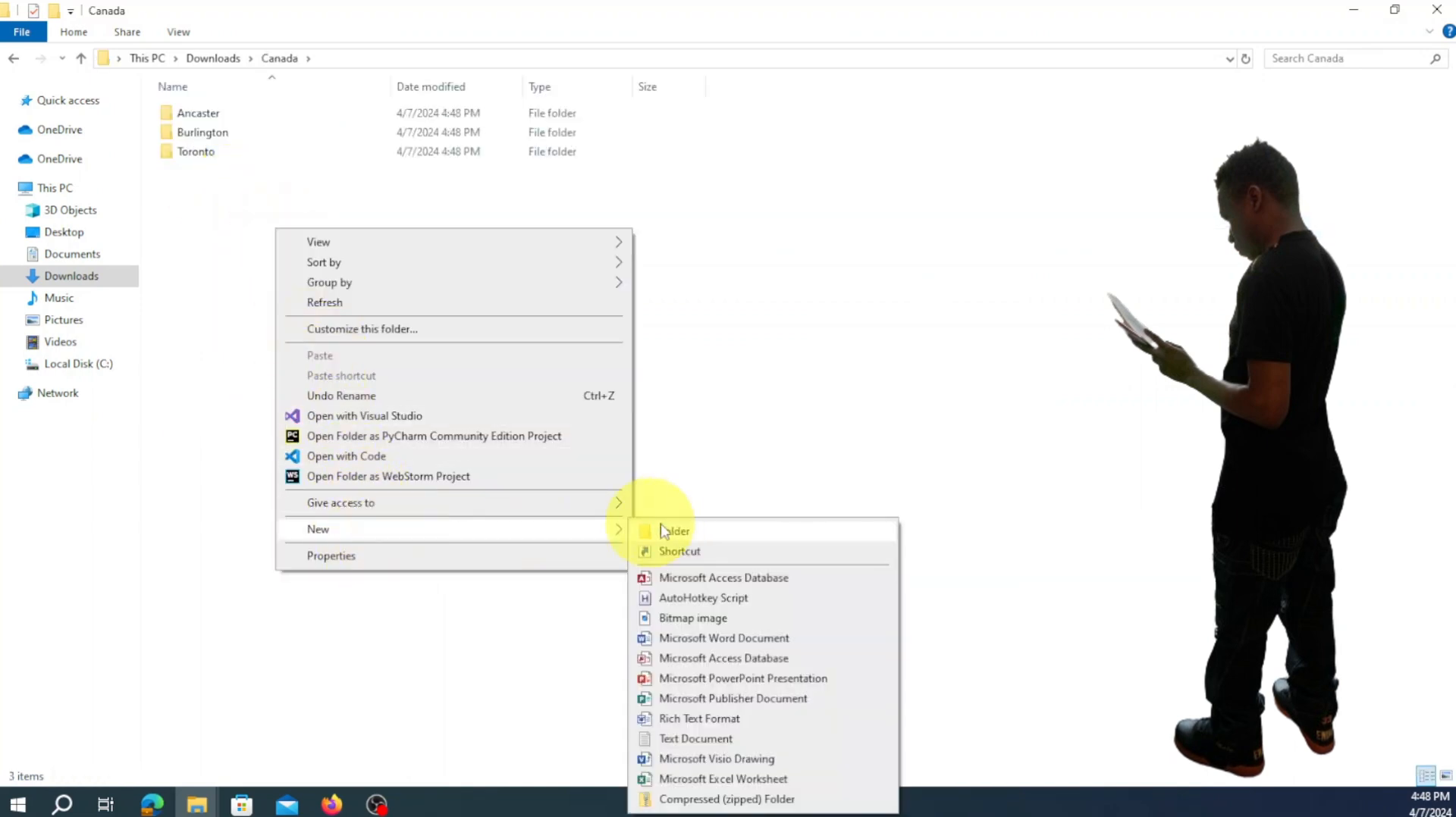
{"action": "left_click", "coordinate": [735, 535]}
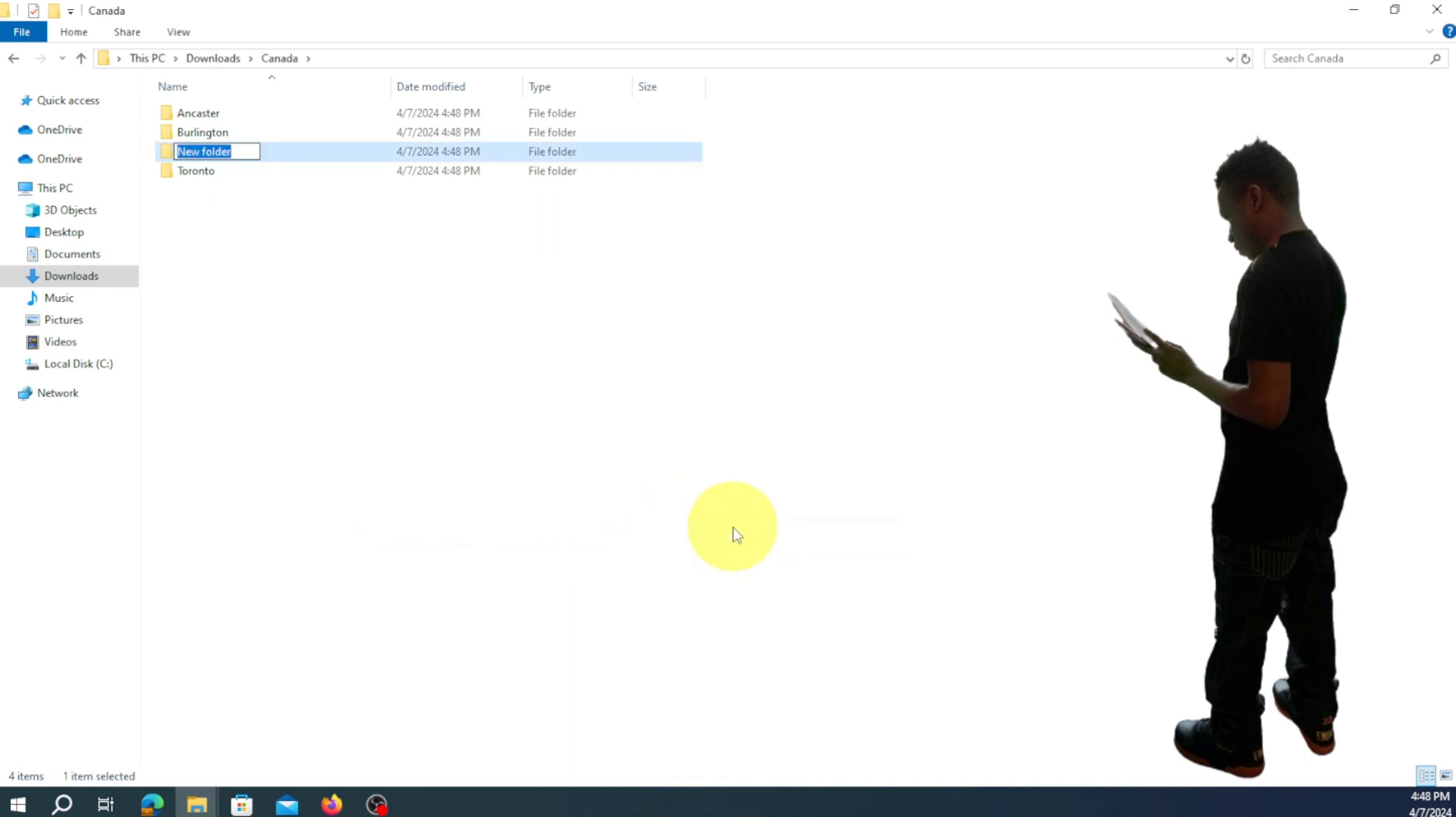
{"action": "type", "text": "Ontario"}
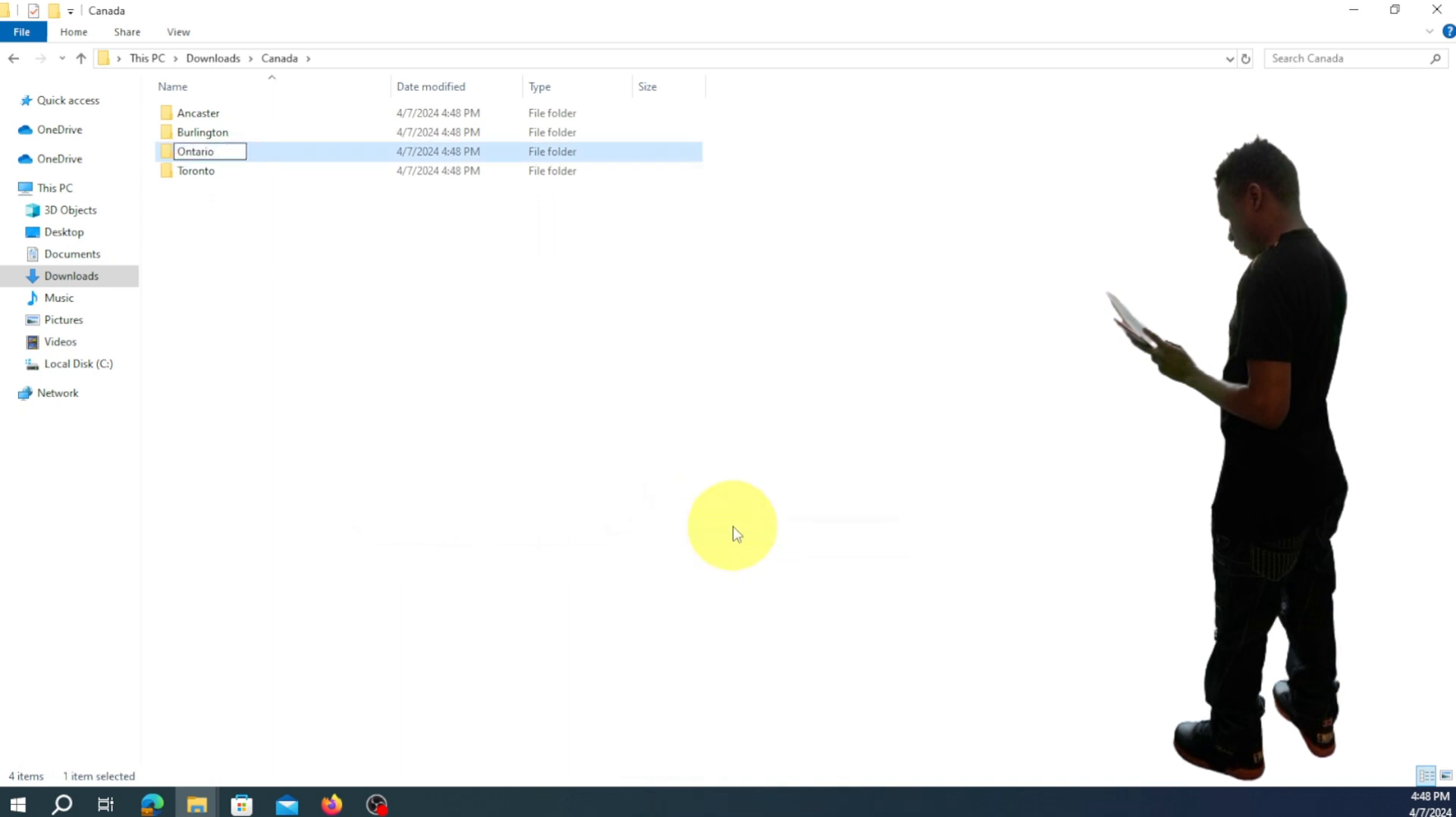
{"action": "type", "text": " Canada"}
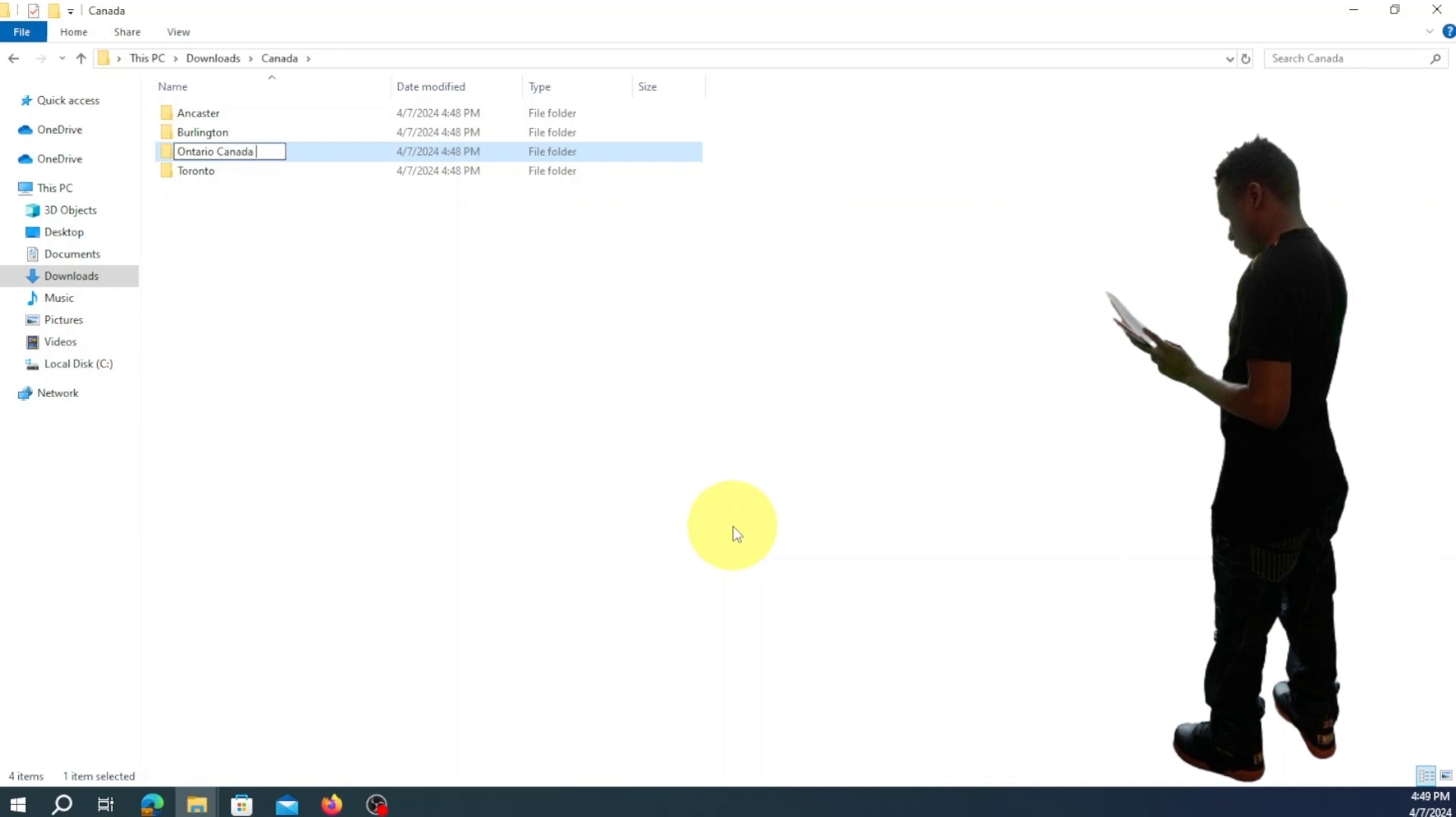
{"action": "left_click", "coordinate": [612, 417]}
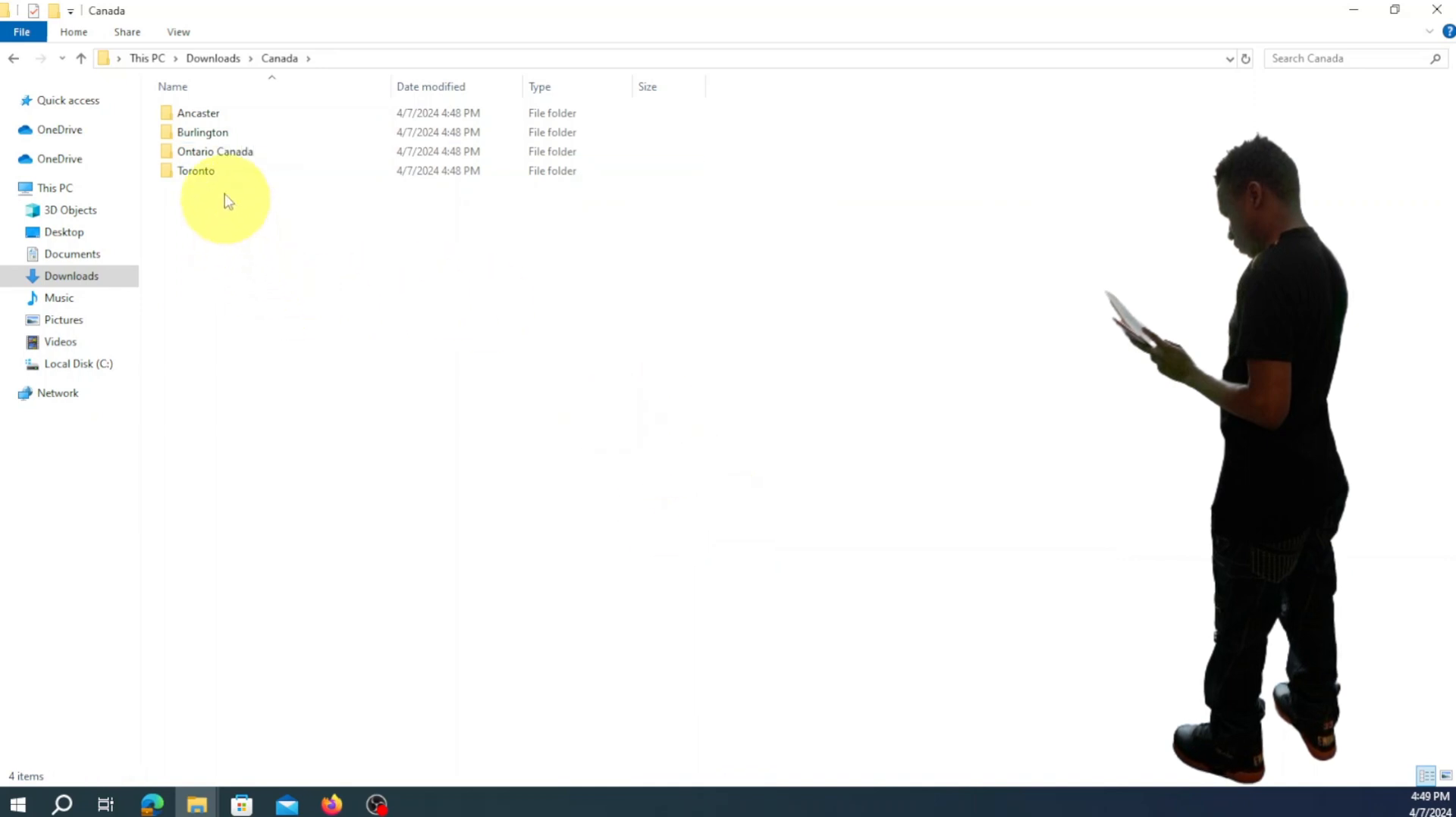
{"action": "left_click_drag", "start_coordinate": [199, 179], "coordinate": [207, 139]}
Create a new folder named Quebec in Canada, next to the Ontario Canada folder
{"action": "right_click", "coordinate": [254, 220]}
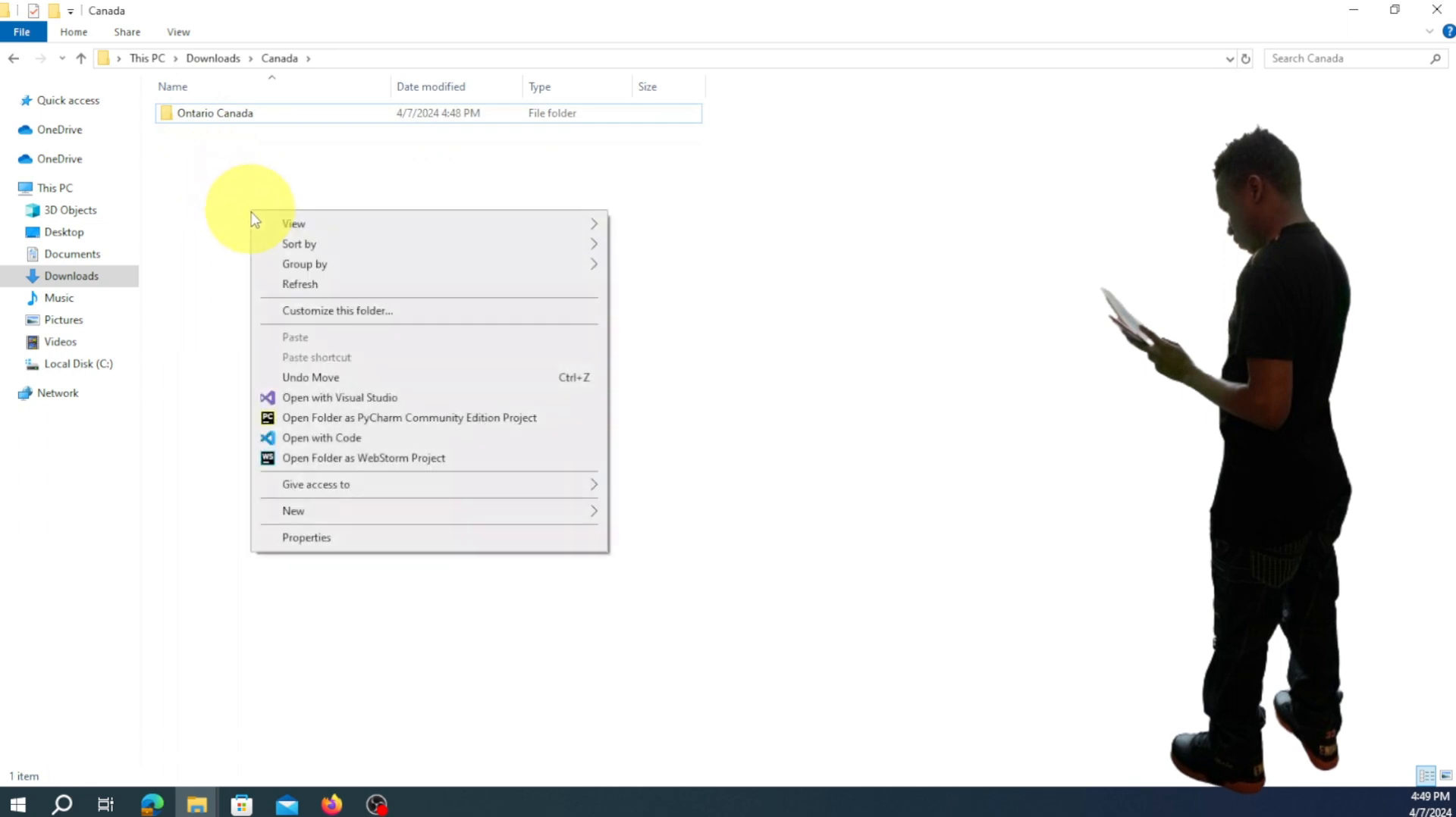
{"action": "mouse_move", "coordinate": [367, 512]}
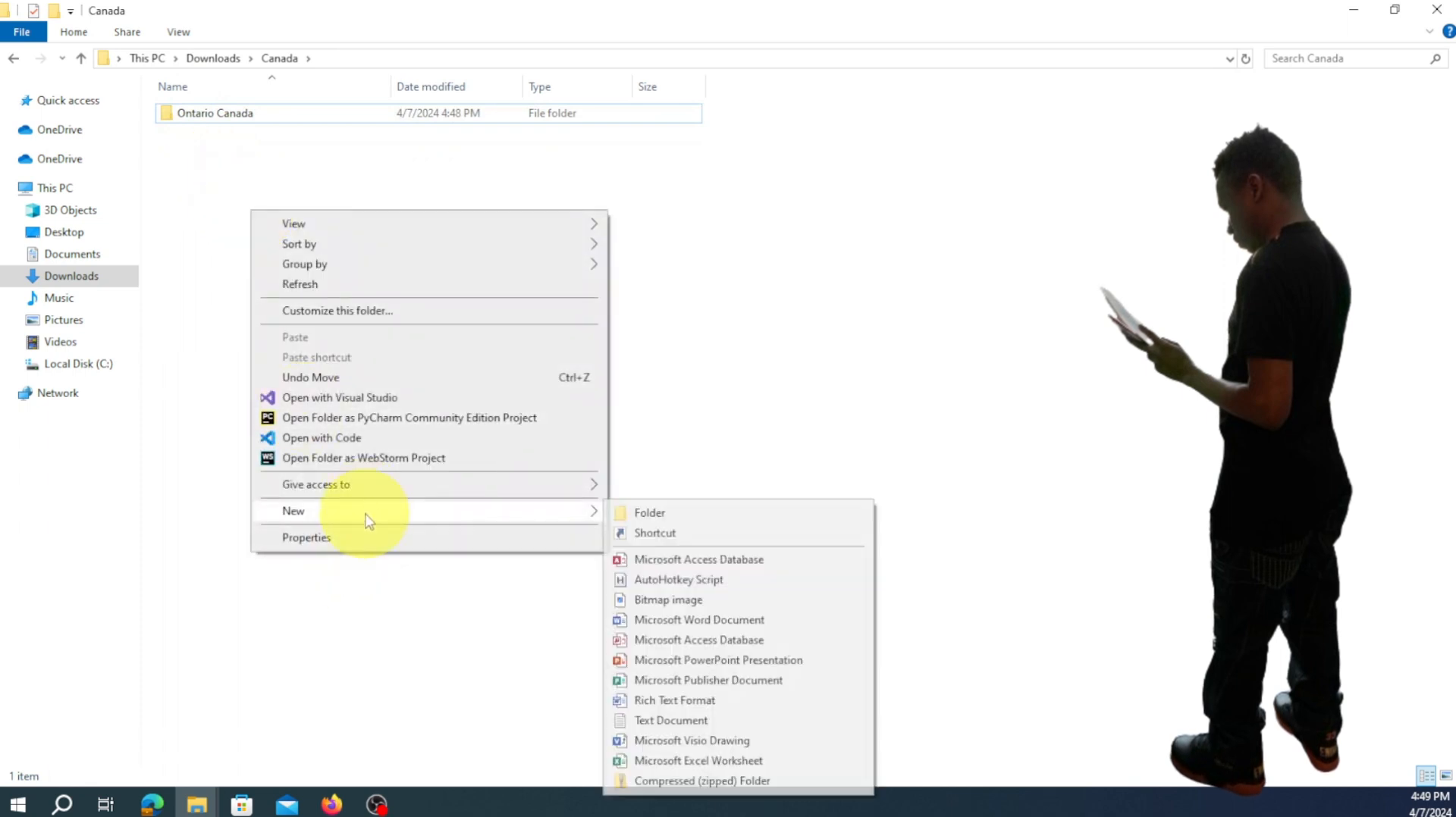
{"action": "left_click", "coordinate": [652, 516]}
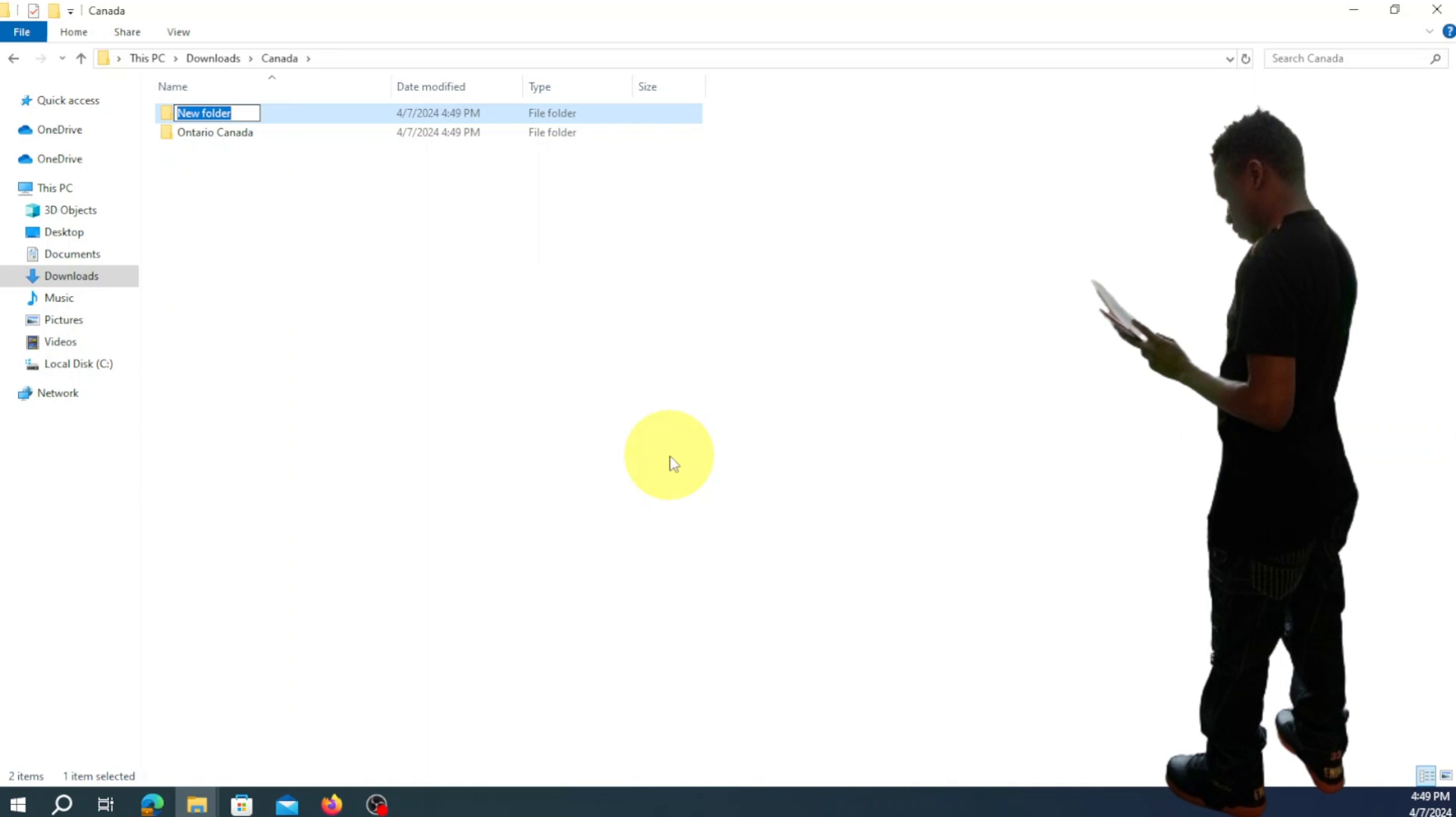
{"action": "type", "text": "Que"}
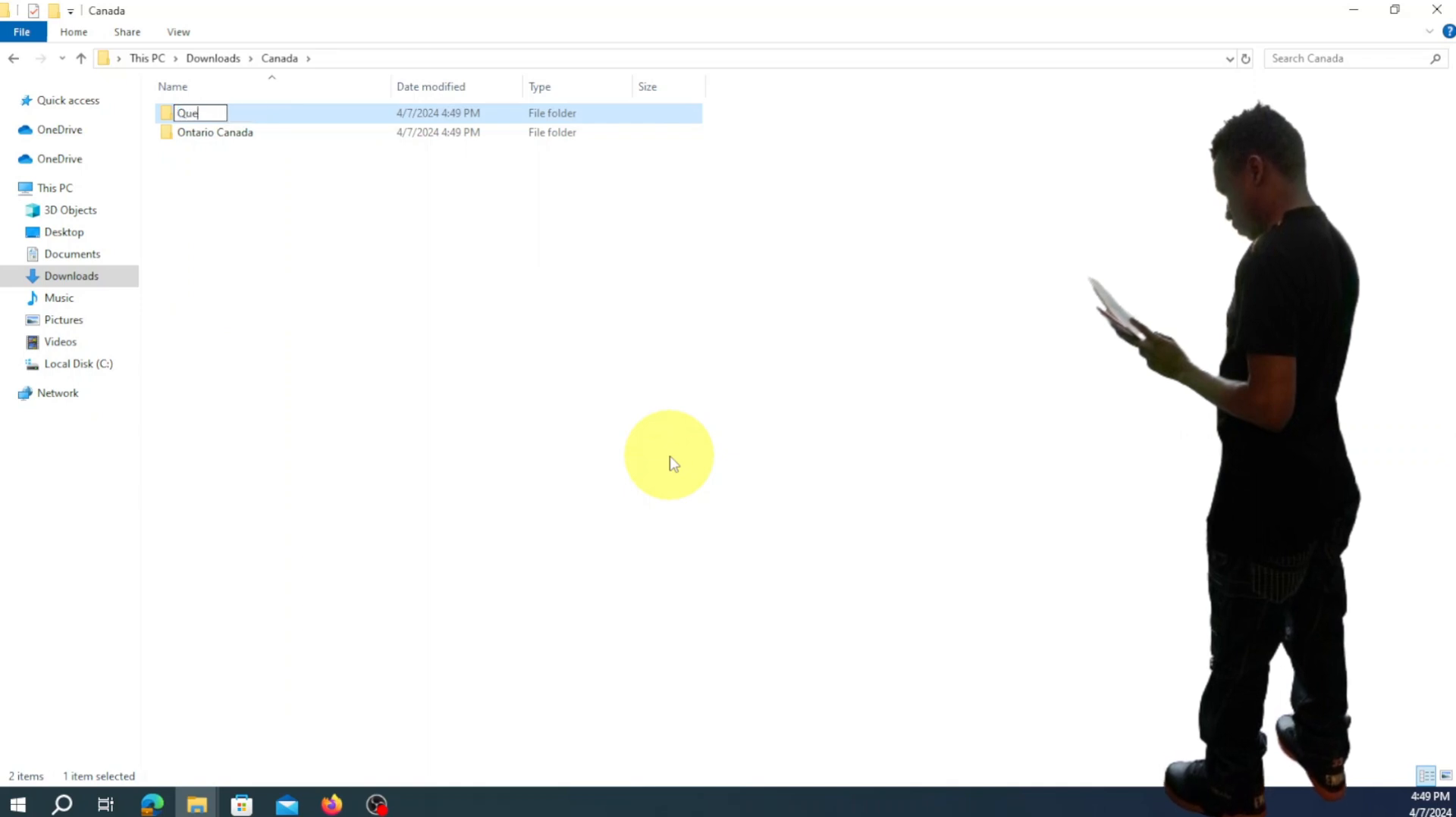
{"action": "type", "text": "bec"}
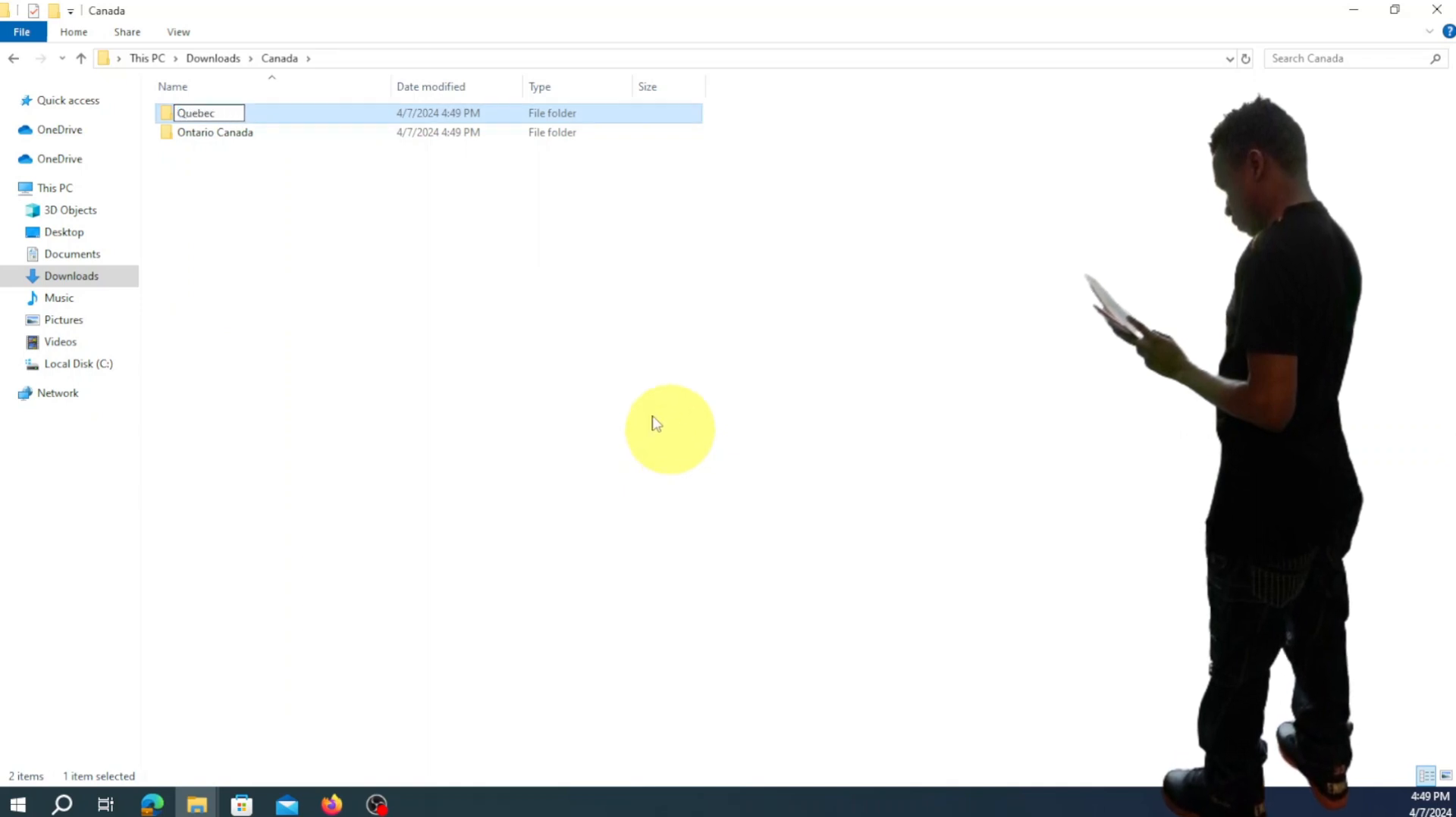
{"action": "key", "text": "Return"}
Open the Quebec folder and create a folder named Montreal inside it
{"action": "double_click", "coordinate": [241, 134]}
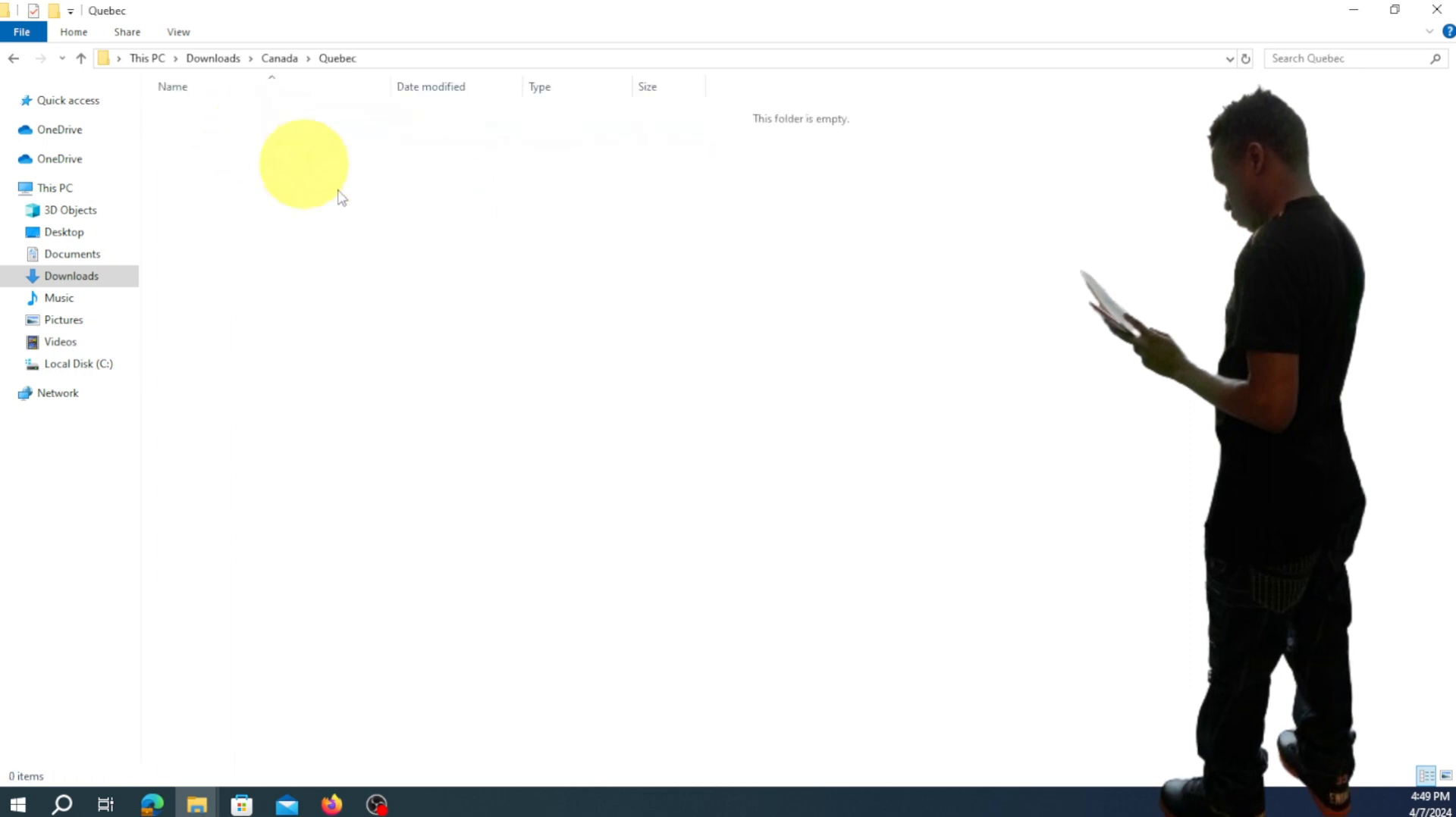
{"action": "right_click", "coordinate": [348, 198]}
{"action": "mouse_move", "coordinate": [455, 498]}
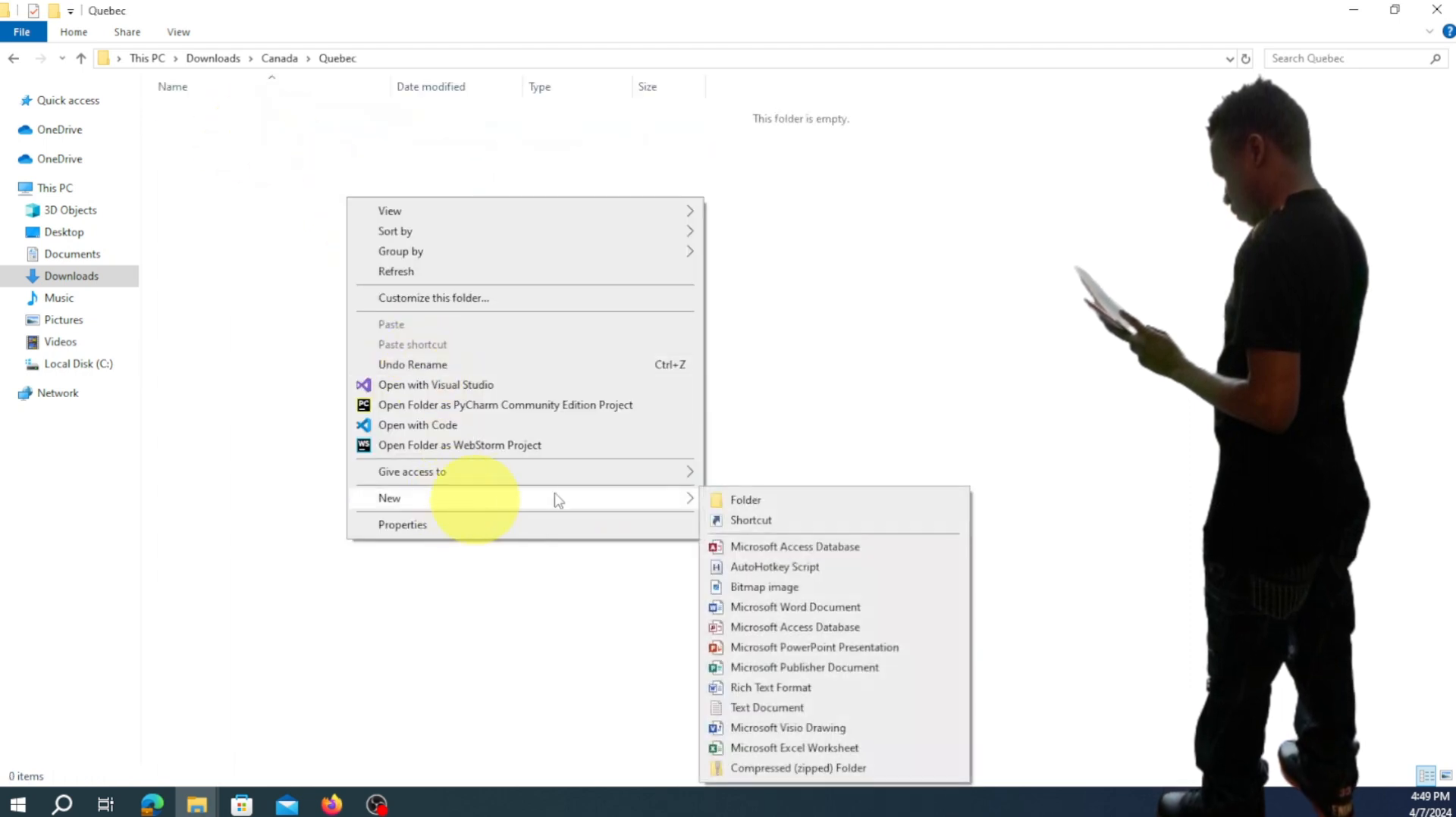
{"action": "left_click", "coordinate": [806, 505]}
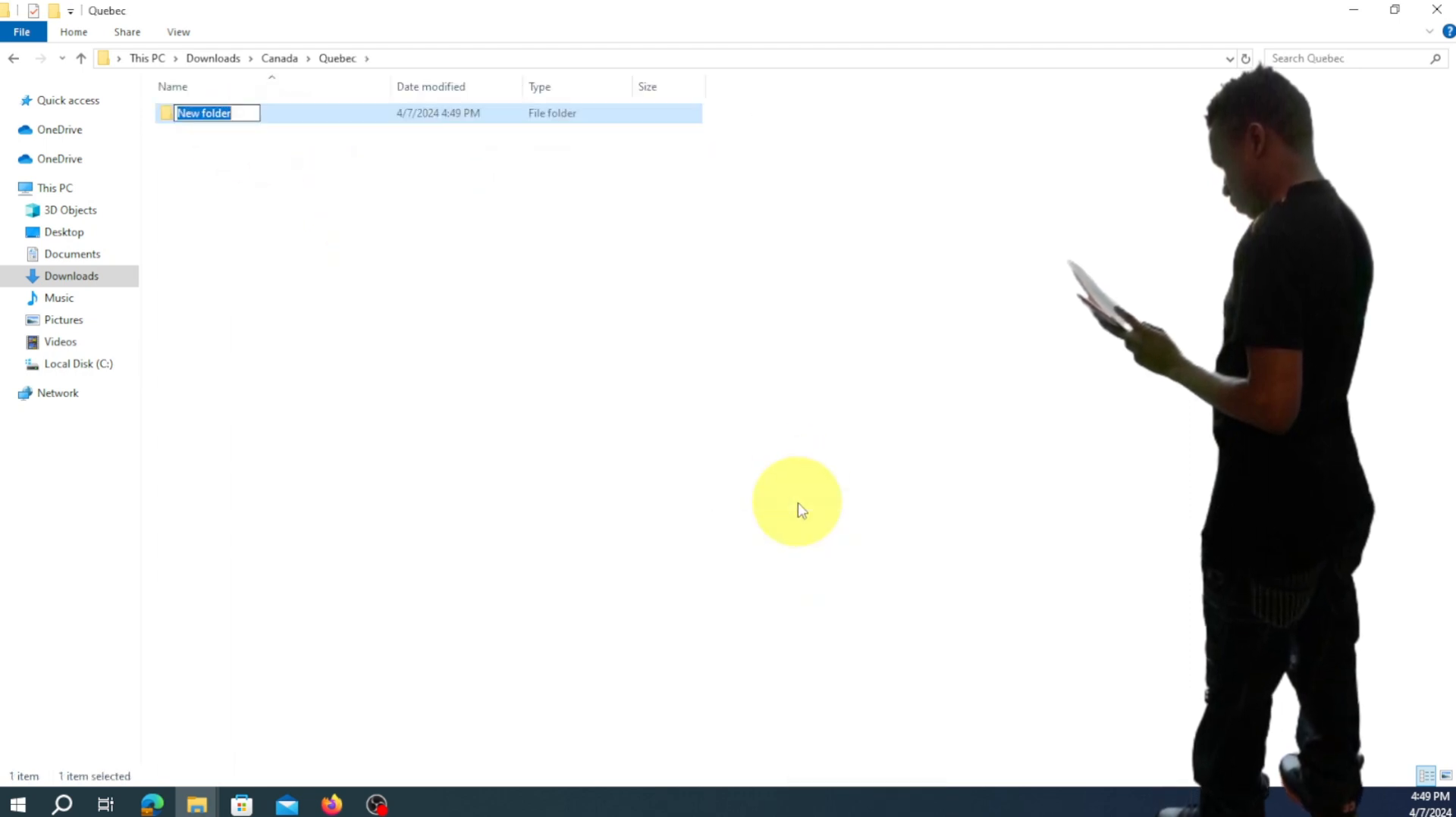
{"action": "type", "text": "Montral"}
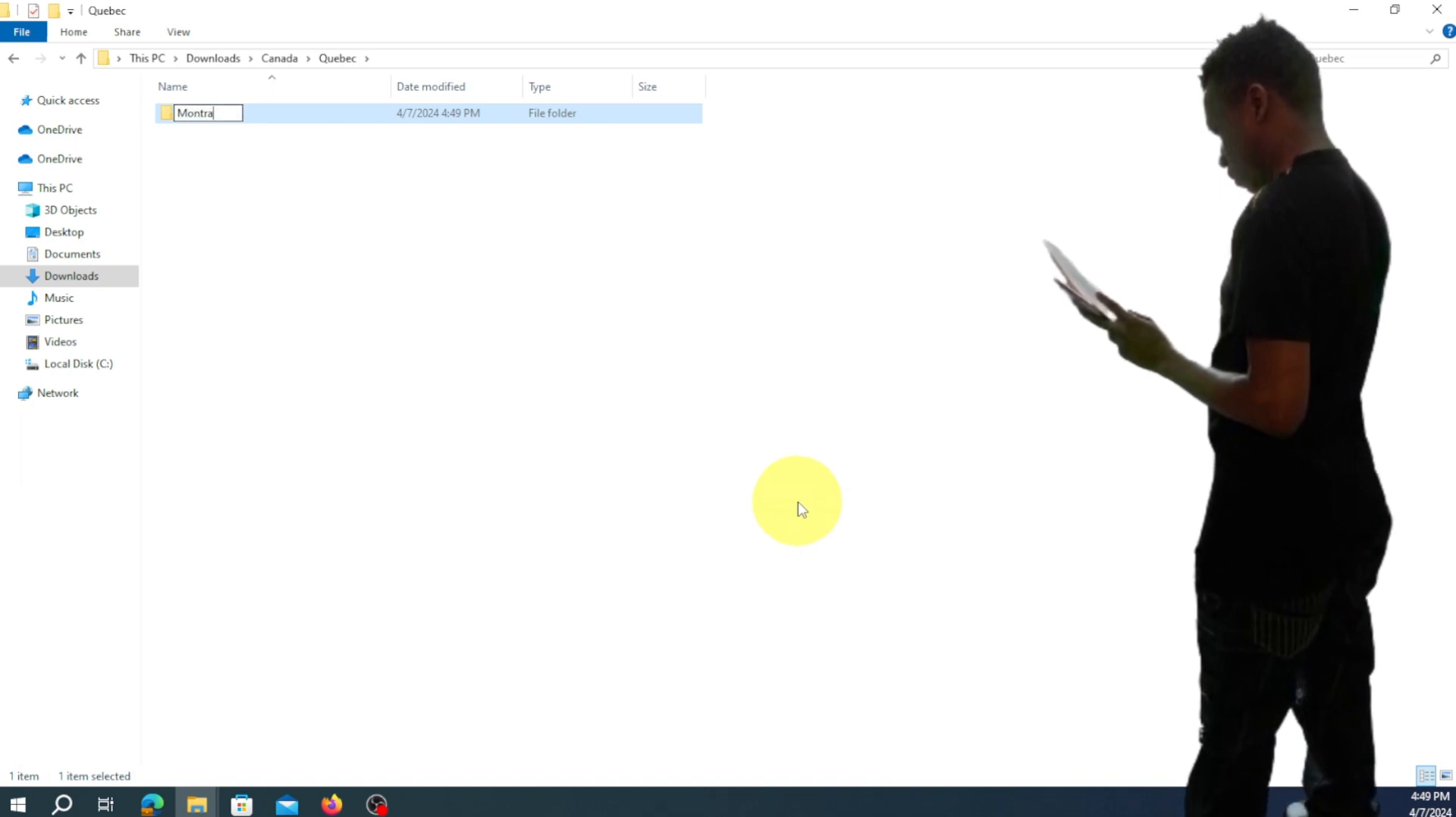
{"action": "key", "text": "BackSpace"}
{"action": "key", "text": "BackSpace"}
{"action": "key", "text": "BackSpace"}
{"action": "type", "text": "eal"}
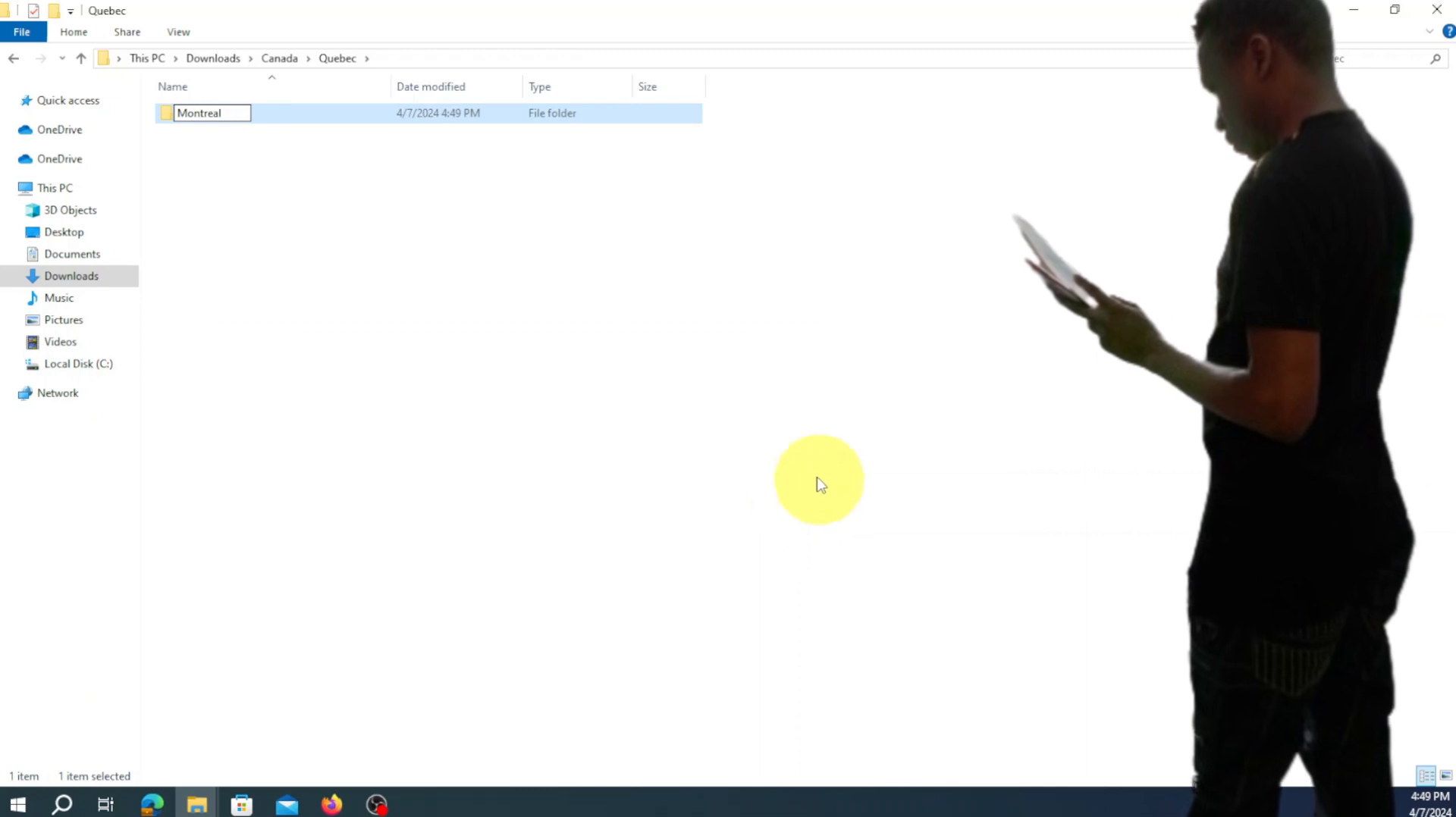
{"action": "left_click", "coordinate": [575, 339]}
Add a second folder inside Quebec and name it Laval
{"action": "right_click", "coordinate": [572, 334]}
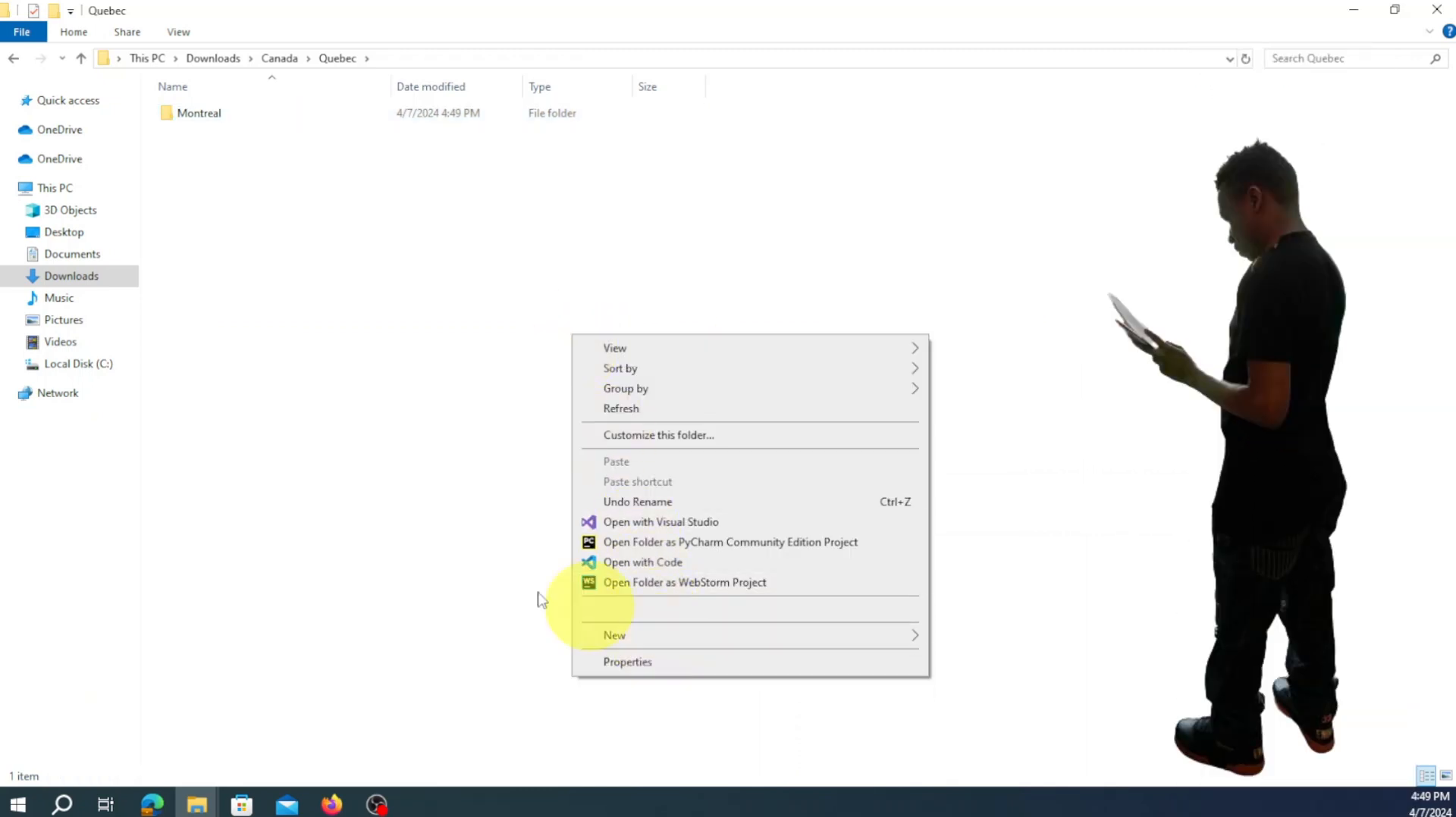
{"action": "left_click", "coordinate": [422, 345]}
{"action": "right_click", "coordinate": [423, 345]}
{"action": "mouse_move", "coordinate": [531, 649]}
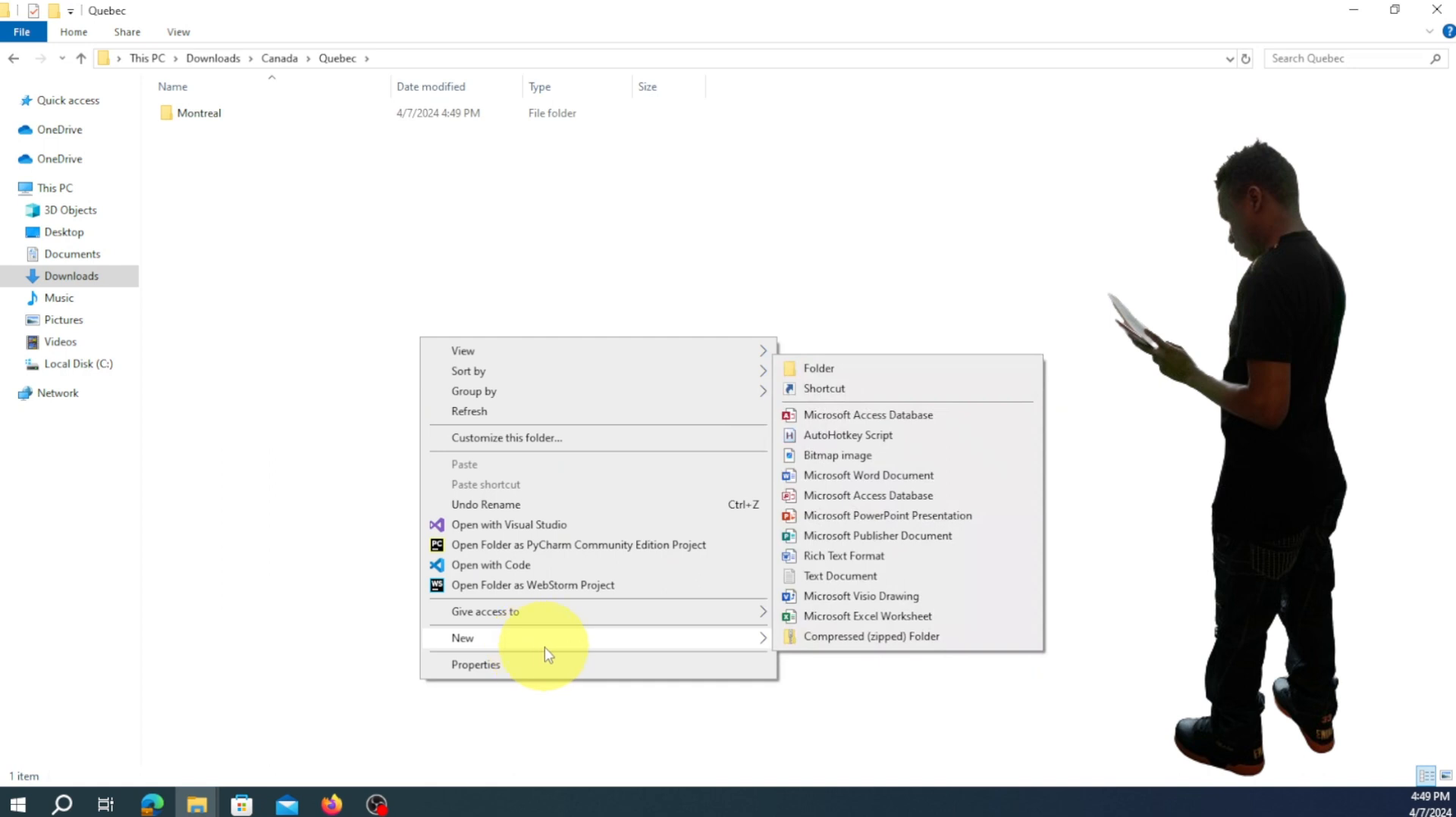
{"action": "left_click", "coordinate": [886, 371]}
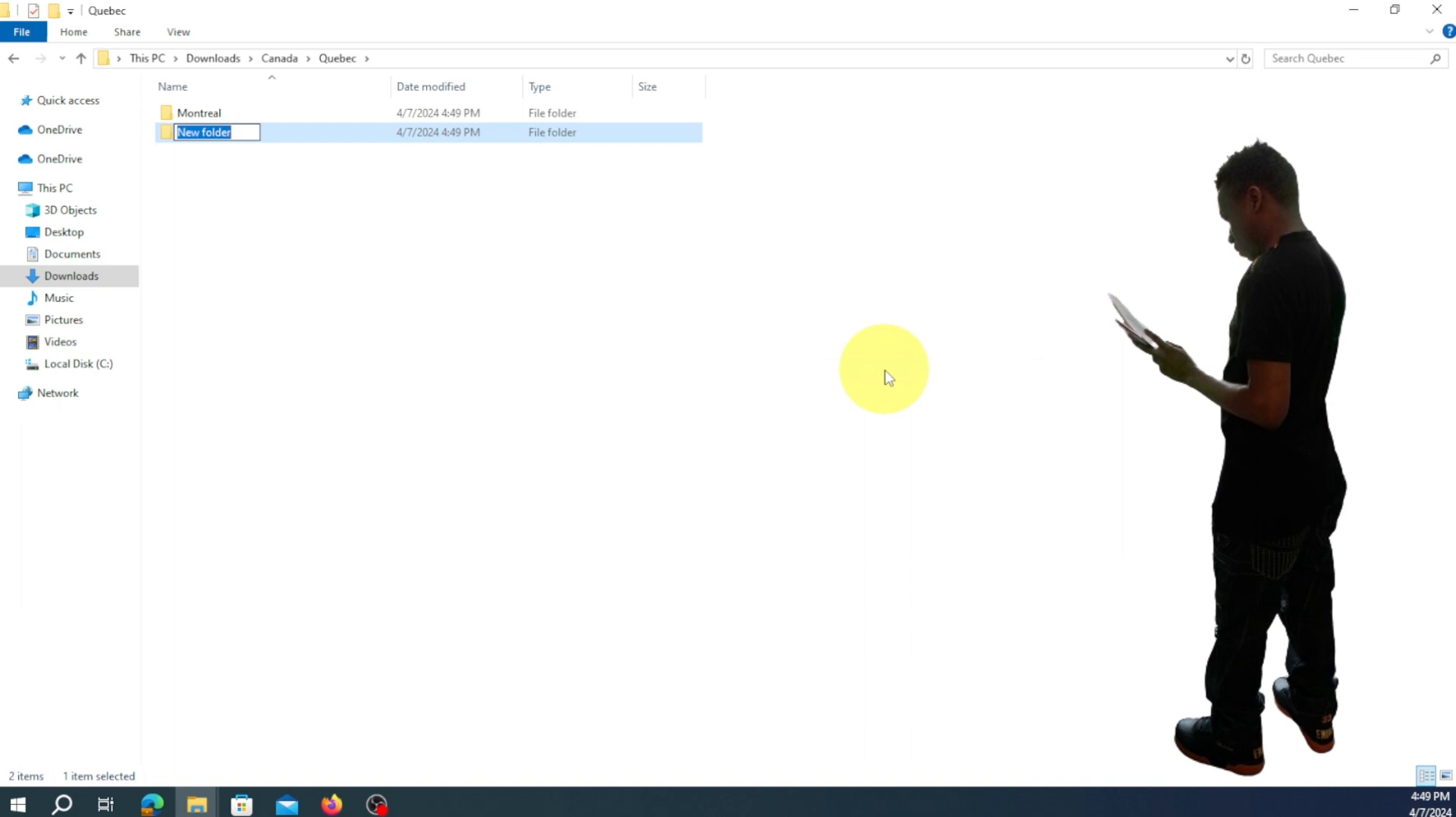
{"action": "type", "text": "Lava"}
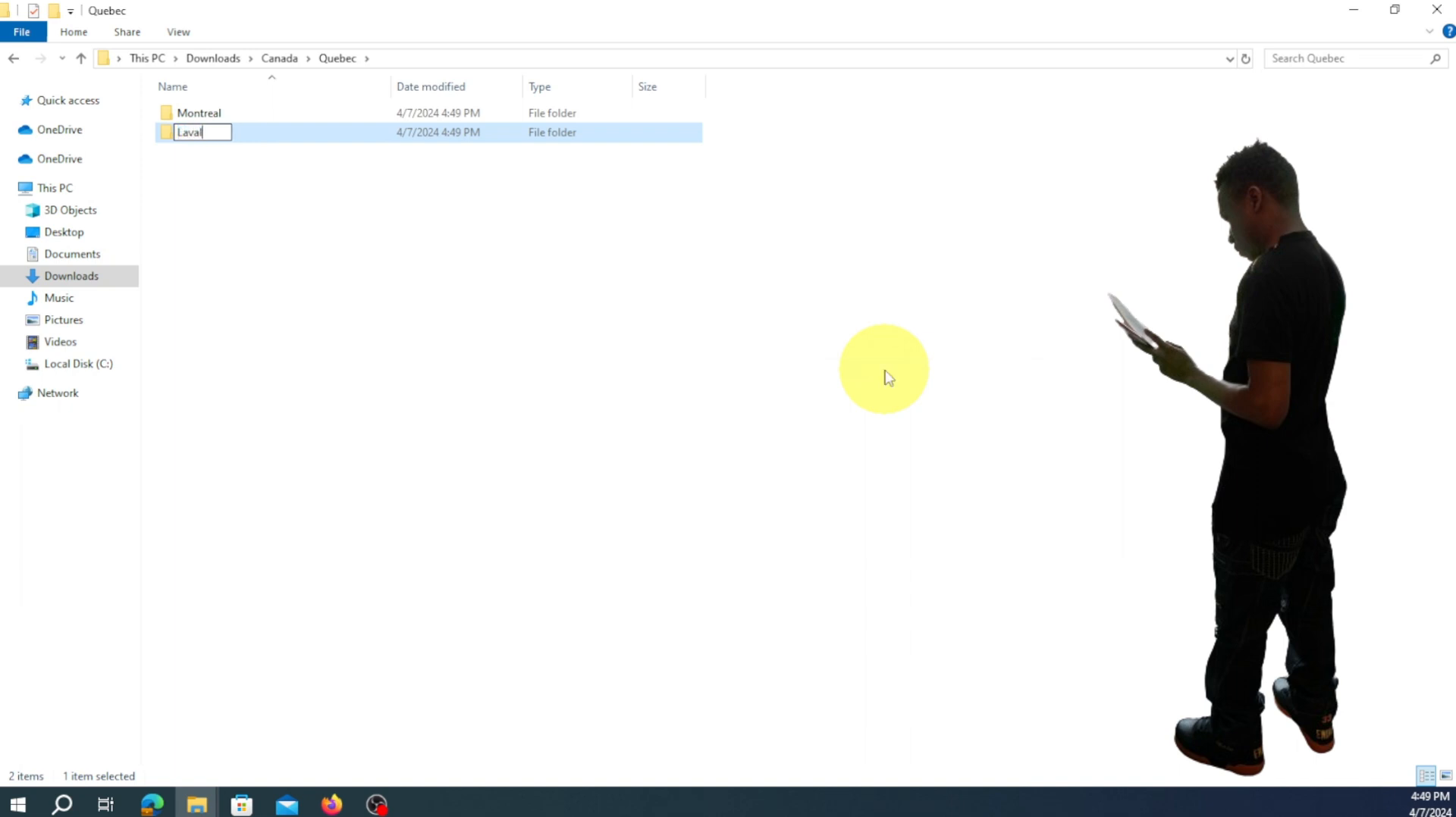
{"action": "type", "text": "l"}
{"action": "left_click", "coordinate": [523, 360]}
Create a third folder inside Quebec and name it Quebec City
{"action": "right_click", "coordinate": [493, 322]}
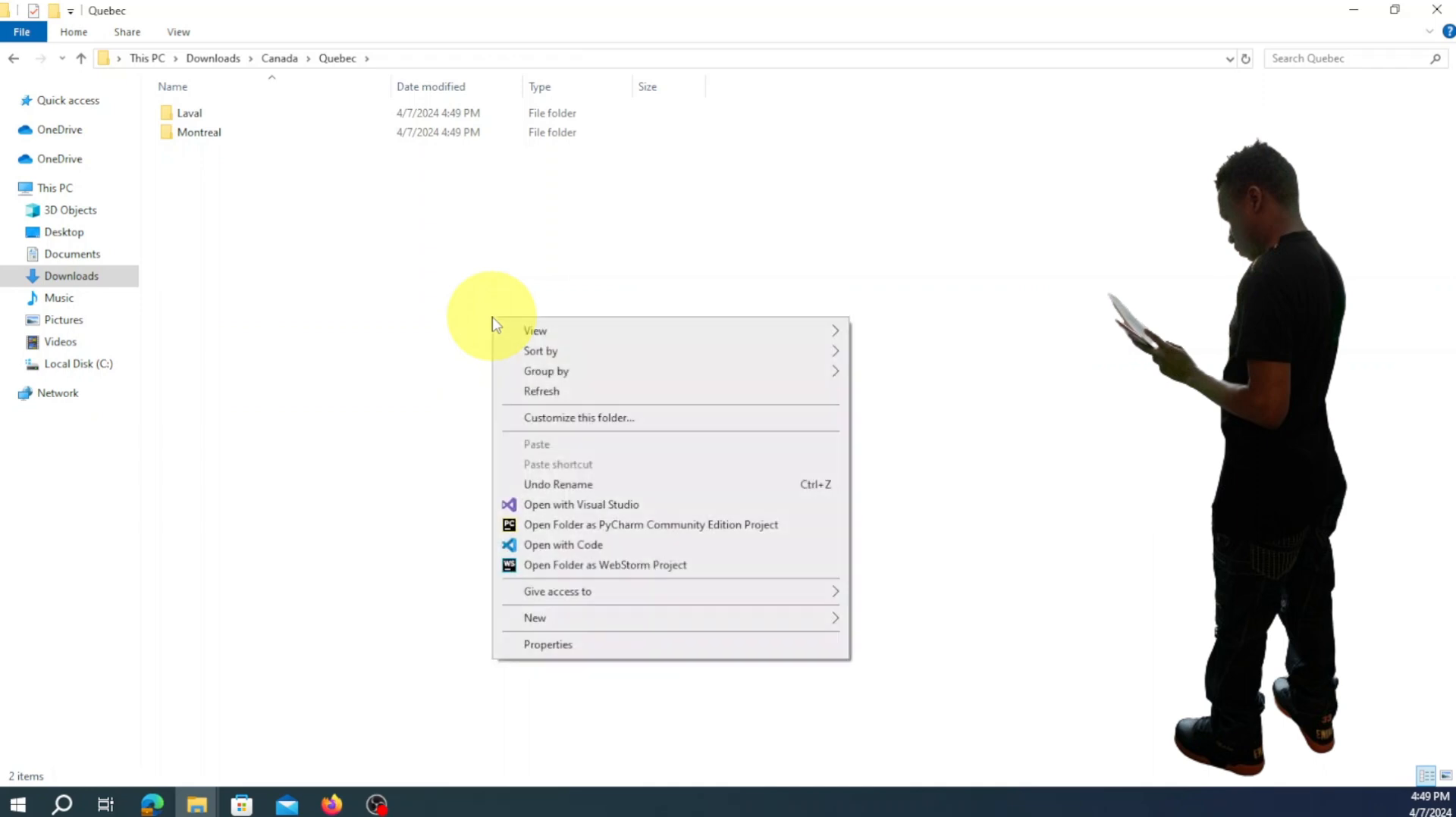
{"action": "right_click", "coordinate": [432, 265]}
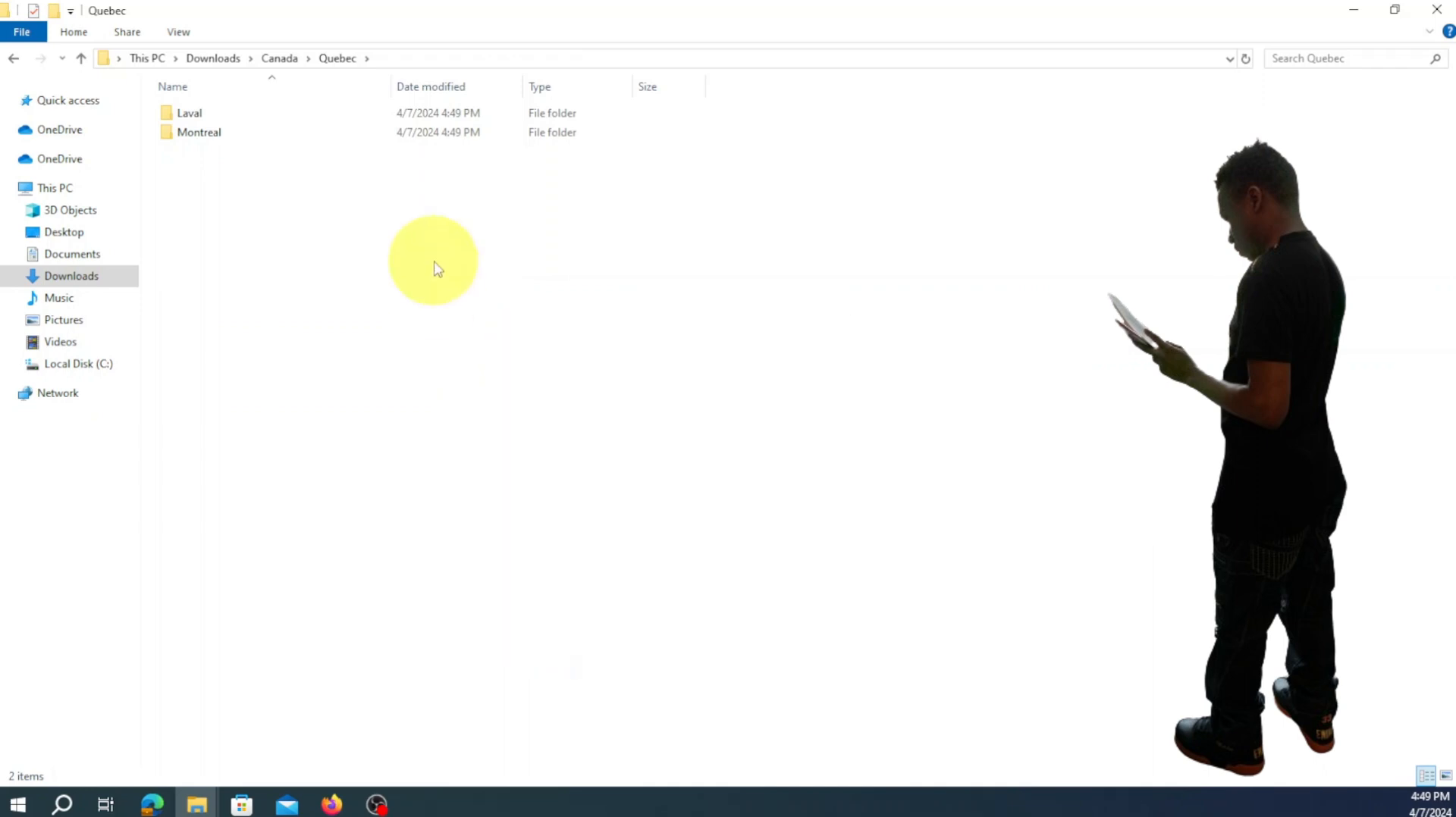
{"action": "mouse_move", "coordinate": [584, 565]}
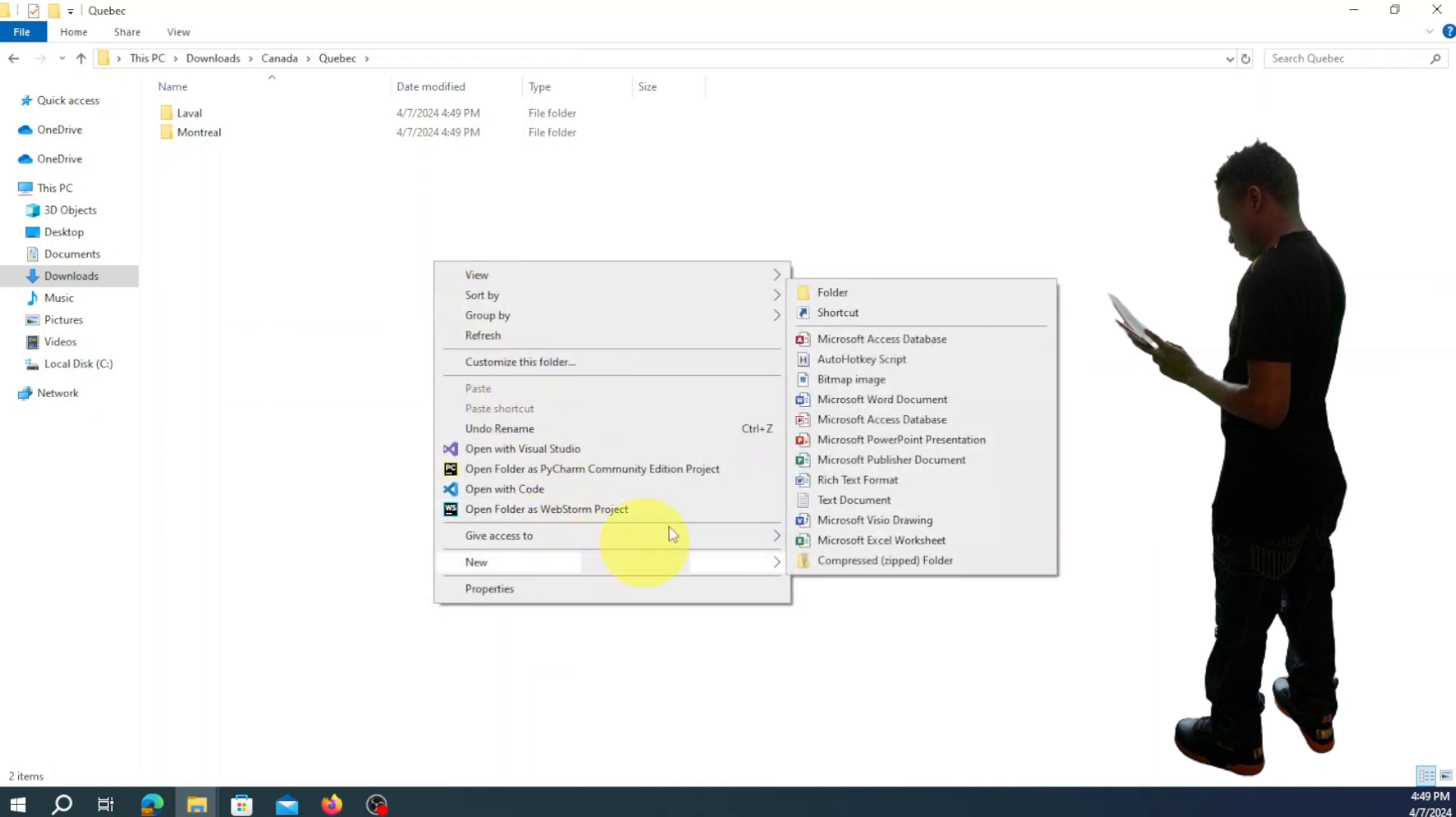
{"action": "left_click", "coordinate": [870, 295]}
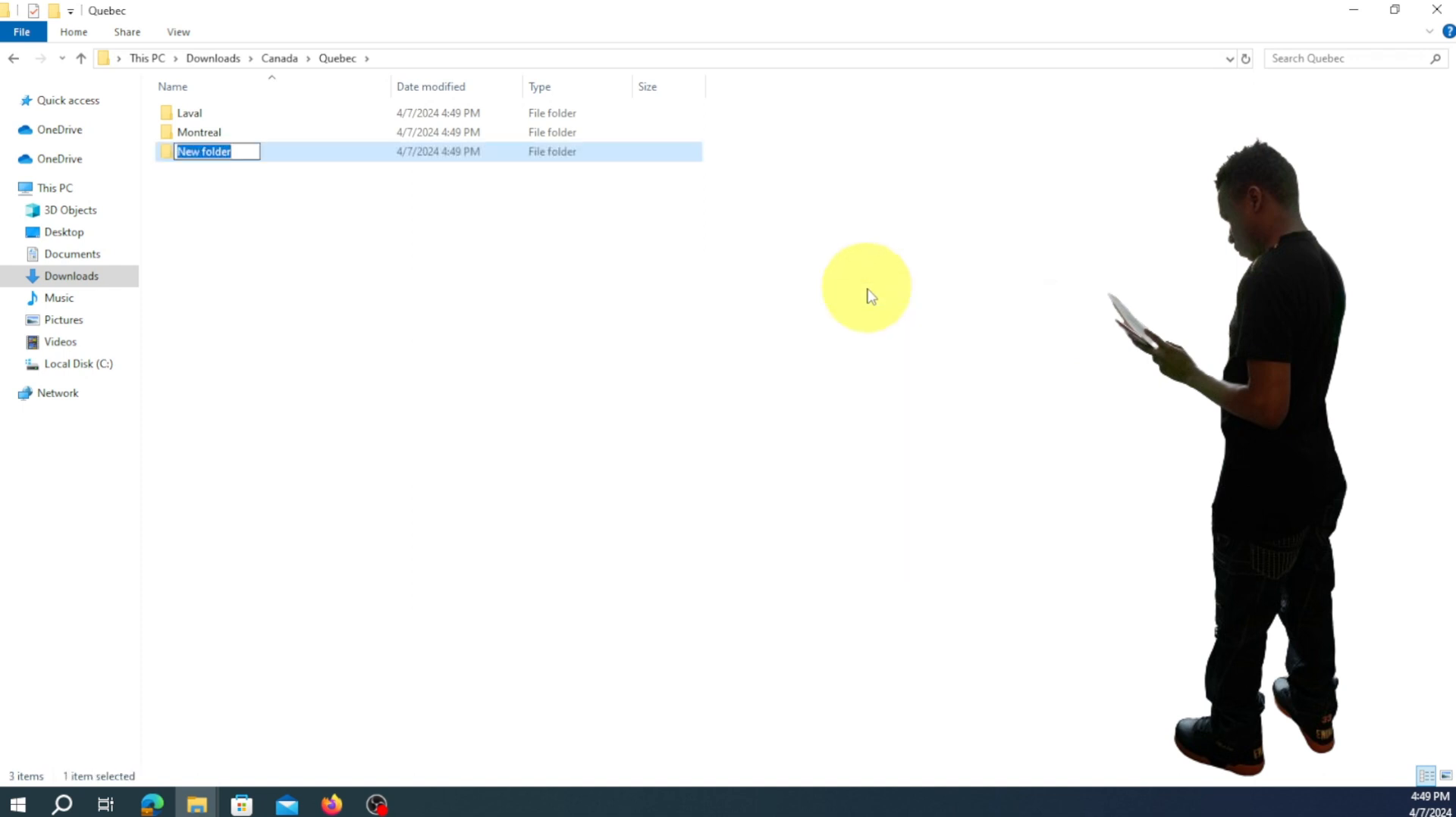
{"action": "type", "text": "Quwbwxc"}
{"action": "key", "text": "BackSpace"}
{"action": "key", "text": "BackSpace"}
{"action": "key", "text": "BackSpace"}
{"action": "key", "text": "BackSpace"}
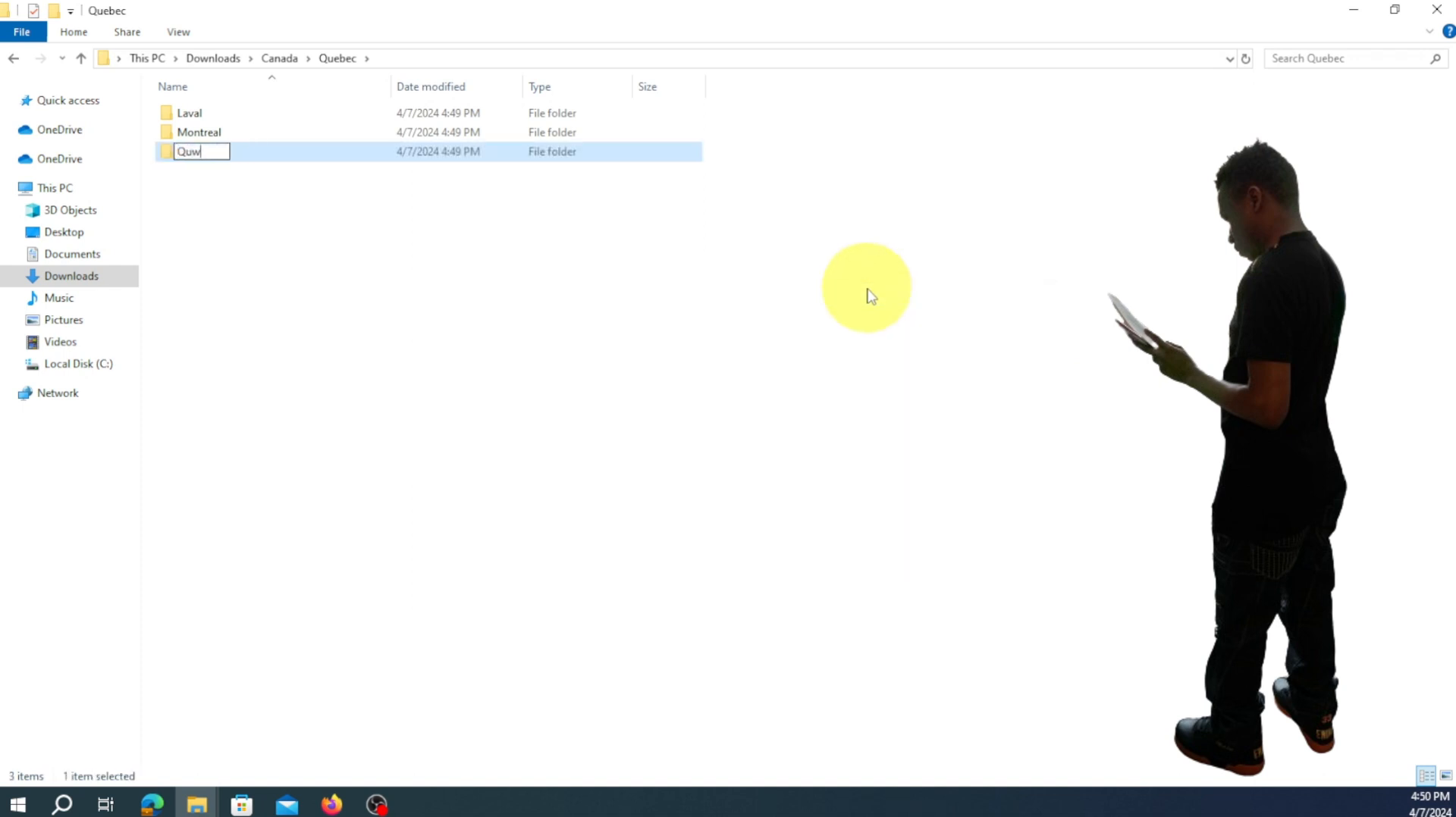
{"action": "key", "text": "BackSpace"}
{"action": "type", "text": "ebec City"}
{"action": "left_click", "coordinate": [871, 296]}
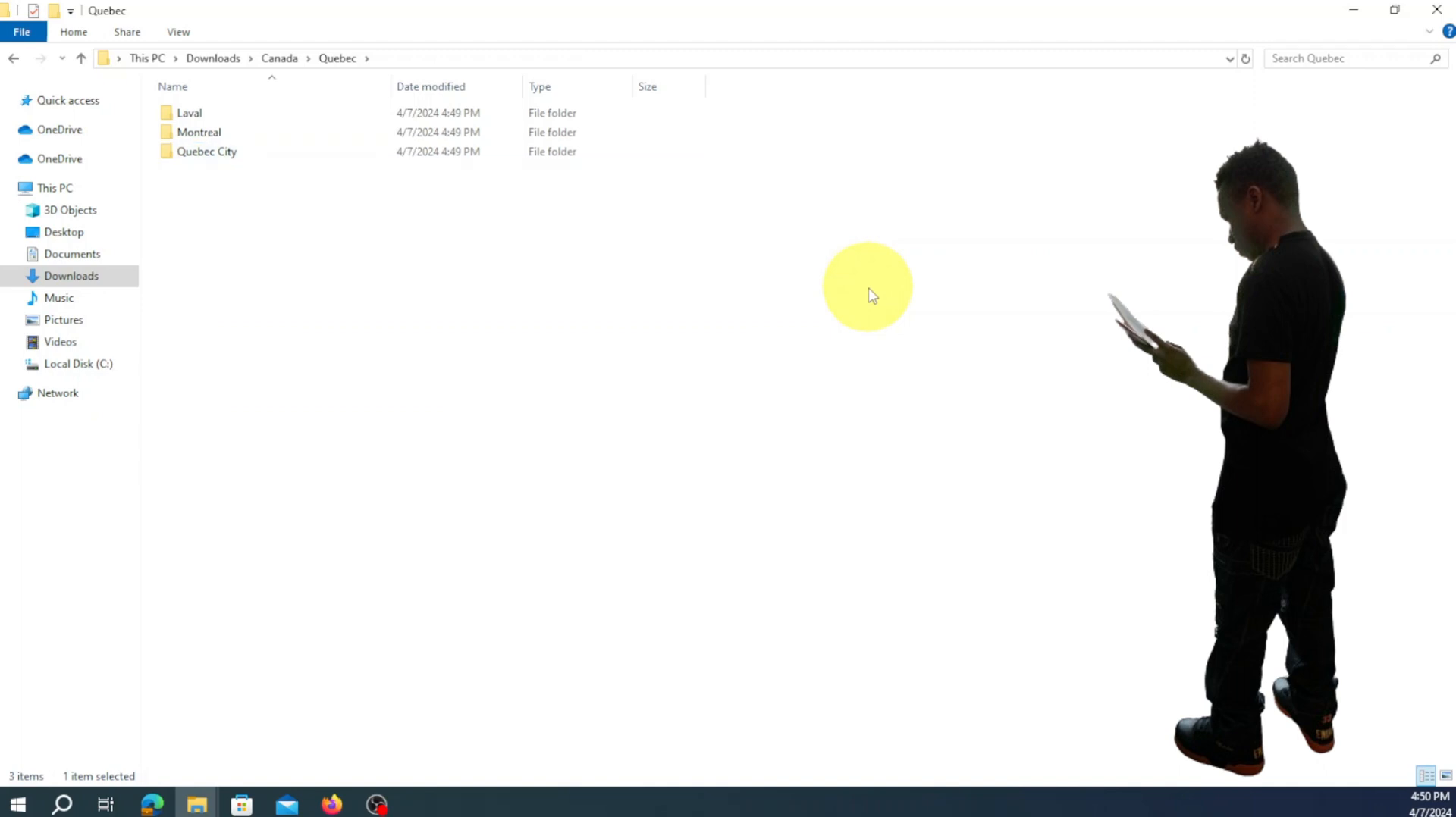
Go back to the Canada folder and create a new folder there named NewFoundland
{"action": "left_click", "coordinate": [14, 59]}
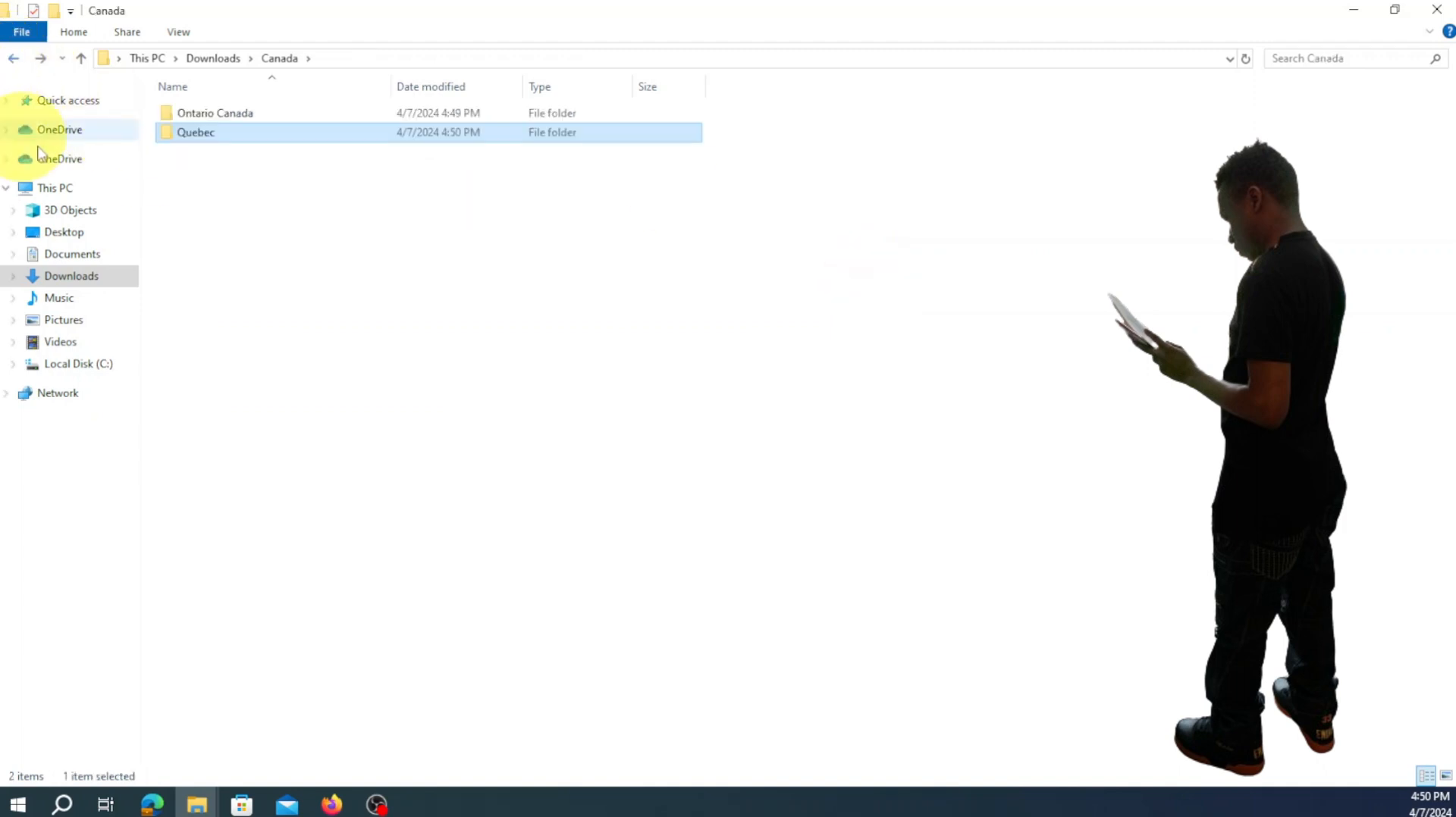
{"action": "left_click", "coordinate": [7, 188]}
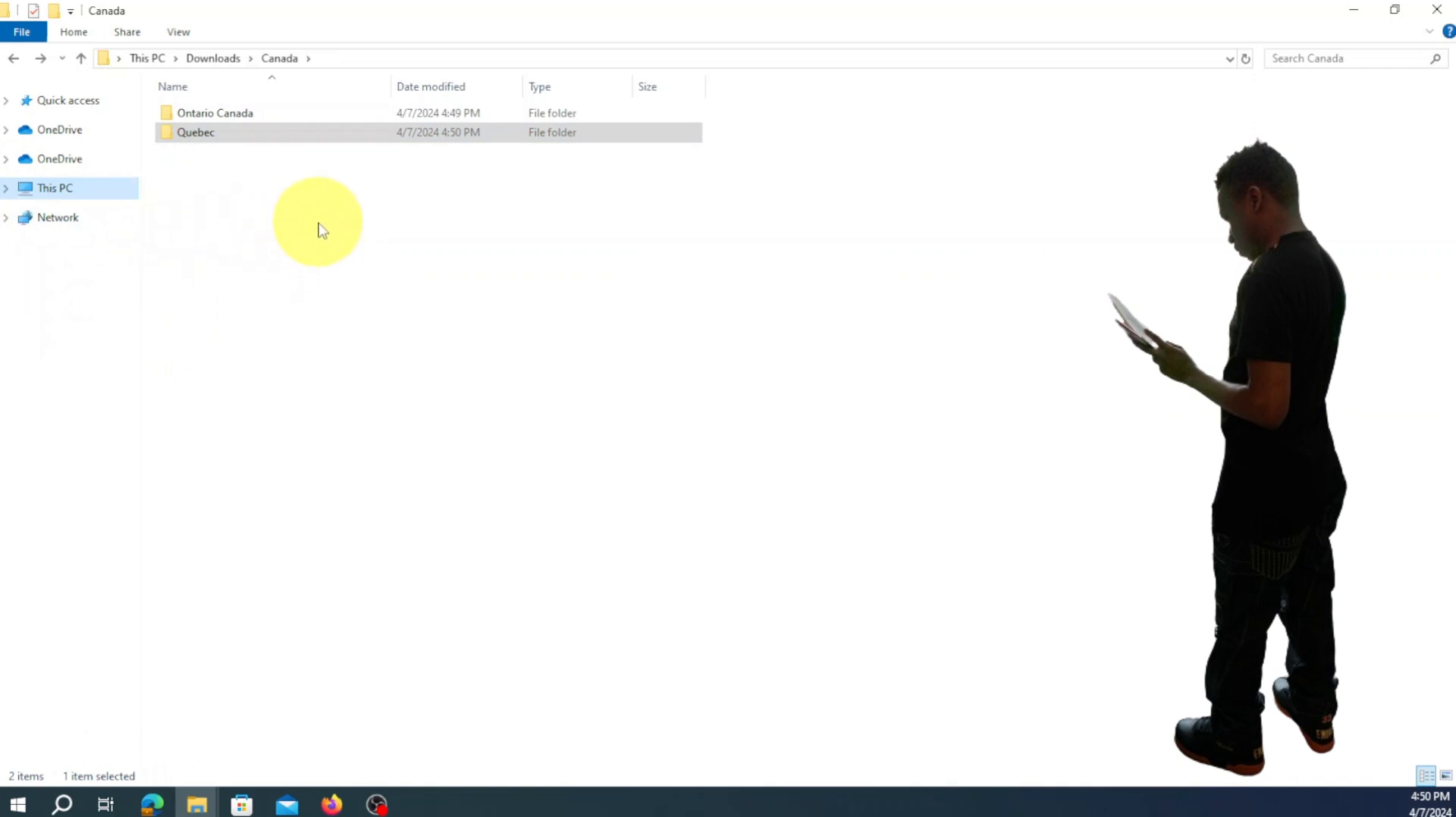
{"action": "key", "text": "Tab"}
{"action": "right_click", "coordinate": [324, 257]}
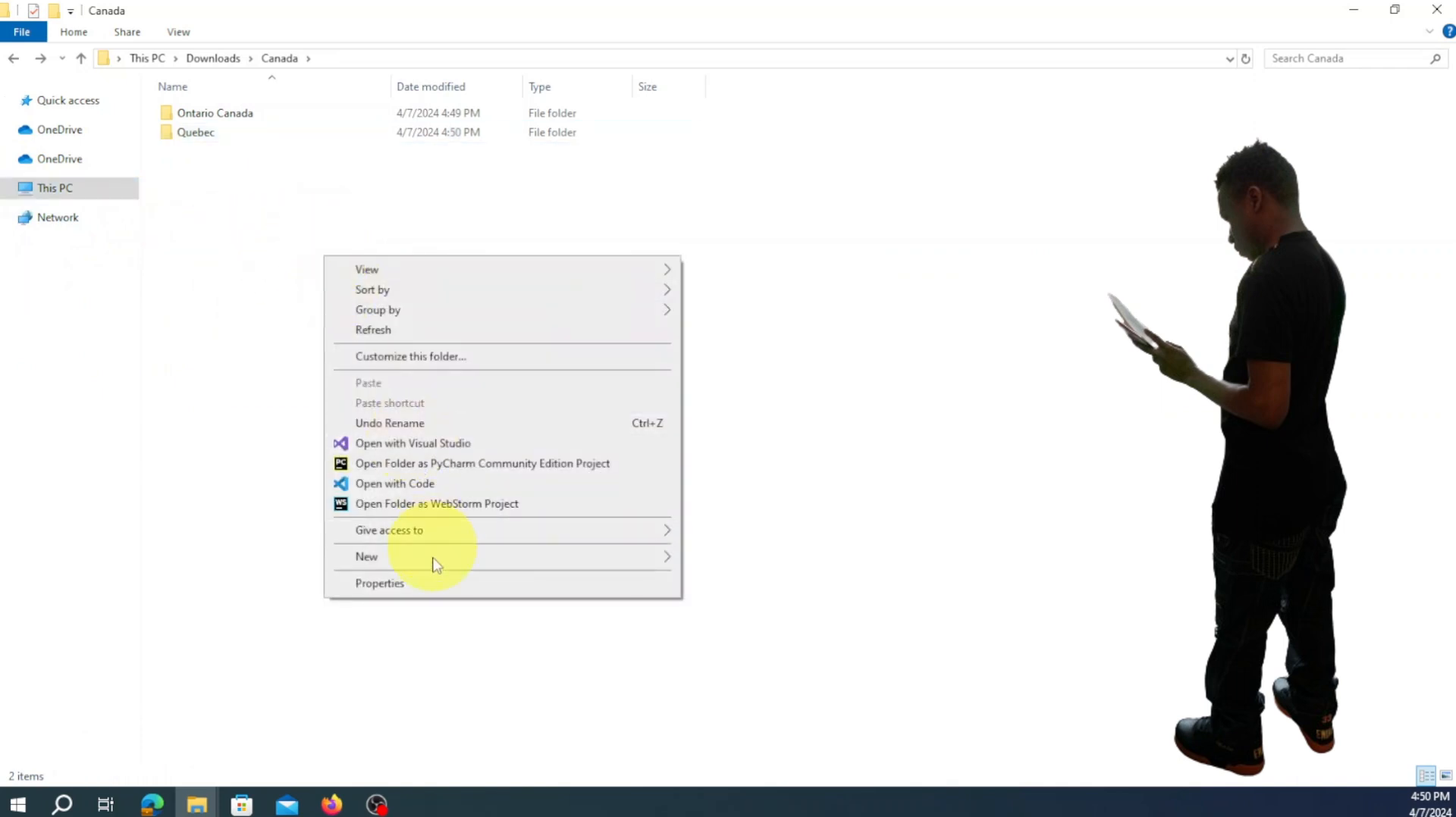
{"action": "mouse_move", "coordinate": [432, 567]}
{"action": "left_click", "coordinate": [396, 206]}
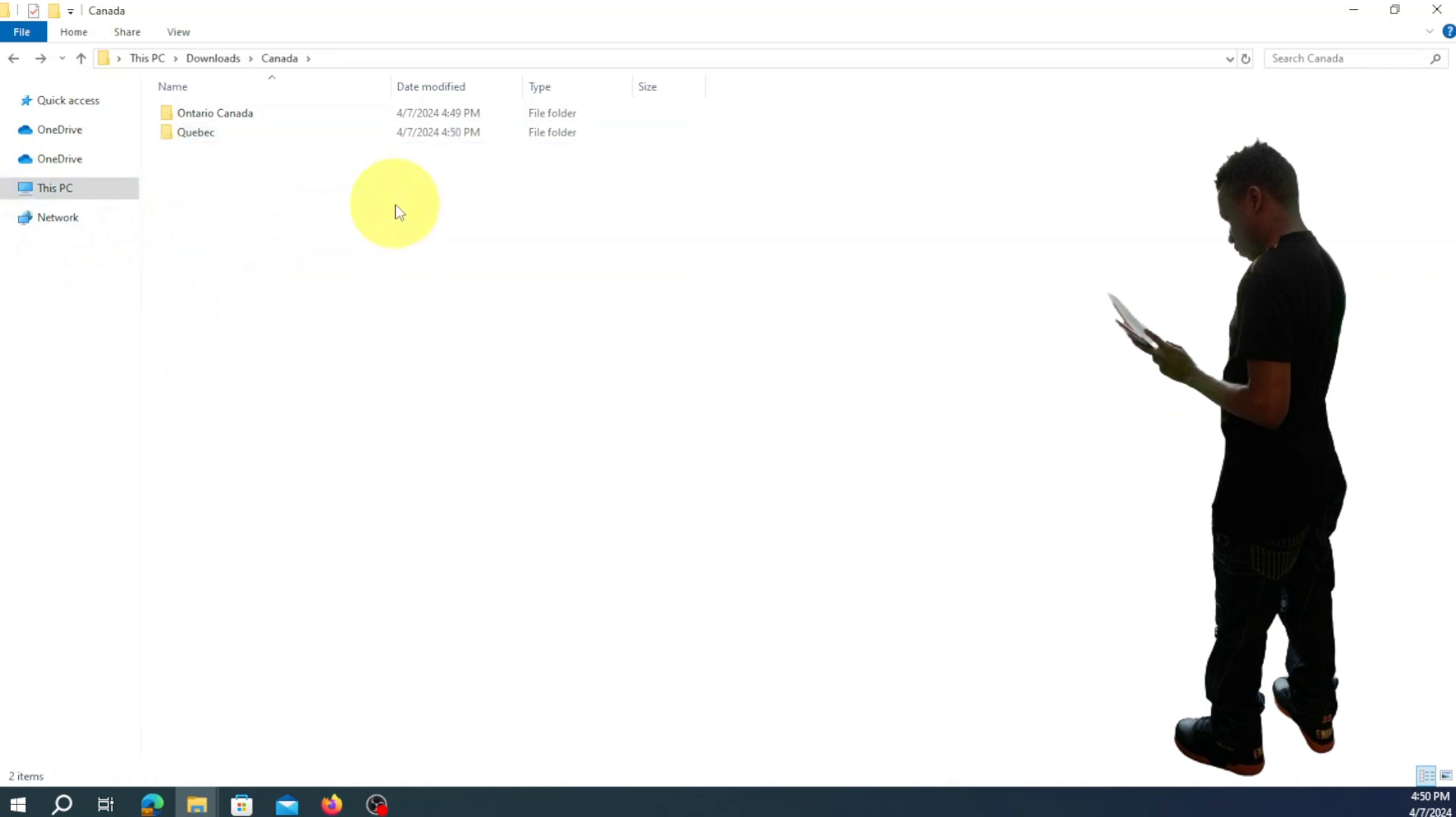
{"action": "right_click", "coordinate": [395, 204]}
{"action": "mouse_move", "coordinate": [521, 520]}
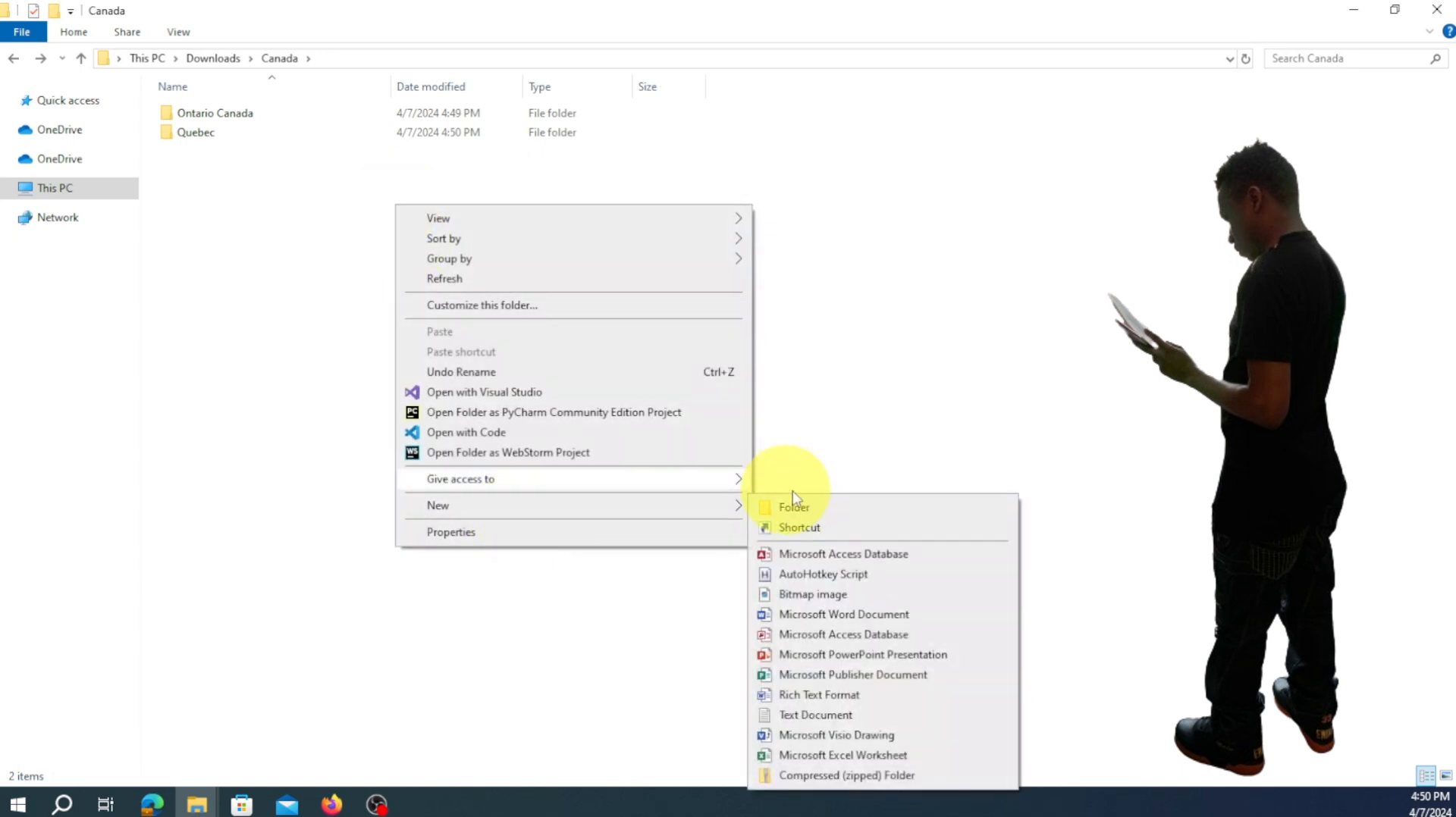
{"action": "left_click", "coordinate": [816, 508]}
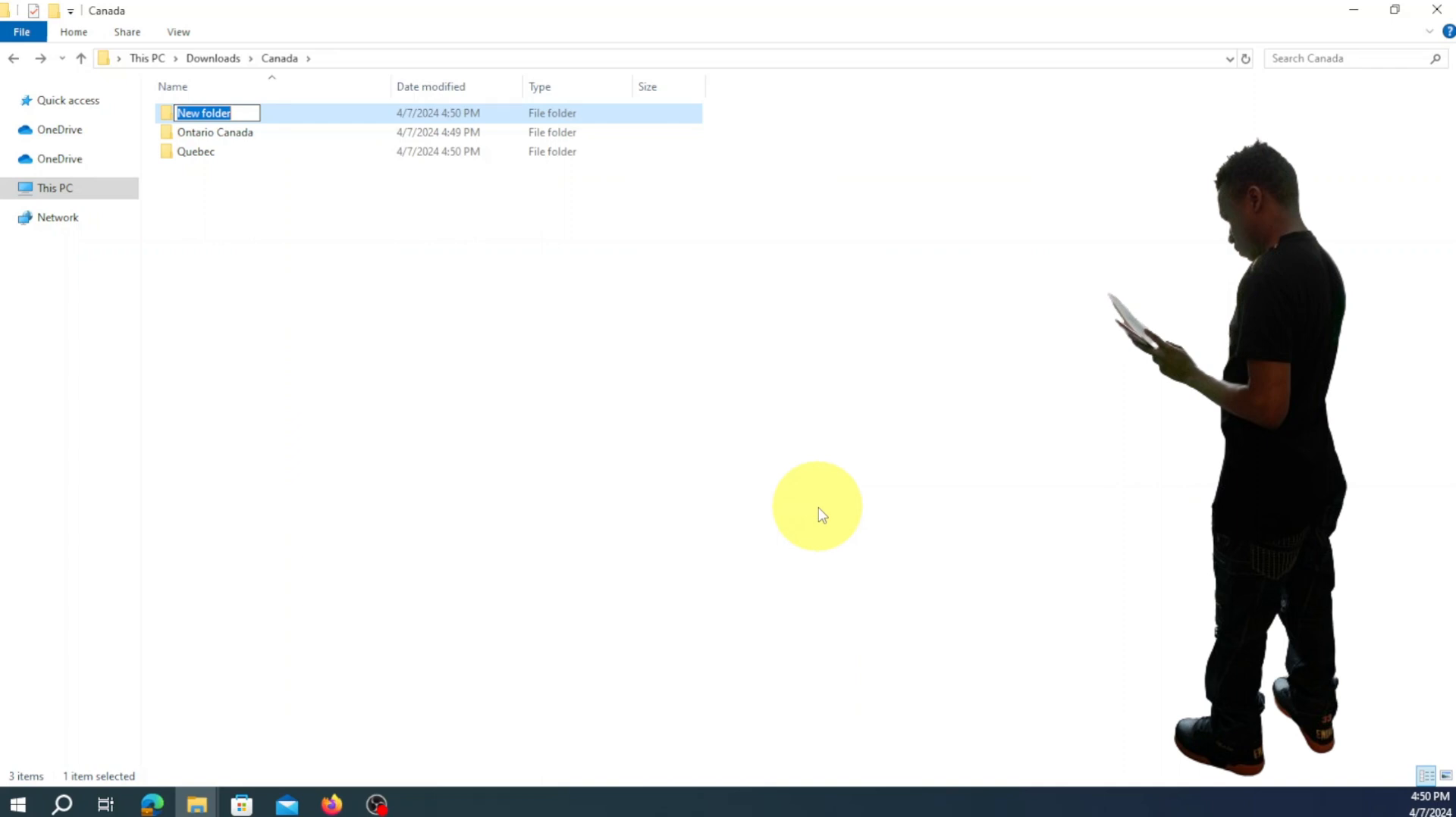
{"action": "type", "text": "NewF"}
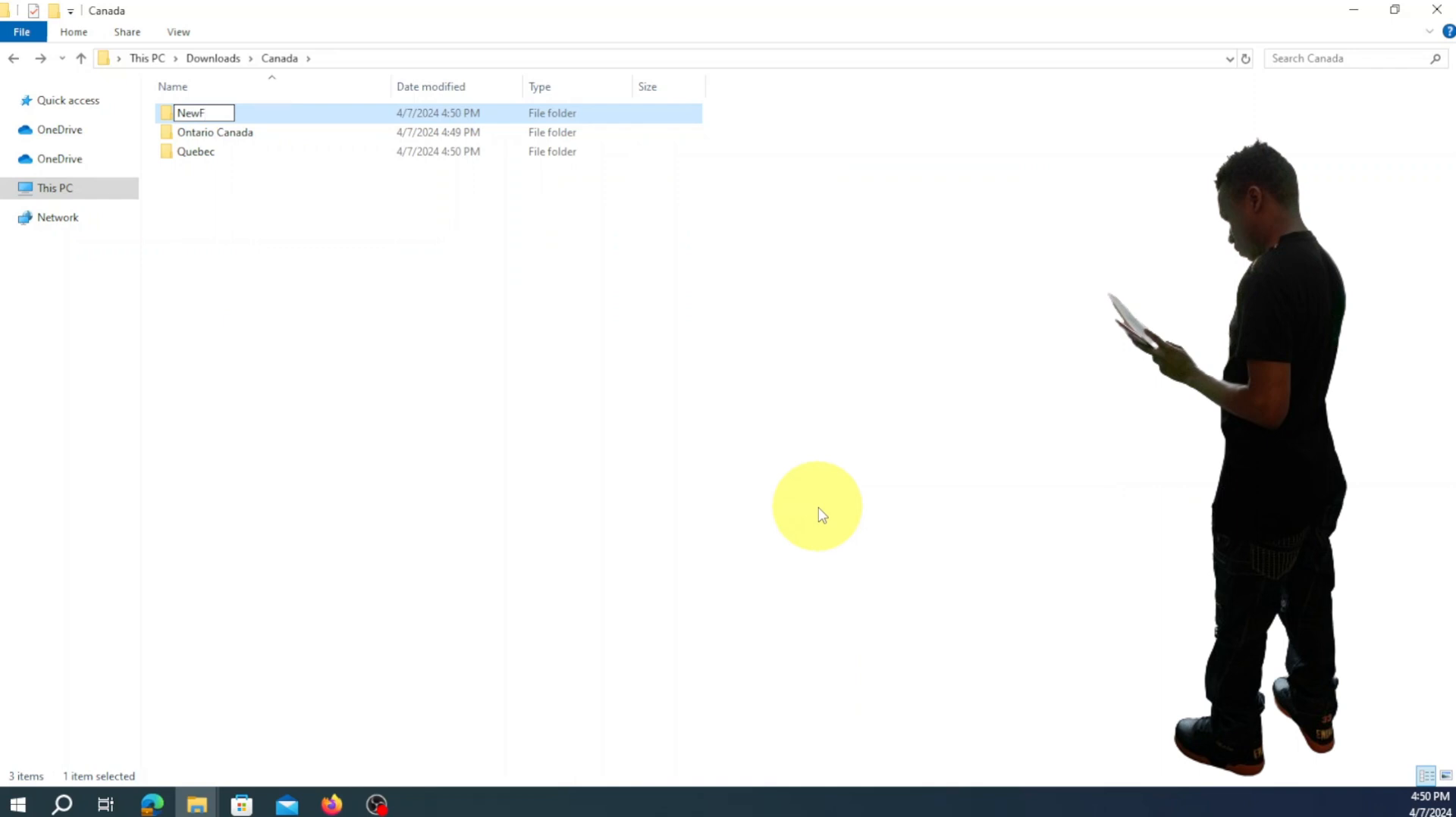
{"action": "type", "text": "oundland"}
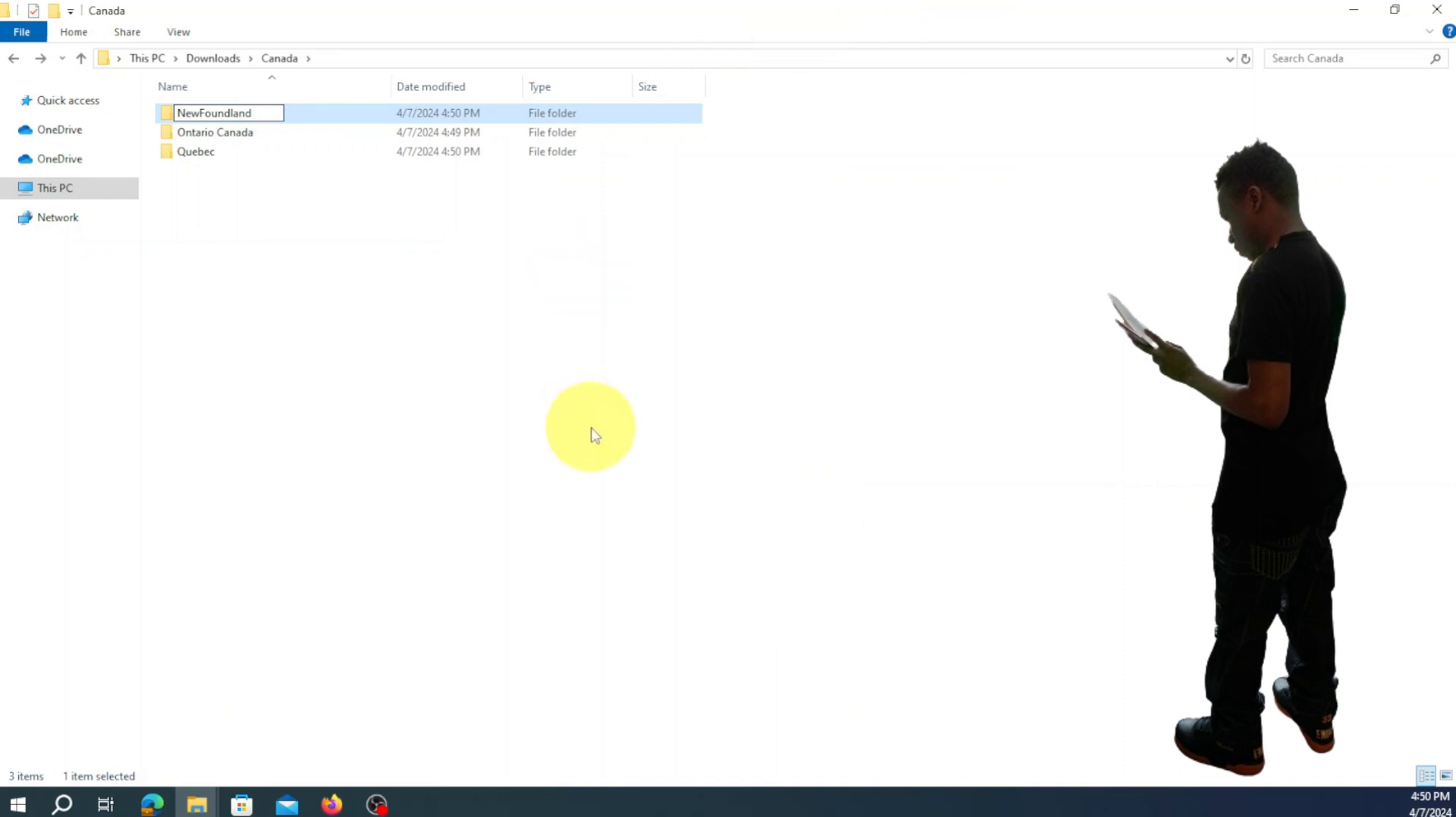
{"action": "left_click", "coordinate": [358, 145]}
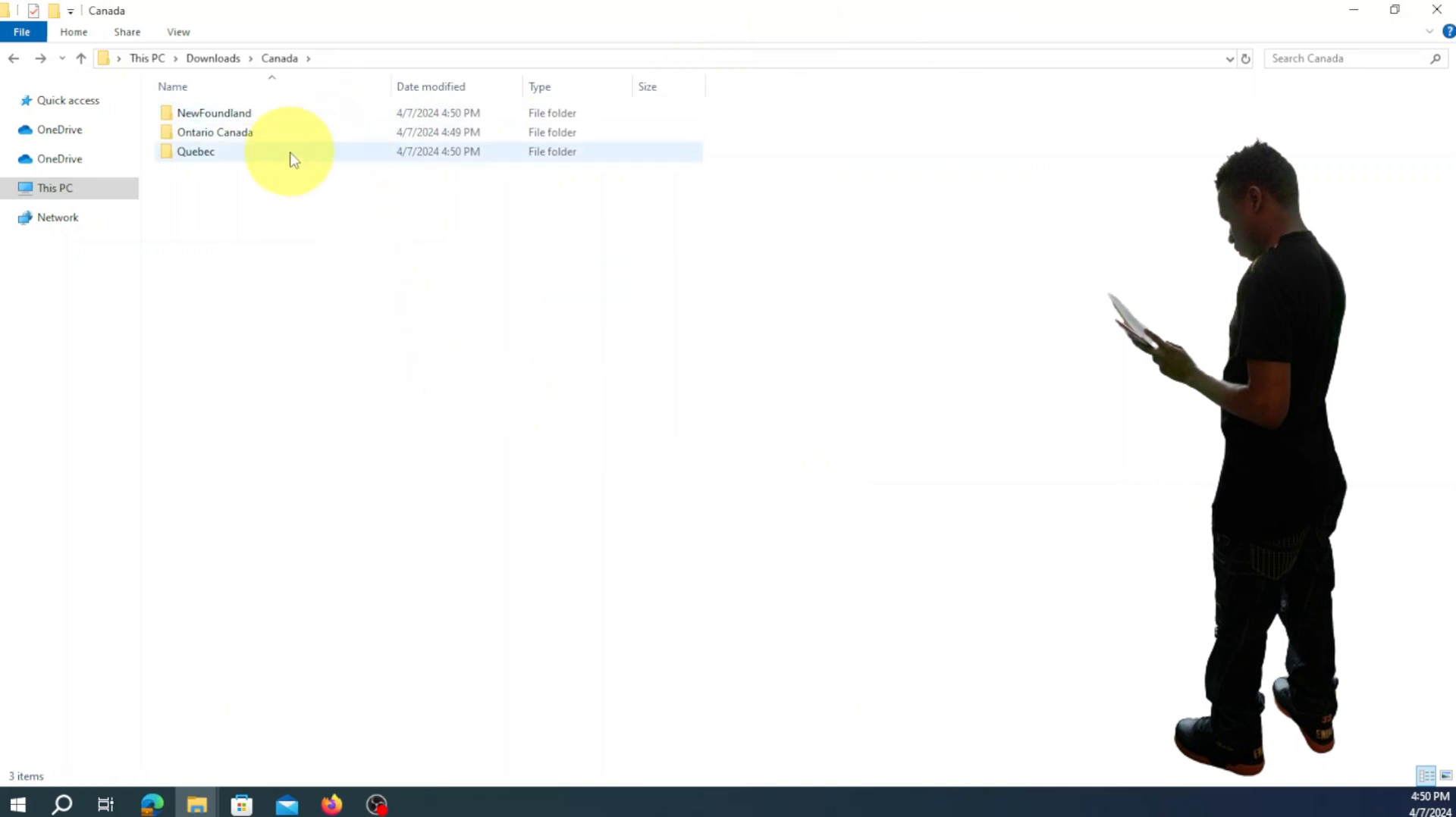
Open the NewFoundland folder and create a folder named St. John inside it
{"action": "mouse_move", "coordinate": [264, 124]}
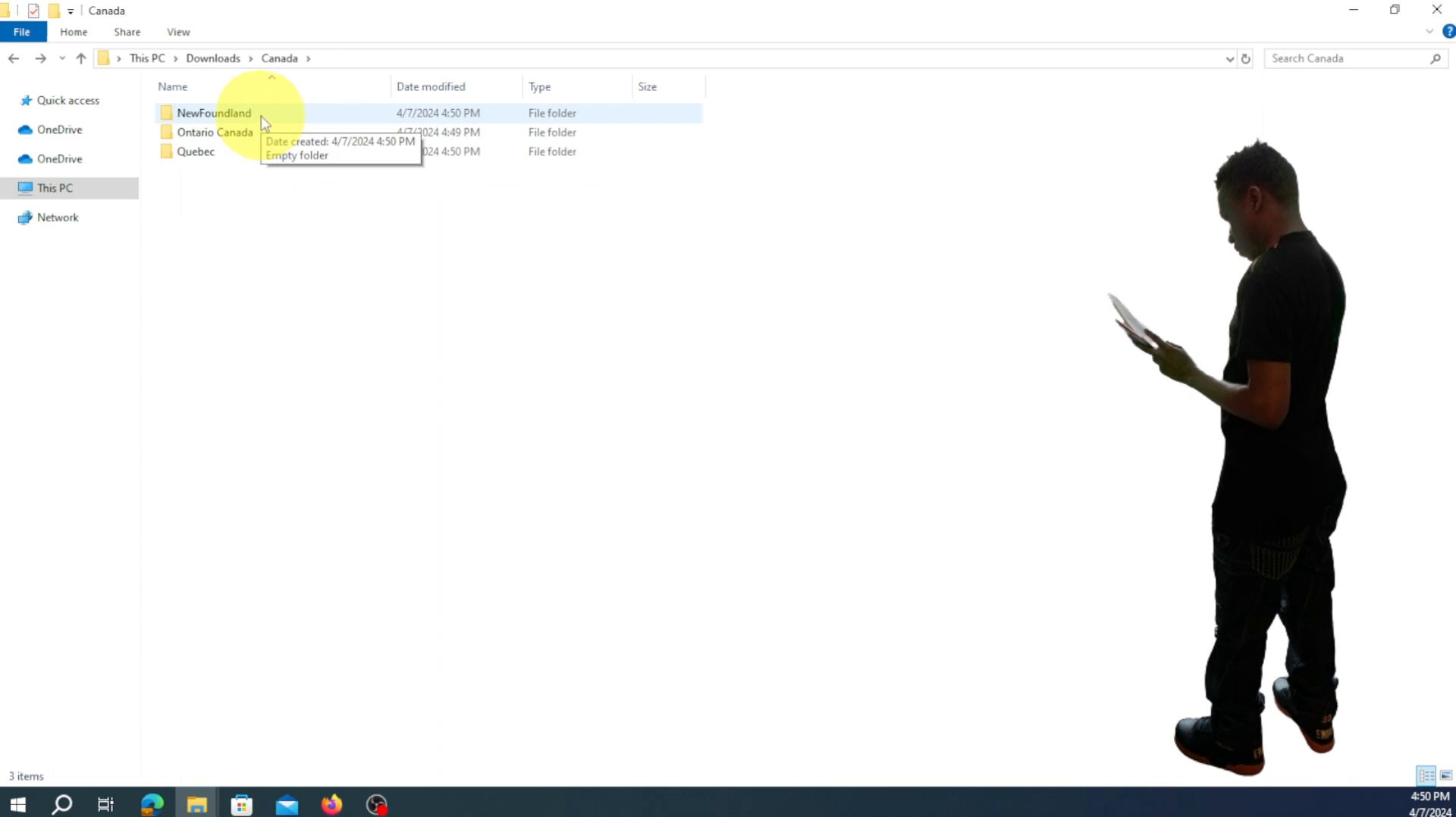
{"action": "double_click", "coordinate": [264, 123]}
{"action": "right_click", "coordinate": [400, 227]}
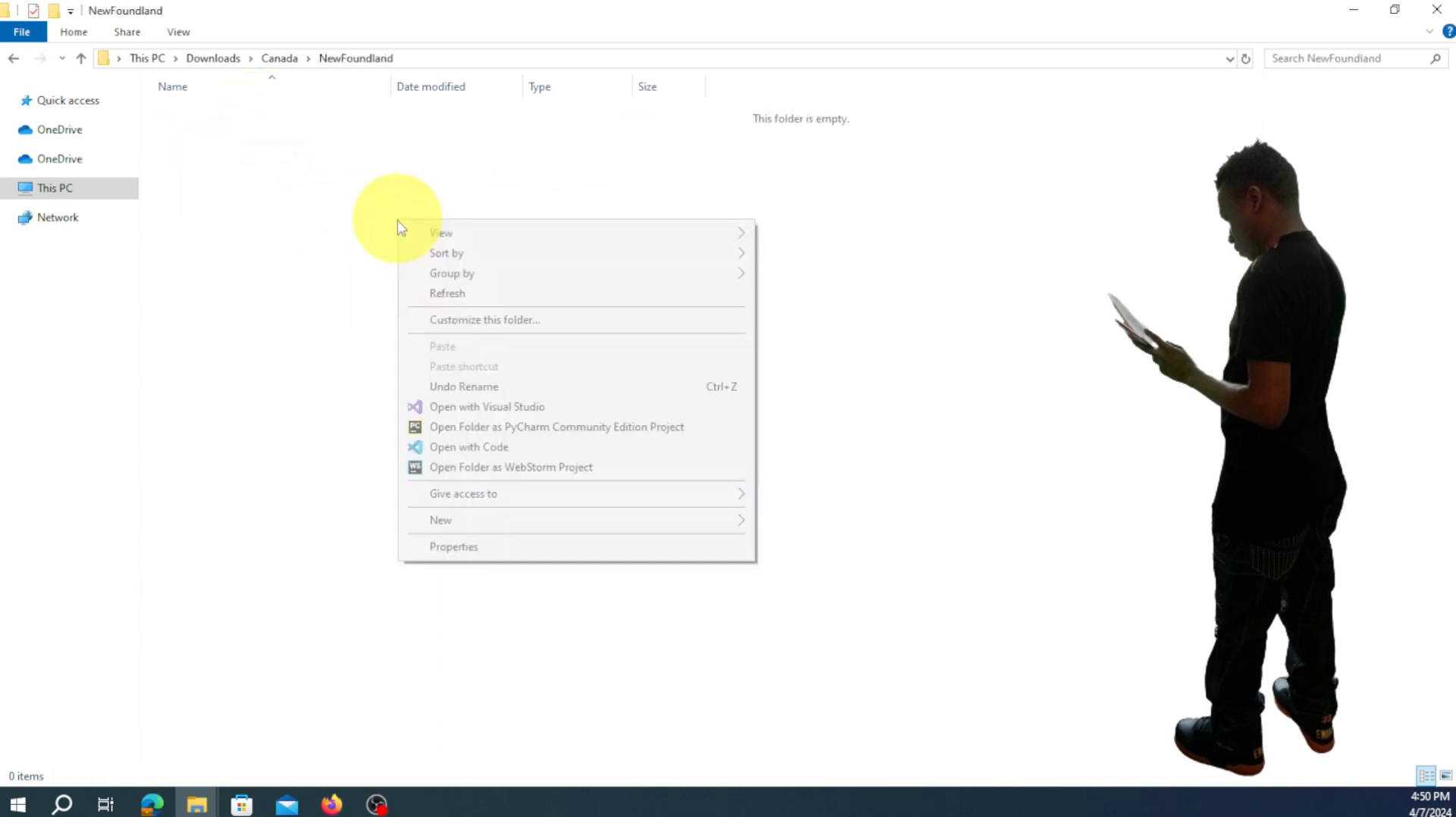
{"action": "mouse_move", "coordinate": [504, 521]}
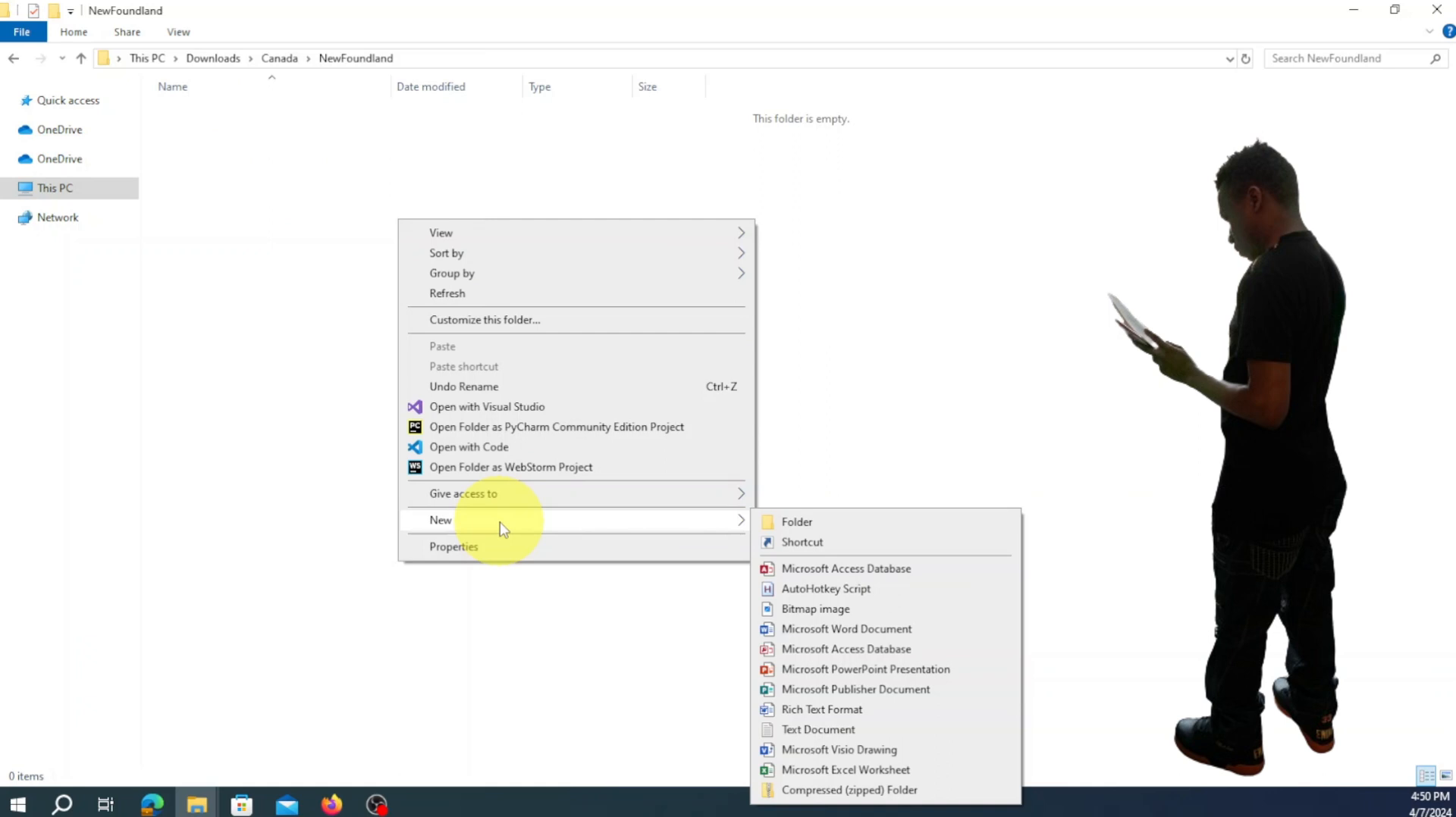
{"action": "left_click", "coordinate": [825, 524]}
{"action": "type", "text": "S"}
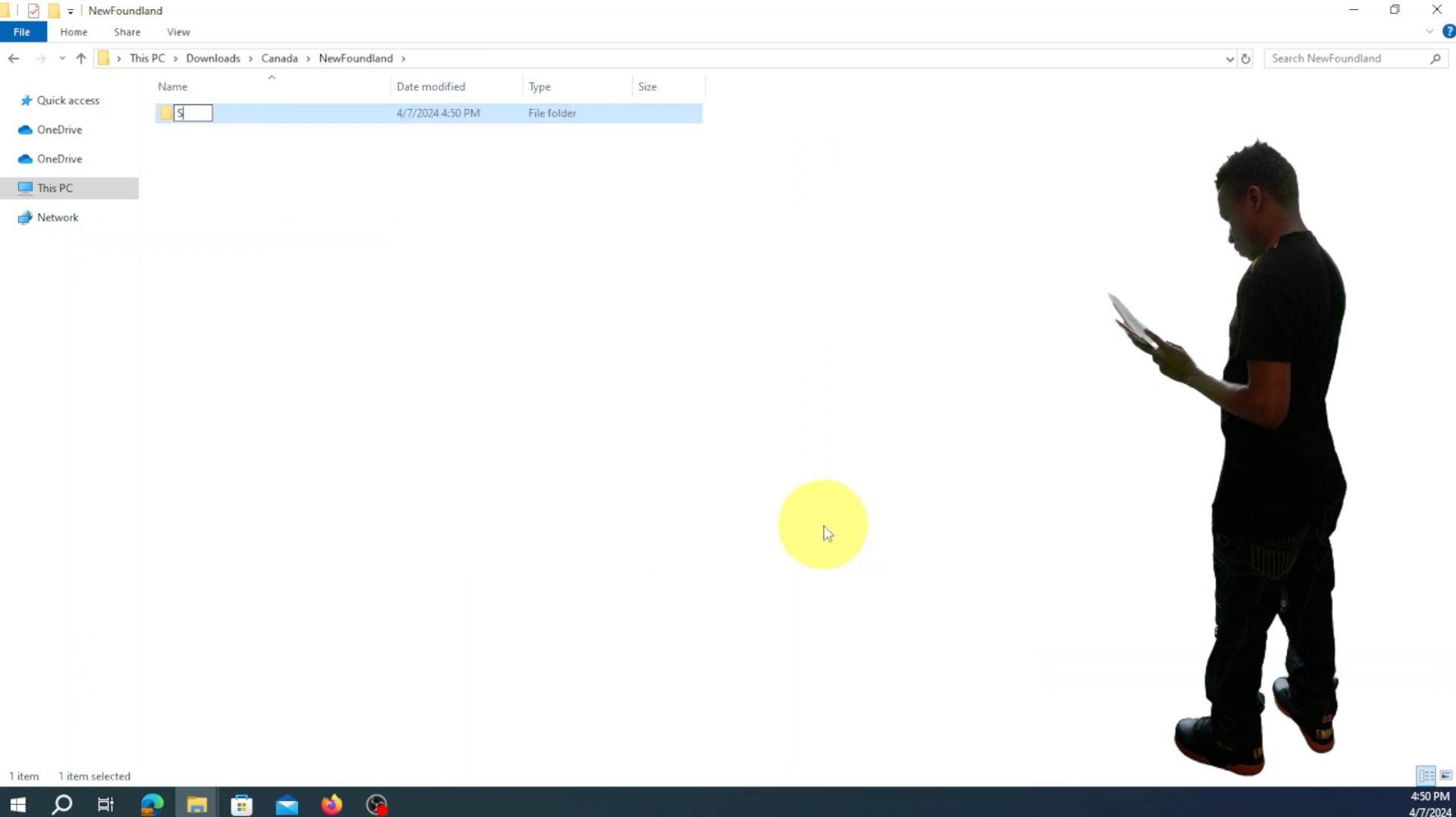
{"action": "type", "text": "t. John"}
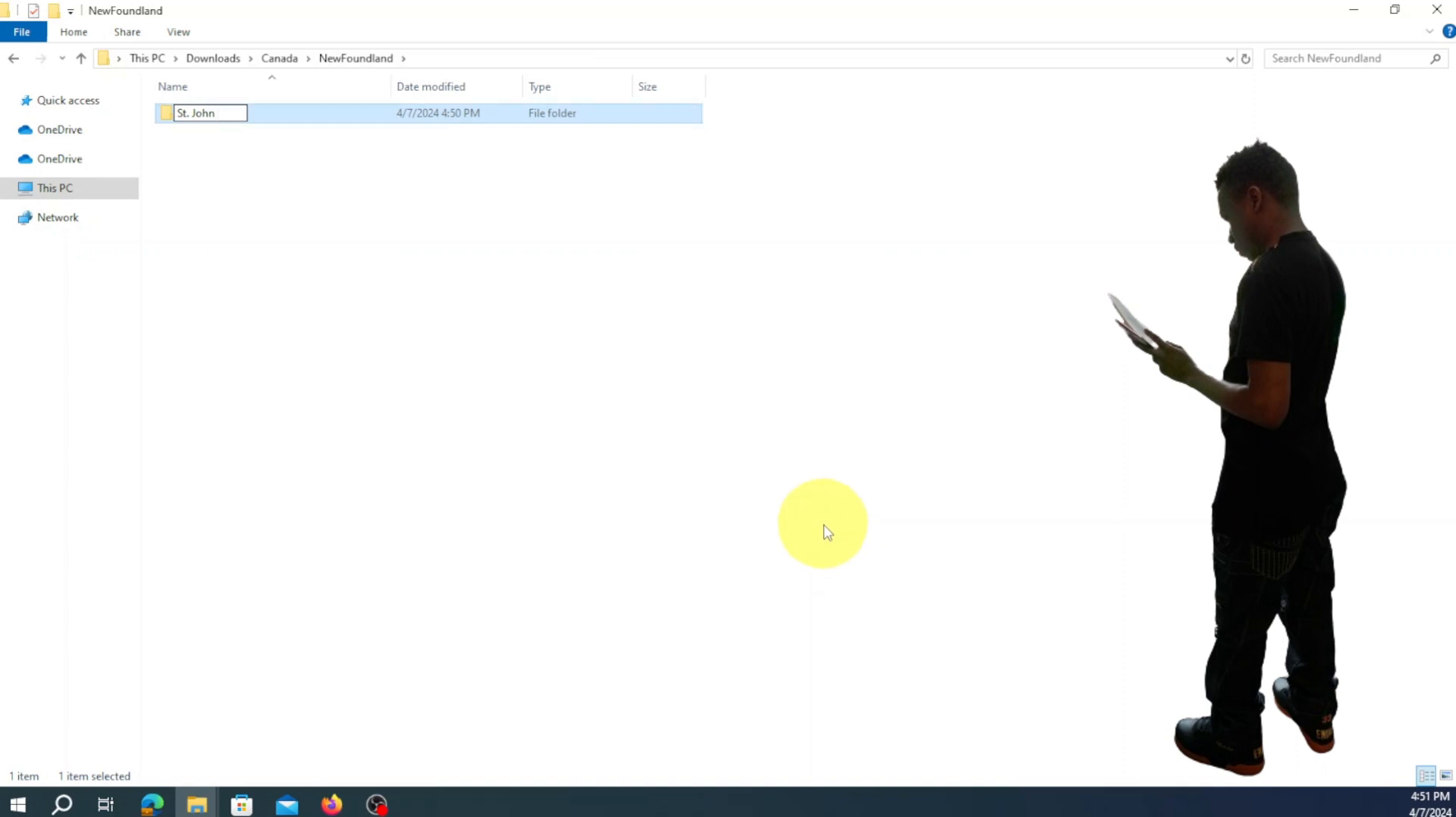
{"action": "left_click", "coordinate": [722, 379]}
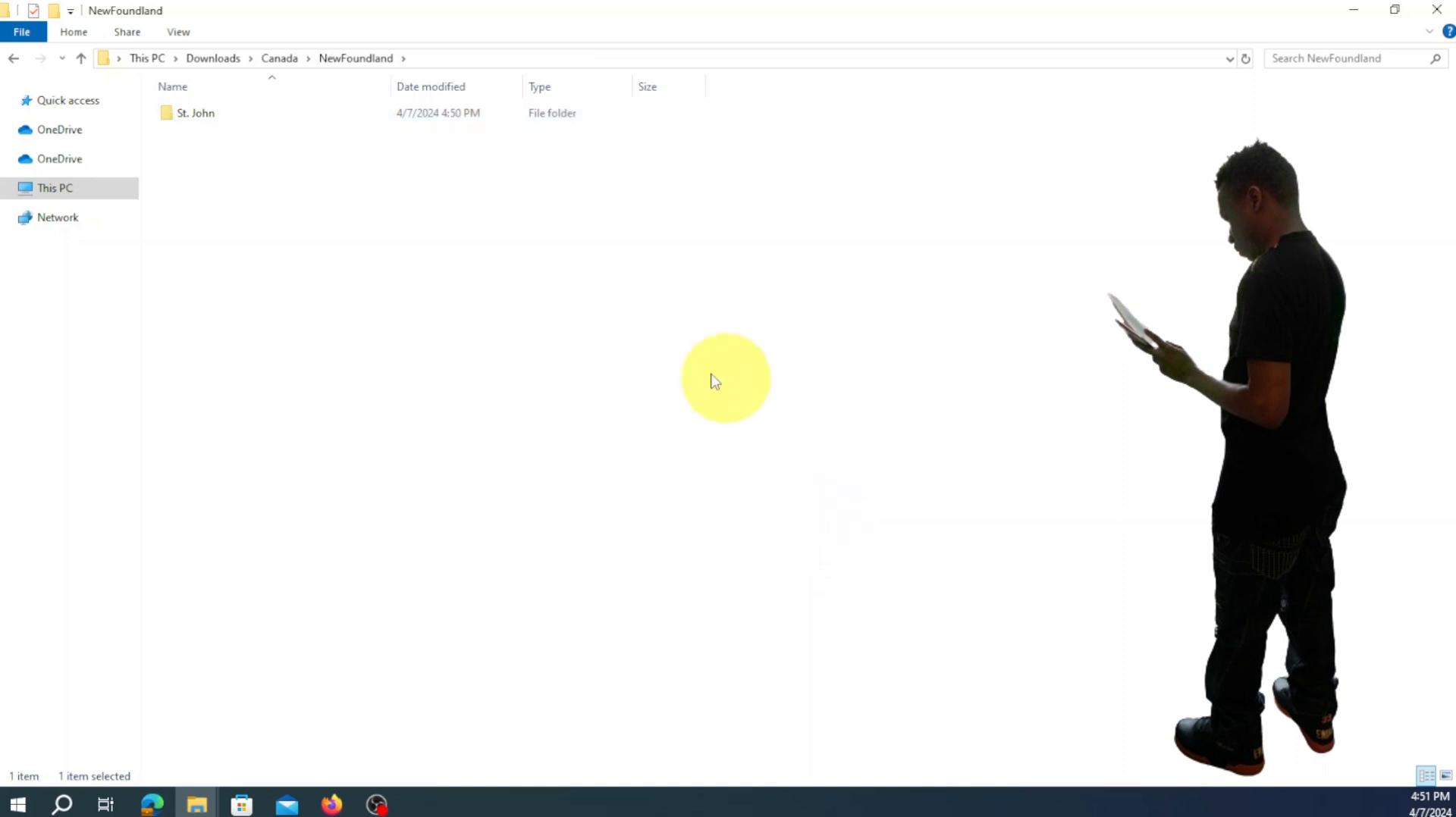
Return to the Downloads folder and set its layout to Large icons
{"action": "left_click", "coordinate": [13, 59]}
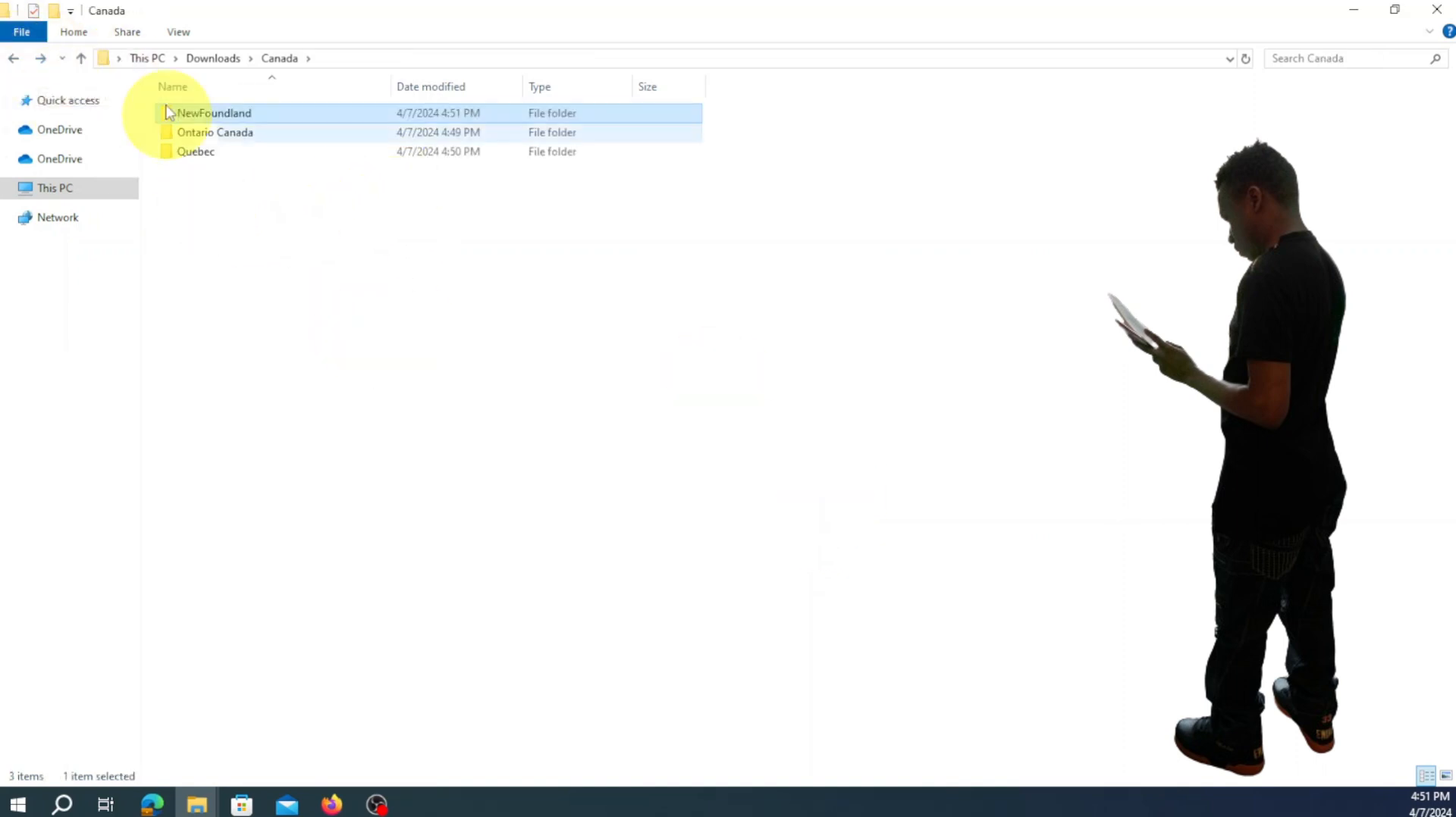
{"action": "left_click", "coordinate": [14, 60]}
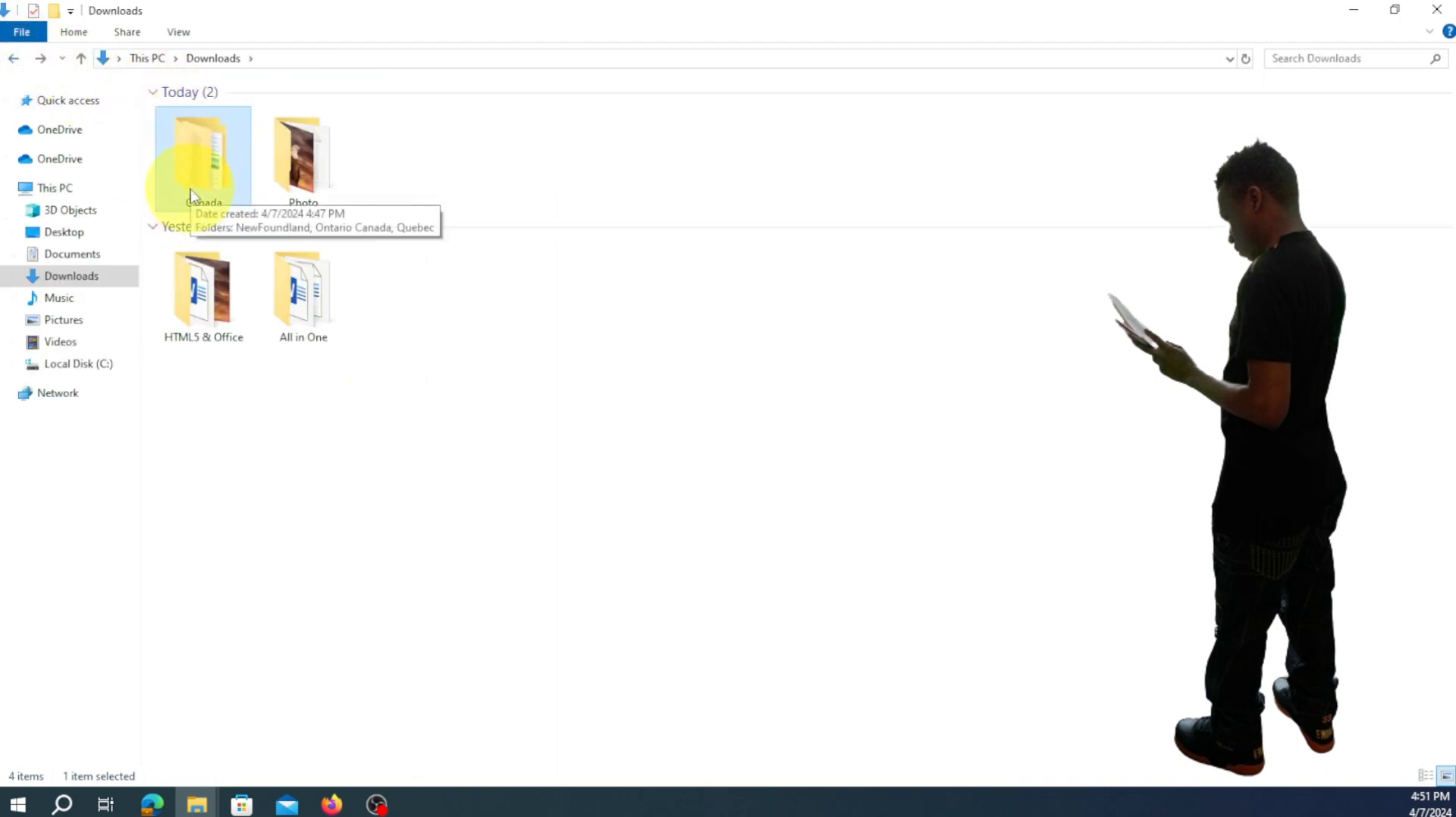
{"action": "left_click", "coordinate": [180, 35]}
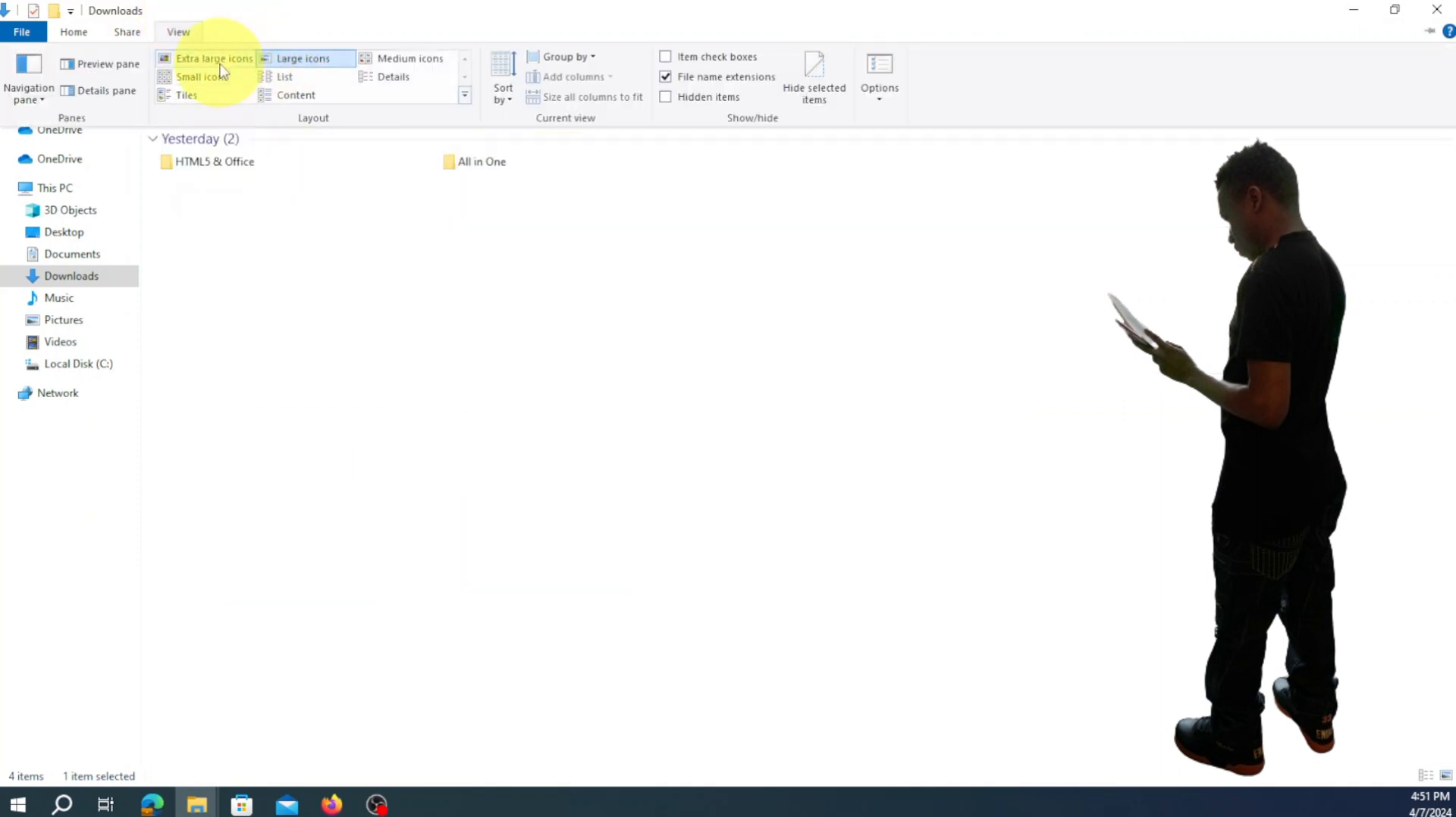
{"action": "left_click", "coordinate": [293, 61]}
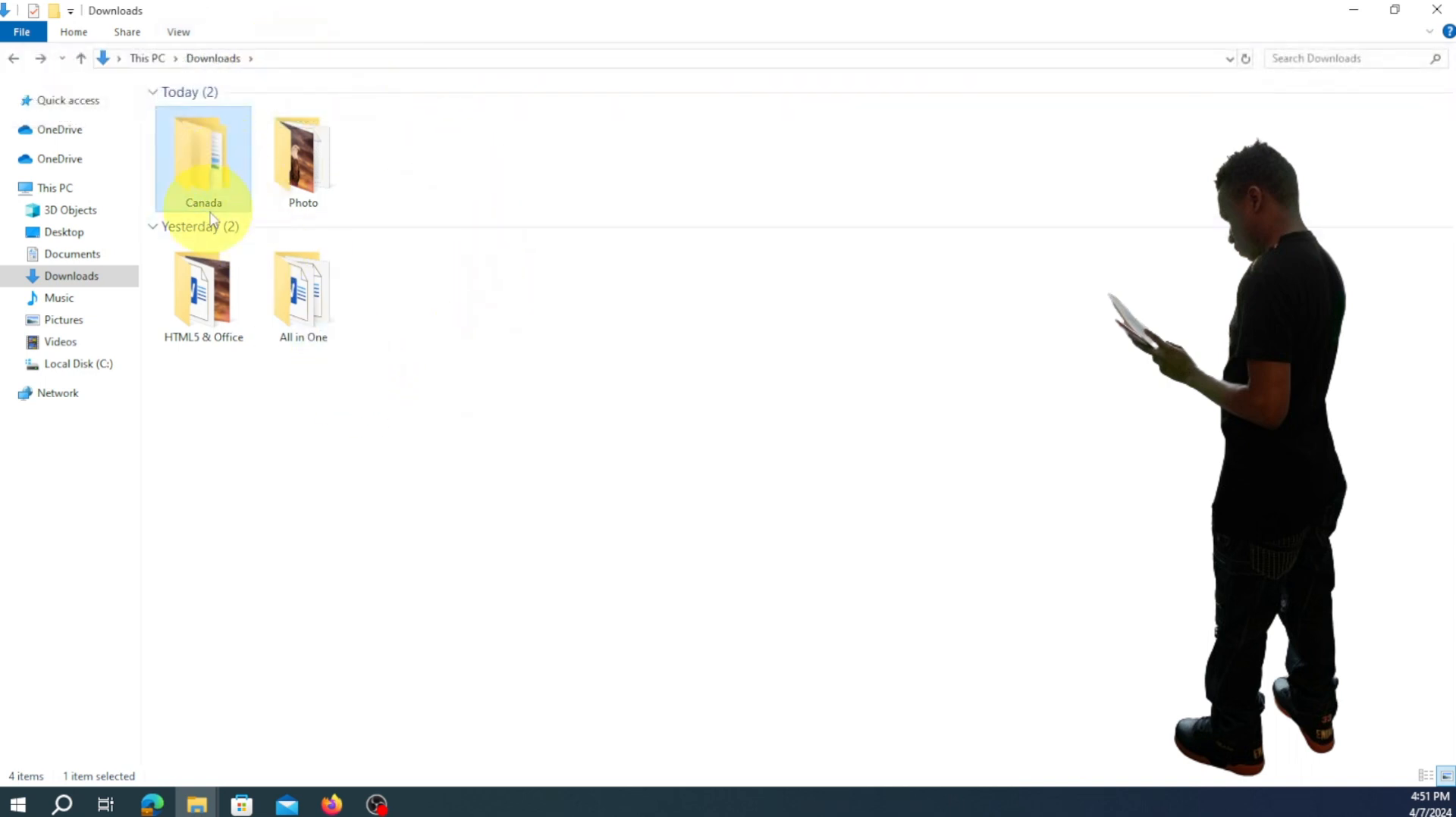
{"action": "mouse_move", "coordinate": [220, 179]}
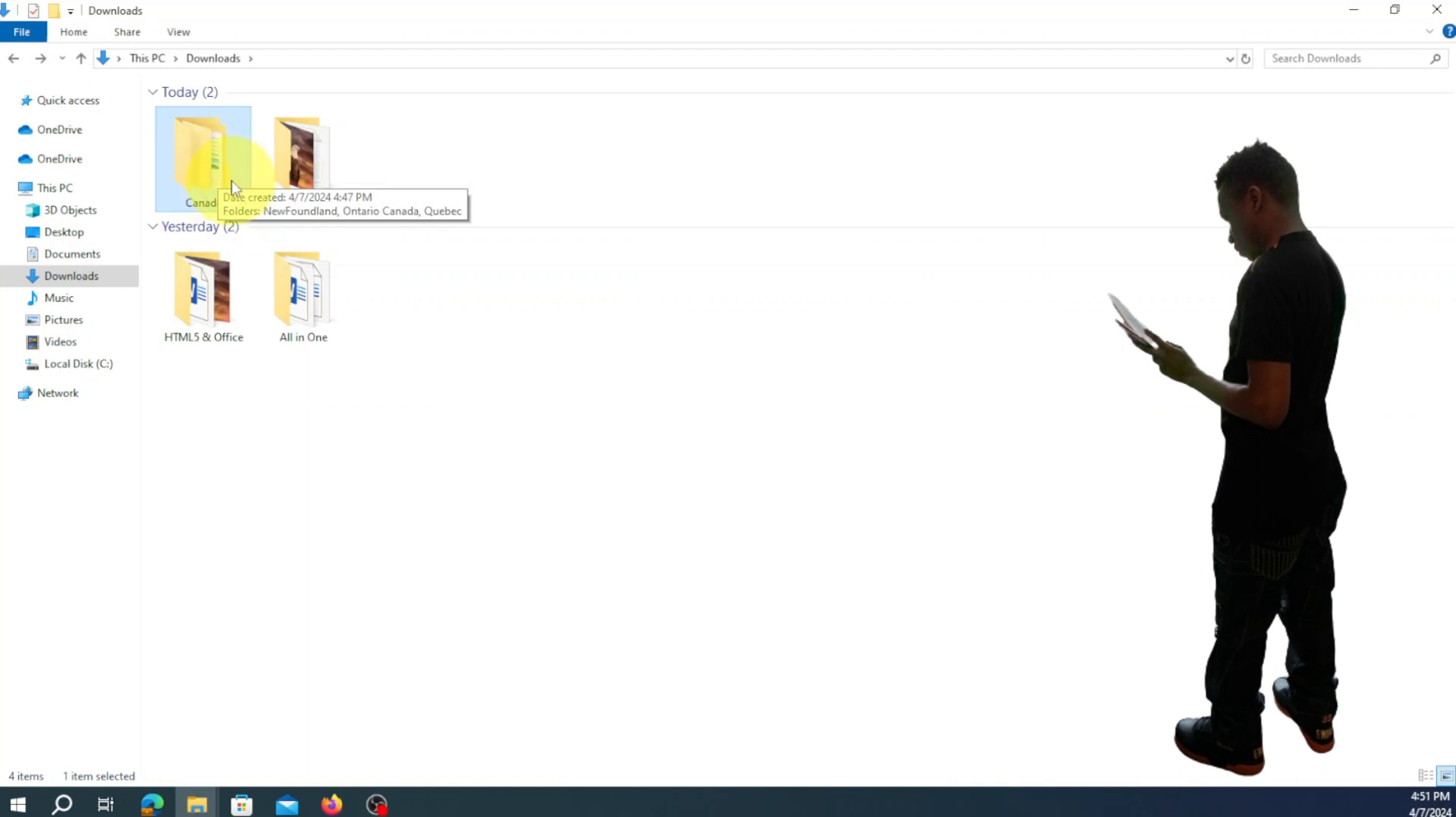
Open the Canada folder, go into Ontario Canada, and open its Ancaster folder
{"action": "double_click", "coordinate": [220, 178]}
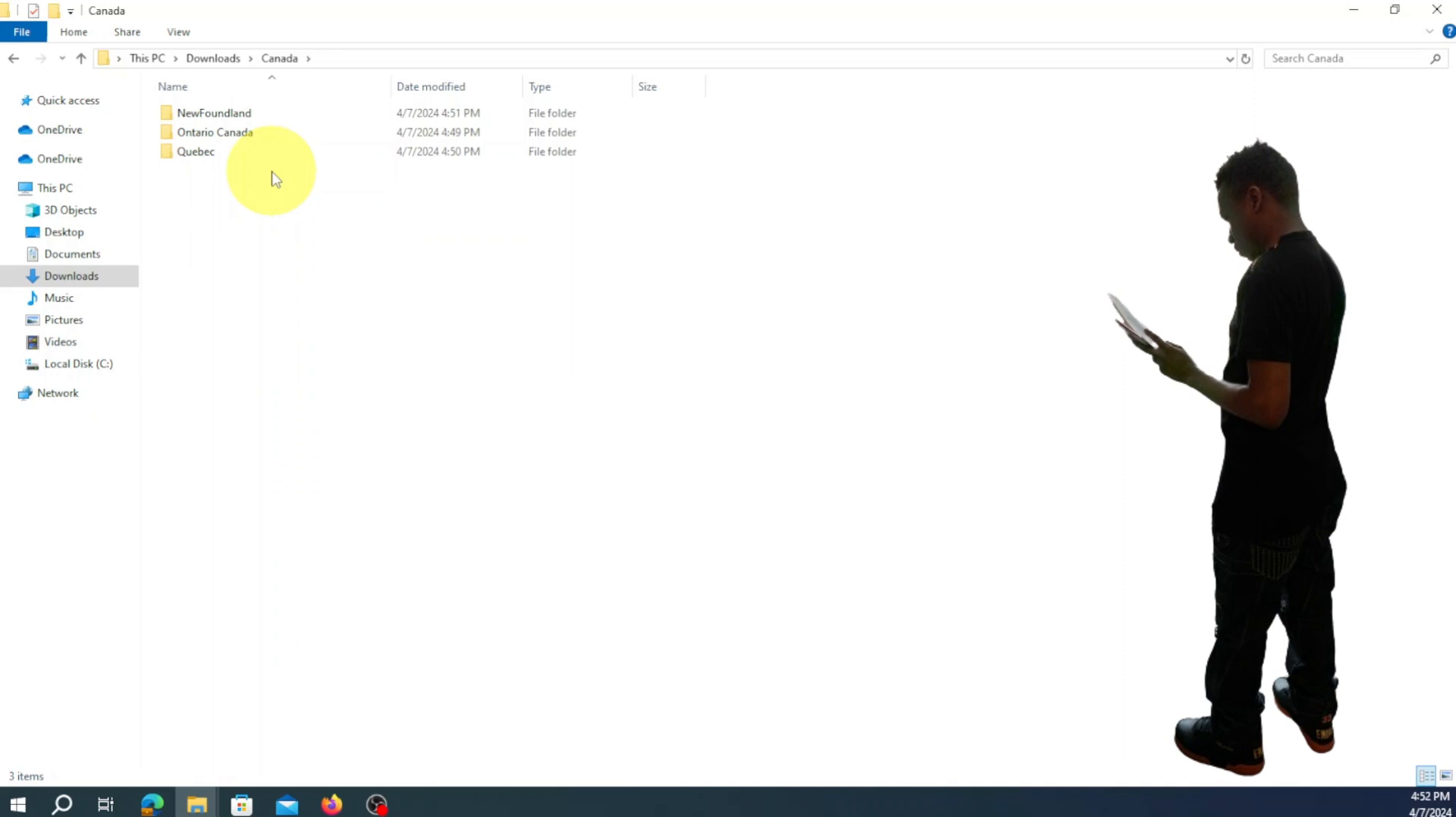
{"action": "left_click", "coordinate": [250, 135]}
{"action": "double_click", "coordinate": [249, 135]}
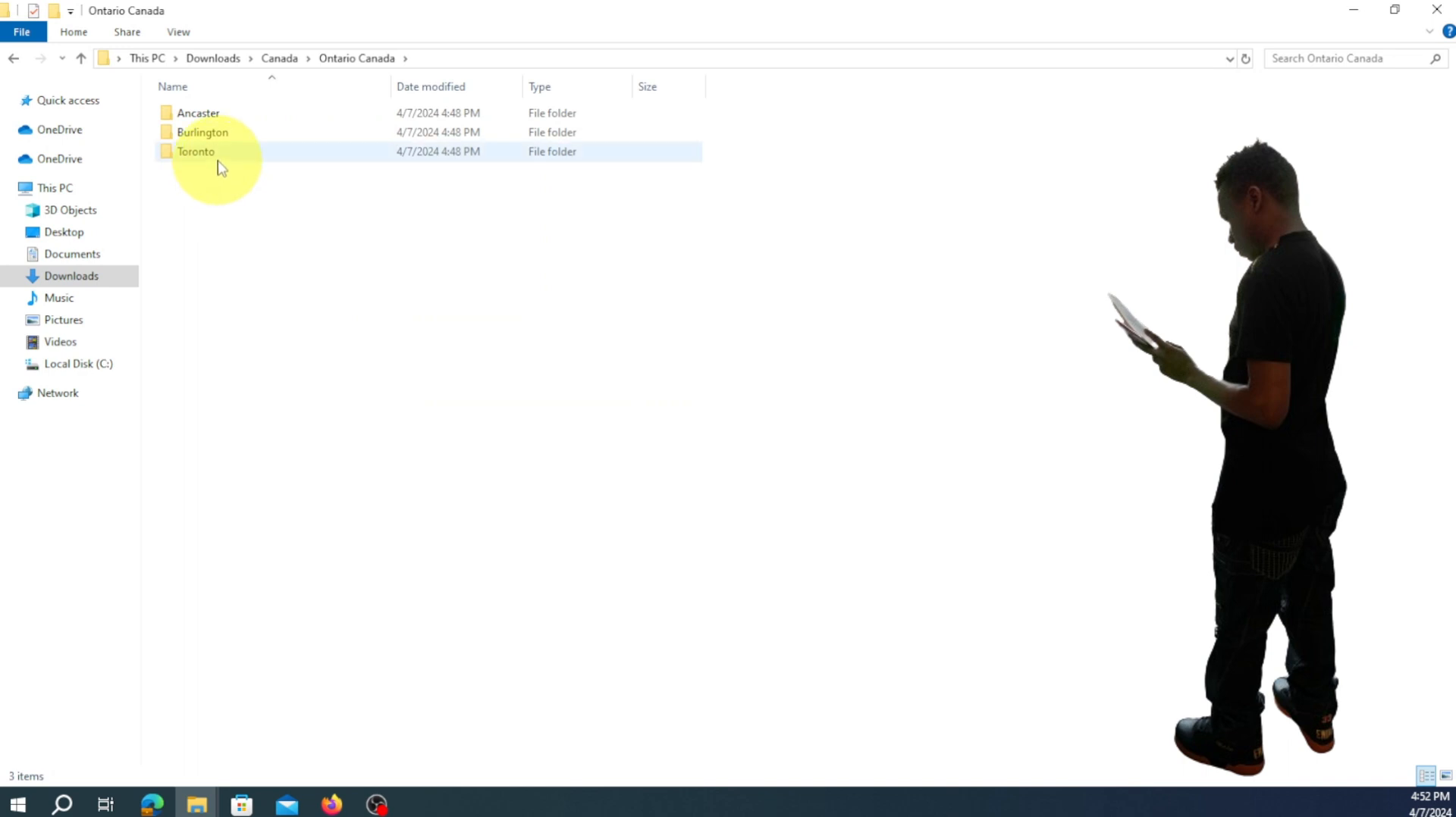
{"action": "double_click", "coordinate": [224, 120]}
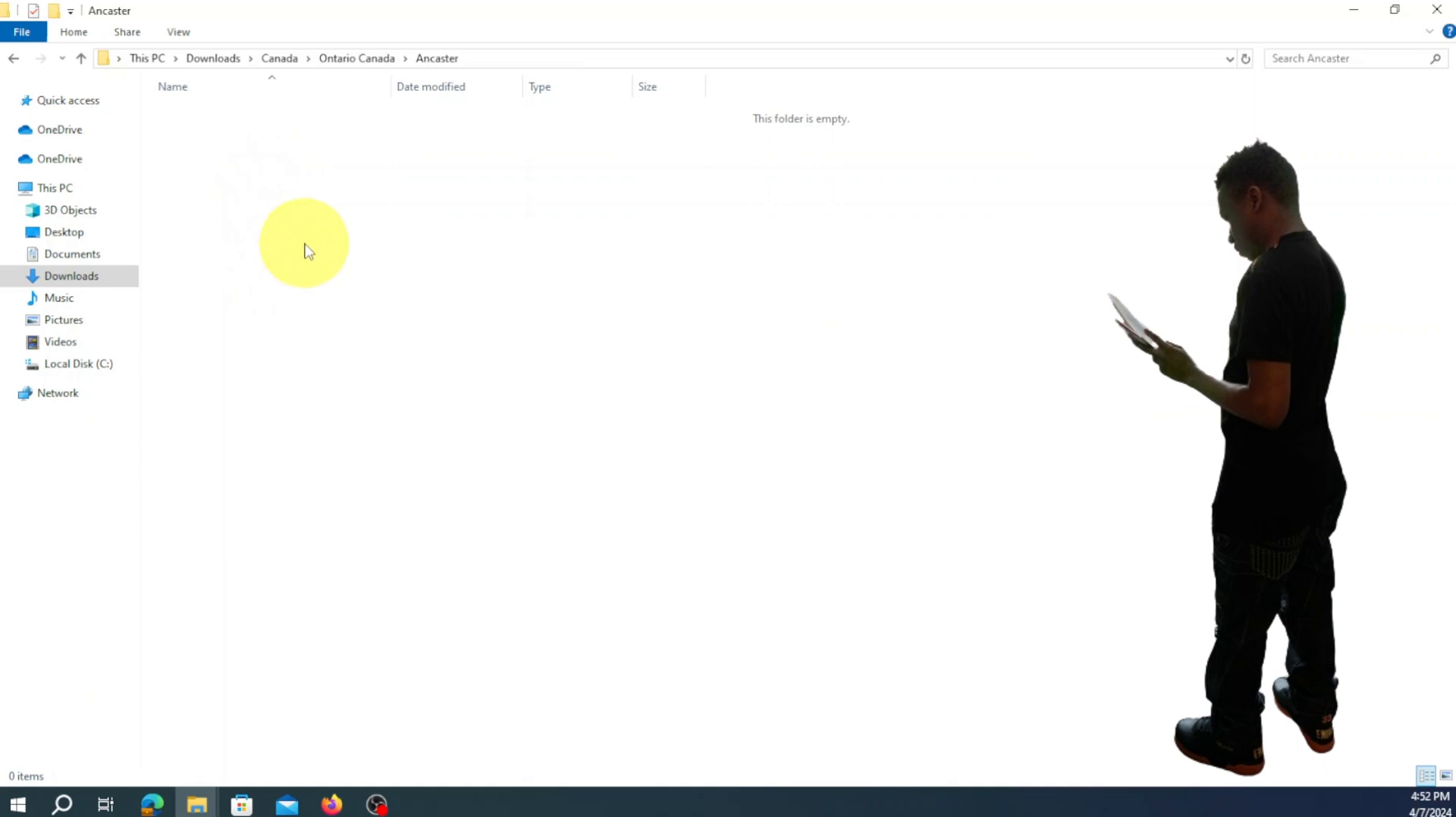
Create a new Microsoft Word document in the Ancaster folder and name it Governments.docx
{"action": "right_click", "coordinate": [305, 244]}
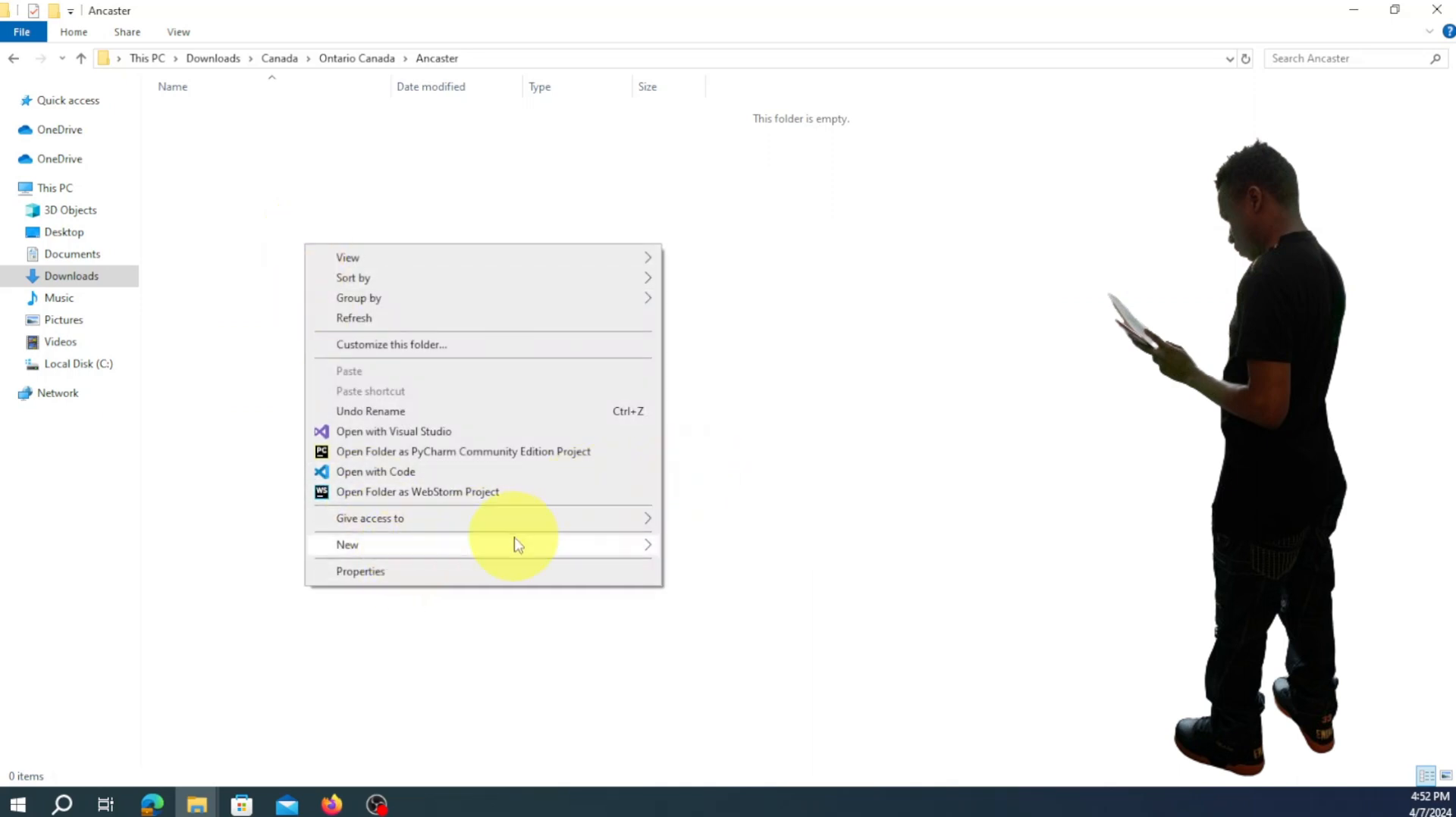
{"action": "mouse_move", "coordinate": [518, 545]}
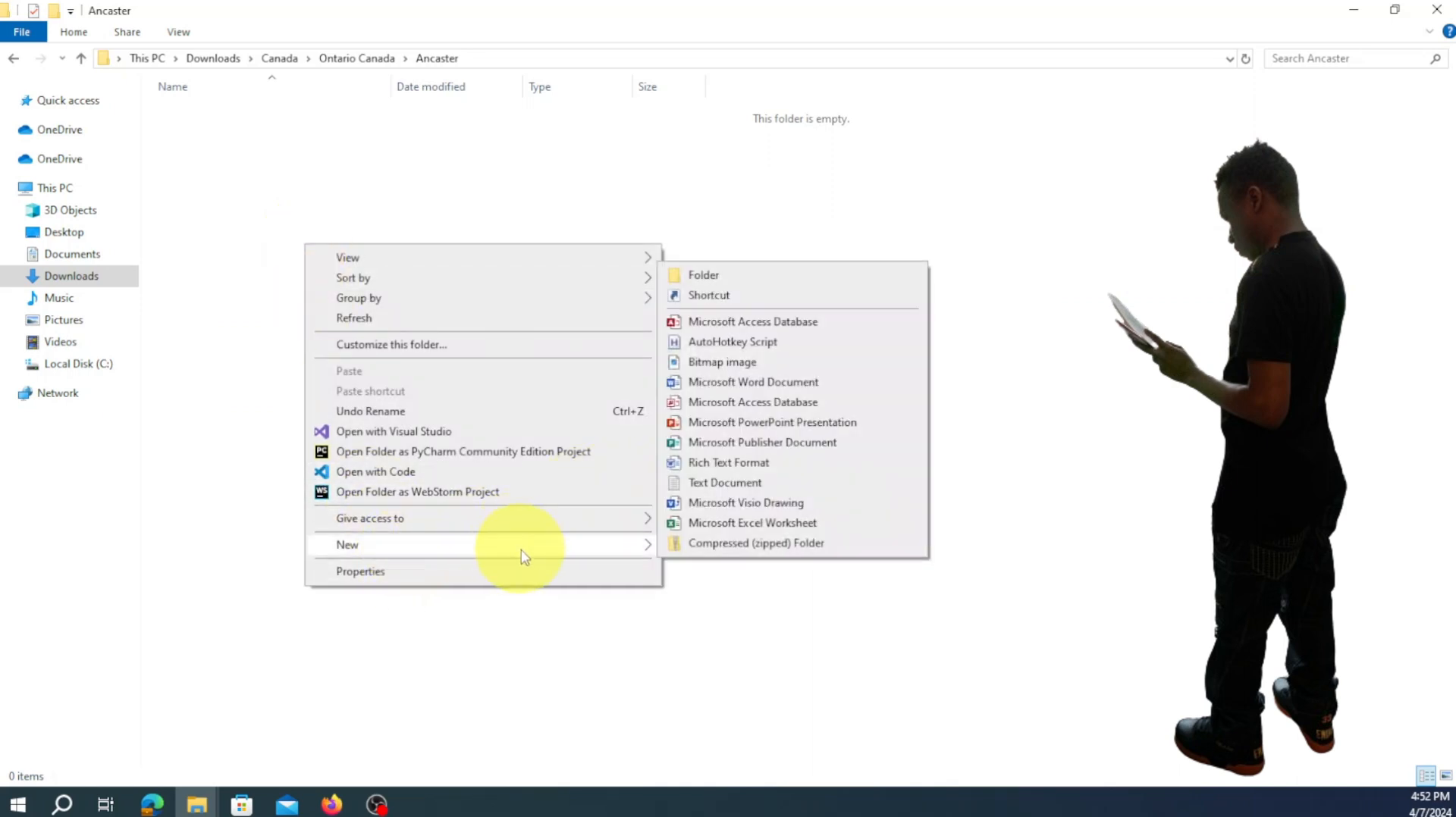
{"action": "left_click", "coordinate": [789, 384]}
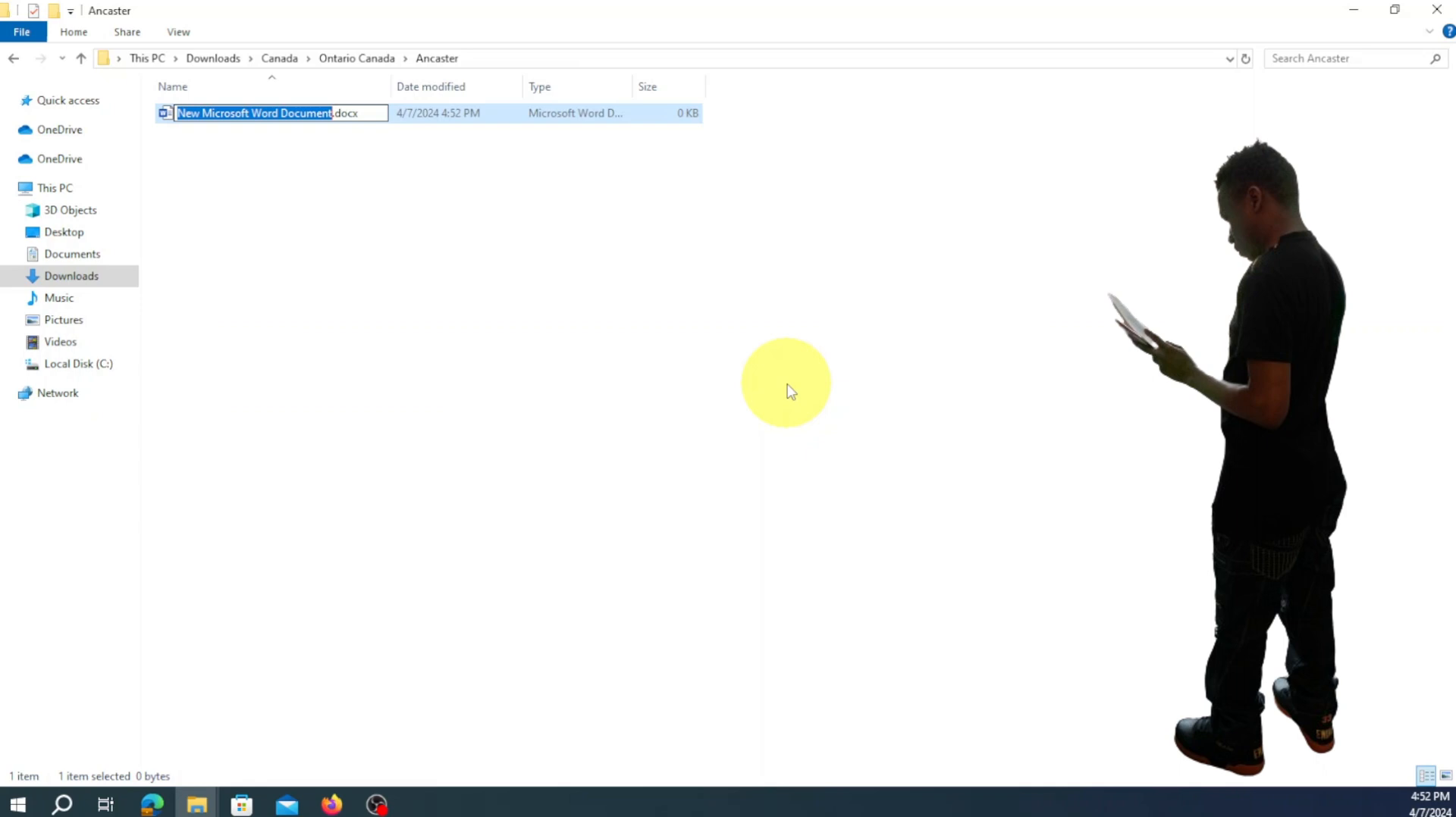
{"action": "type", "text": "Govern"}
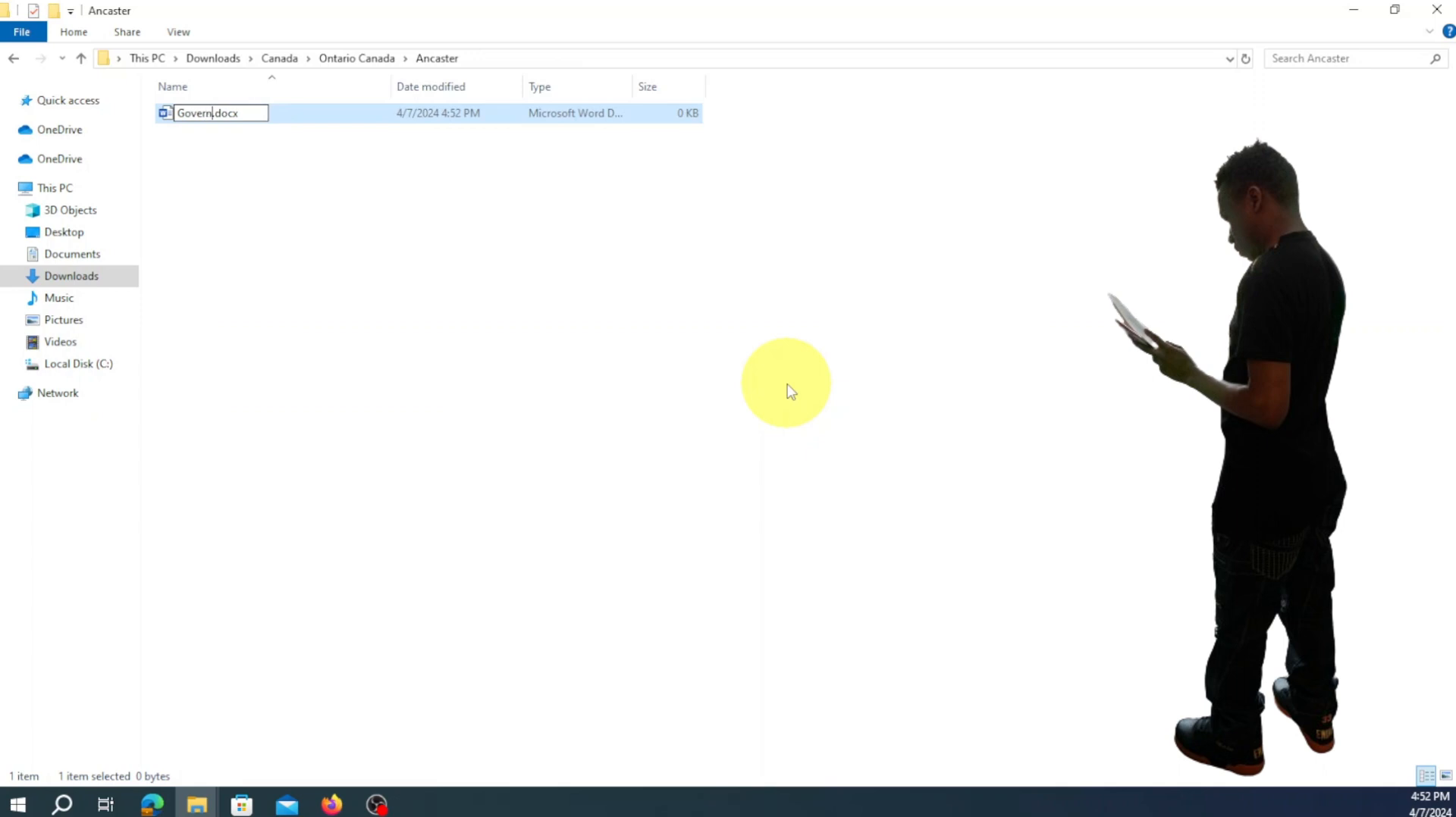
{"action": "type", "text": "ments"}
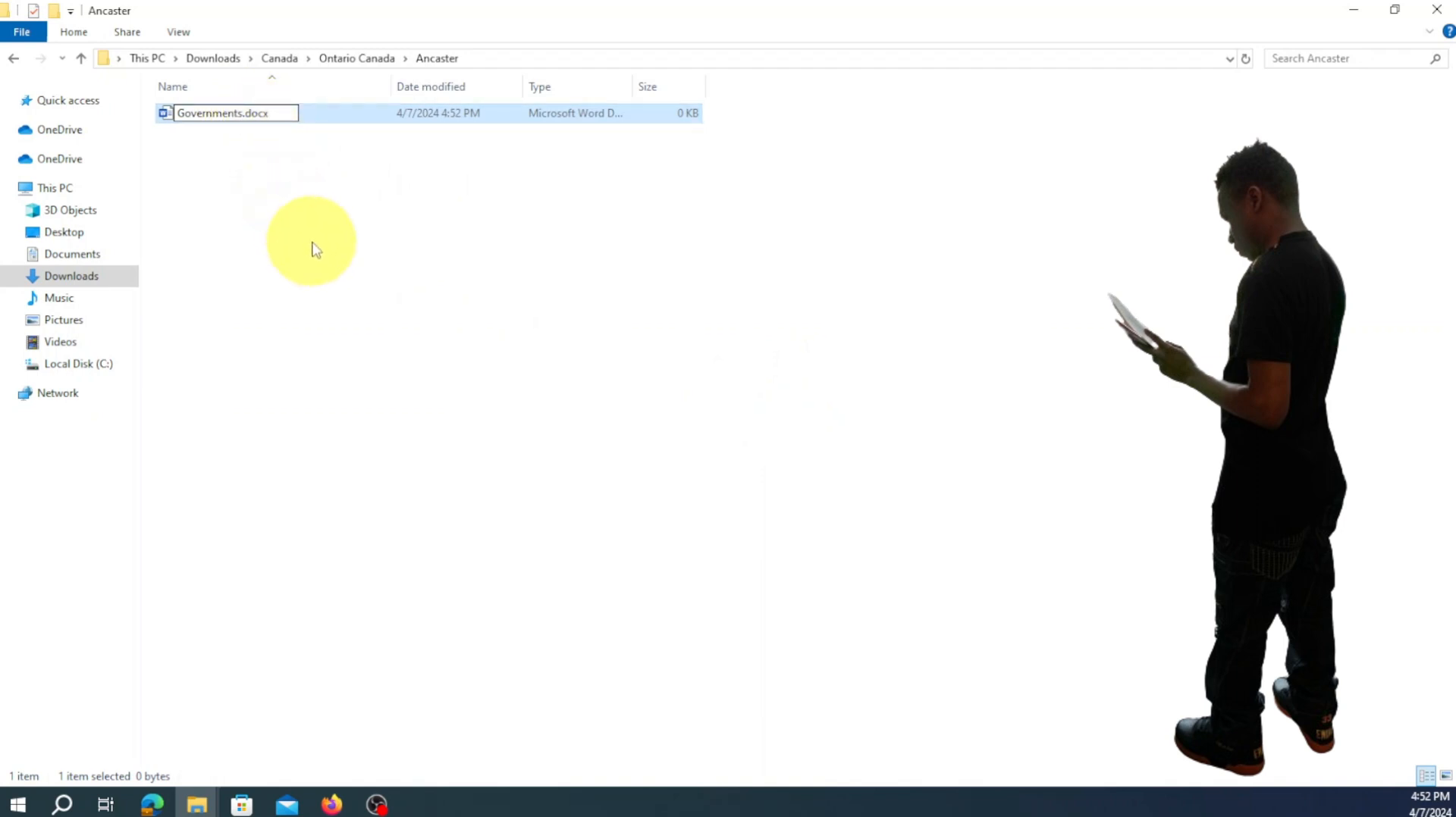
{"action": "left_click", "coordinate": [316, 251]}
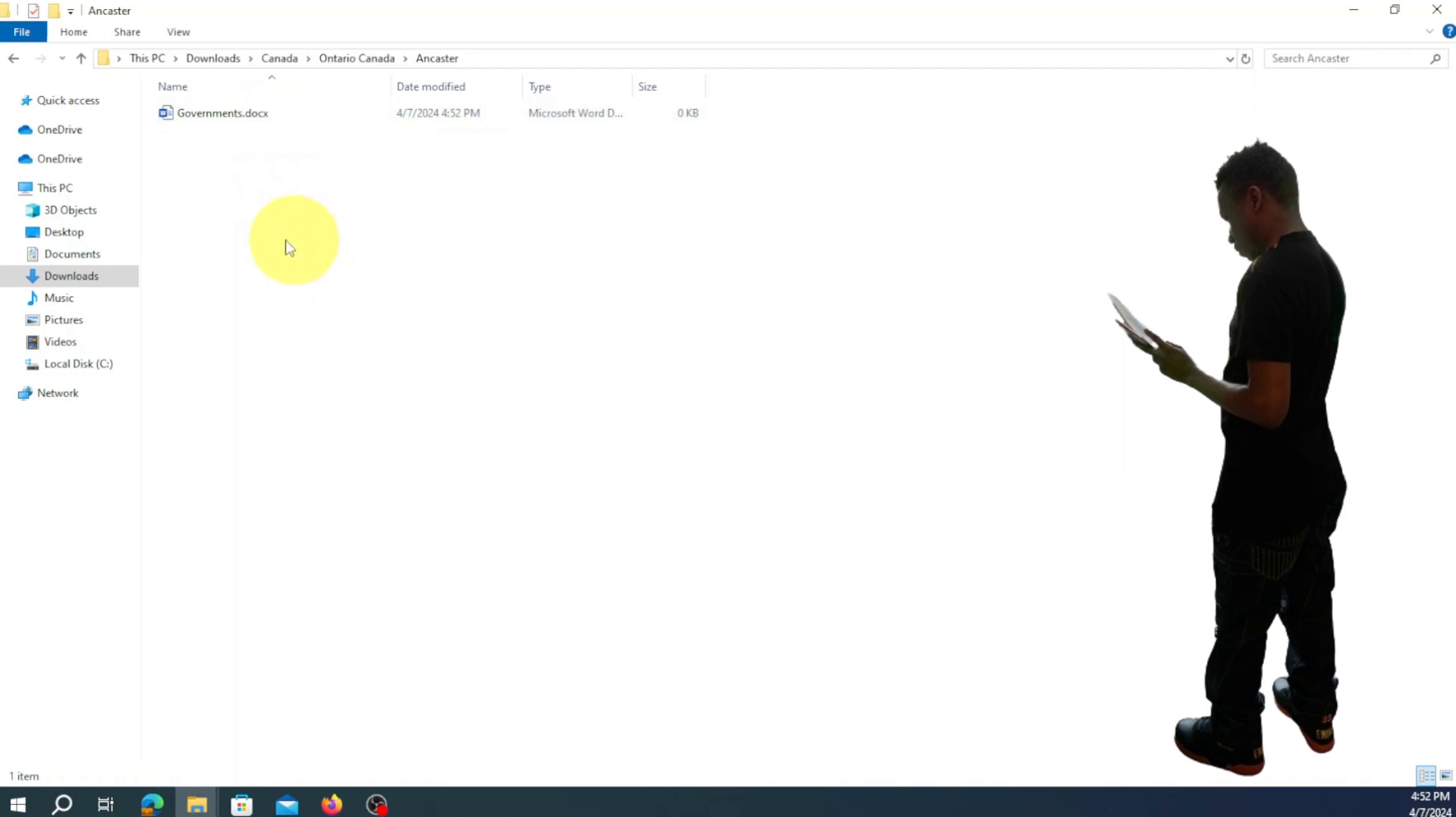
Open Governments.docx in Word and maximize its window
{"action": "left_click", "coordinate": [251, 119]}
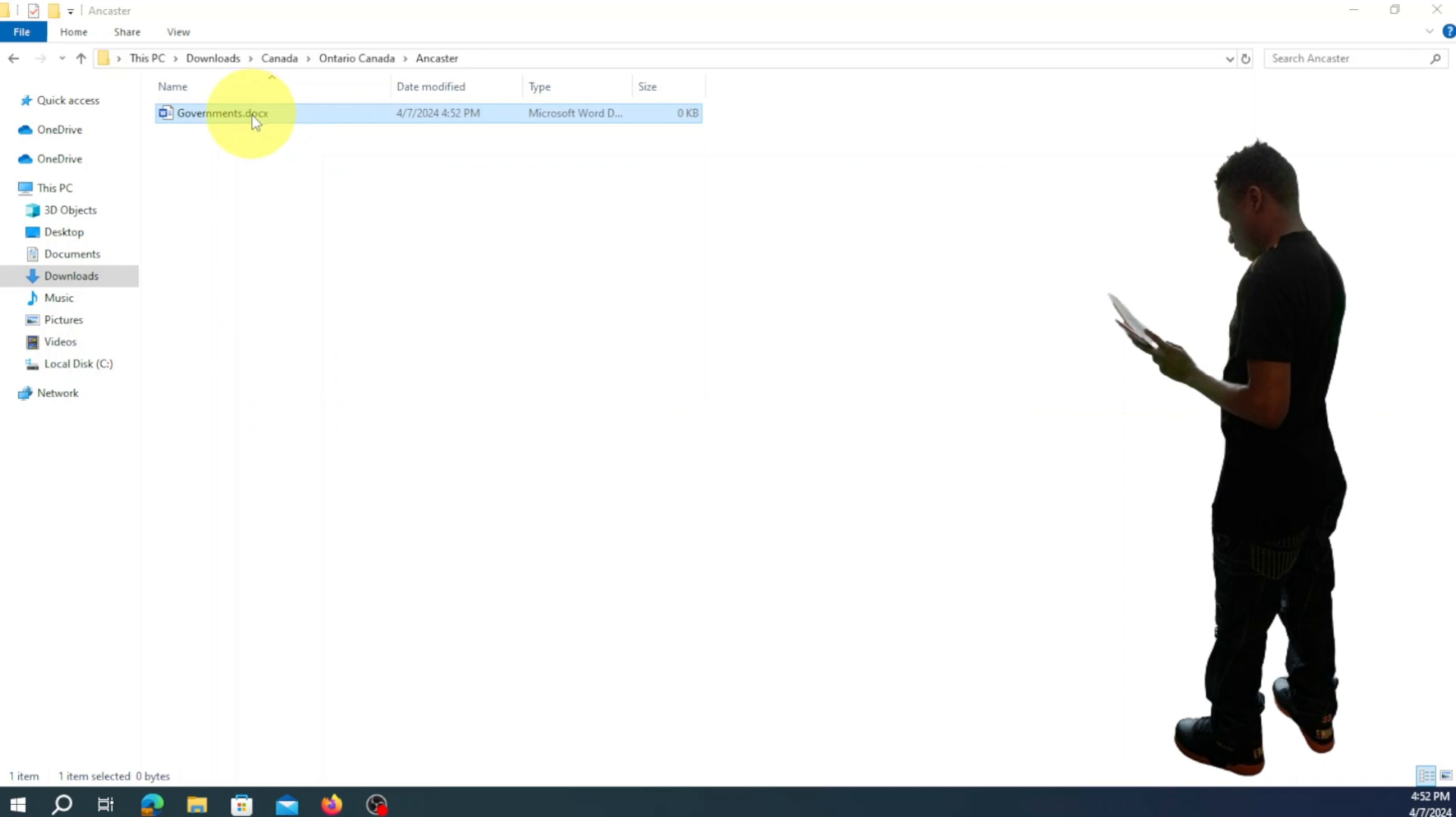
{"action": "double_click", "coordinate": [255, 118]}
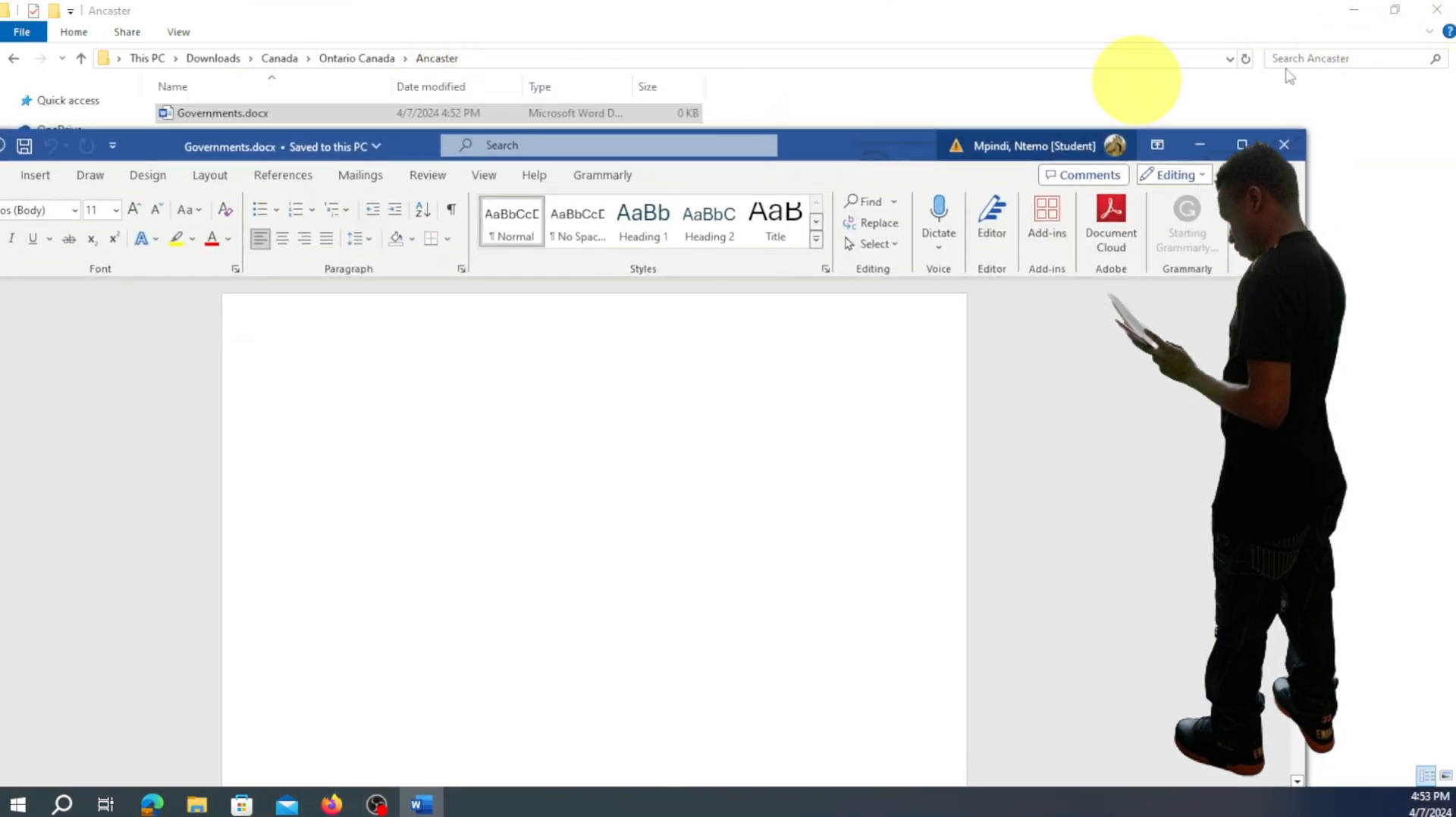
{"action": "left_click", "coordinate": [1243, 145]}
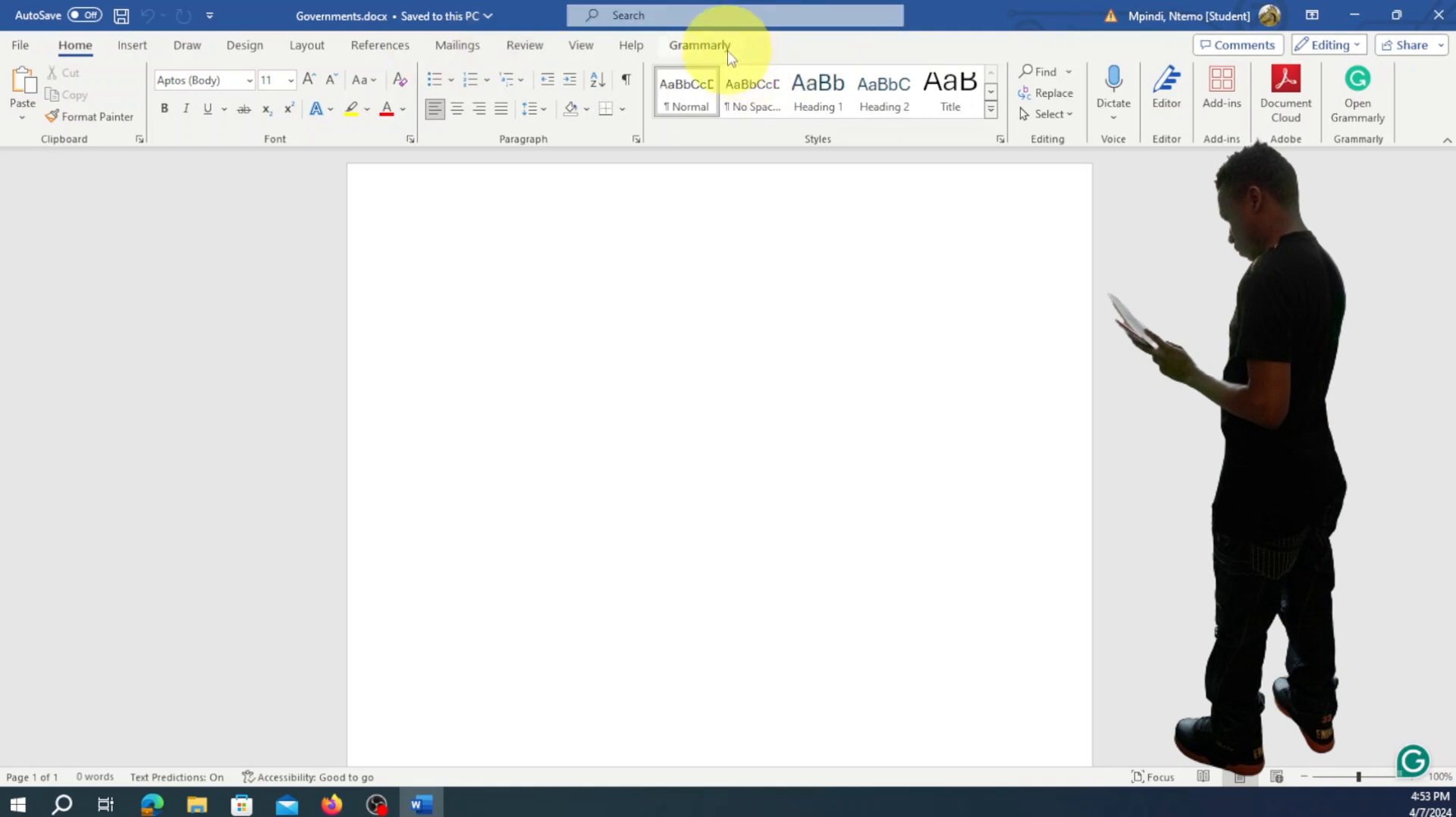
Open Word Options and look through the Display, Proofing, Save, Language, Accessibility and Advanced settings
{"action": "left_click", "coordinate": [28, 47]}
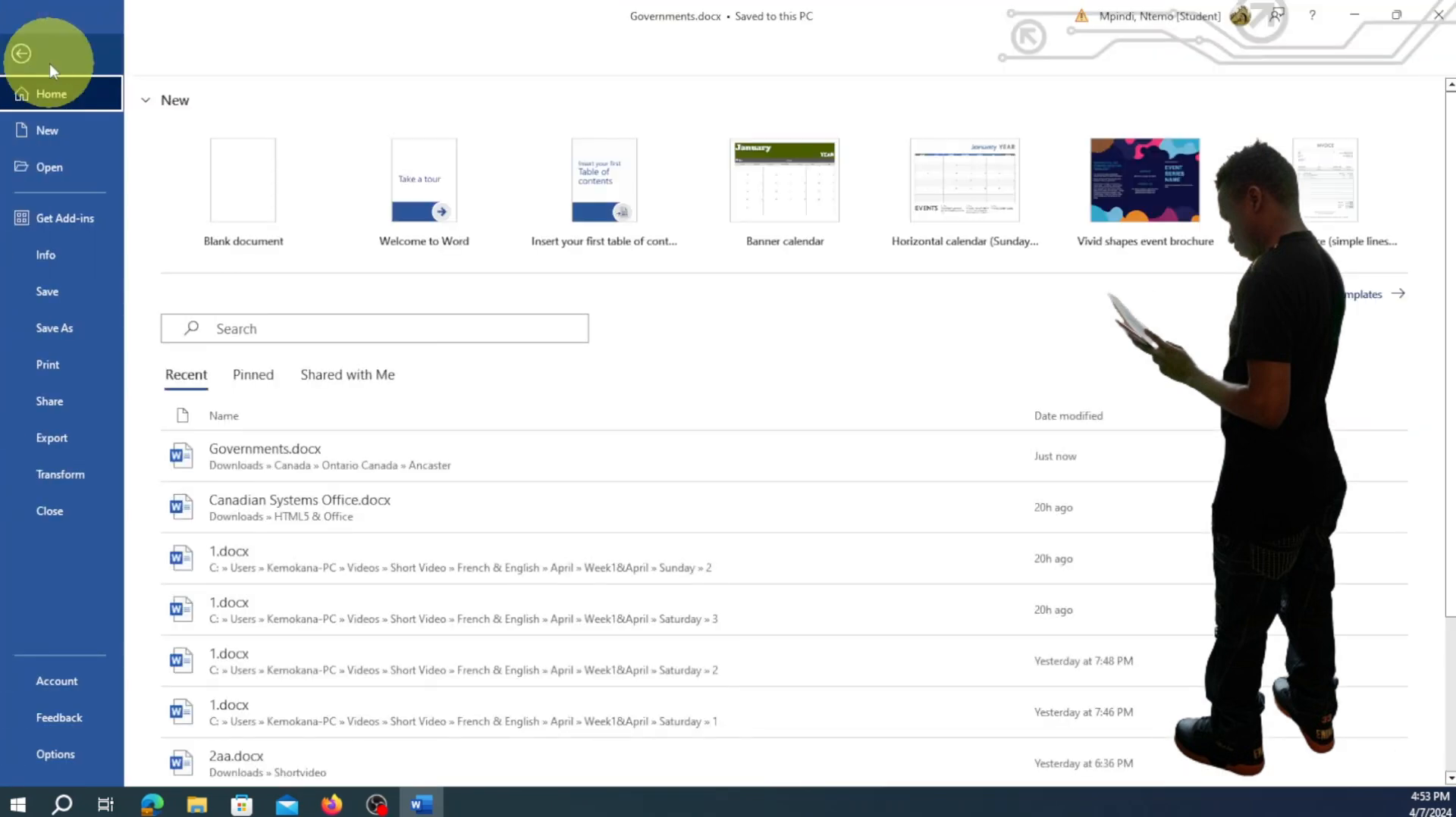
{"action": "left_click", "coordinate": [76, 757]}
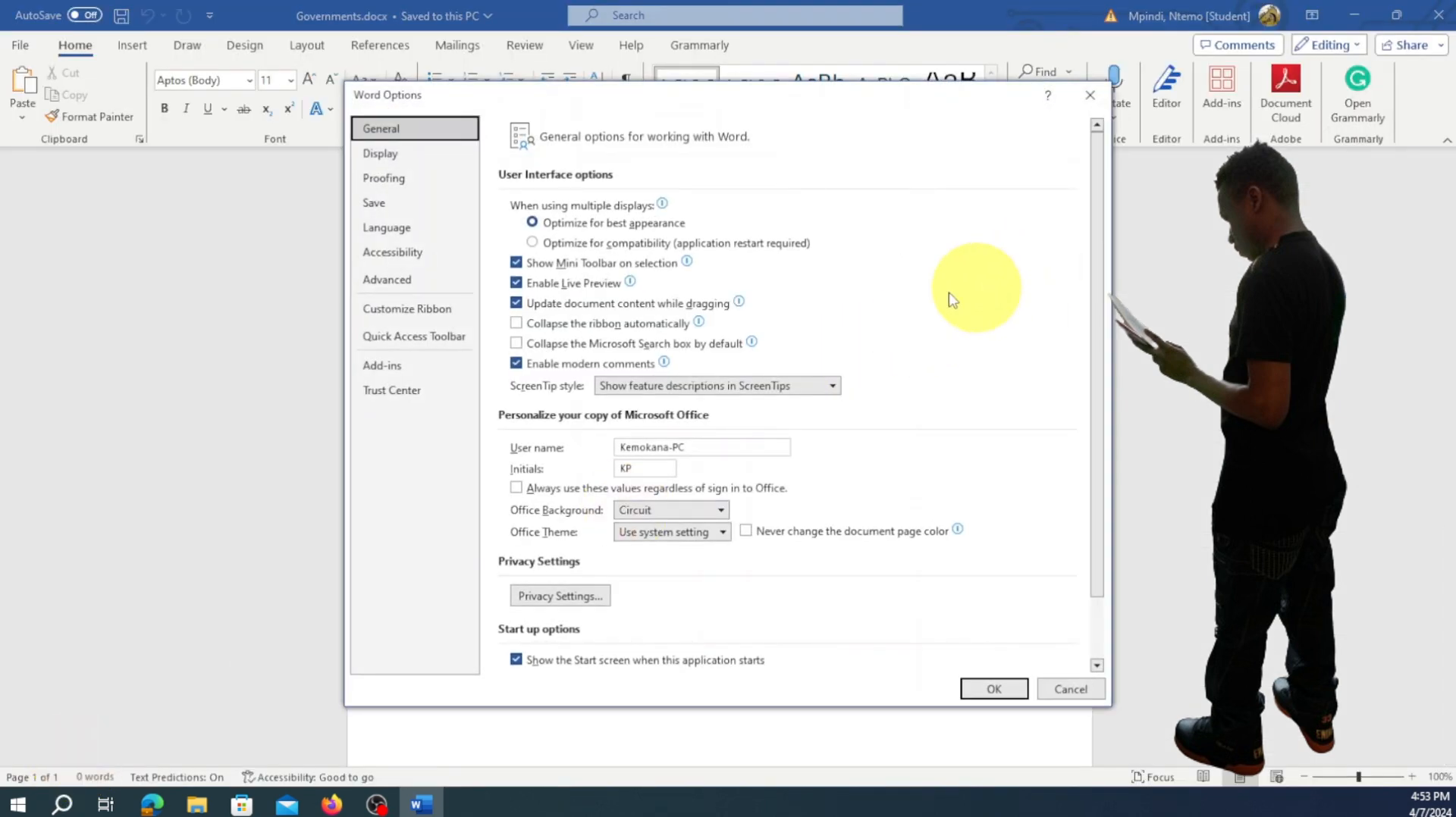
{"action": "left_click", "coordinate": [410, 166]}
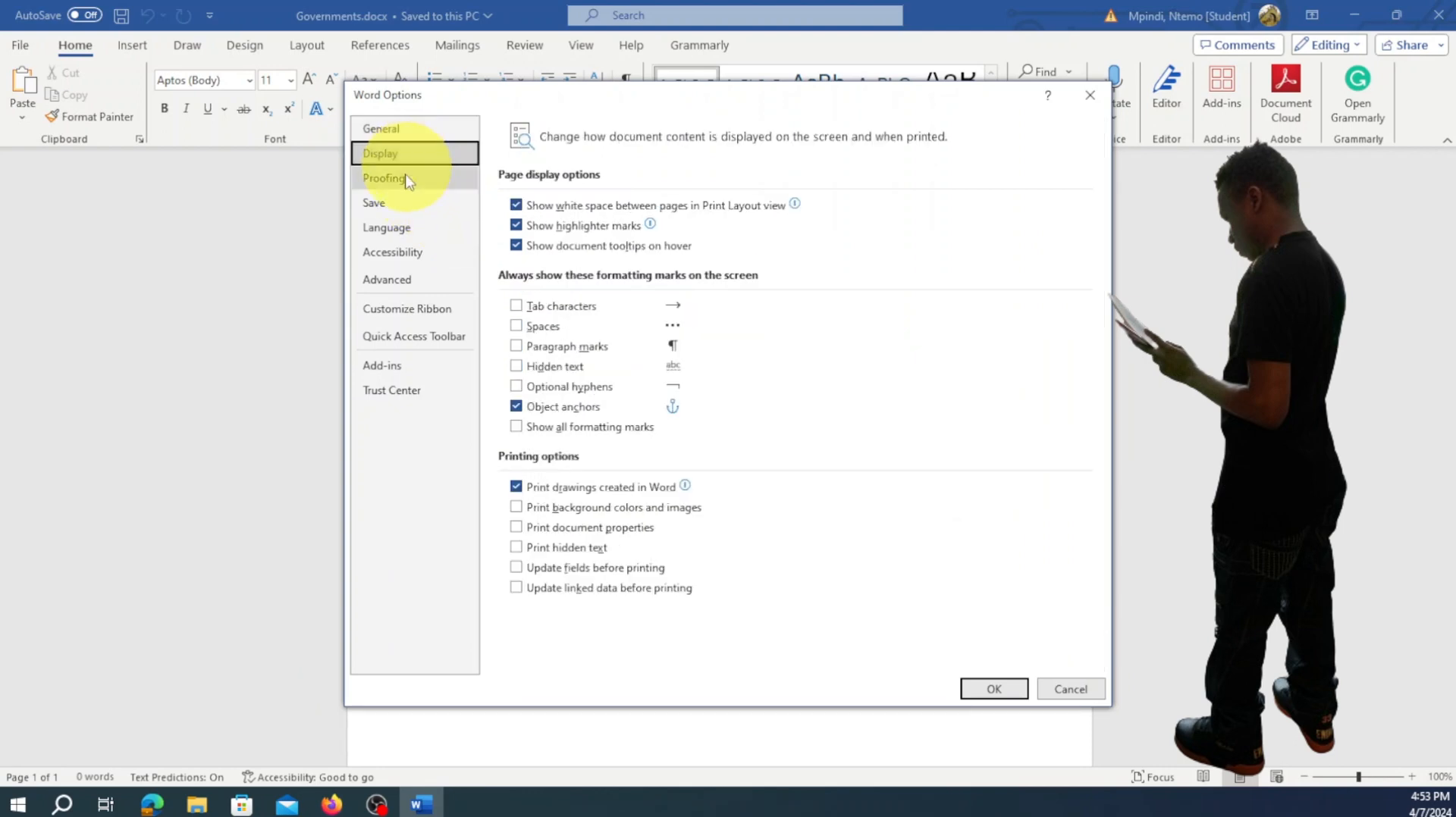
{"action": "left_click", "coordinate": [406, 191]}
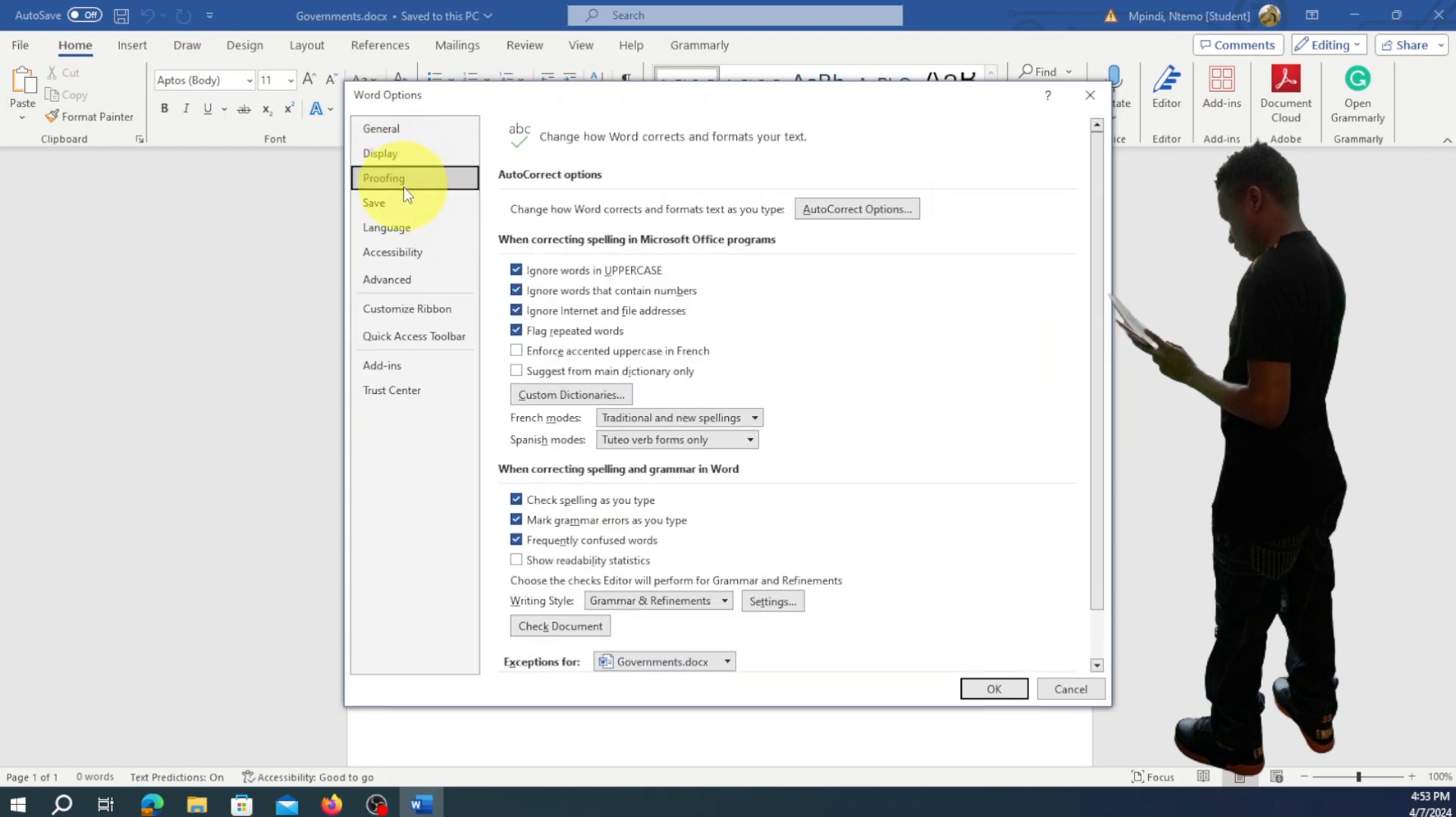
{"action": "left_click", "coordinate": [404, 207]}
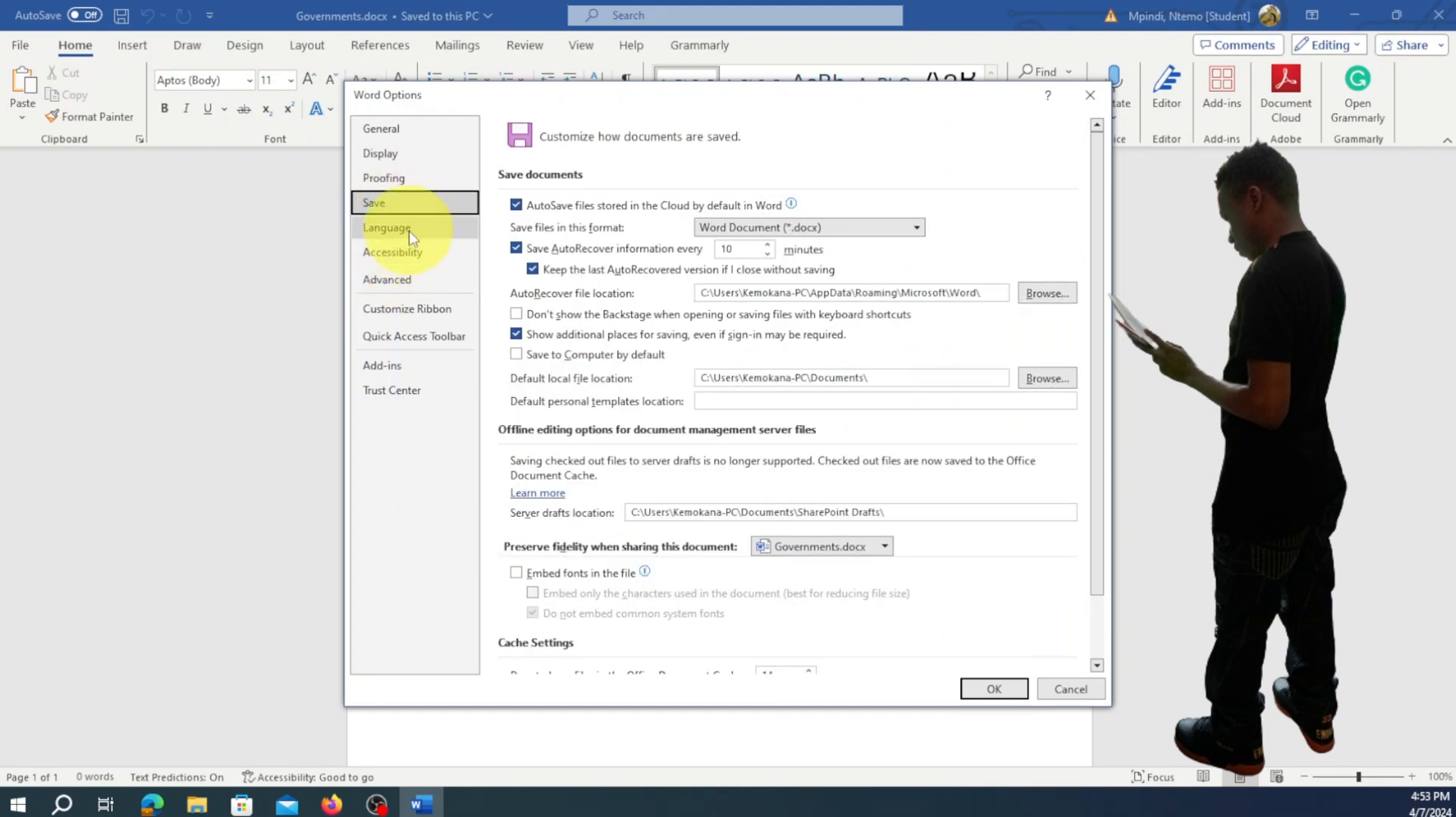
{"action": "left_click", "coordinate": [410, 235]}
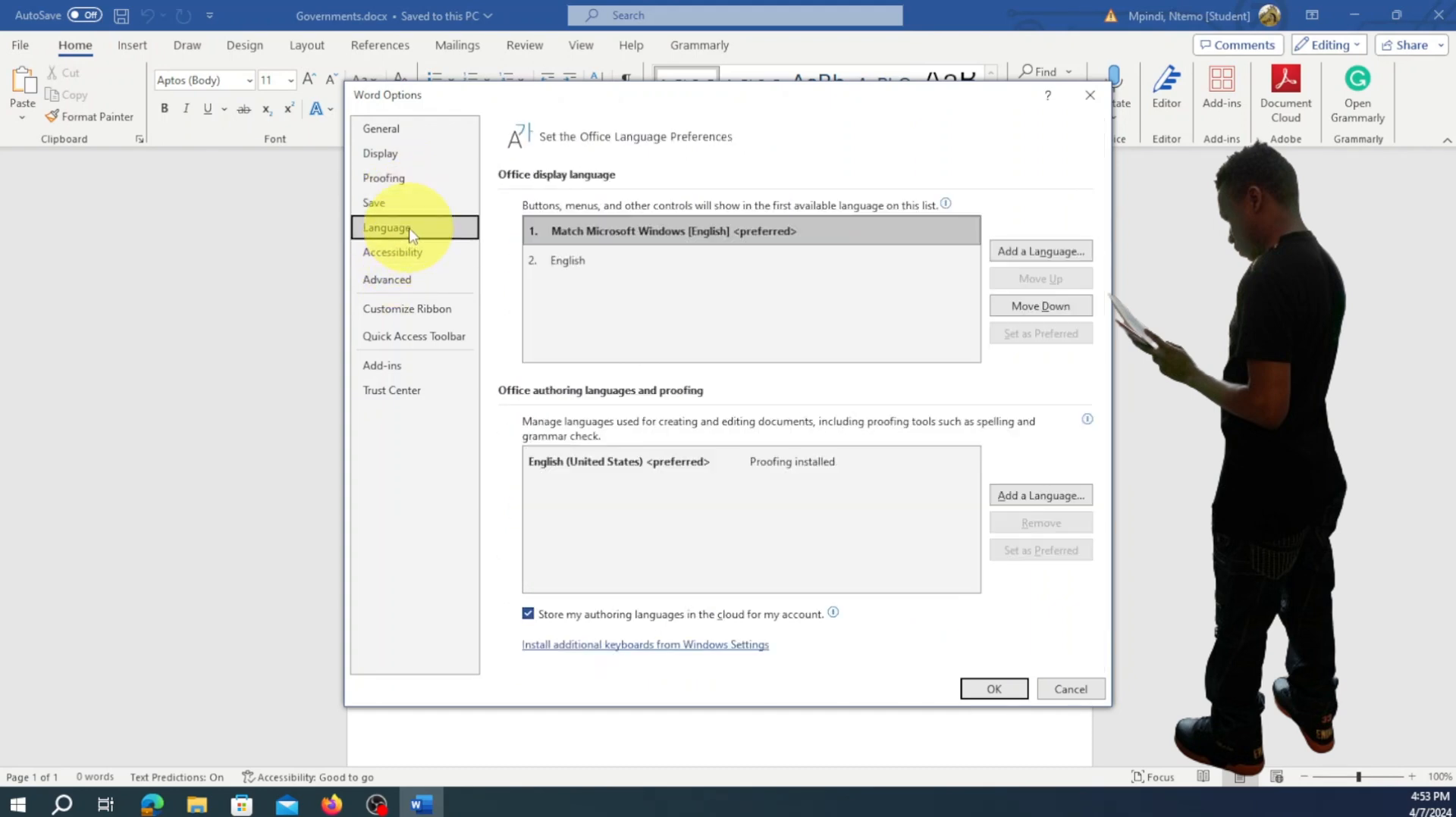
{"action": "left_click", "coordinate": [412, 253]}
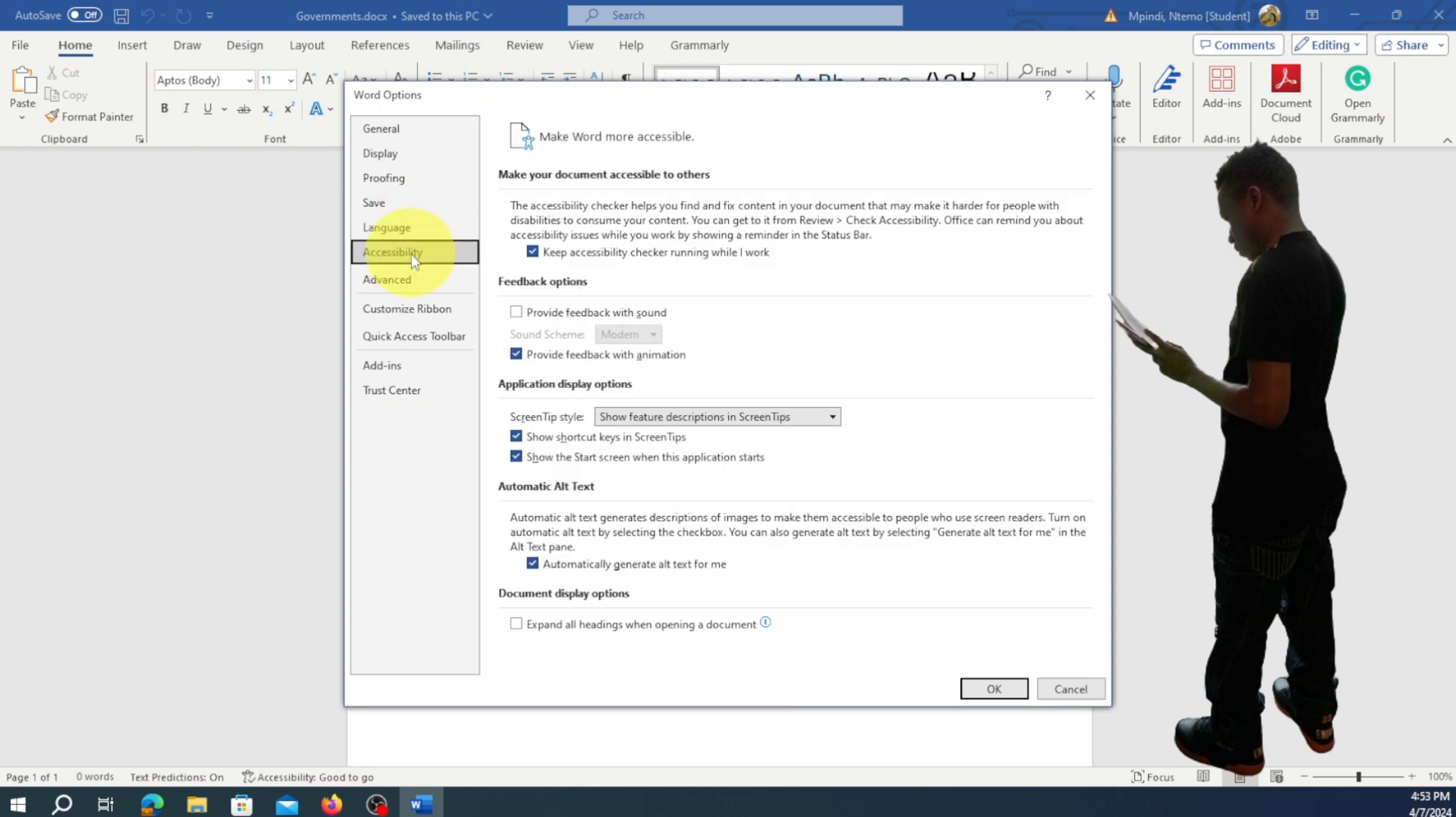
{"action": "left_click", "coordinate": [411, 287]}
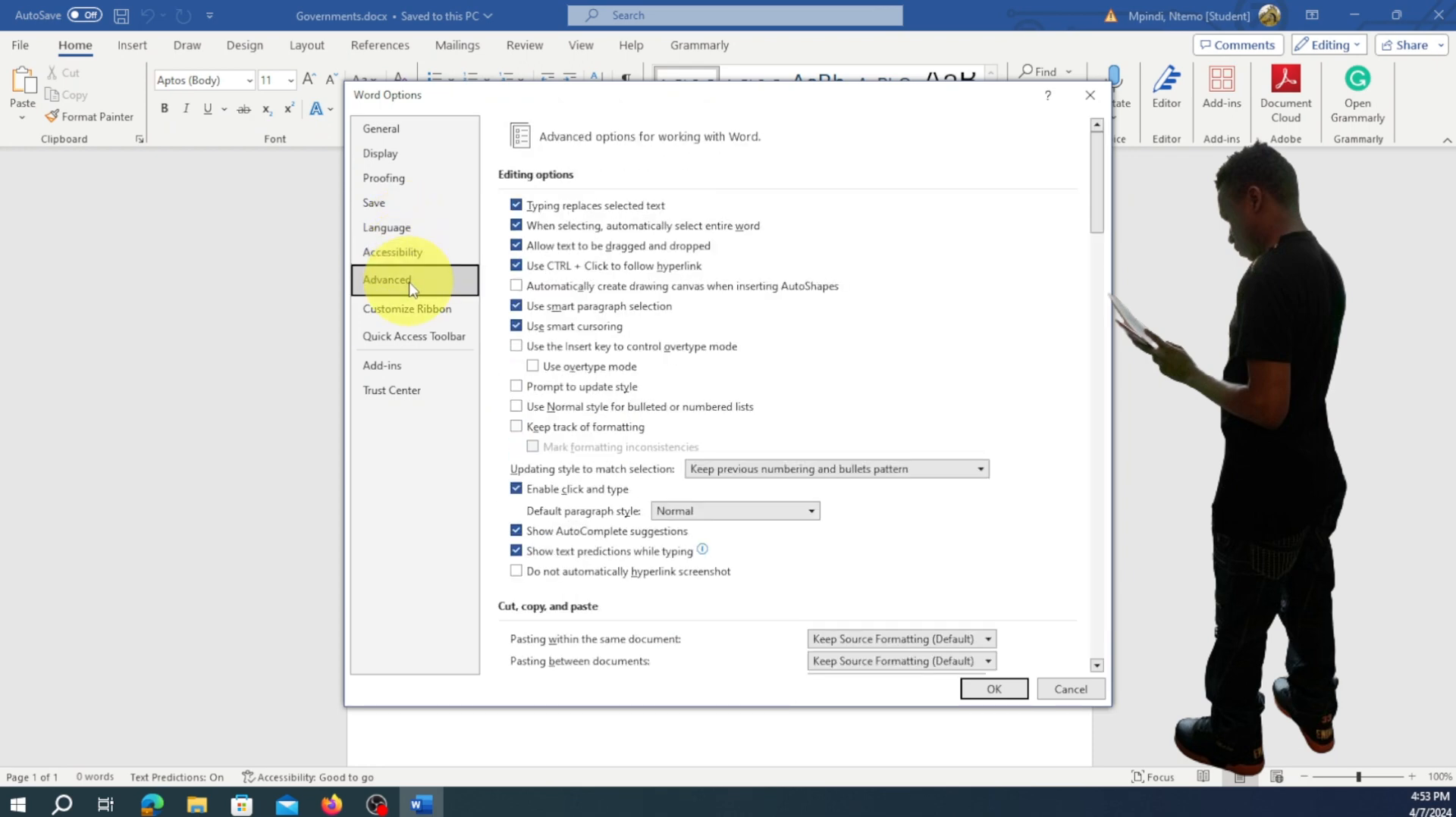
Disable the Help and Grammarly main tabs in the ribbon customization, switching Agreements off and back on
{"action": "left_click", "coordinate": [433, 315]}
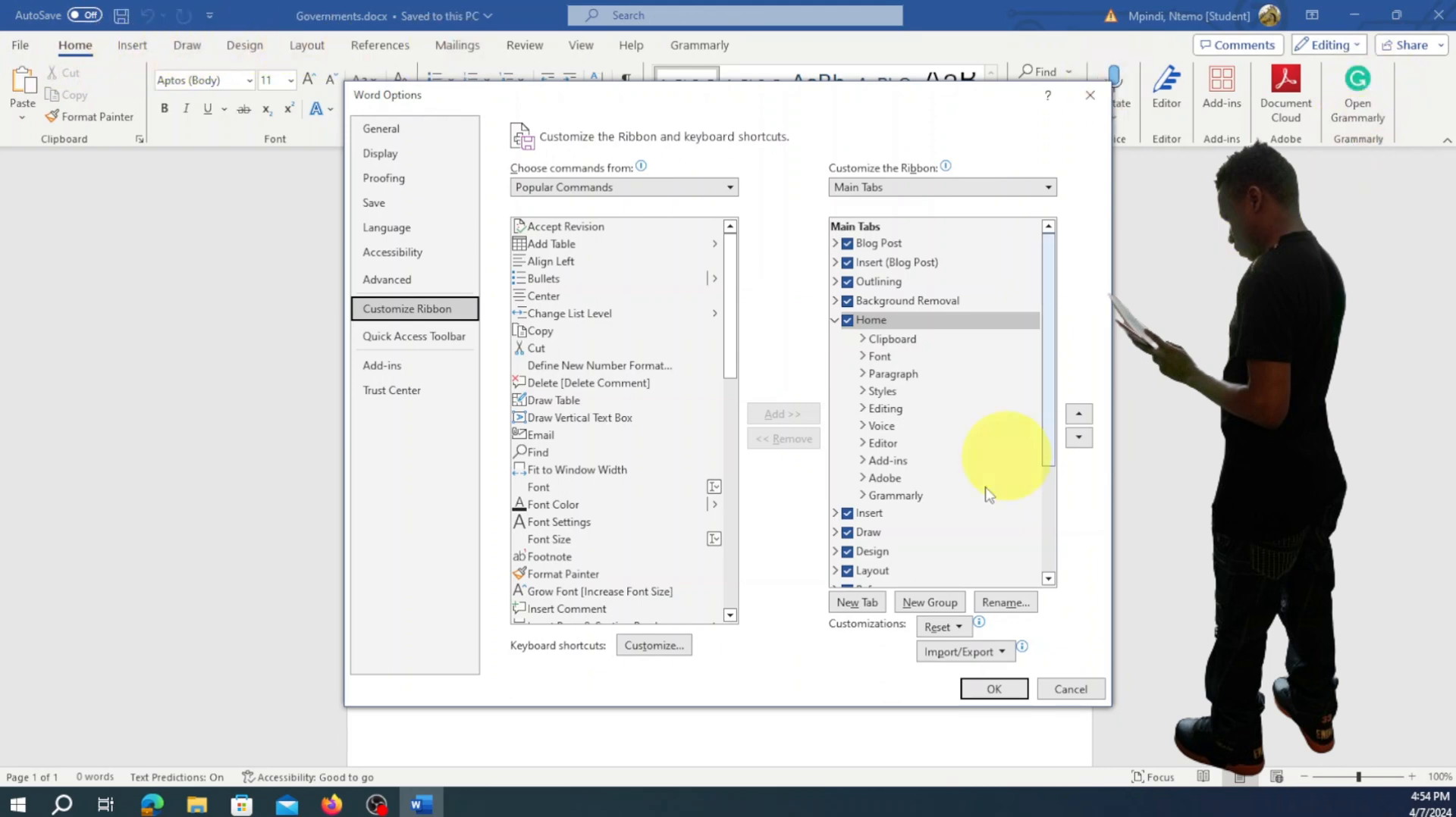
{"action": "scroll", "coordinate": [891, 514], "scroll_direction": "down", "scroll_amount": 3}
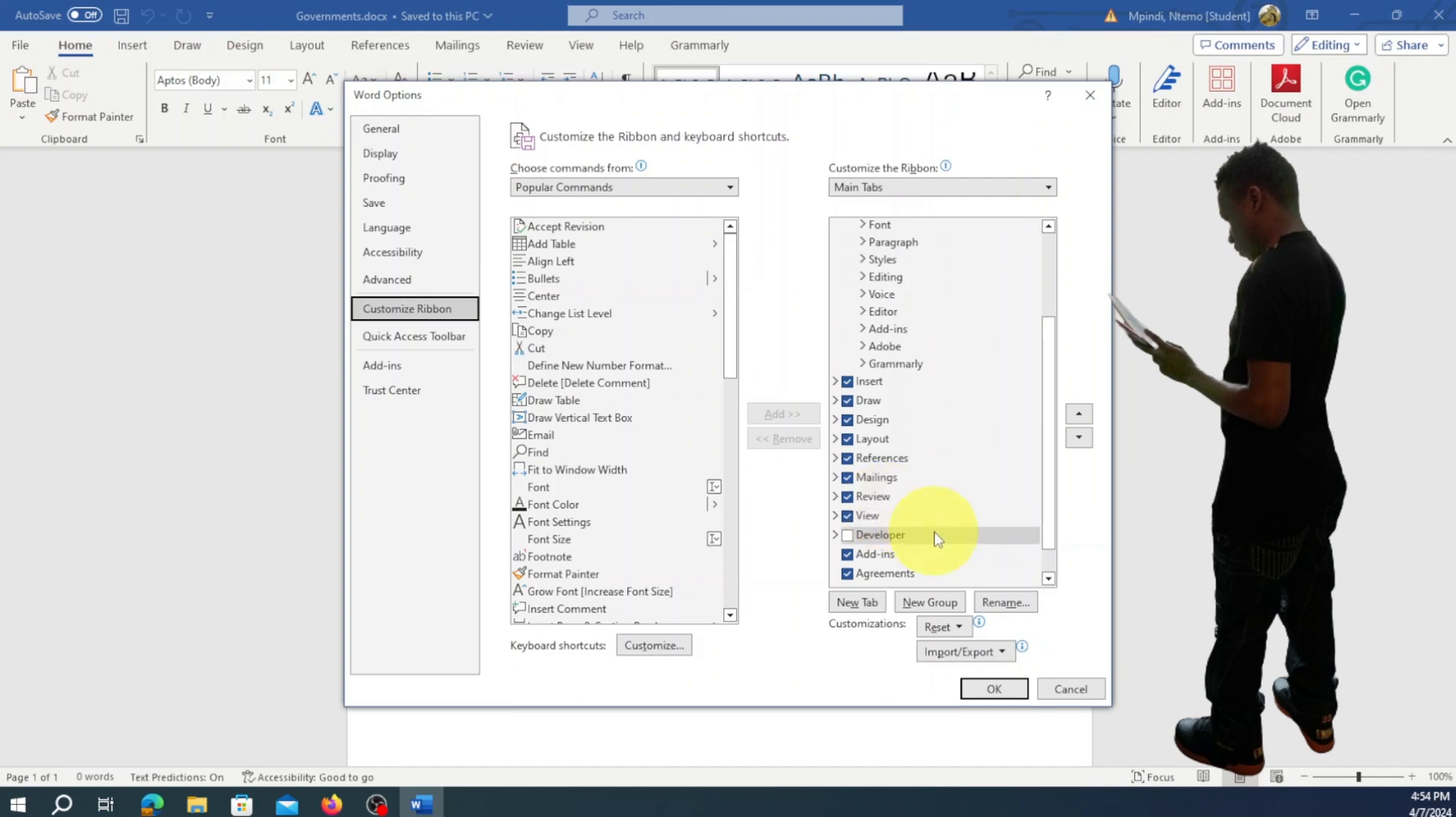
{"action": "scroll", "coordinate": [954, 510], "scroll_direction": "down", "scroll_amount": 1}
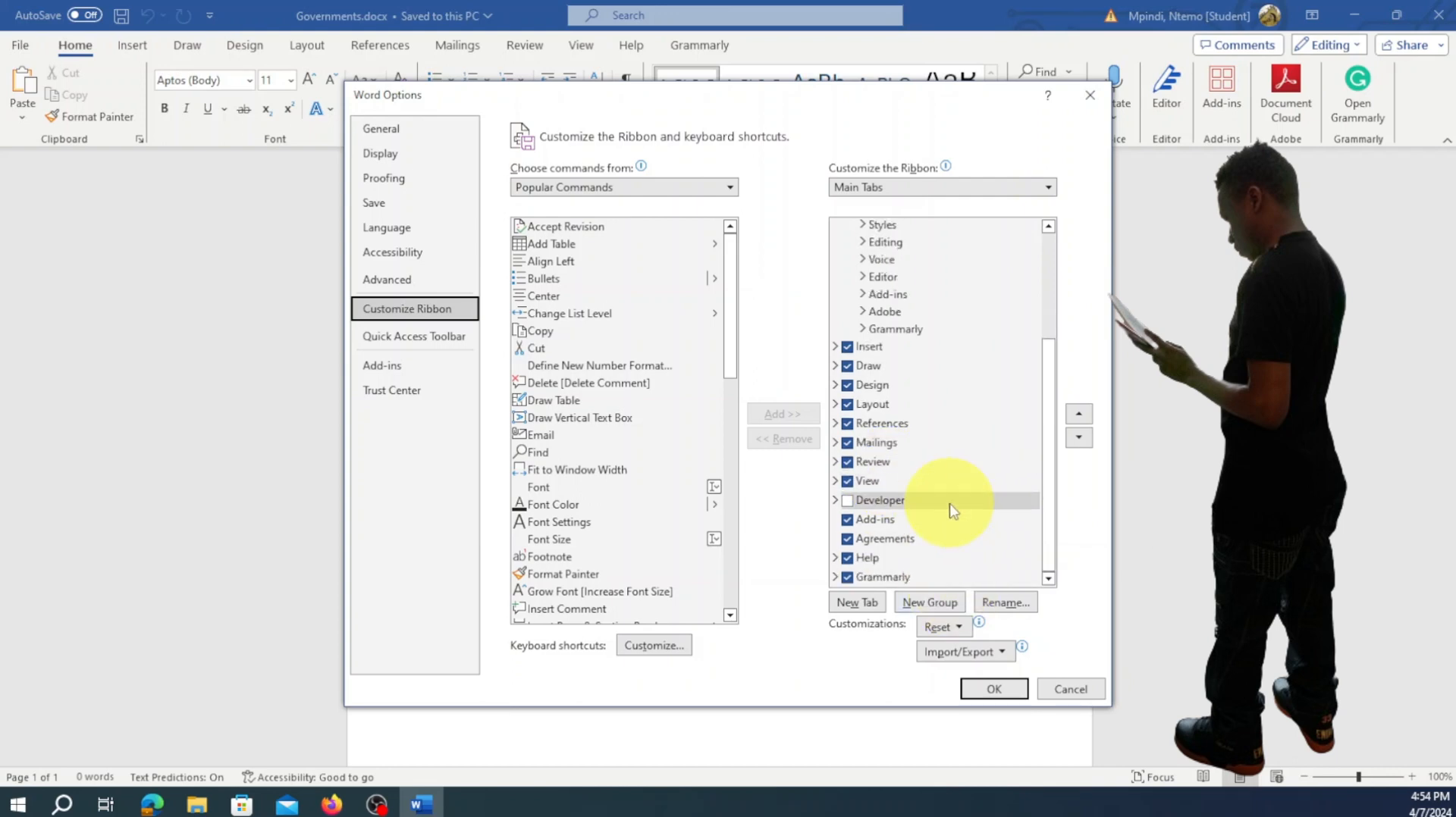
{"action": "left_click", "coordinate": [849, 540]}
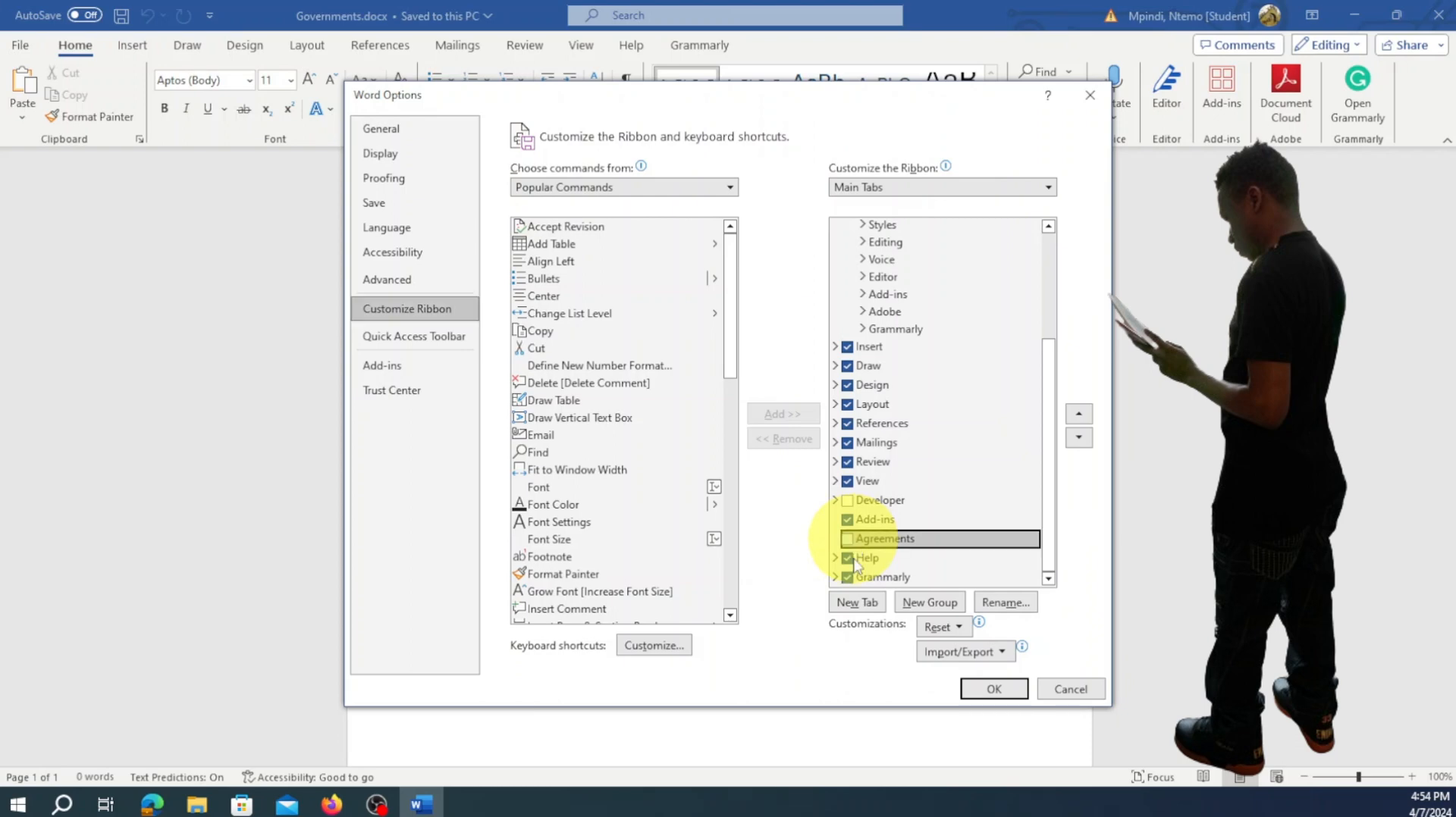
{"action": "left_click", "coordinate": [850, 558]}
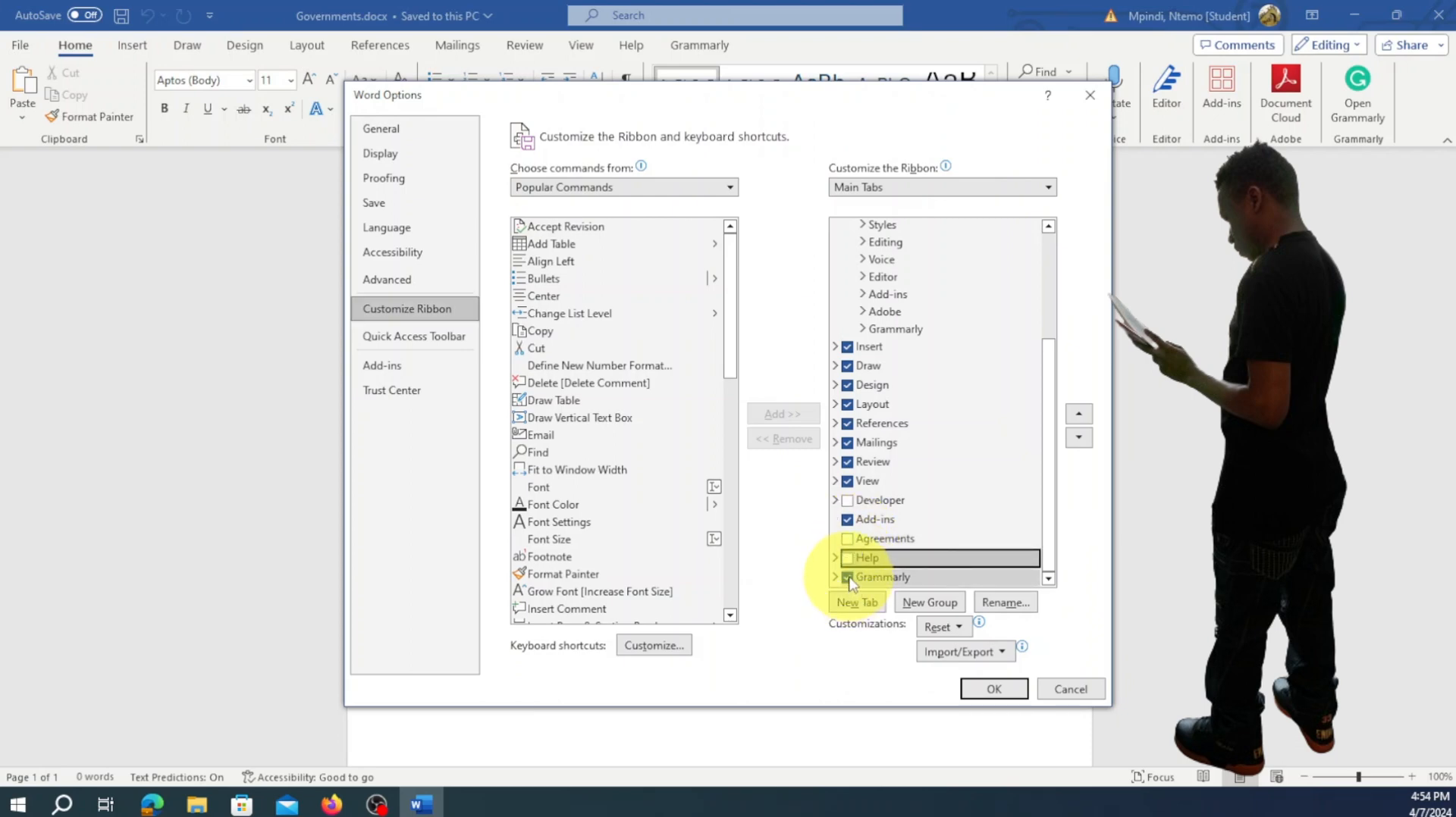
{"action": "left_click", "coordinate": [849, 580]}
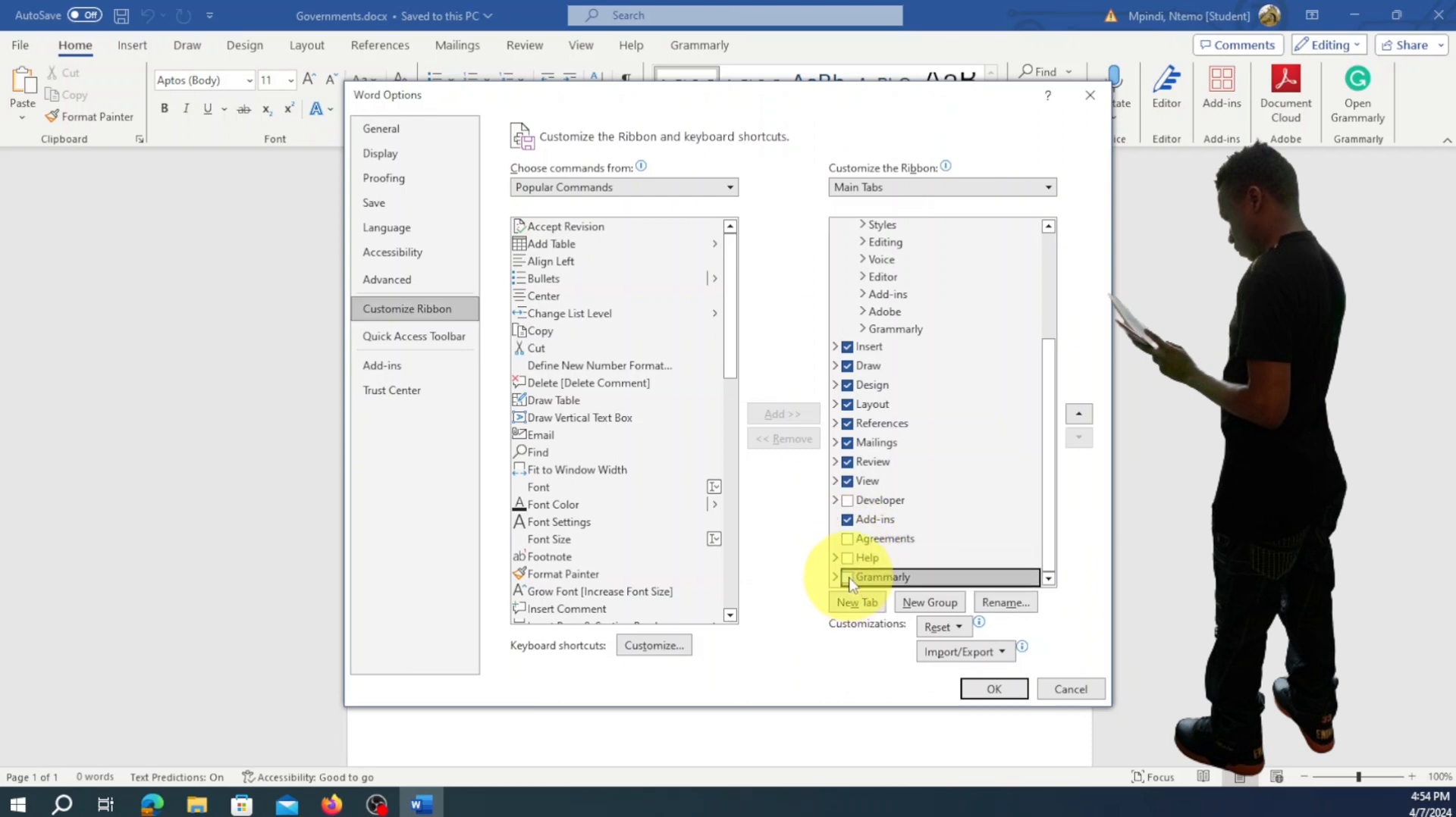
{"action": "left_click", "coordinate": [851, 540]}
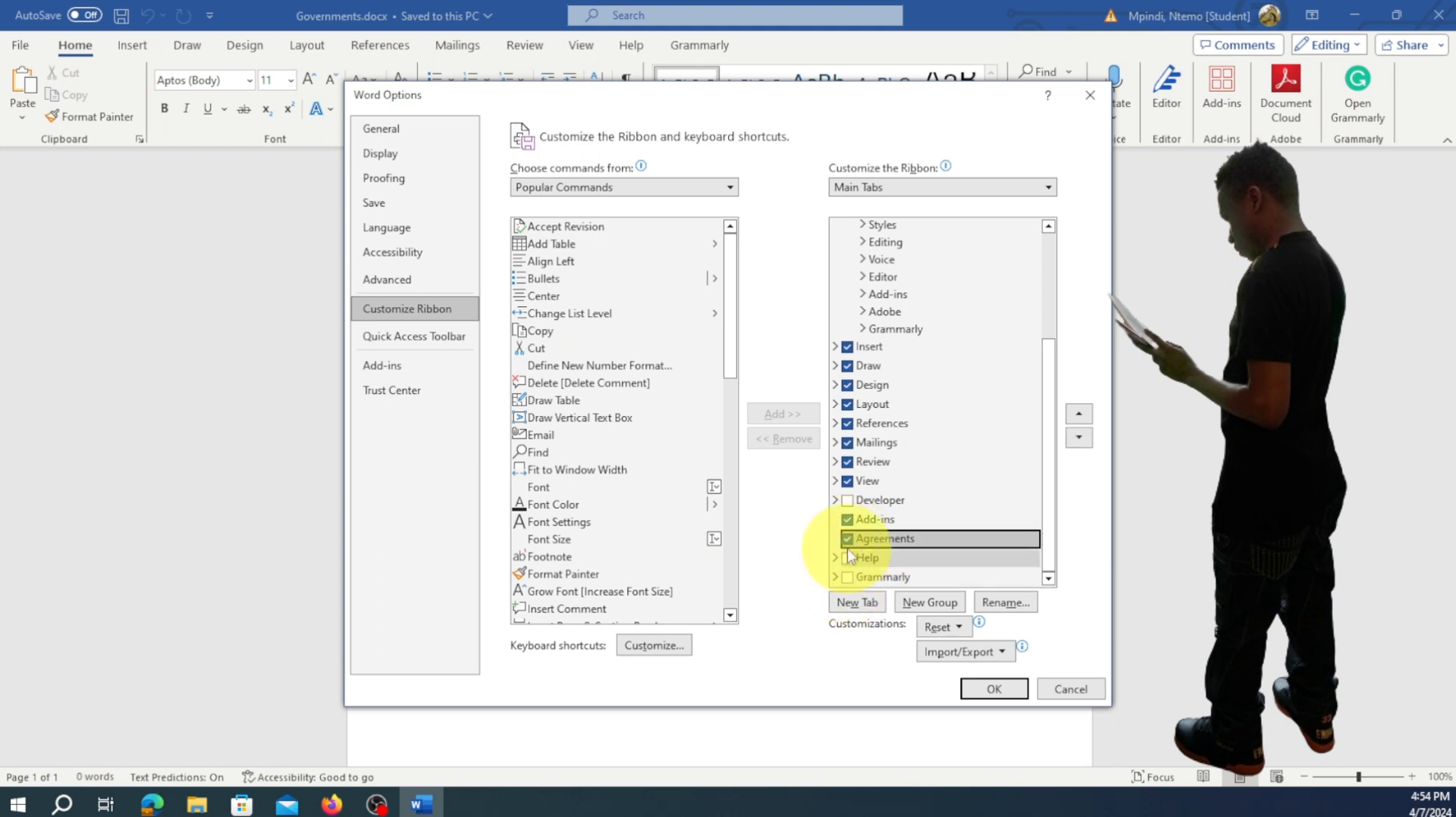
Disable the View, Review, Mailings, References, Layout, Design, Draw and Insert main tabs and apply the ribbon customization
{"action": "left_click", "coordinate": [849, 482]}
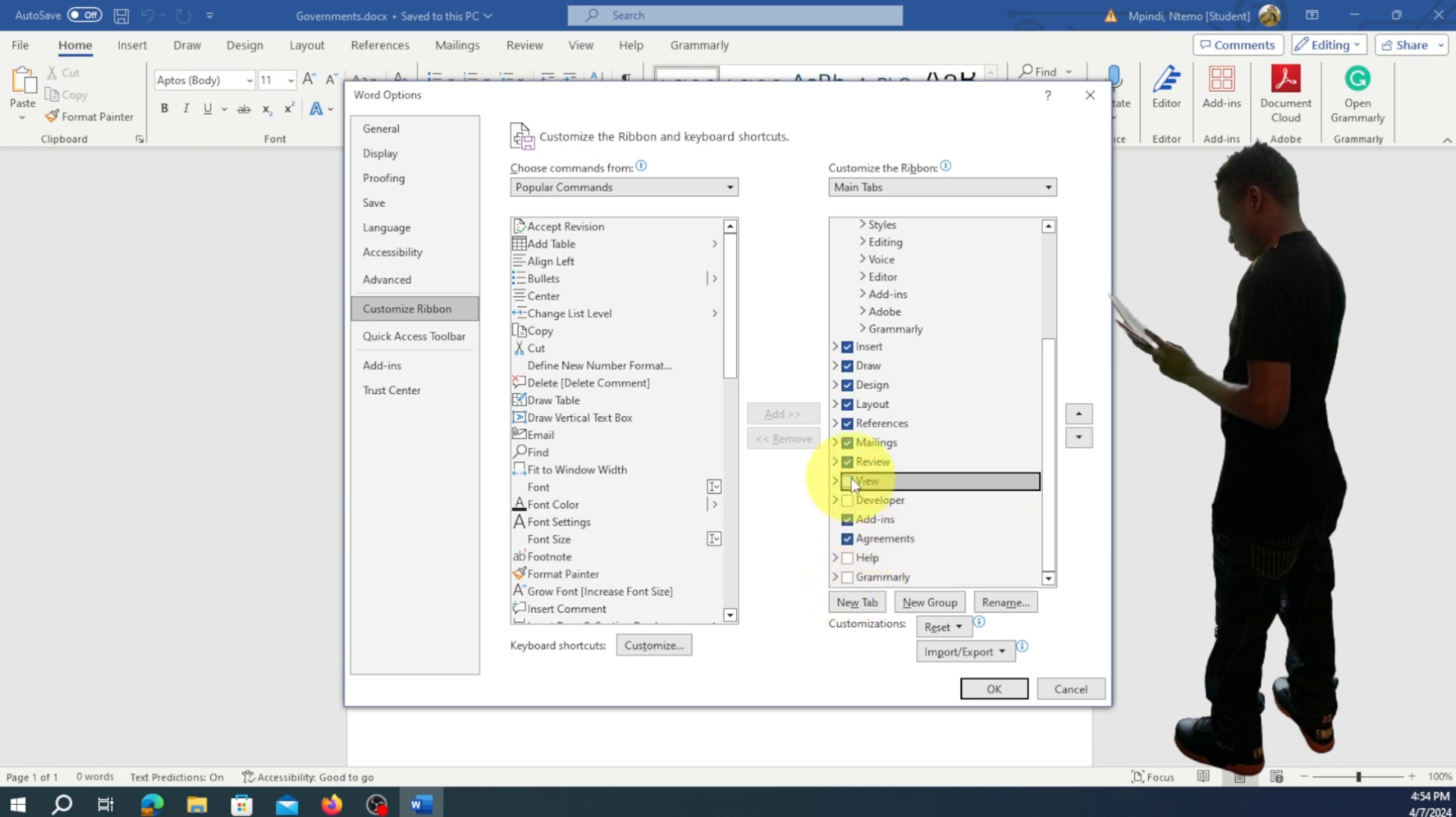
{"action": "left_click", "coordinate": [850, 466]}
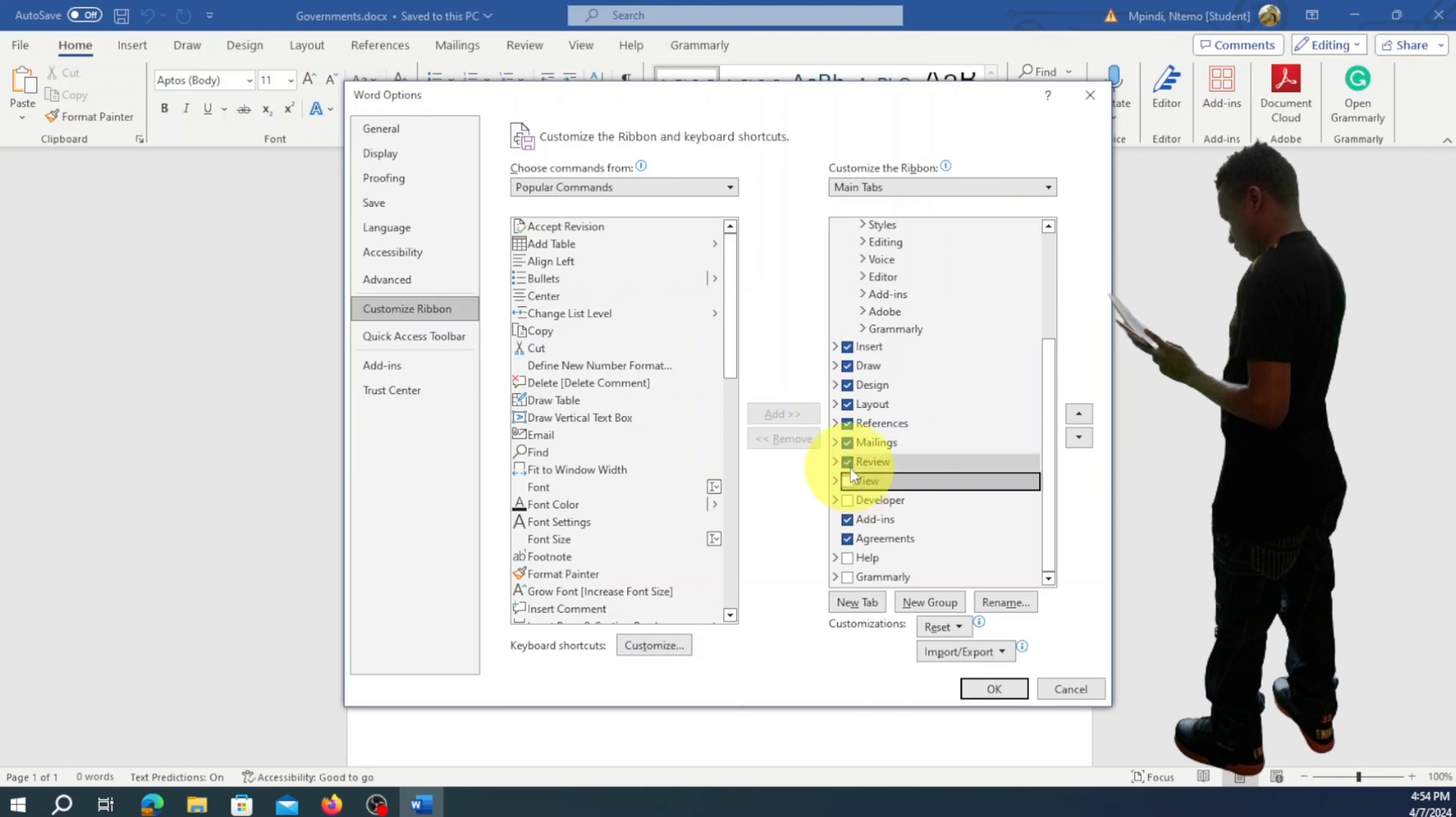
{"action": "left_click", "coordinate": [849, 444]}
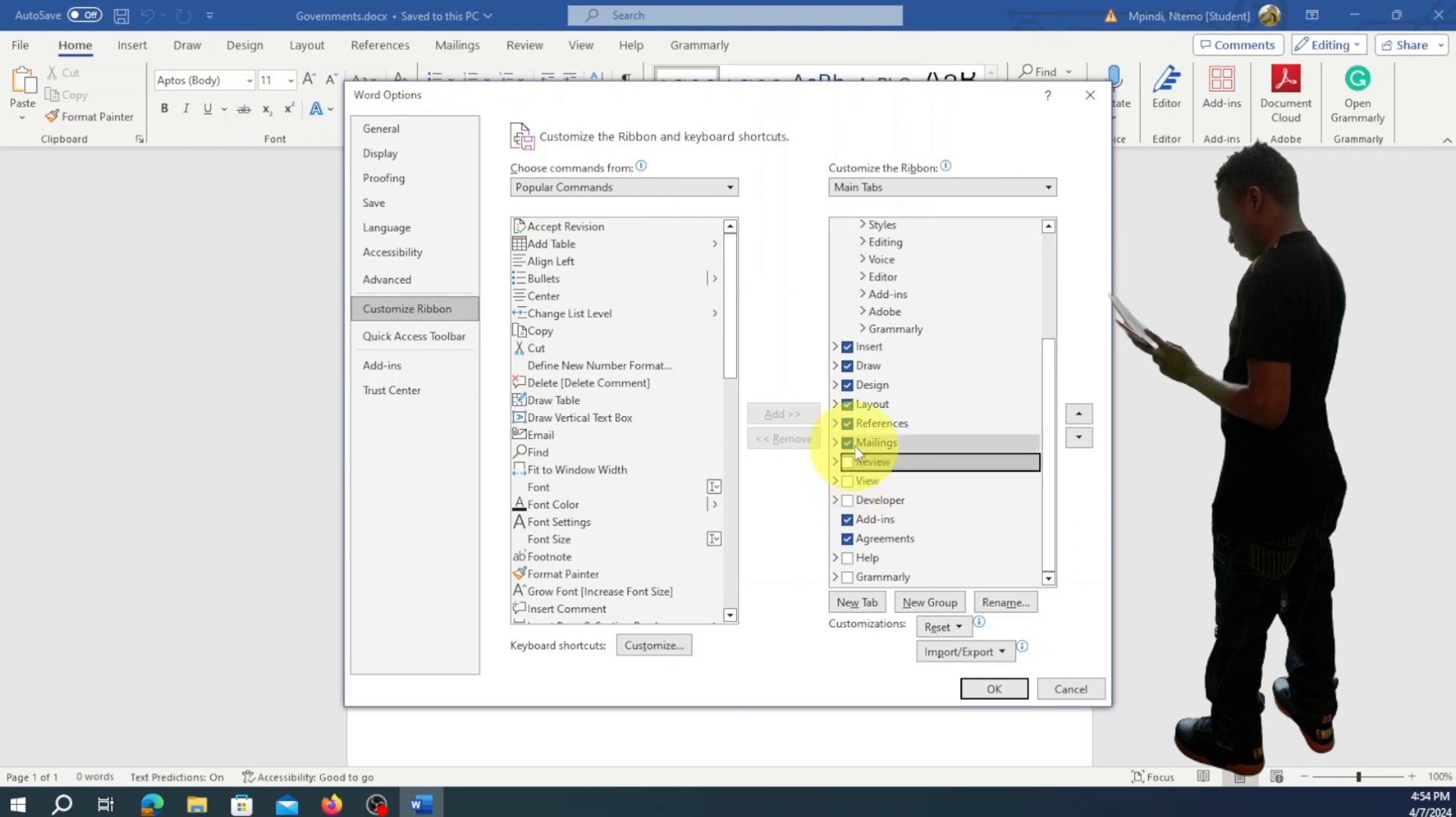
{"action": "left_click", "coordinate": [853, 423]}
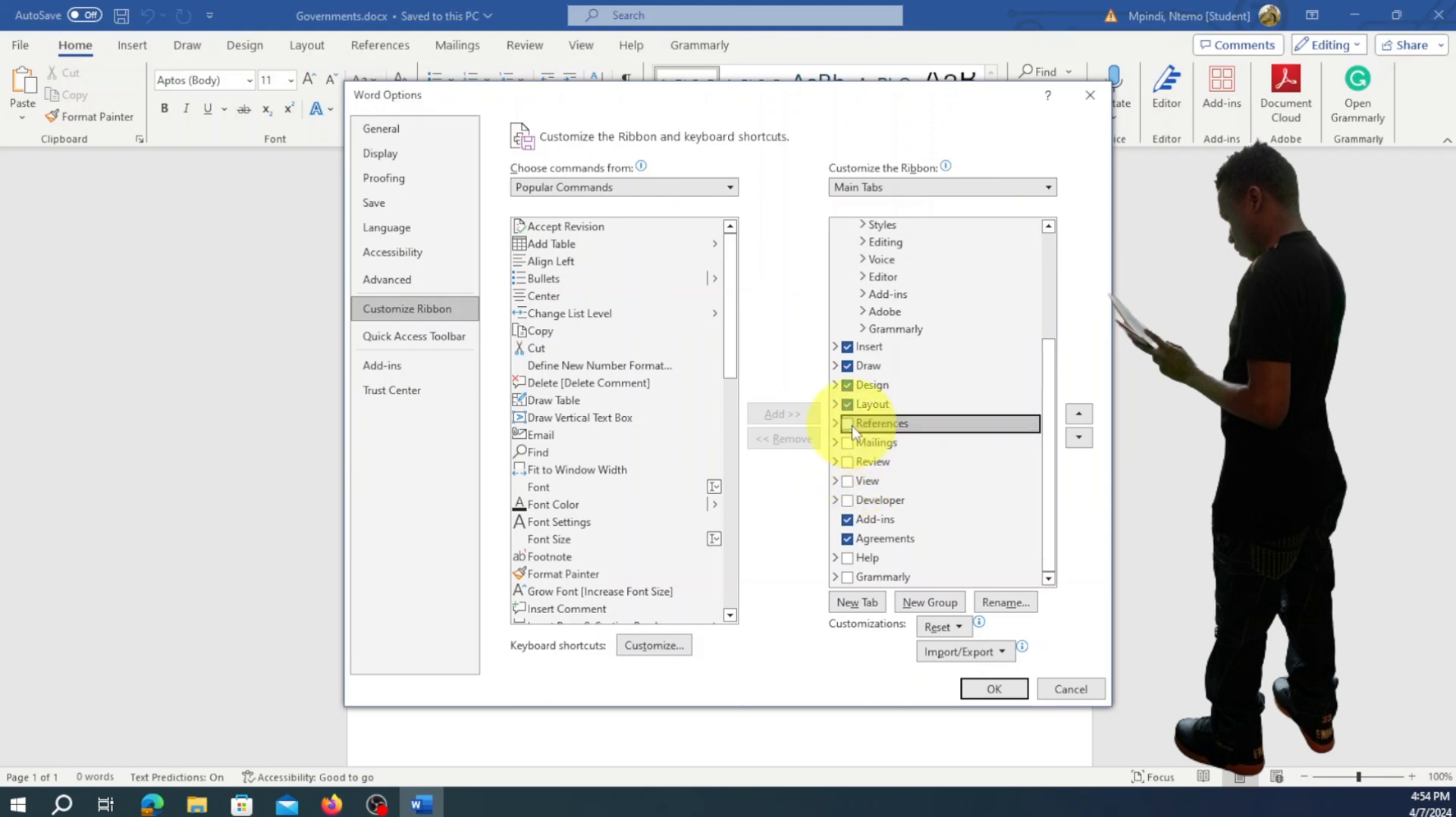
{"action": "left_click", "coordinate": [852, 405]}
{"action": "left_click", "coordinate": [850, 385]}
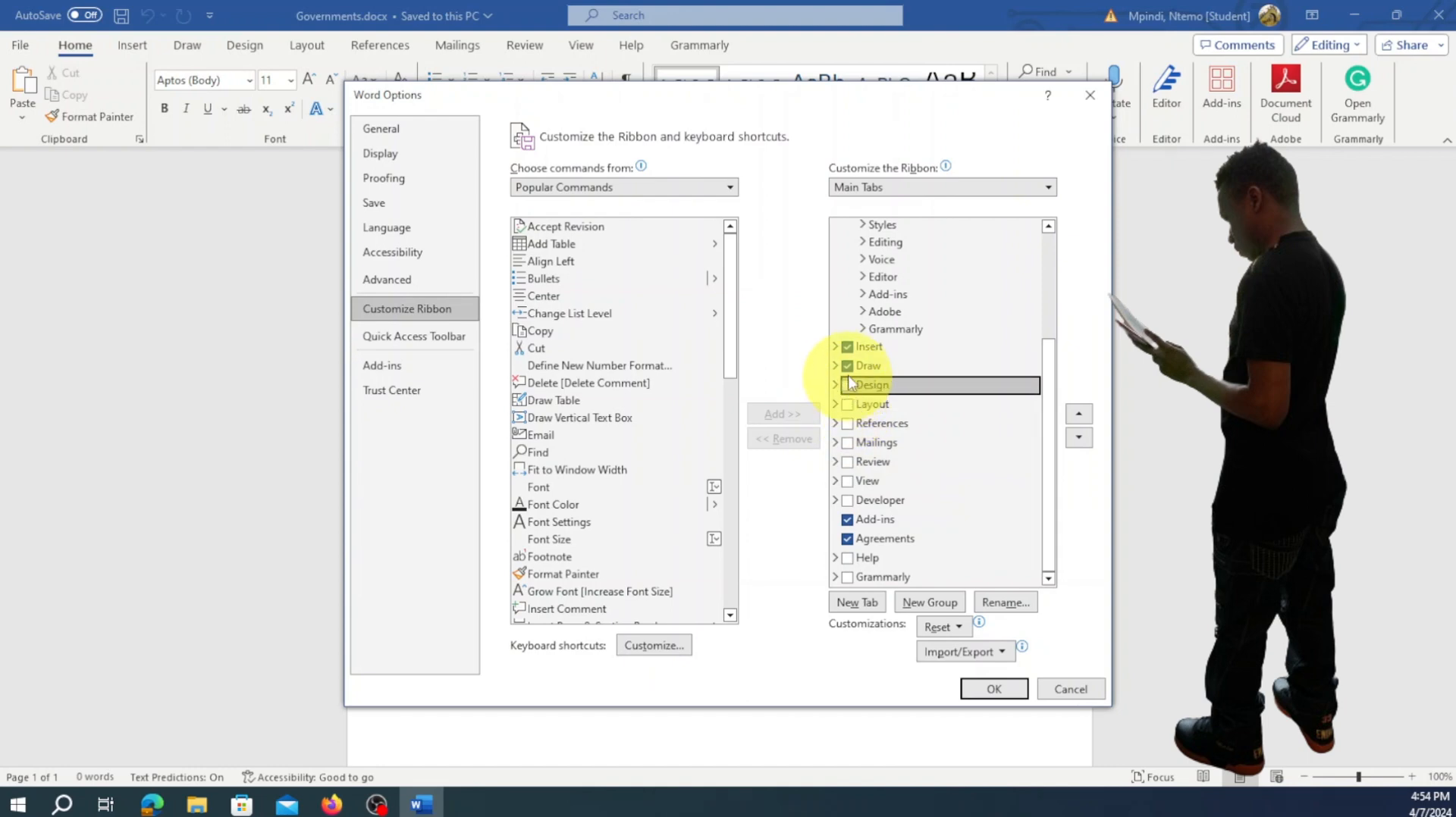
{"action": "left_click", "coordinate": [850, 367]}
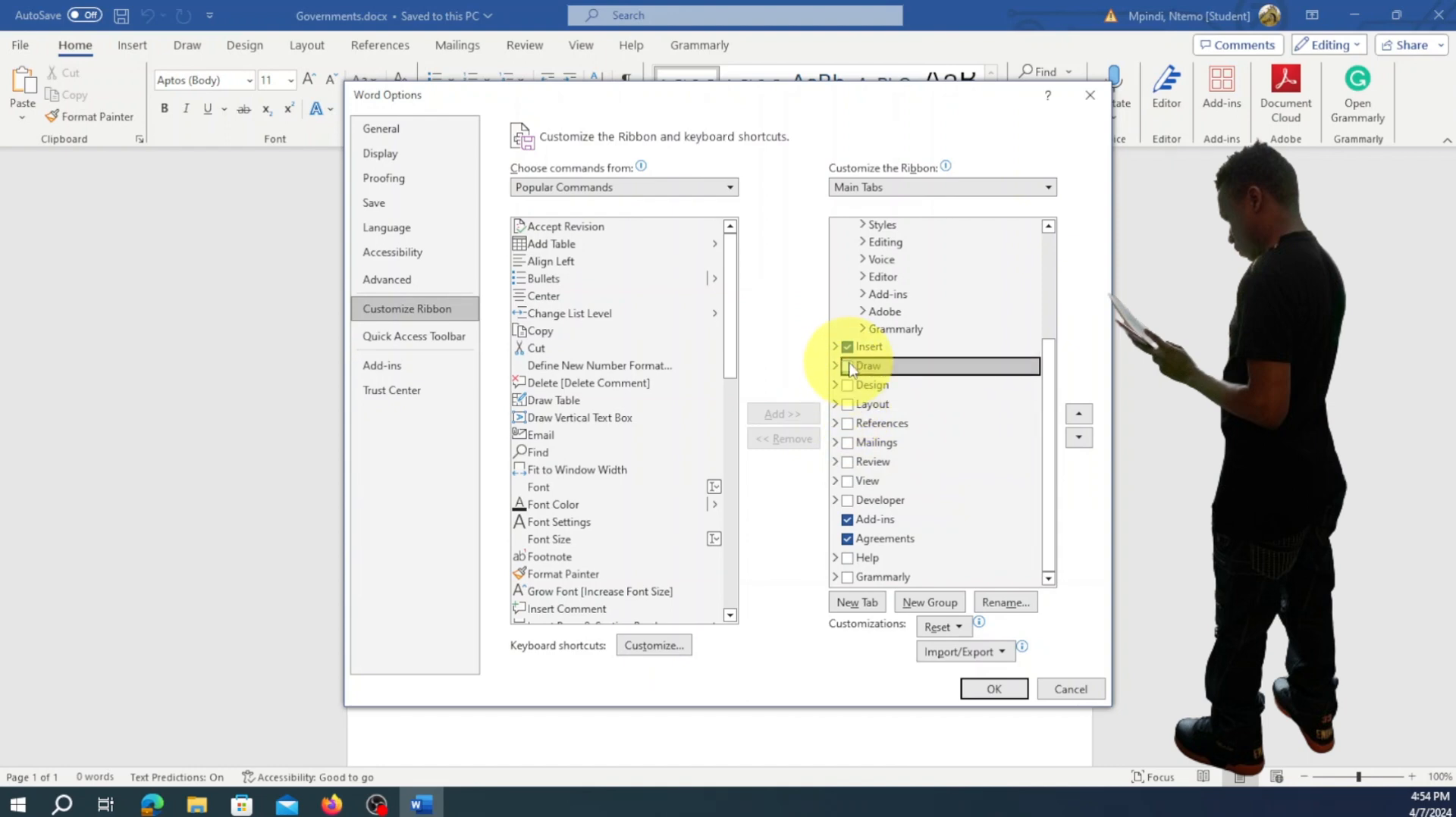
{"action": "left_click", "coordinate": [848, 347]}
{"action": "scroll", "coordinate": [909, 497], "scroll_direction": "up", "scroll_amount": 3}
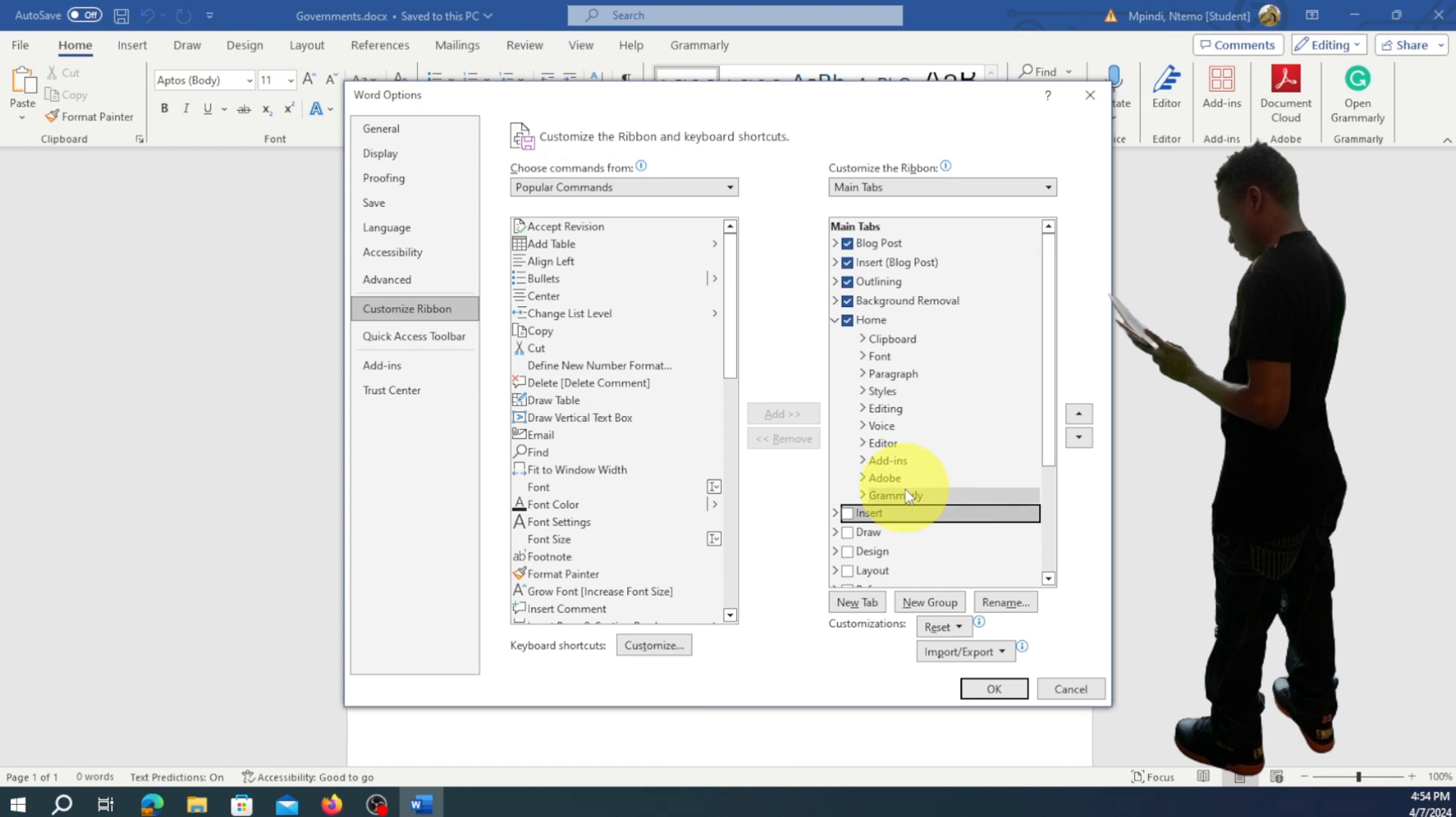
{"action": "left_click", "coordinate": [994, 689]}
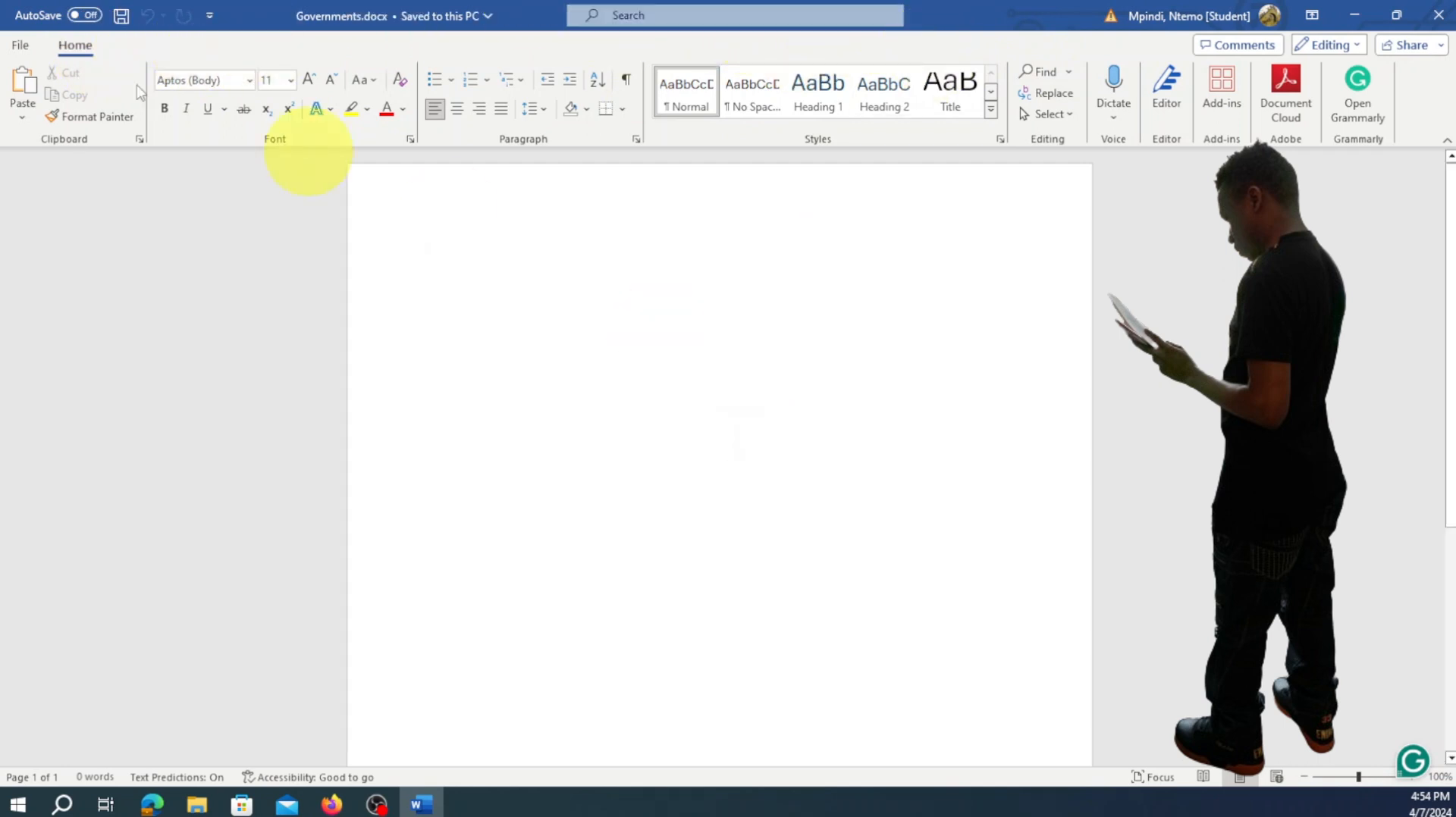
Reopen the ribbon customization and enable the Insert, Draw, Design, Layout, References and Mailings main tabs
{"action": "left_click", "coordinate": [21, 46]}
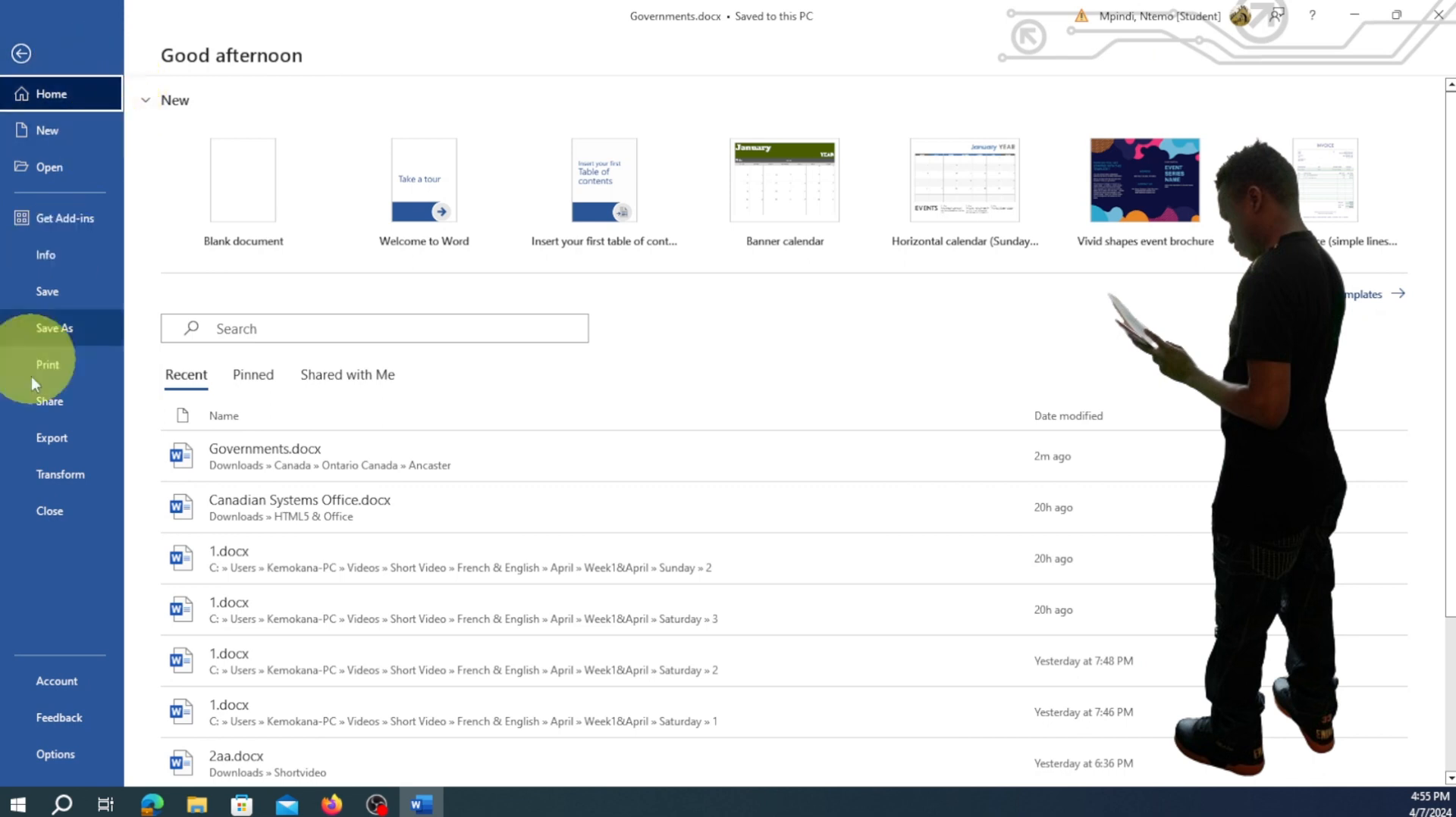
{"action": "left_click", "coordinate": [53, 757]}
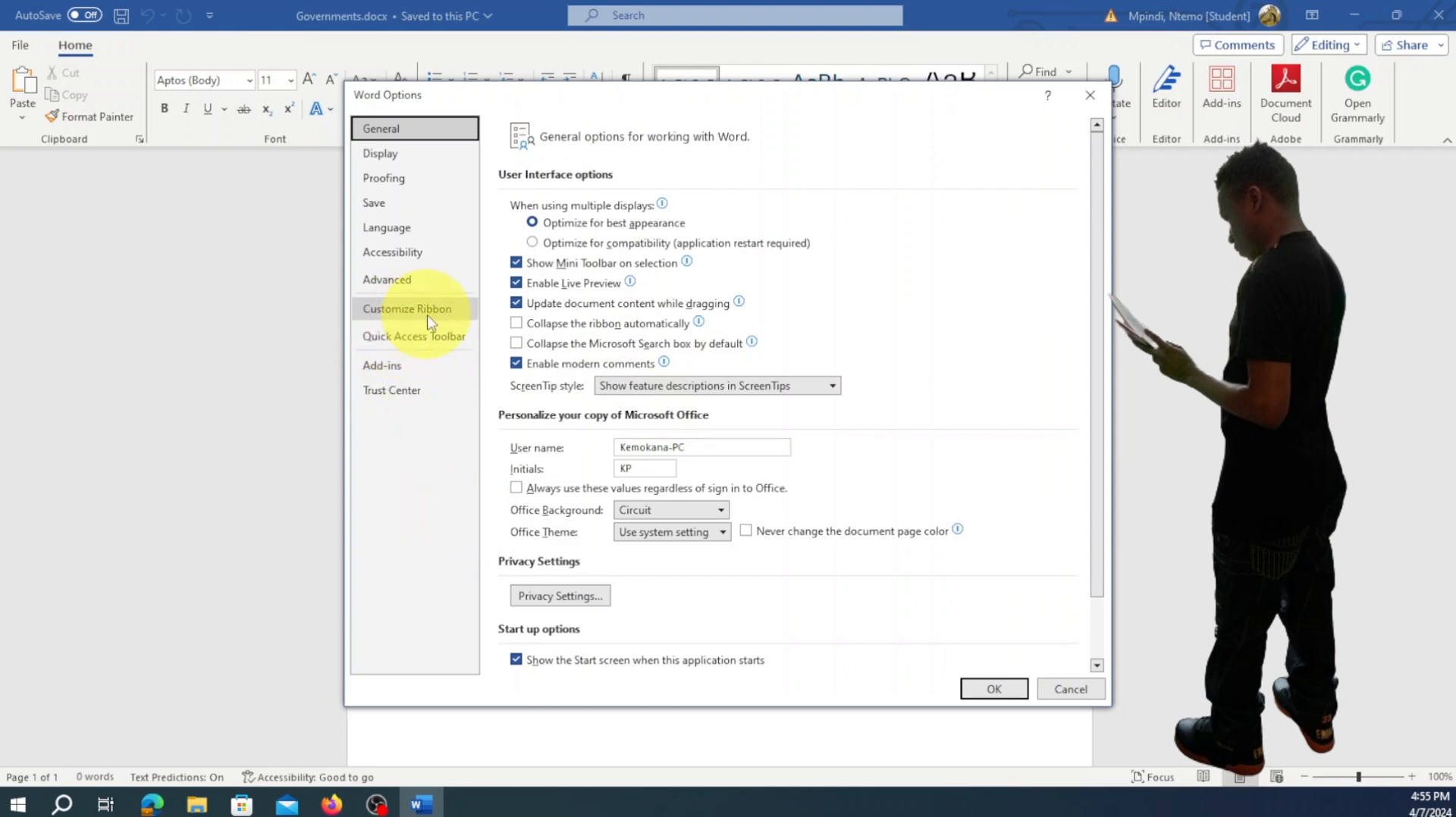
{"action": "left_click", "coordinate": [430, 317]}
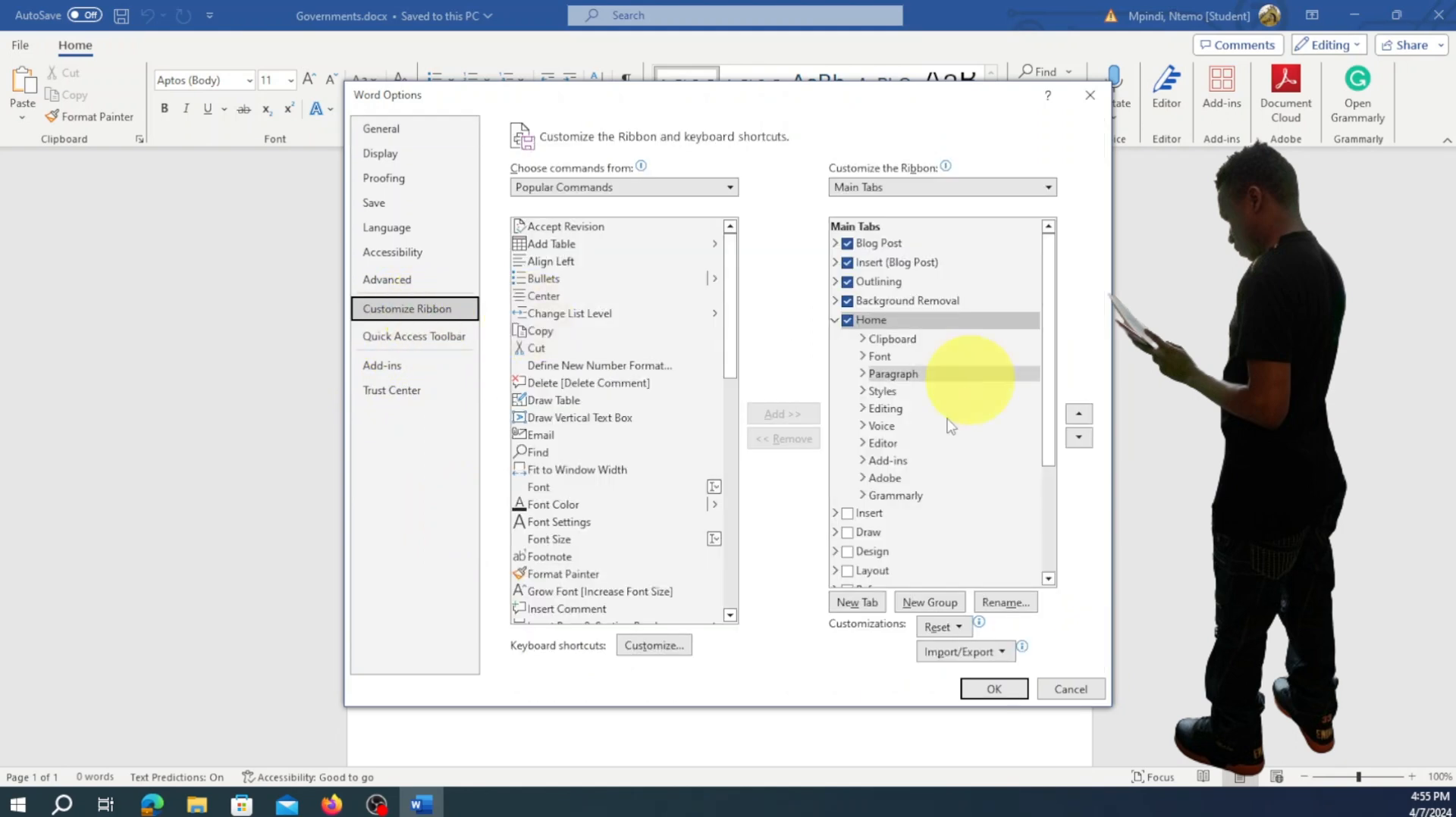
{"action": "scroll", "coordinate": [948, 421], "scroll_direction": "down", "scroll_amount": 2}
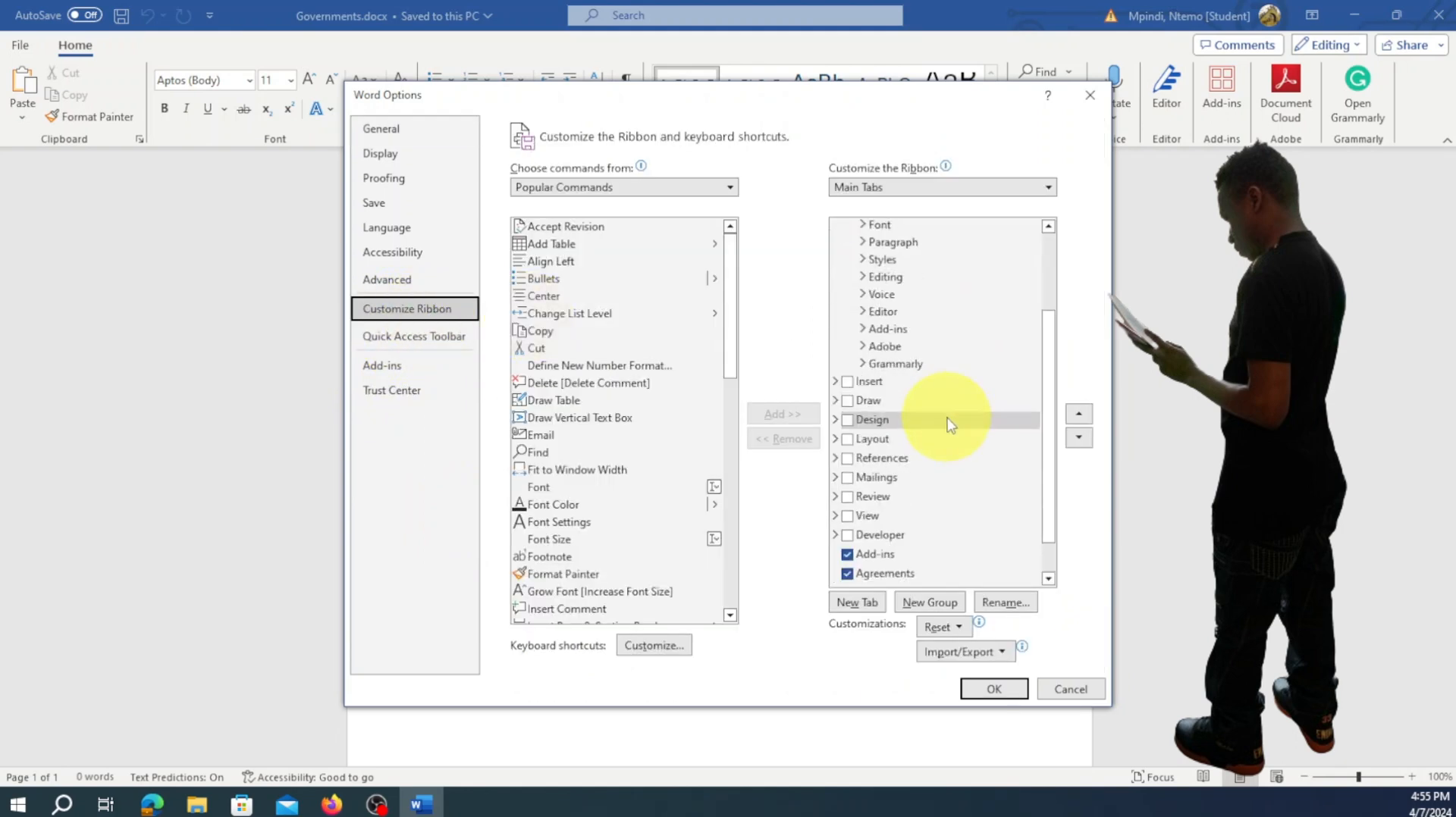
{"action": "left_click", "coordinate": [847, 381]}
{"action": "left_click", "coordinate": [847, 400]}
{"action": "left_click", "coordinate": [845, 420]}
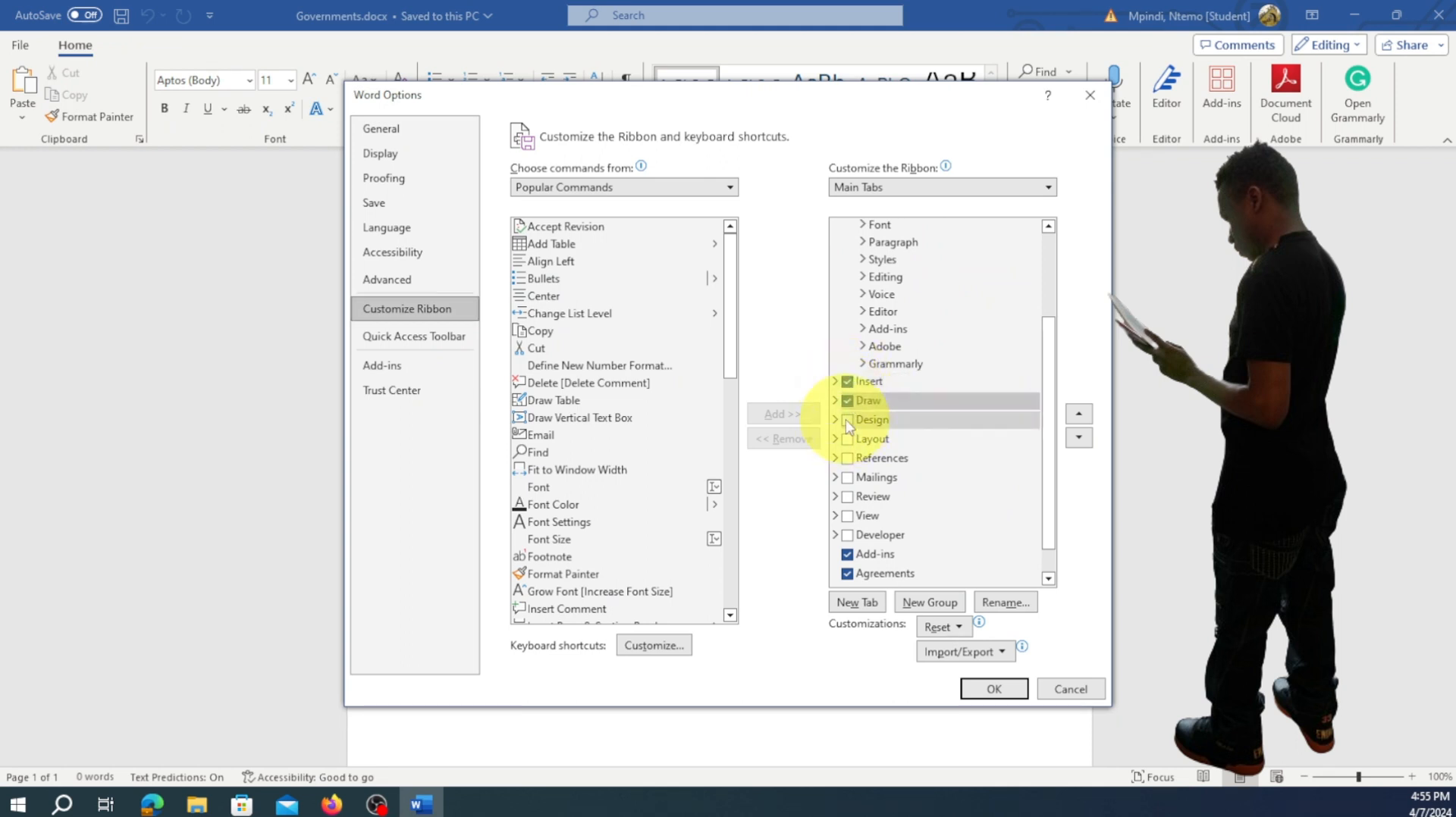
{"action": "left_click", "coordinate": [846, 420]}
{"action": "left_click", "coordinate": [847, 439]}
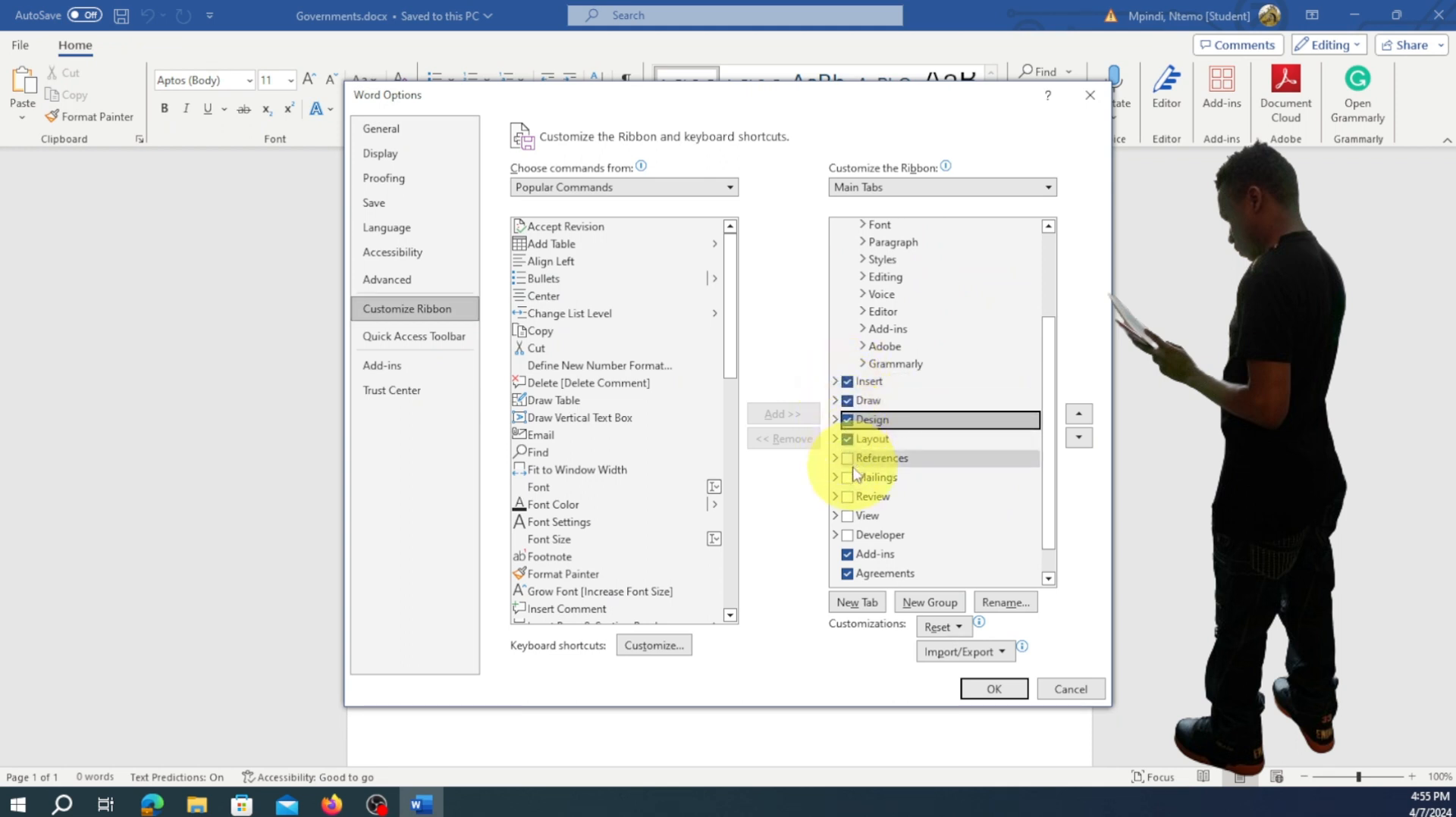
{"action": "left_click", "coordinate": [846, 457]}
{"action": "left_click", "coordinate": [847, 477]}
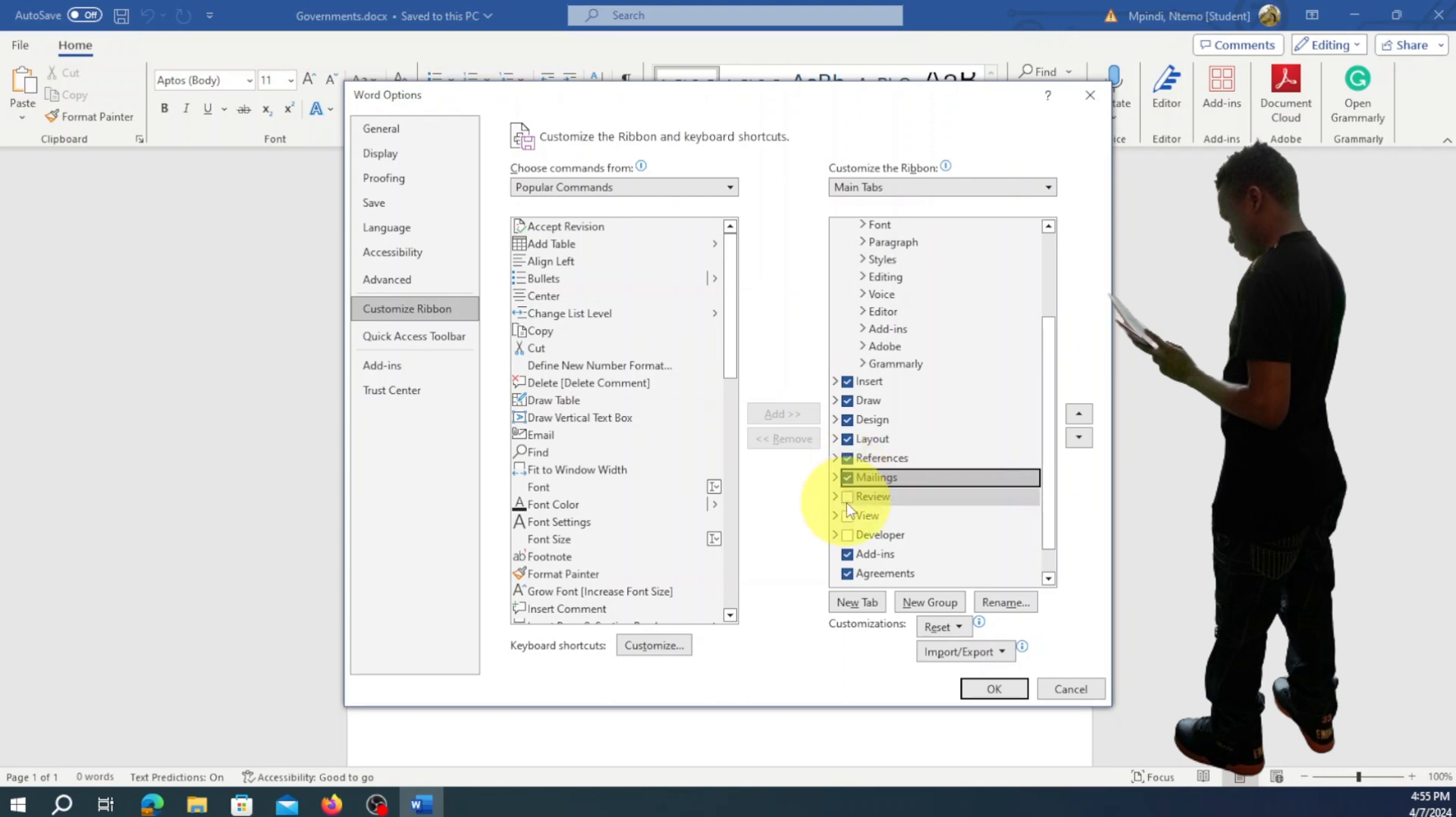
Enable the Review, View, Developer, Grammarly and Help main tabs and apply the ribbon customization
{"action": "left_click", "coordinate": [847, 496]}
{"action": "left_click", "coordinate": [847, 516]}
{"action": "left_click", "coordinate": [847, 534]}
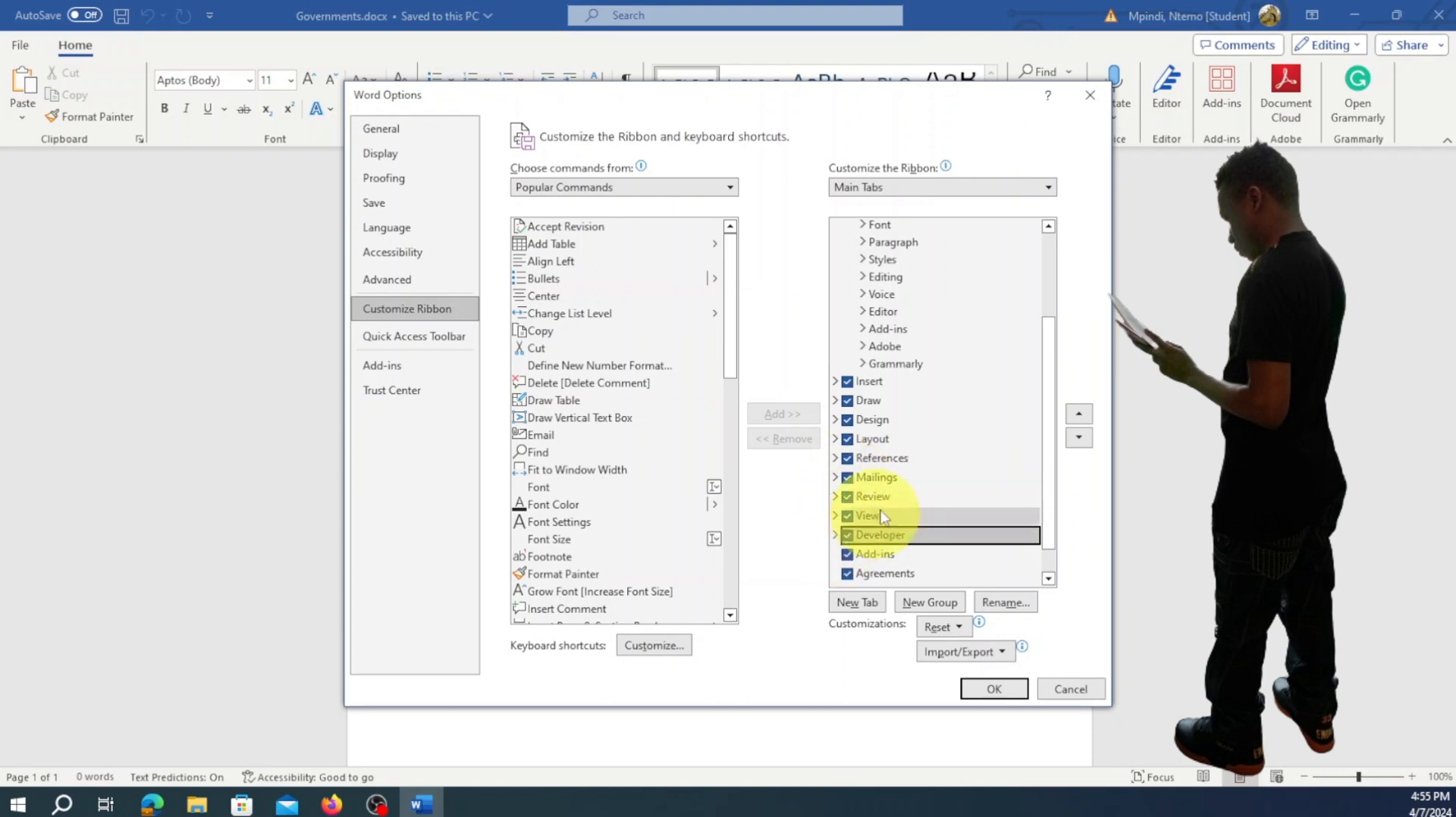
{"action": "scroll", "coordinate": [883, 517], "scroll_direction": "down", "scroll_amount": 1}
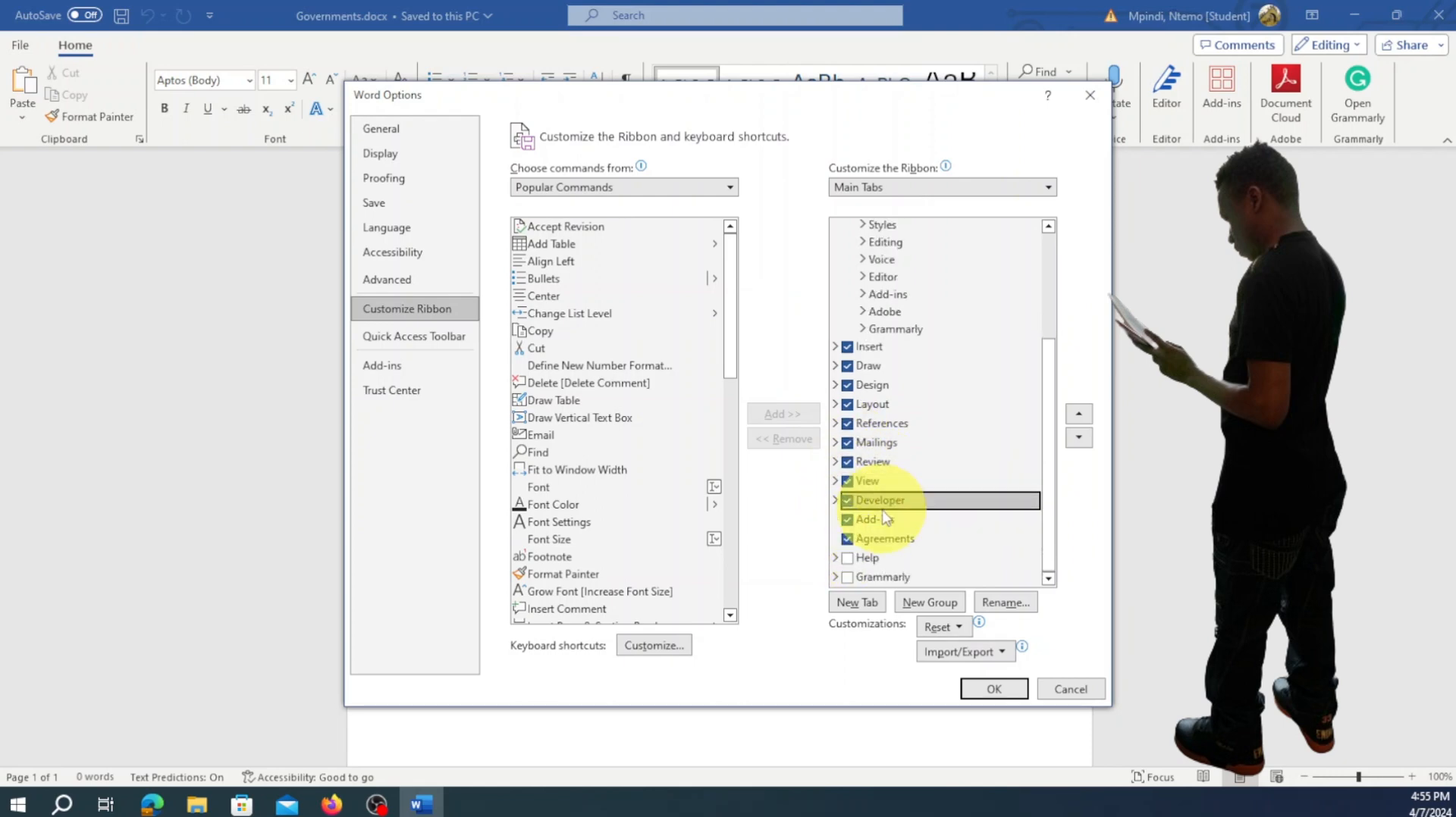
{"action": "left_click", "coordinate": [847, 577]}
{"action": "left_click", "coordinate": [847, 558]}
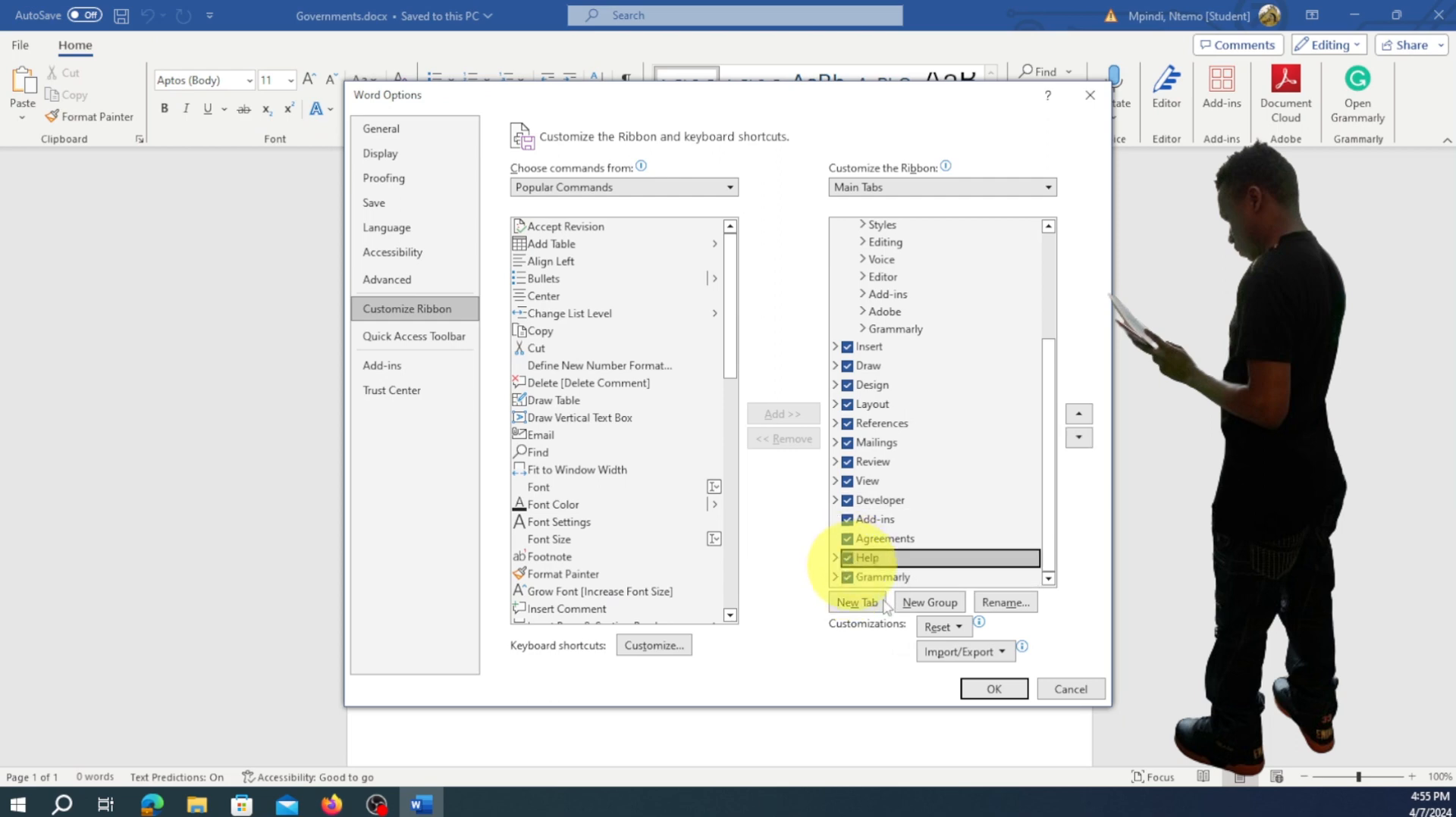
{"action": "left_click", "coordinate": [990, 692]}
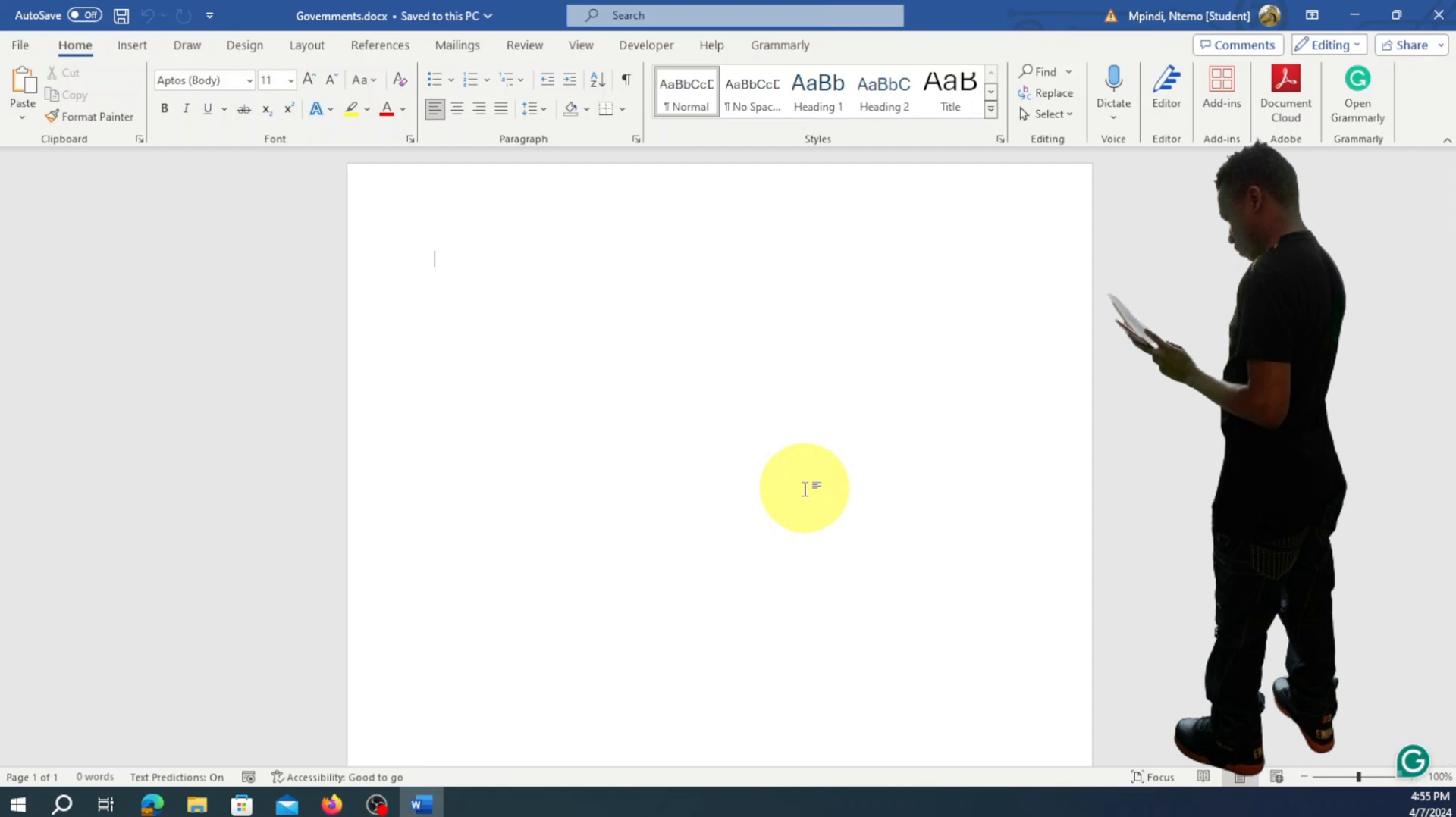
Look through the blank document and Office templates offered for a new file, and return to the document
{"action": "left_click", "coordinate": [21, 47]}
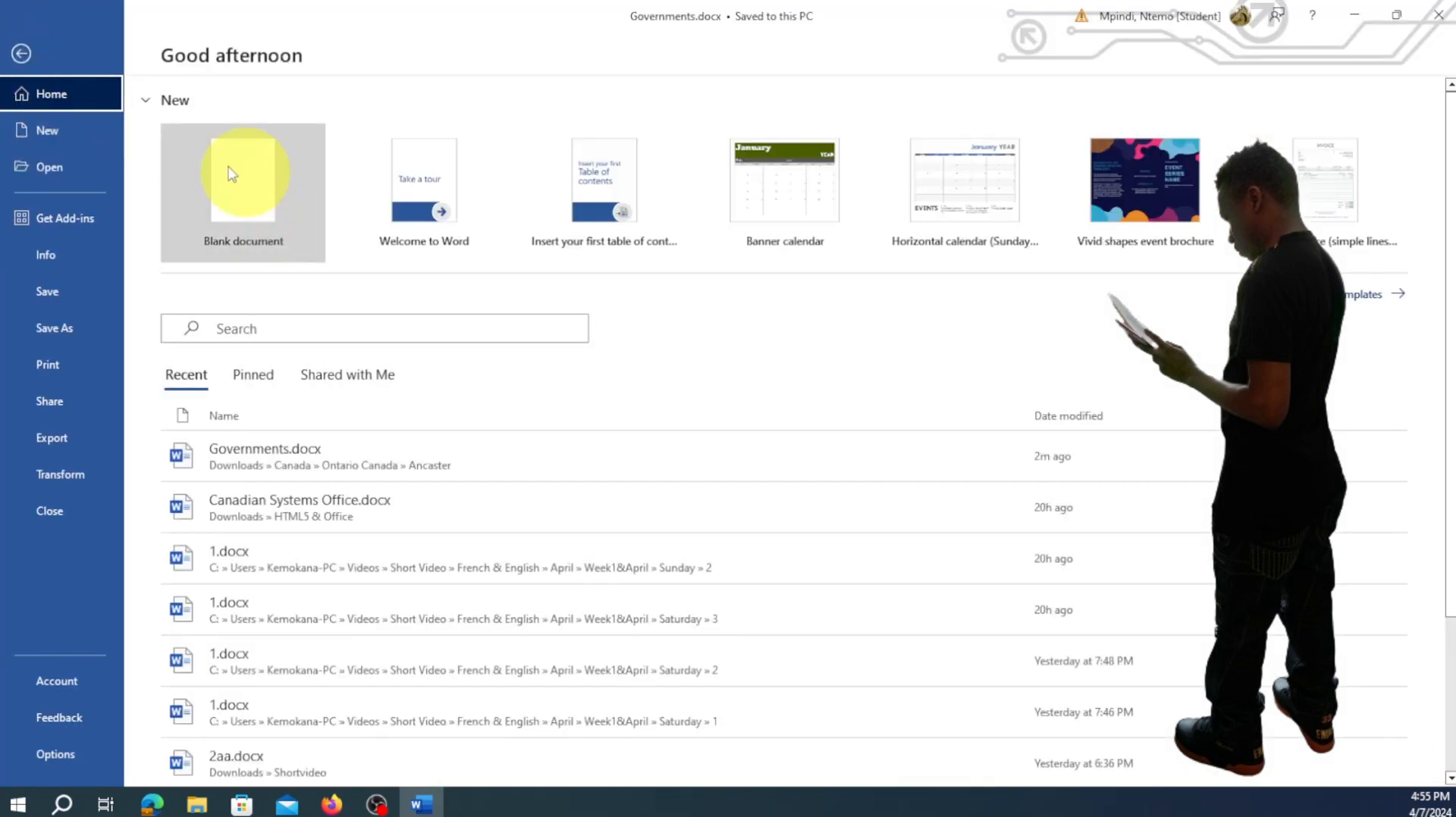
{"action": "left_click", "coordinate": [75, 133]}
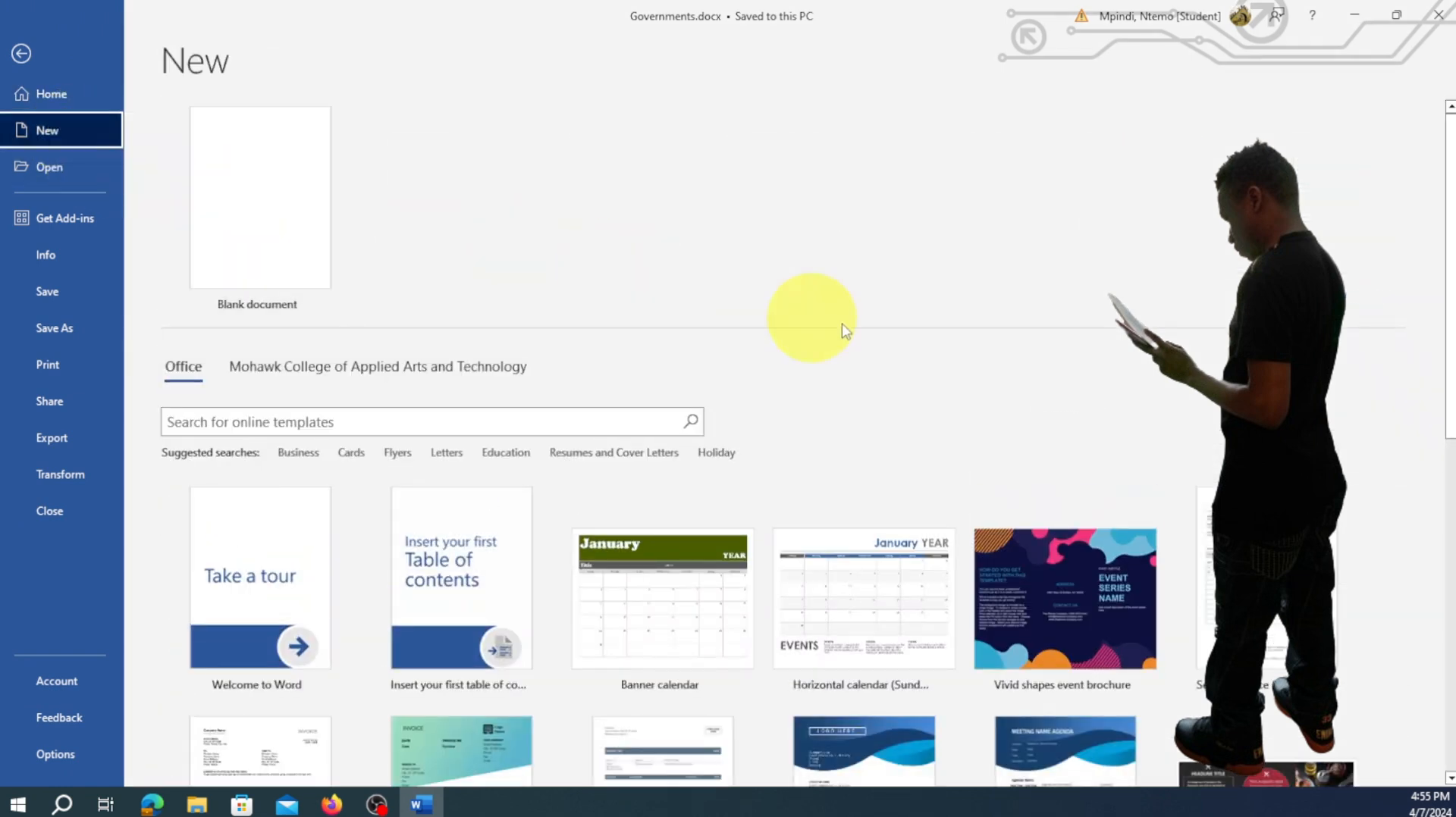
{"action": "scroll", "coordinate": [940, 341], "scroll_direction": "down", "scroll_amount": 3}
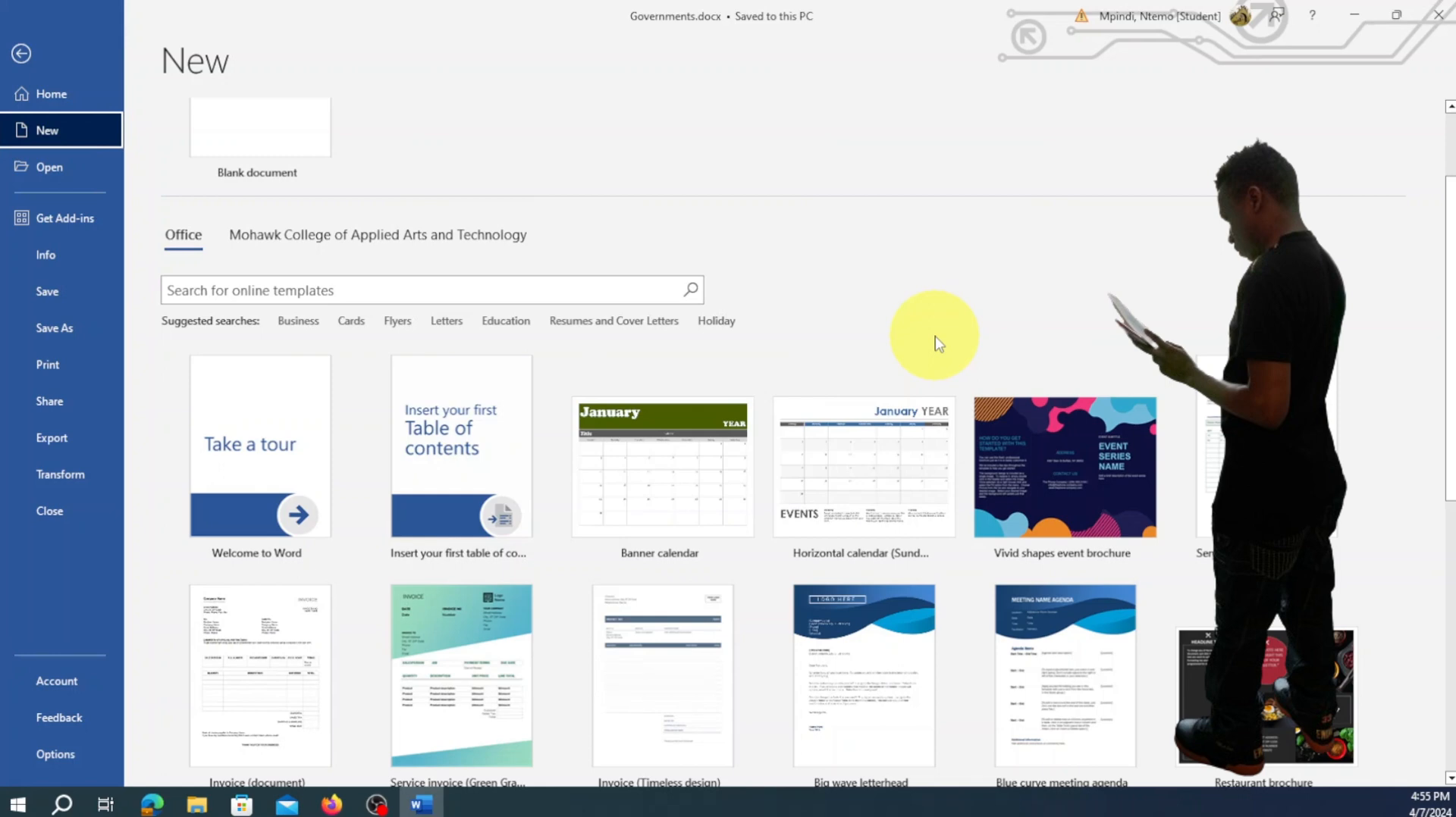
{"action": "scroll", "coordinate": [933, 334], "scroll_direction": "down", "scroll_amount": 2}
{"action": "scroll", "coordinate": [910, 406], "scroll_direction": "down", "scroll_amount": 2}
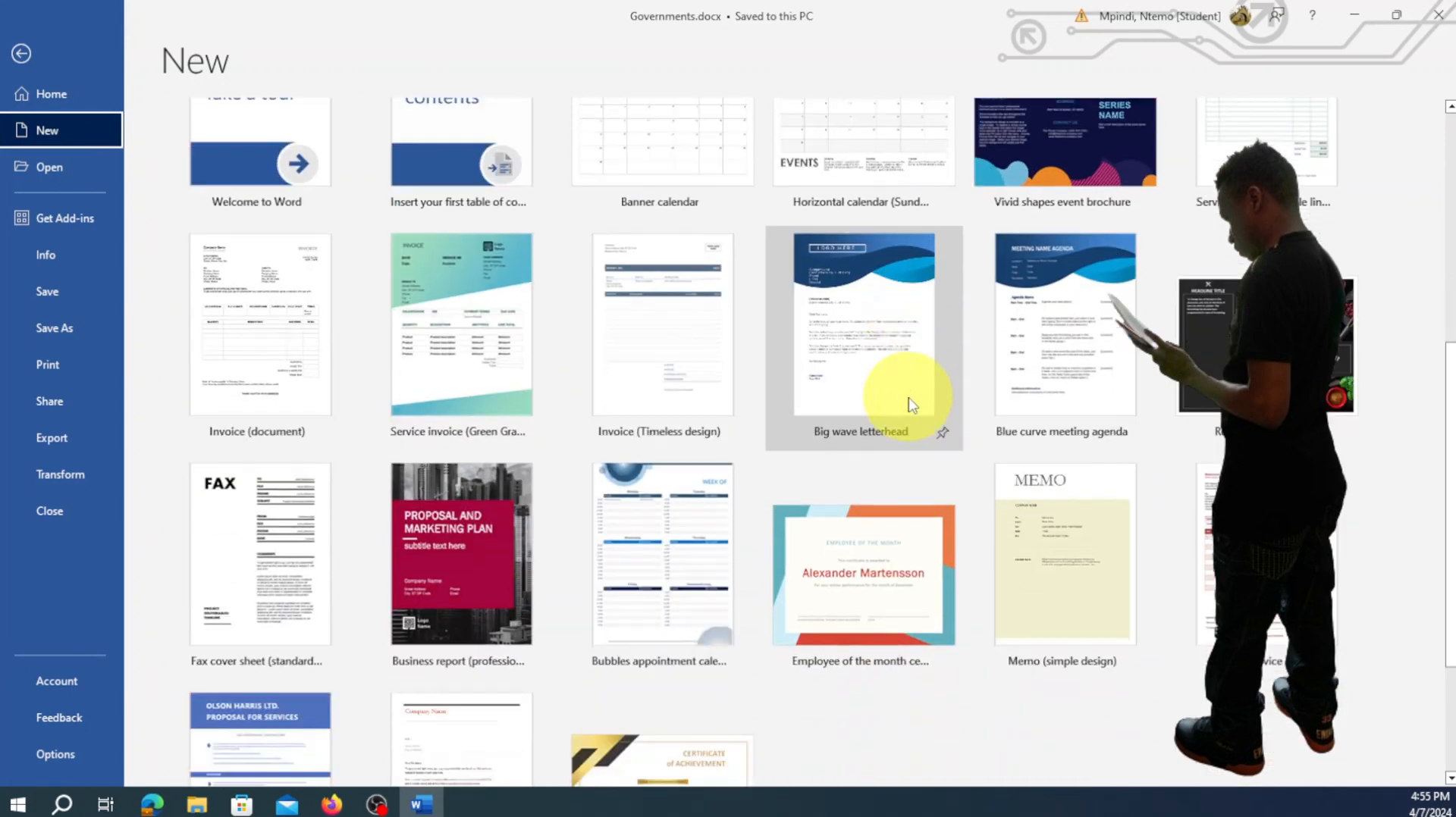
{"action": "scroll", "coordinate": [912, 406], "scroll_direction": "down", "scroll_amount": 2}
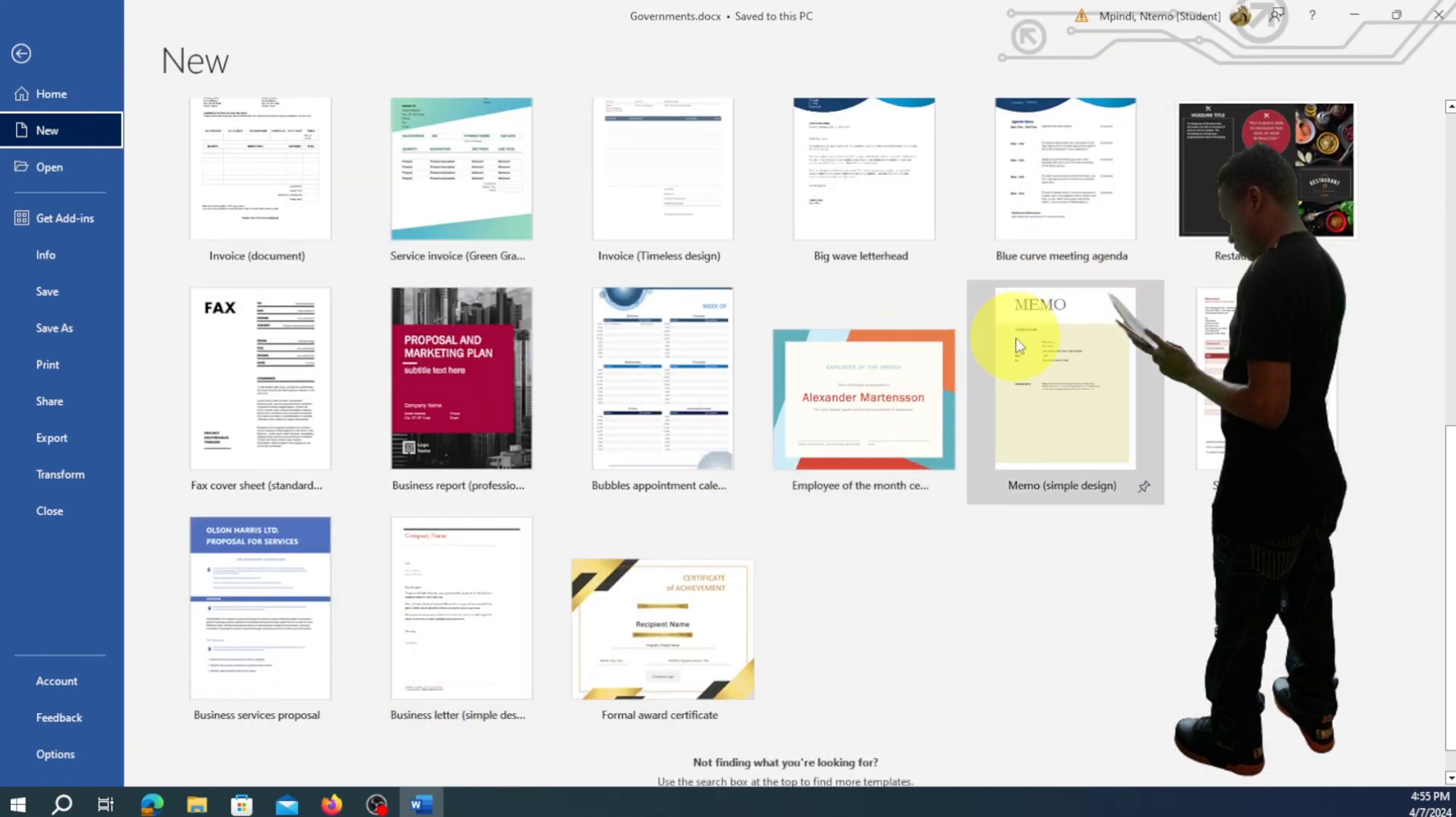
{"action": "scroll", "coordinate": [1023, 357], "scroll_direction": "up", "scroll_amount": 6}
{"action": "scroll", "coordinate": [1011, 329], "scroll_direction": "up", "scroll_amount": 3}
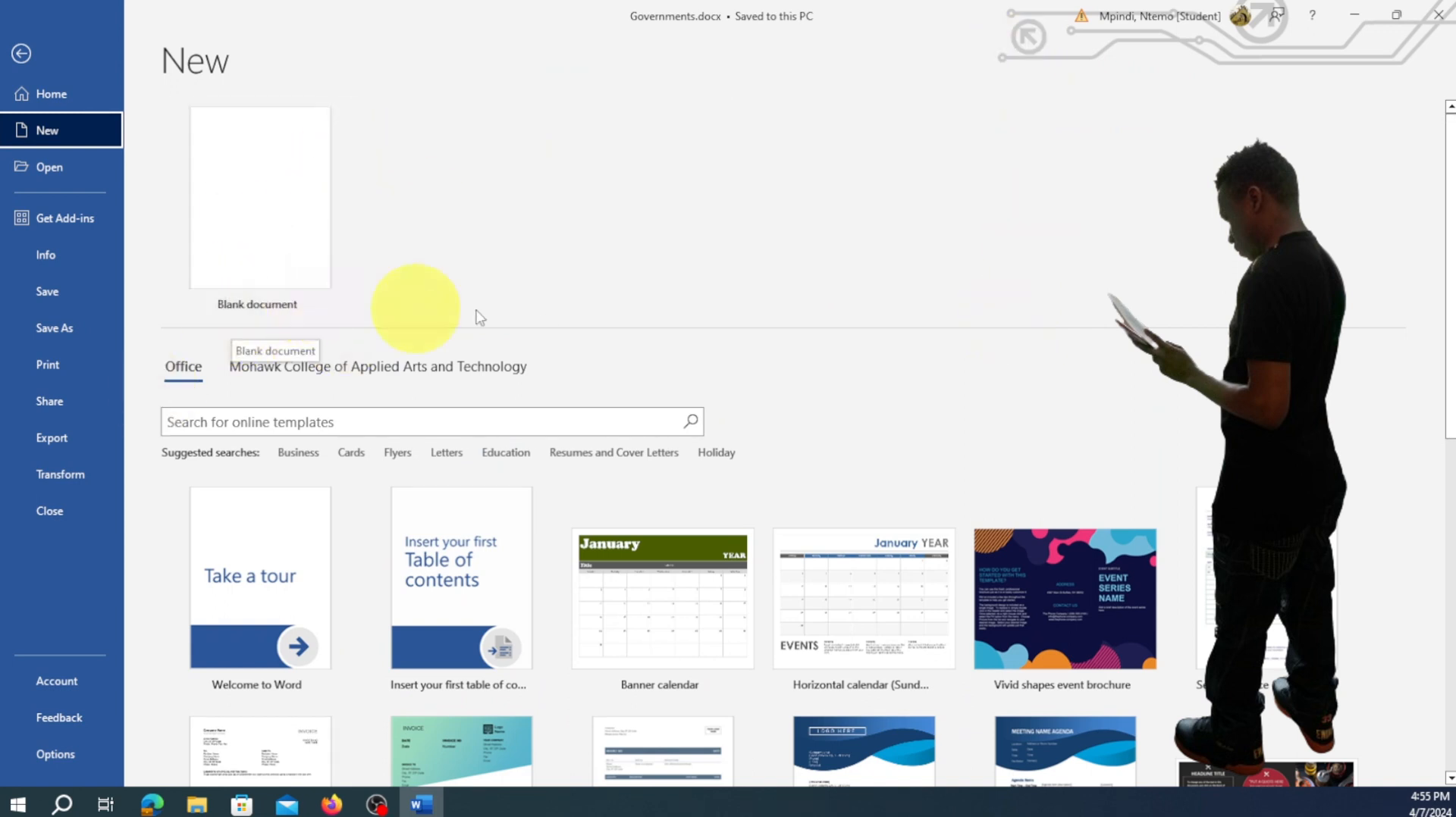
{"action": "scroll", "coordinate": [920, 471], "scroll_direction": "down", "scroll_amount": 4}
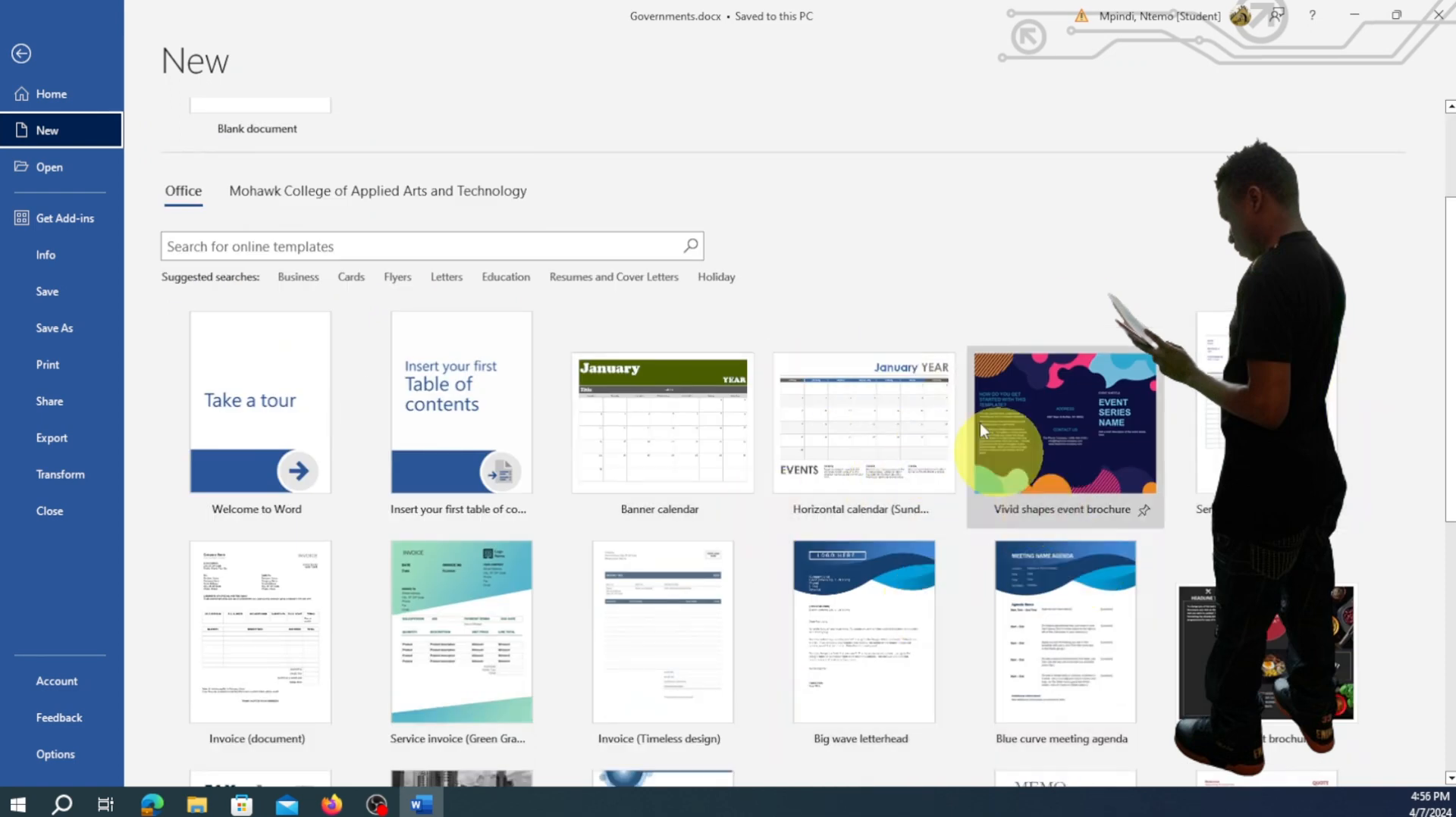
{"action": "scroll", "coordinate": [536, 491], "scroll_direction": "up", "scroll_amount": 4}
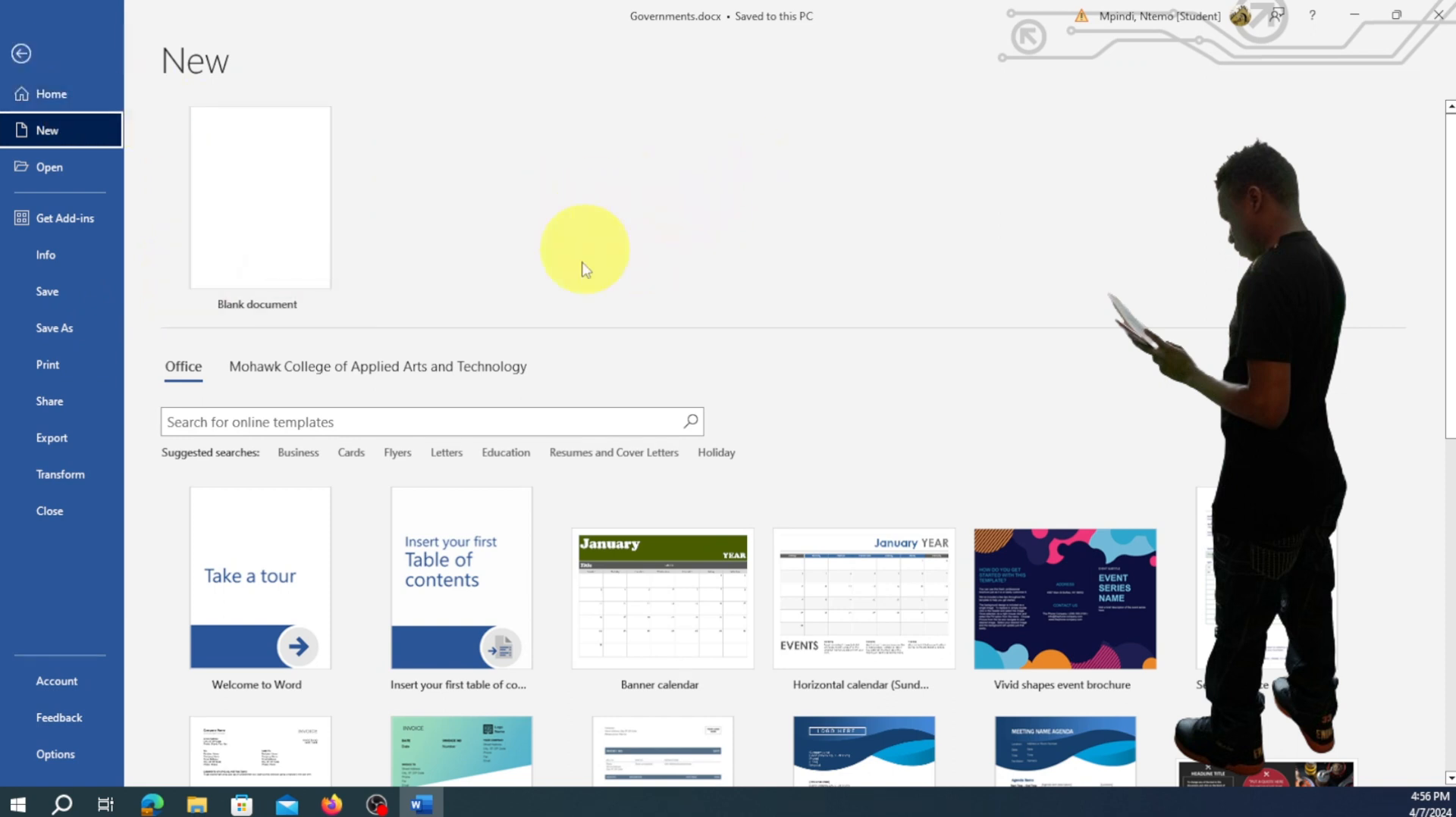
{"action": "left_click", "coordinate": [21, 55]}
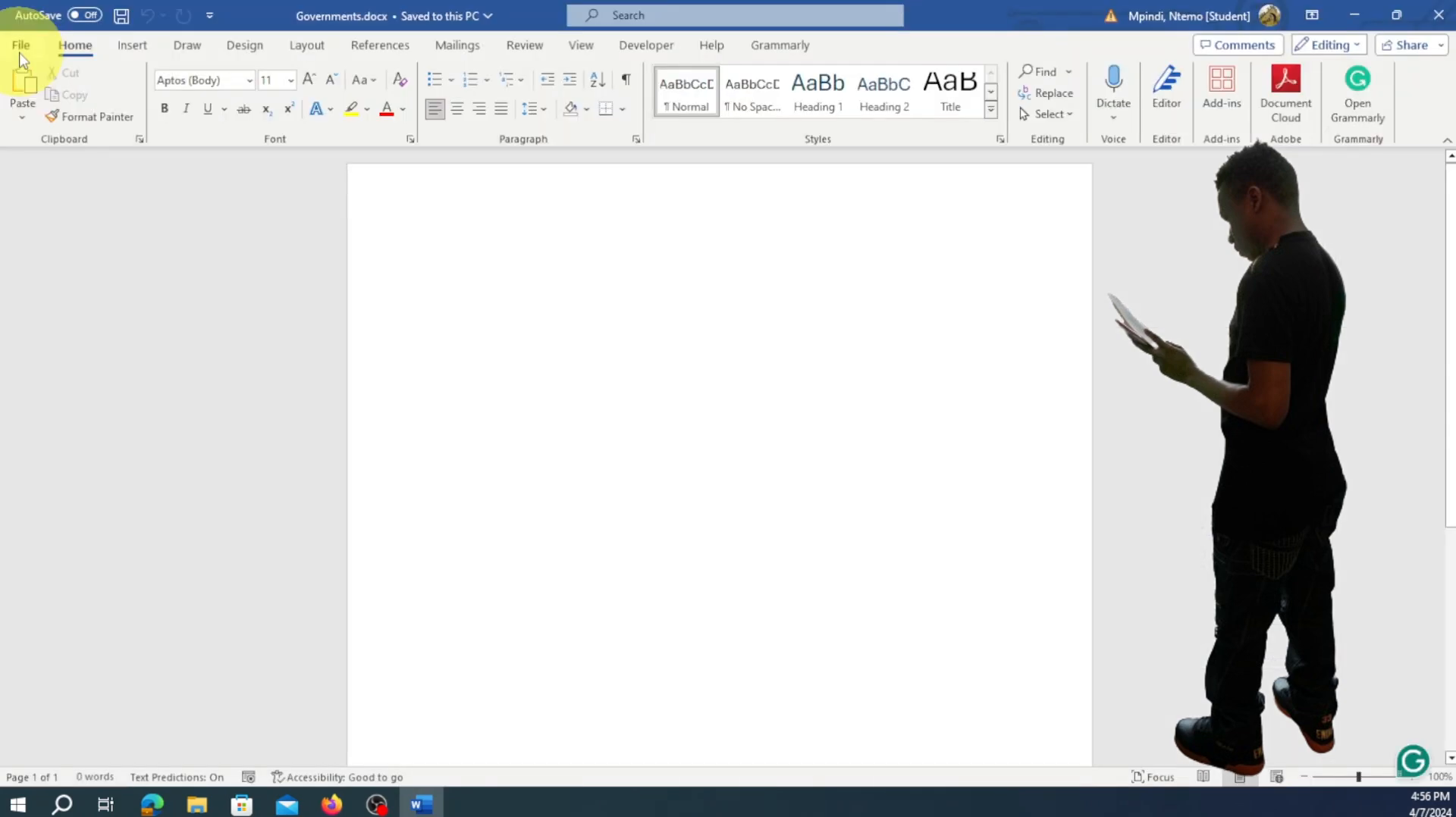
{"action": "left_click", "coordinate": [21, 47]}
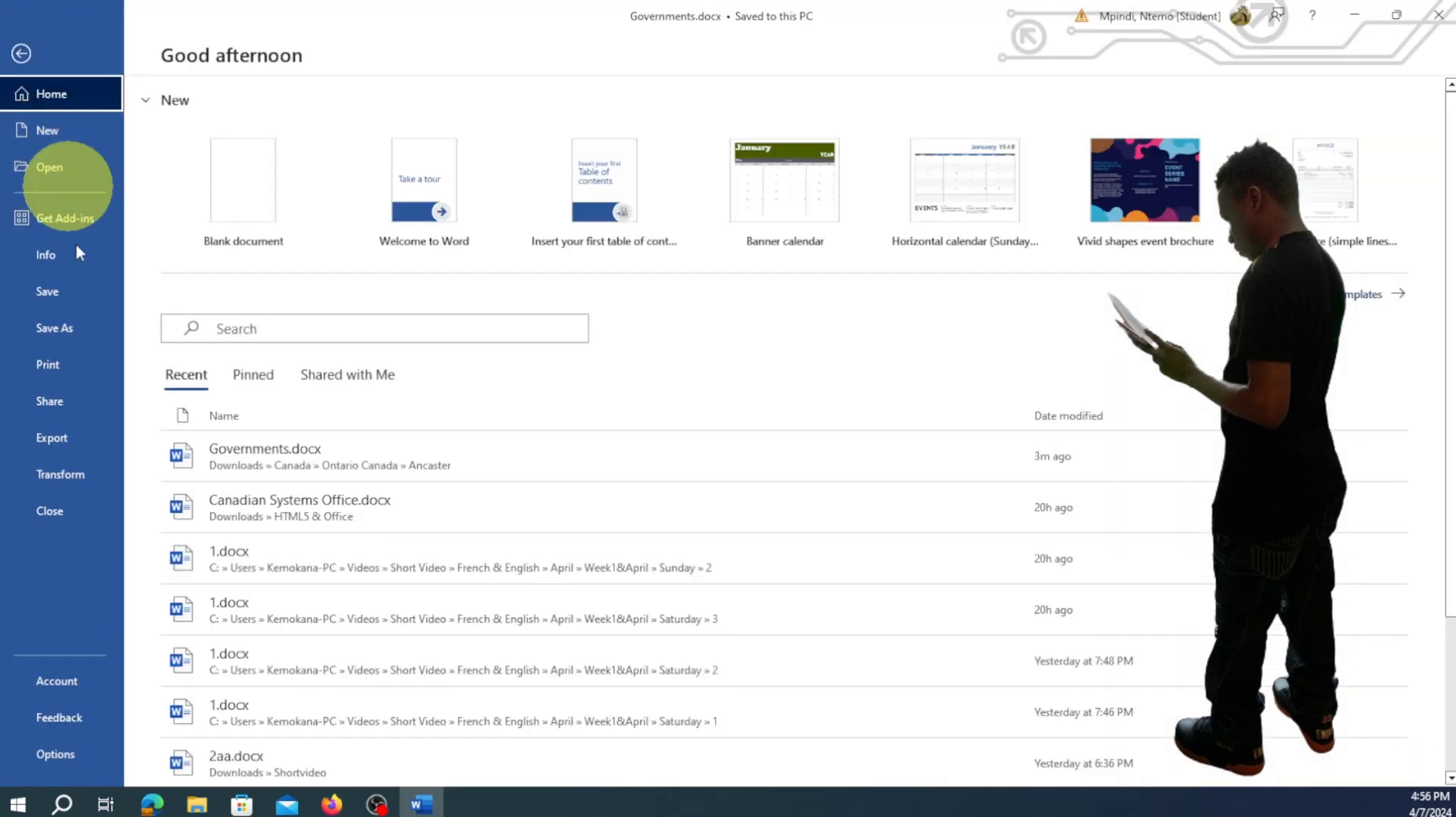
{"action": "left_click", "coordinate": [73, 133]}
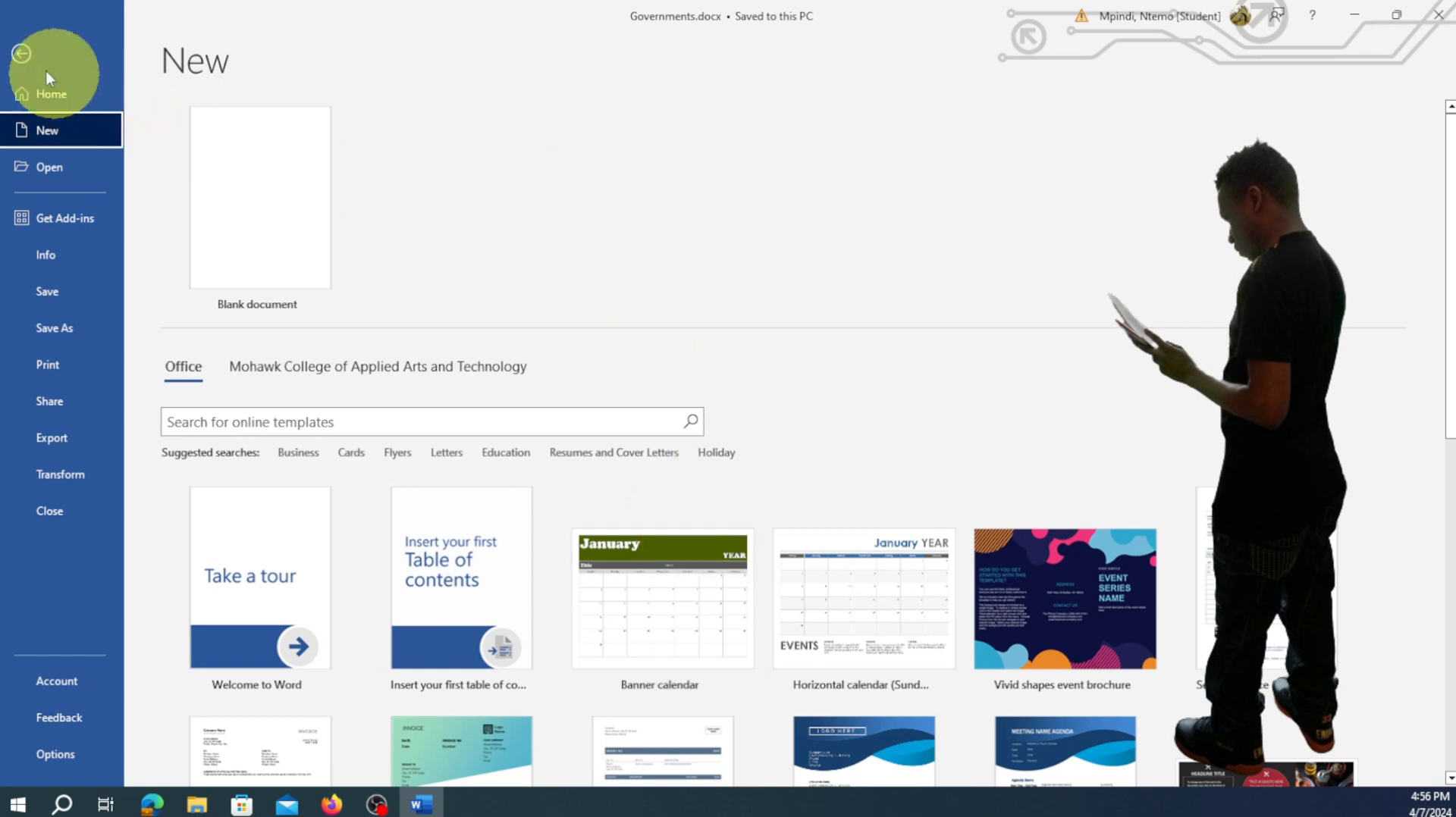
{"action": "left_click", "coordinate": [21, 53]}
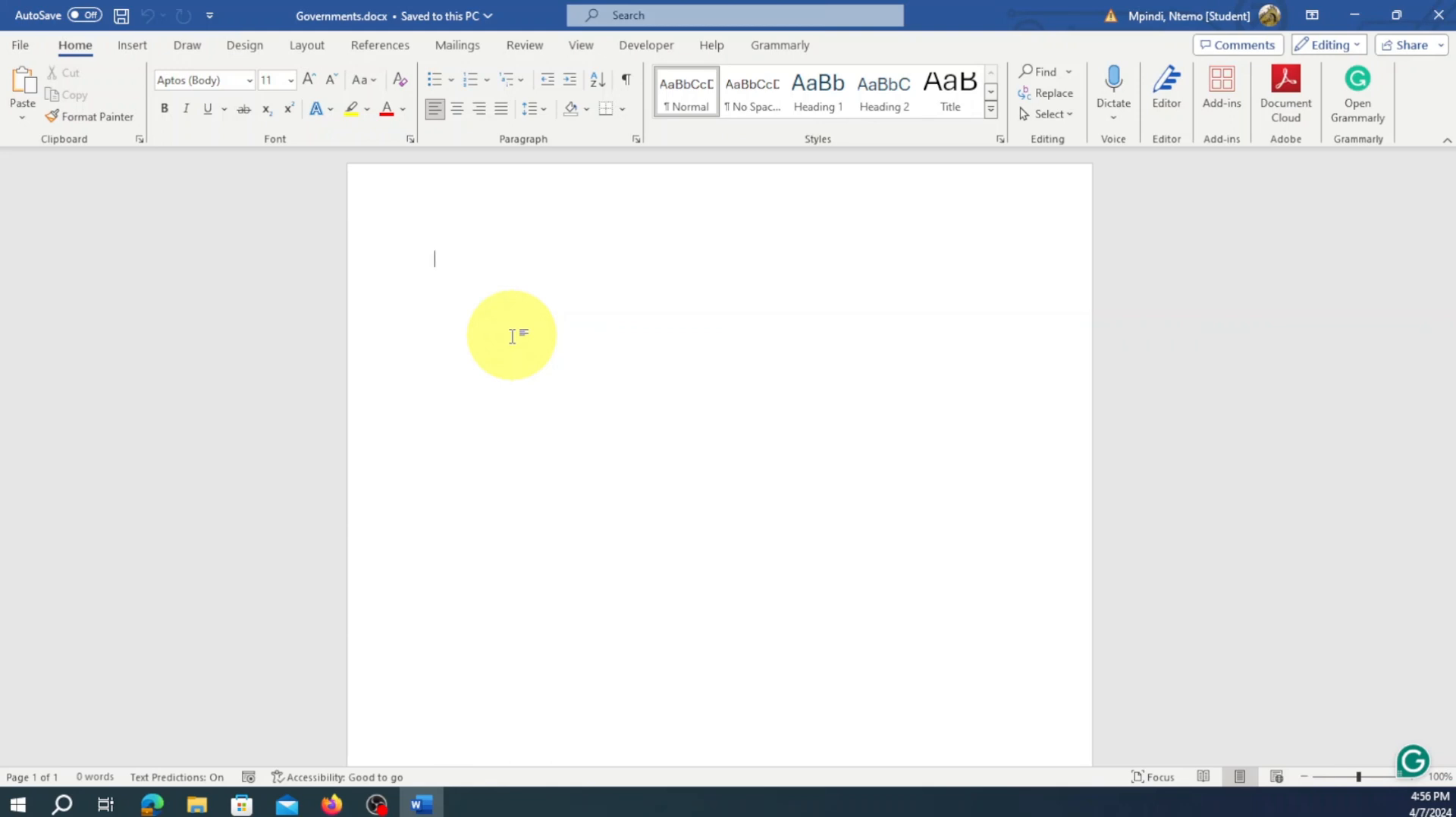
Browse to the HTML5 & Office folder in Downloads and open Canadian Systems Office.docx
{"action": "left_click", "coordinate": [22, 47]}
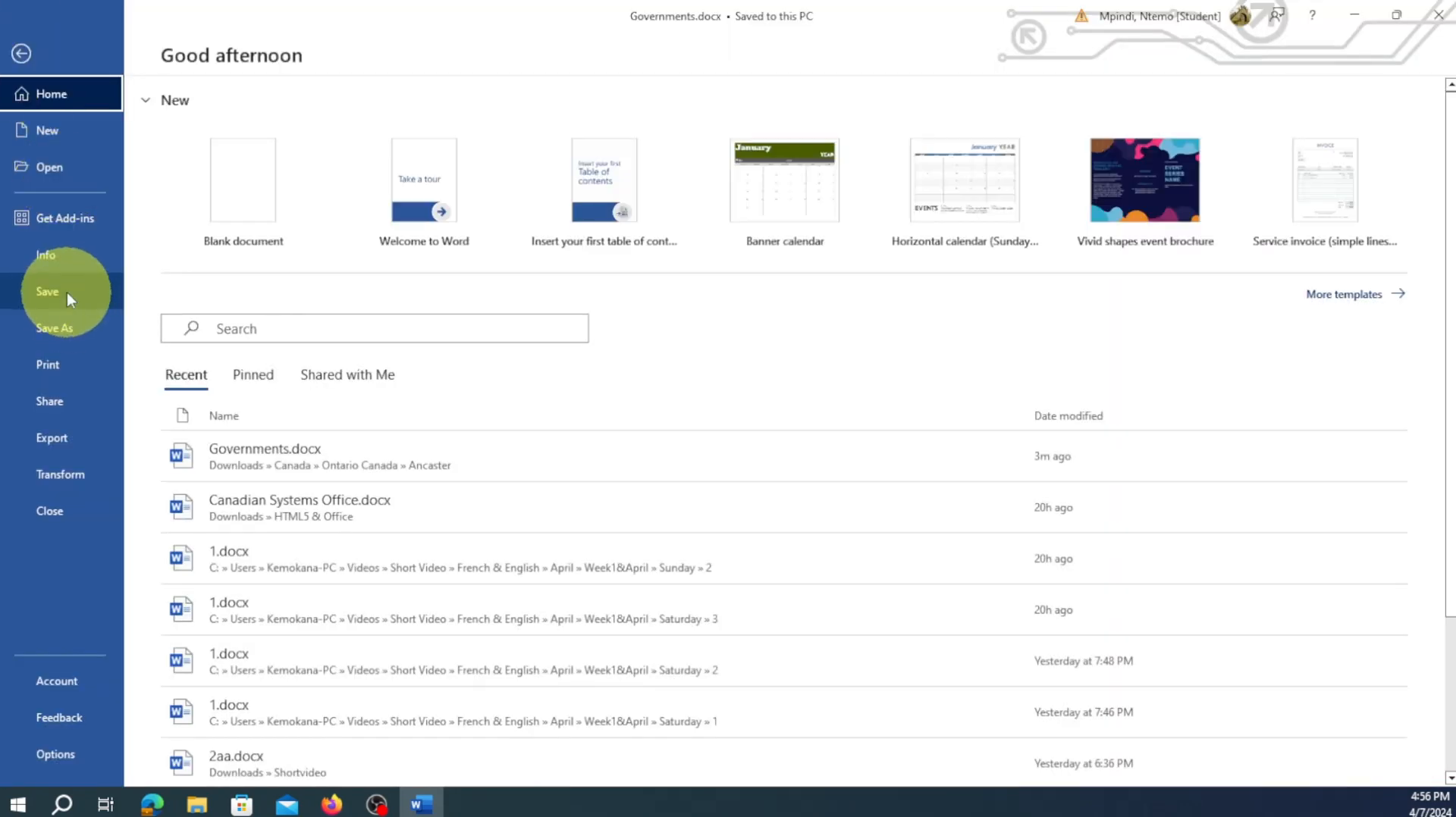
{"action": "left_click", "coordinate": [74, 167]}
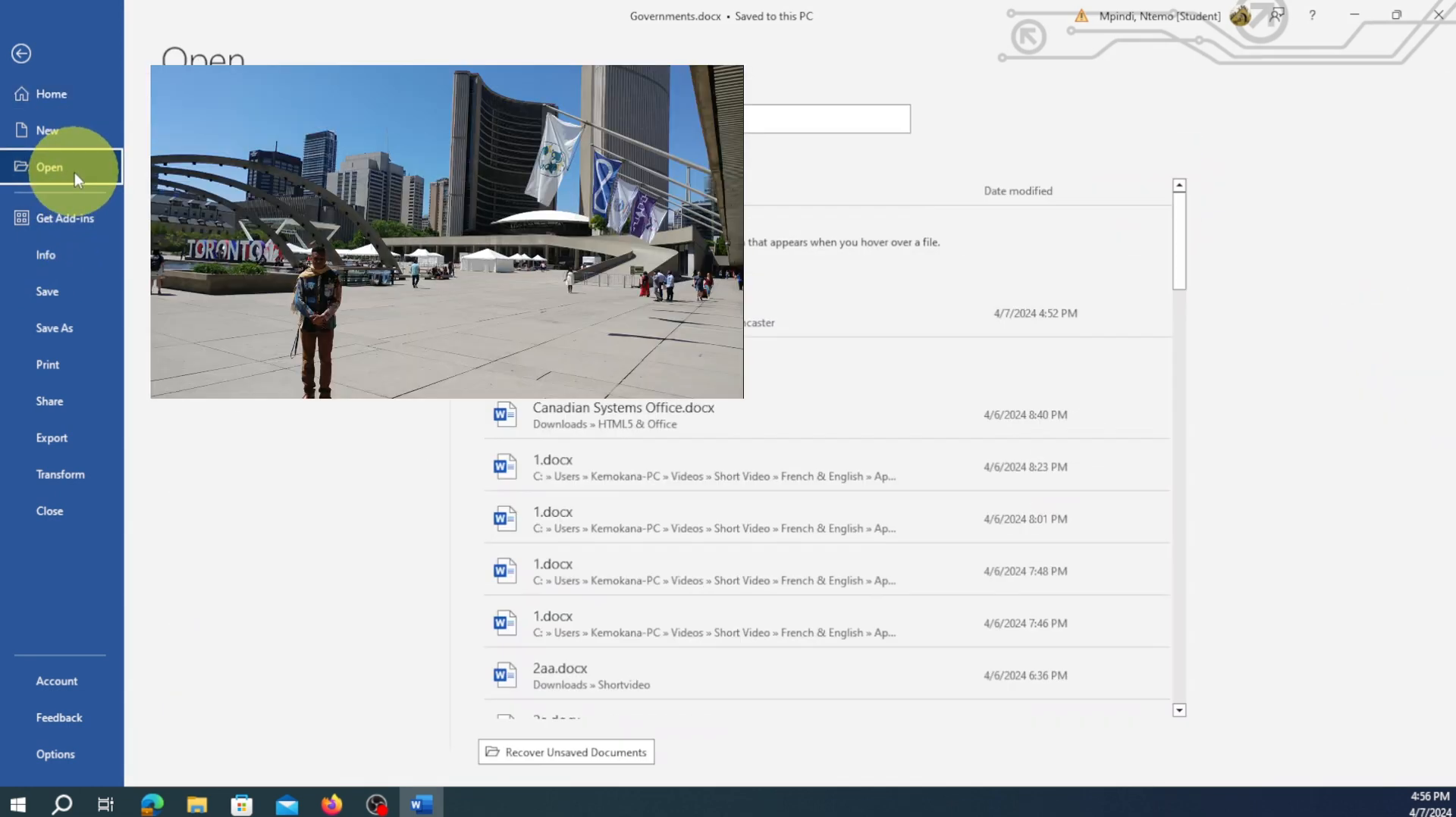
{"action": "left_click", "coordinate": [238, 466]}
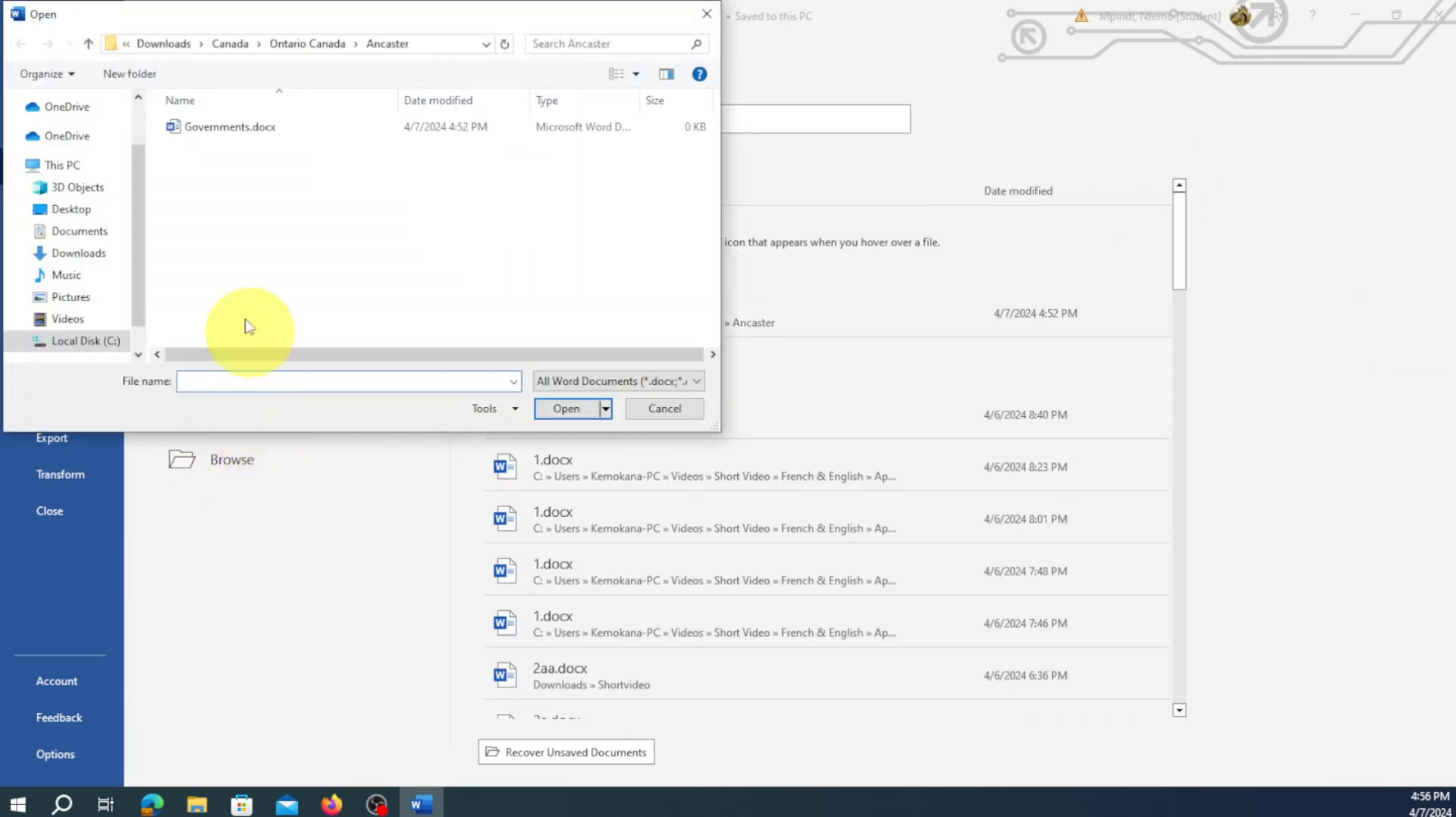
{"action": "scroll", "coordinate": [94, 265], "scroll_direction": "down", "scroll_amount": 1}
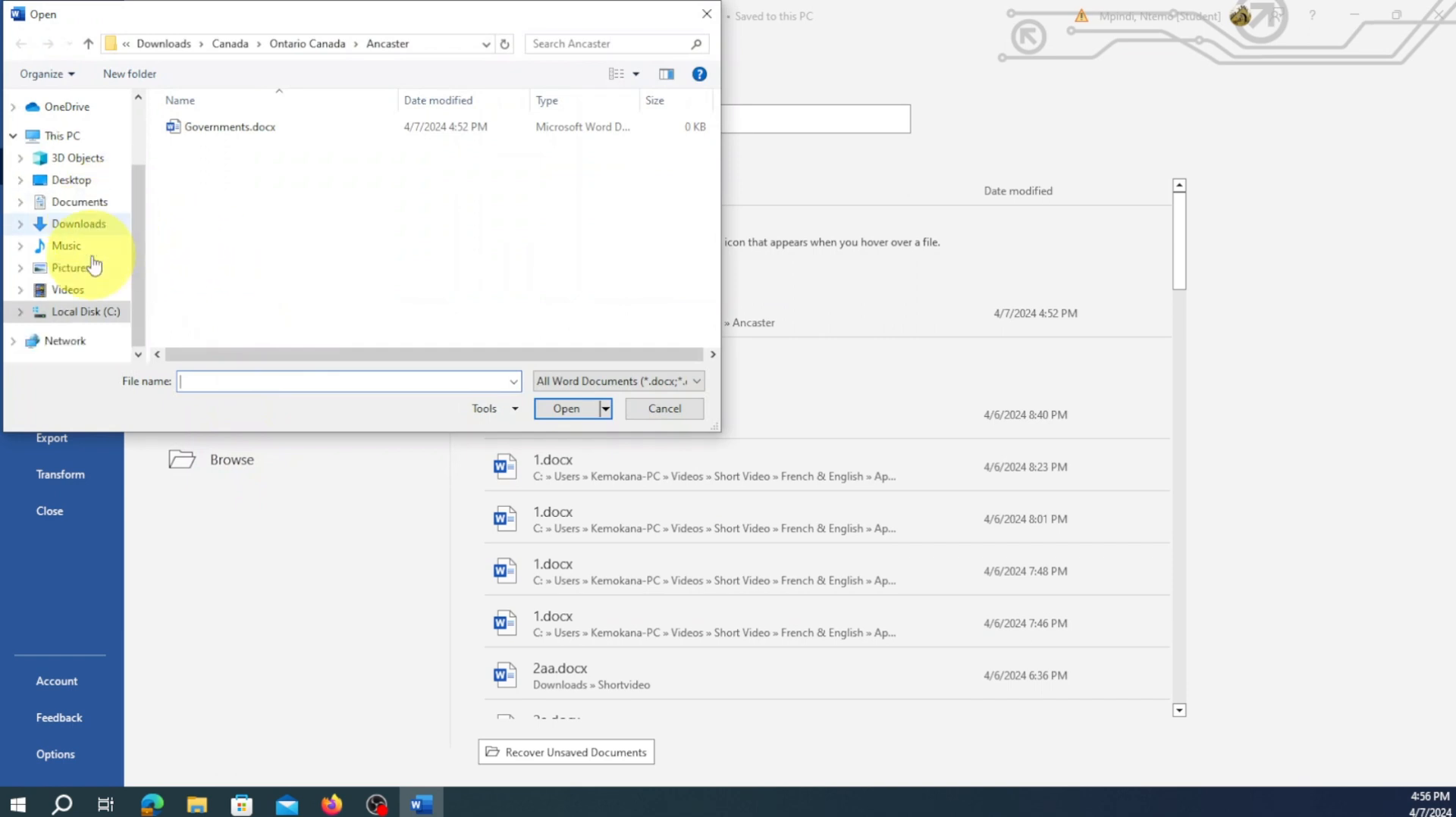
{"action": "left_click", "coordinate": [94, 231]}
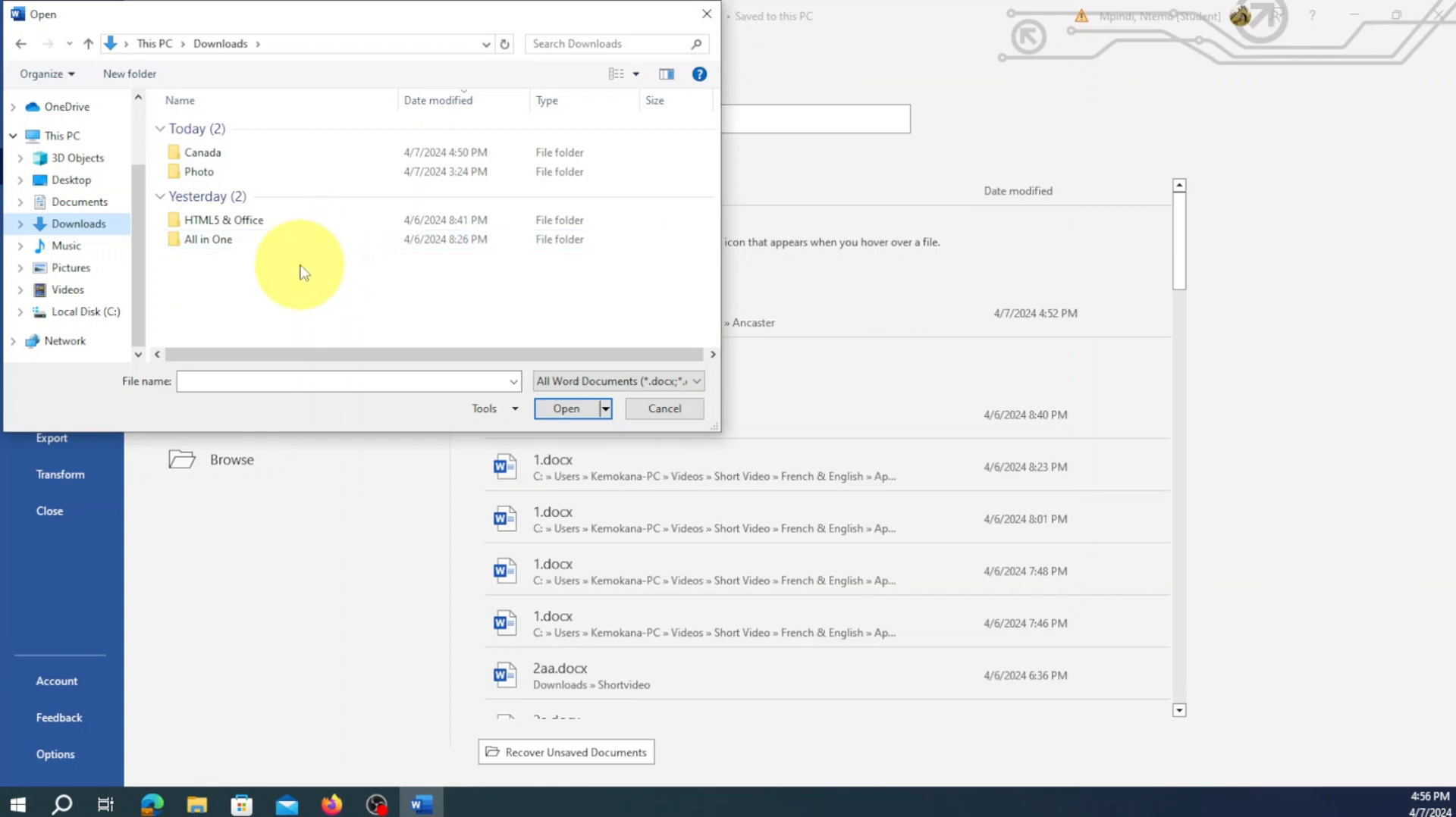
{"action": "left_click", "coordinate": [280, 227]}
{"action": "double_click", "coordinate": [281, 227]}
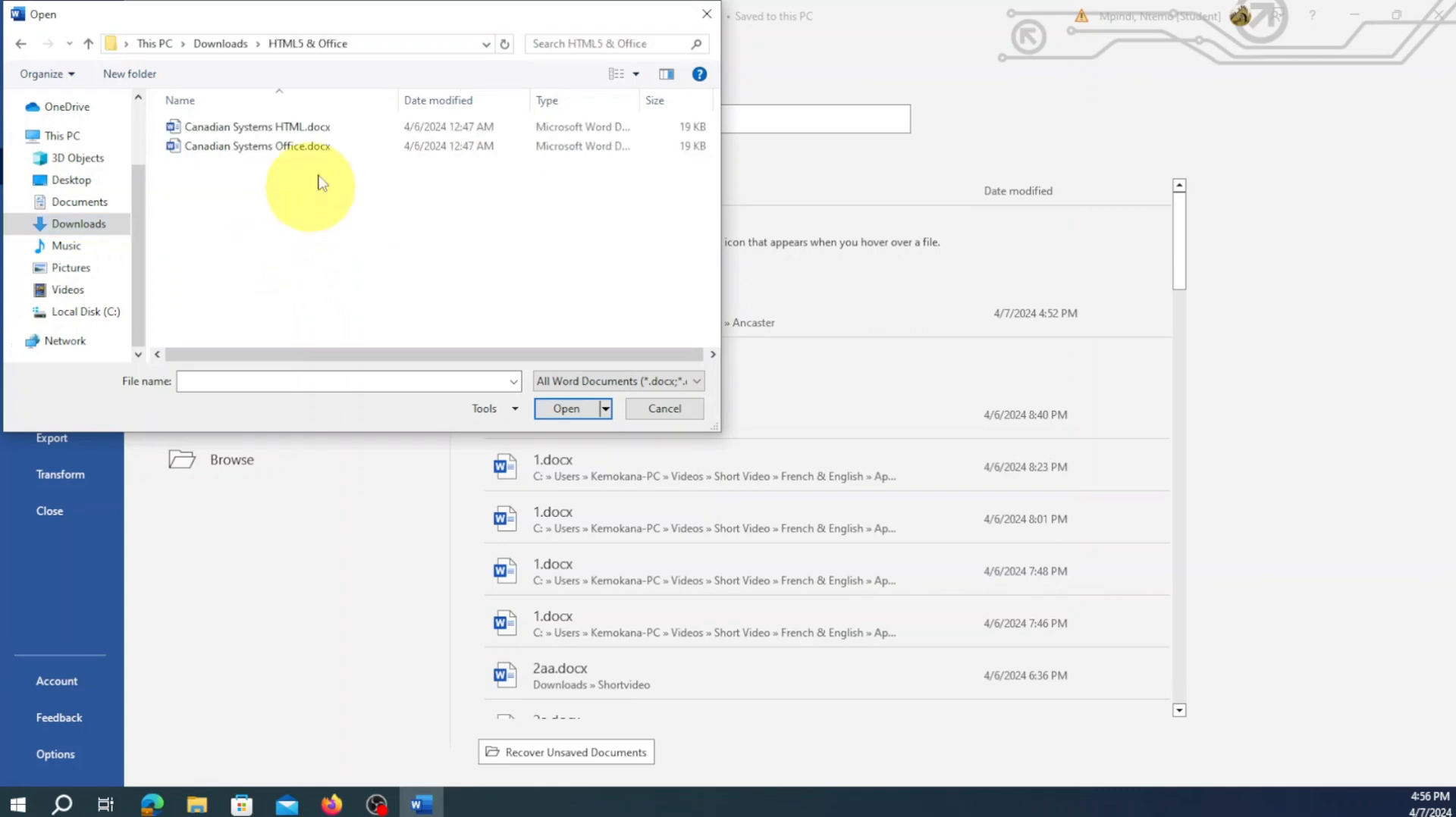
{"action": "left_click", "coordinate": [273, 152]}
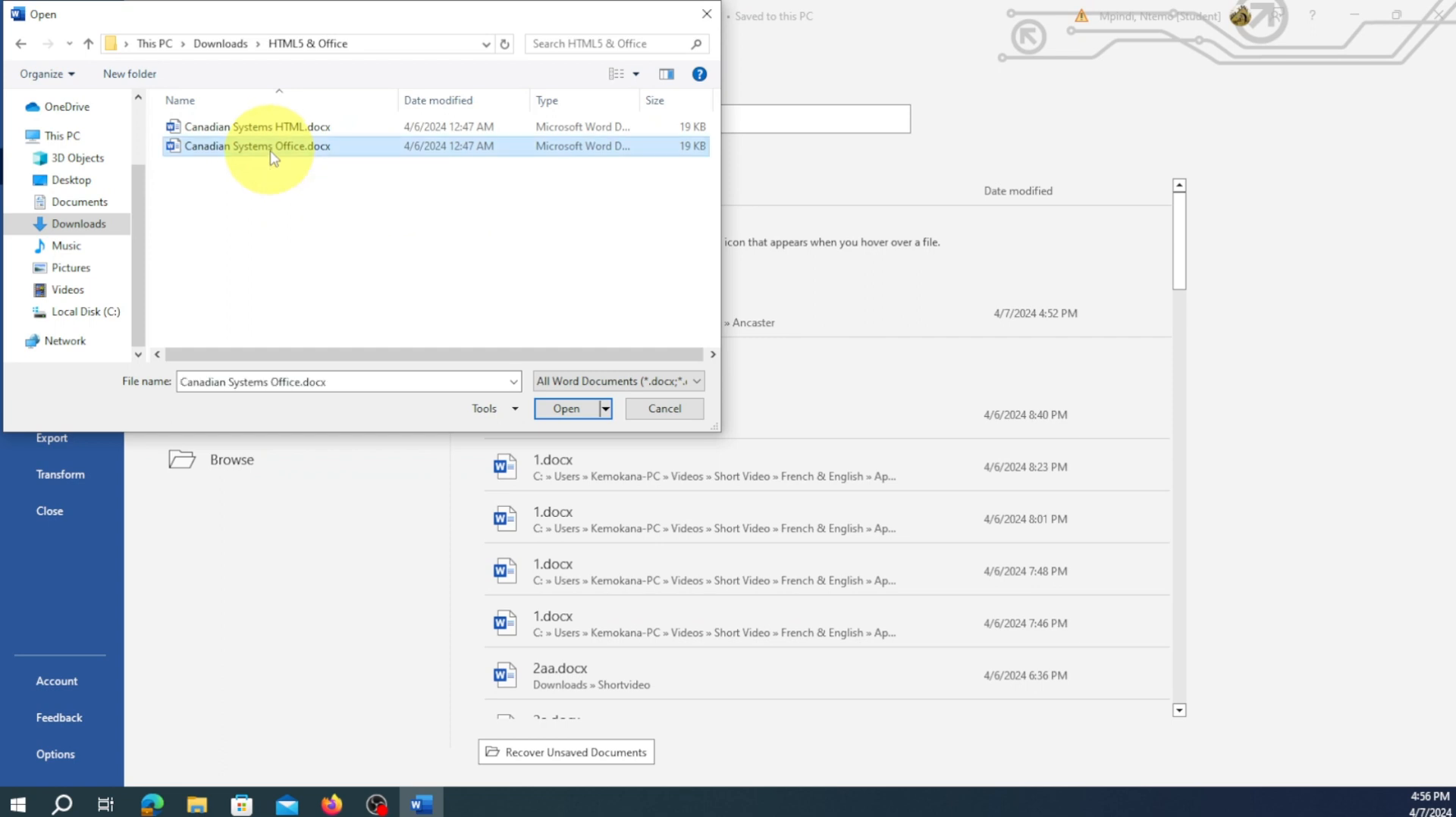
{"action": "left_click", "coordinate": [555, 414]}
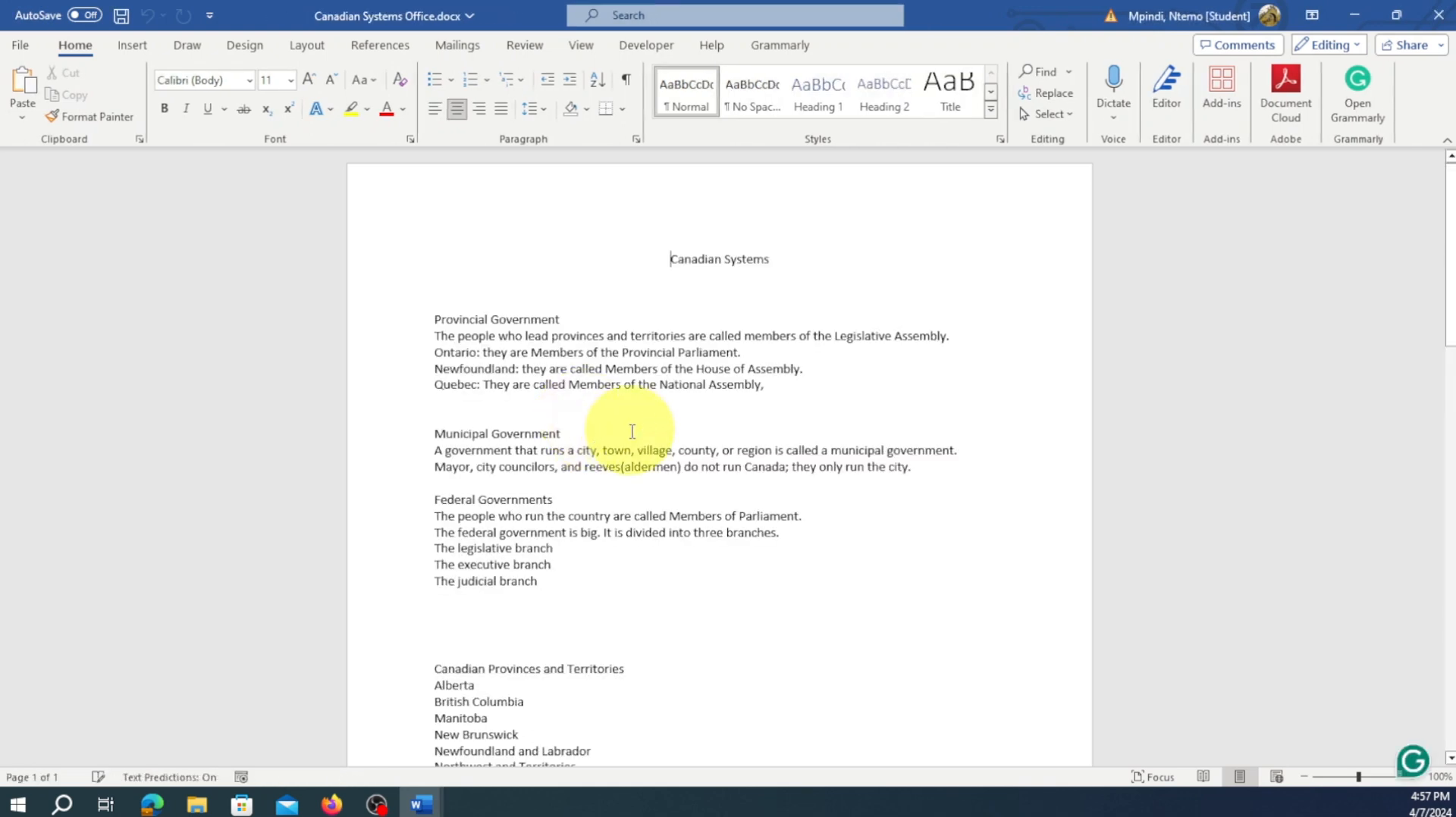
Look through the pages of Canadian Systems Office.docx and close the document without saving changes
{"action": "scroll", "coordinate": [632, 432], "scroll_direction": "down", "scroll_amount": 15}
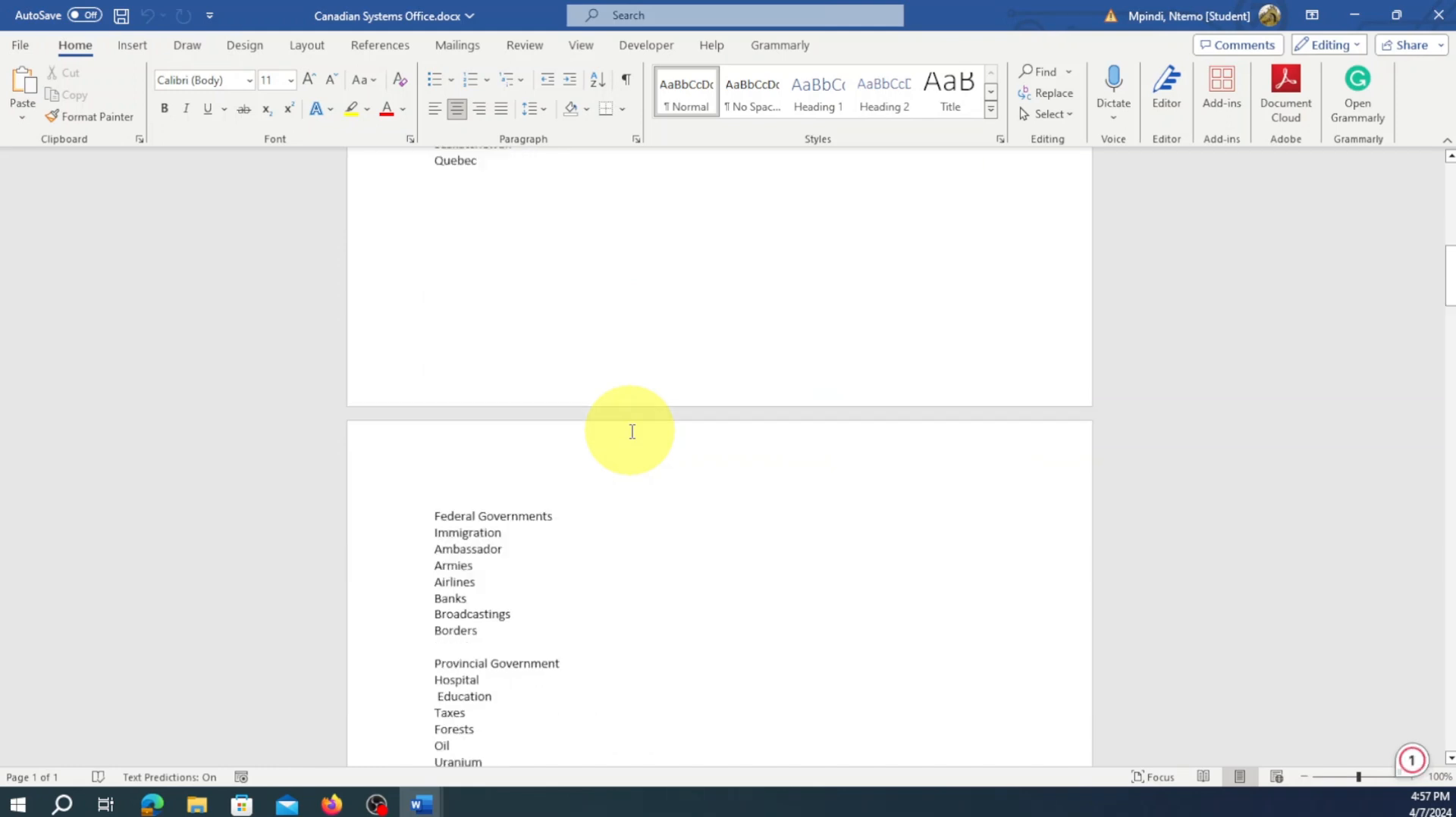
{"action": "scroll", "coordinate": [632, 432], "scroll_direction": "down", "scroll_amount": 3}
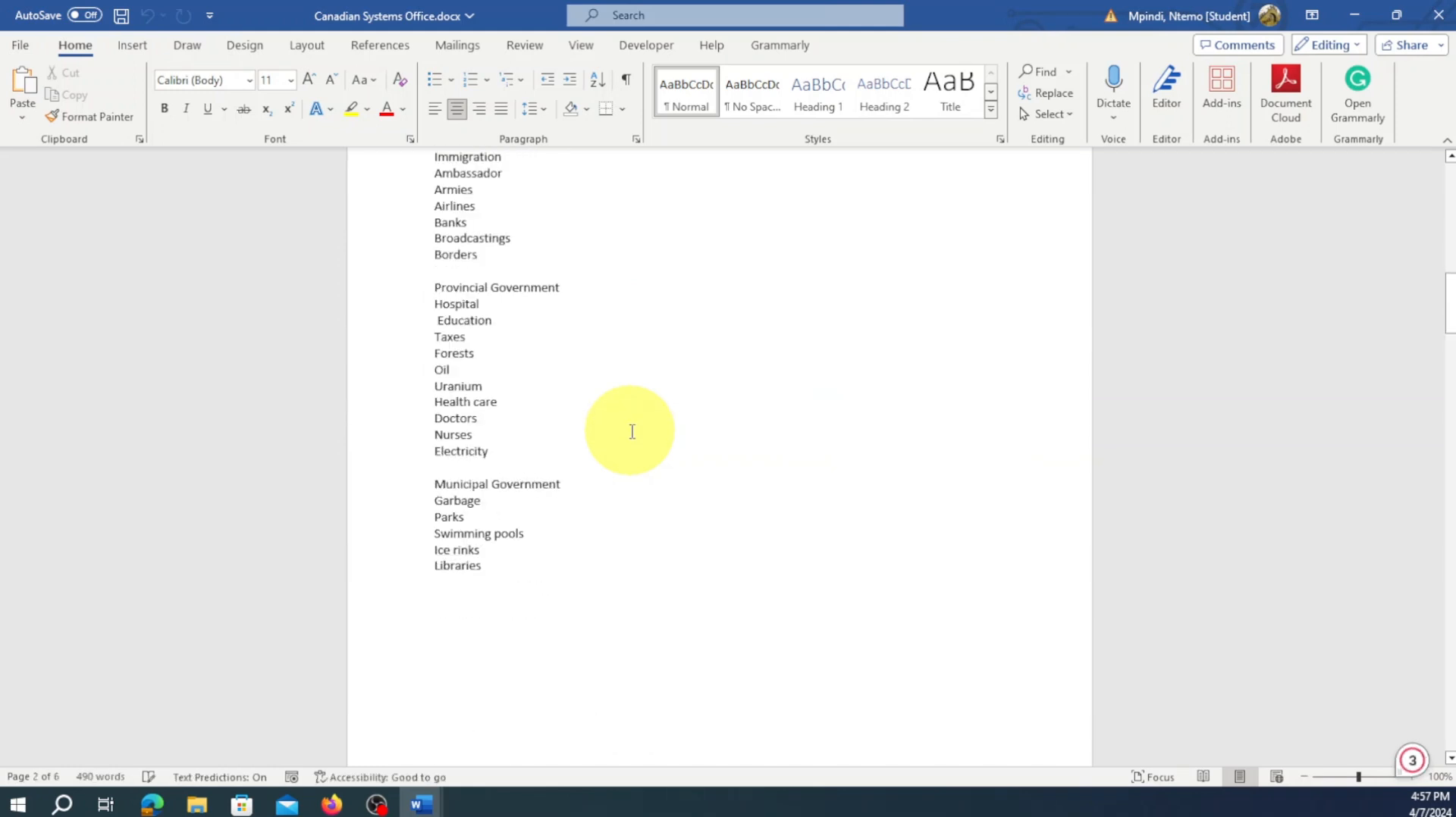
{"action": "scroll", "coordinate": [632, 432], "scroll_direction": "down", "scroll_amount": 10}
{"action": "scroll", "coordinate": [633, 434], "scroll_direction": "up", "scroll_amount": 5}
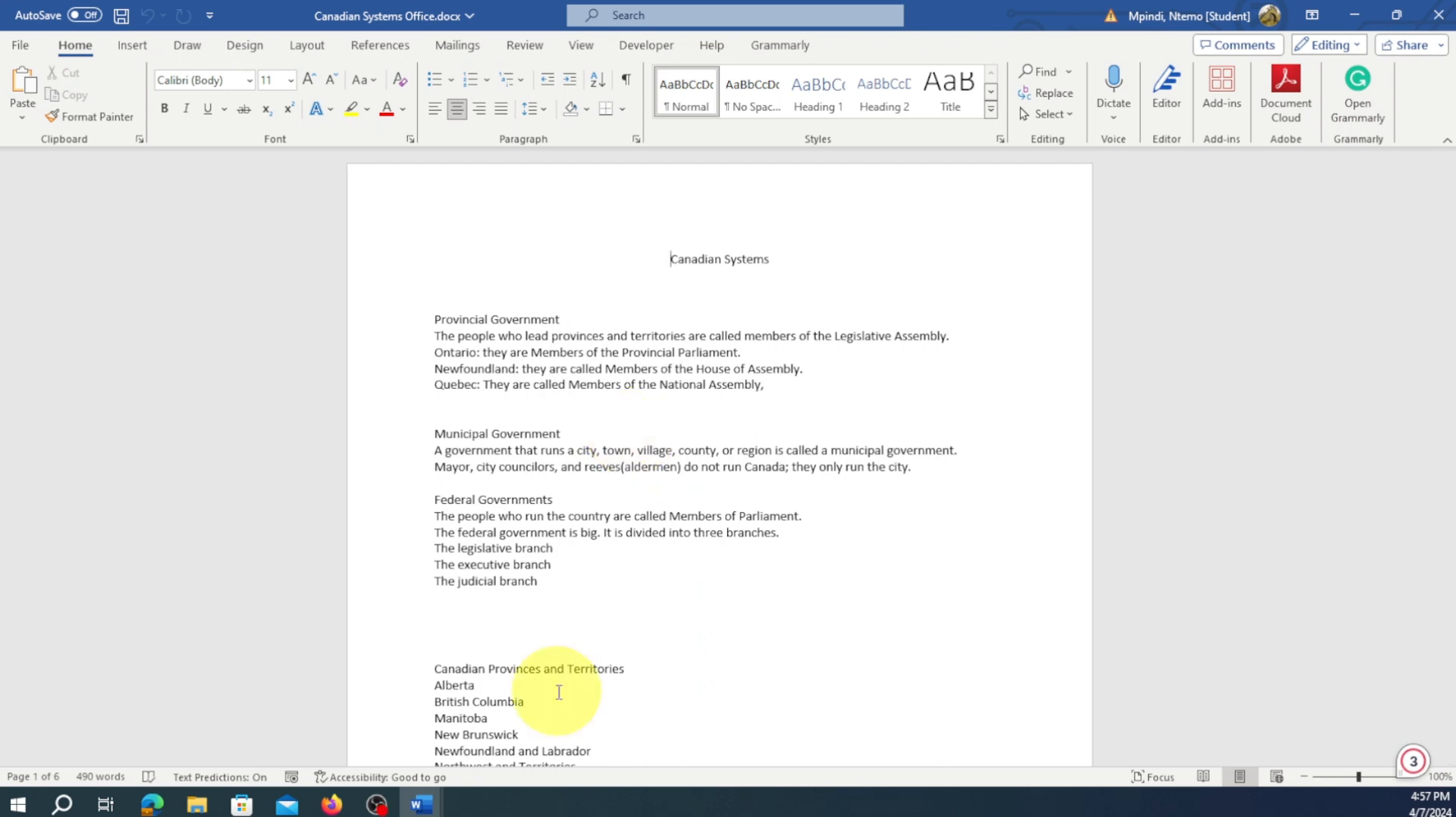
{"action": "left_click", "coordinate": [1440, 17]}
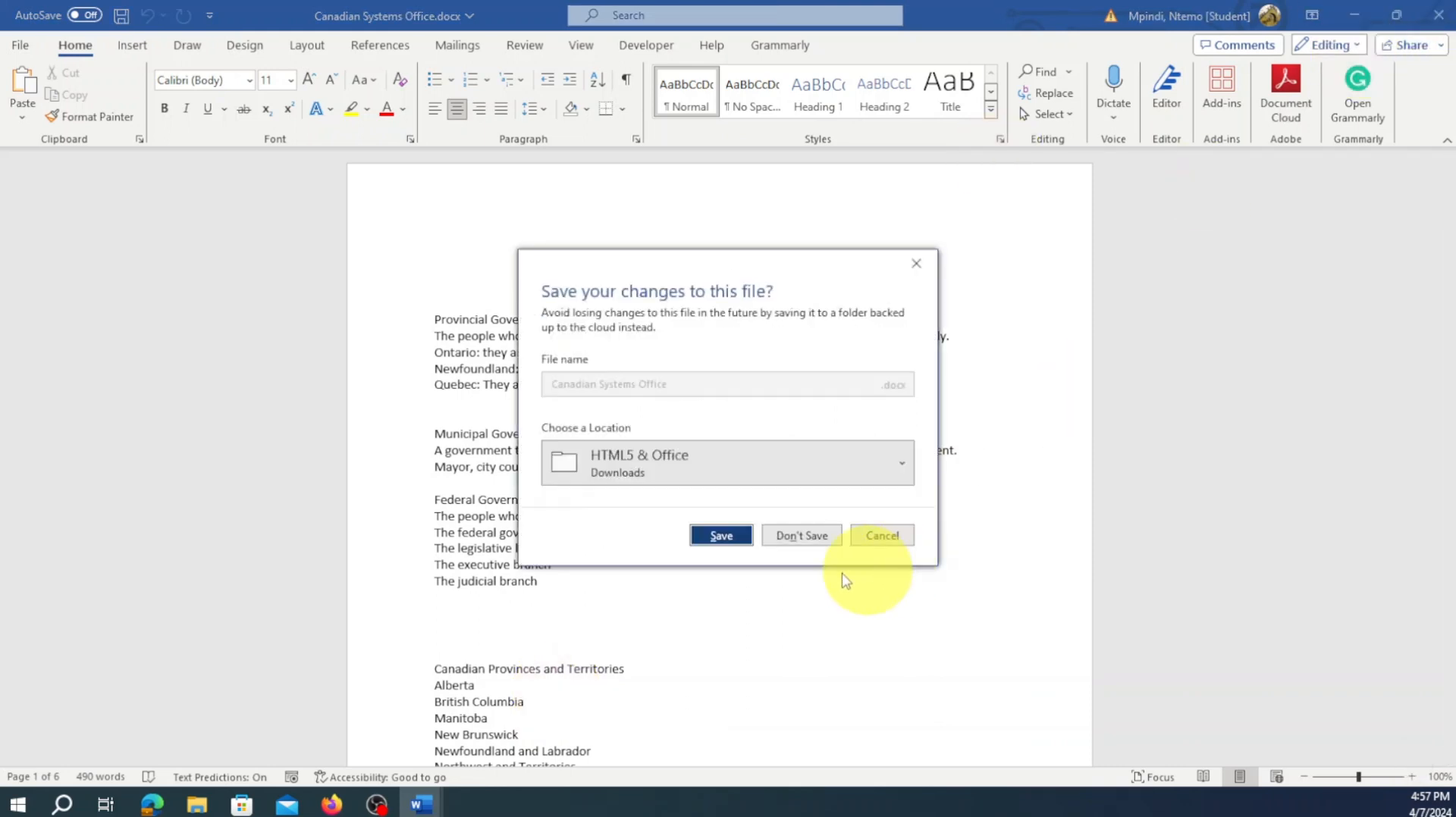
{"action": "left_click", "coordinate": [819, 535]}
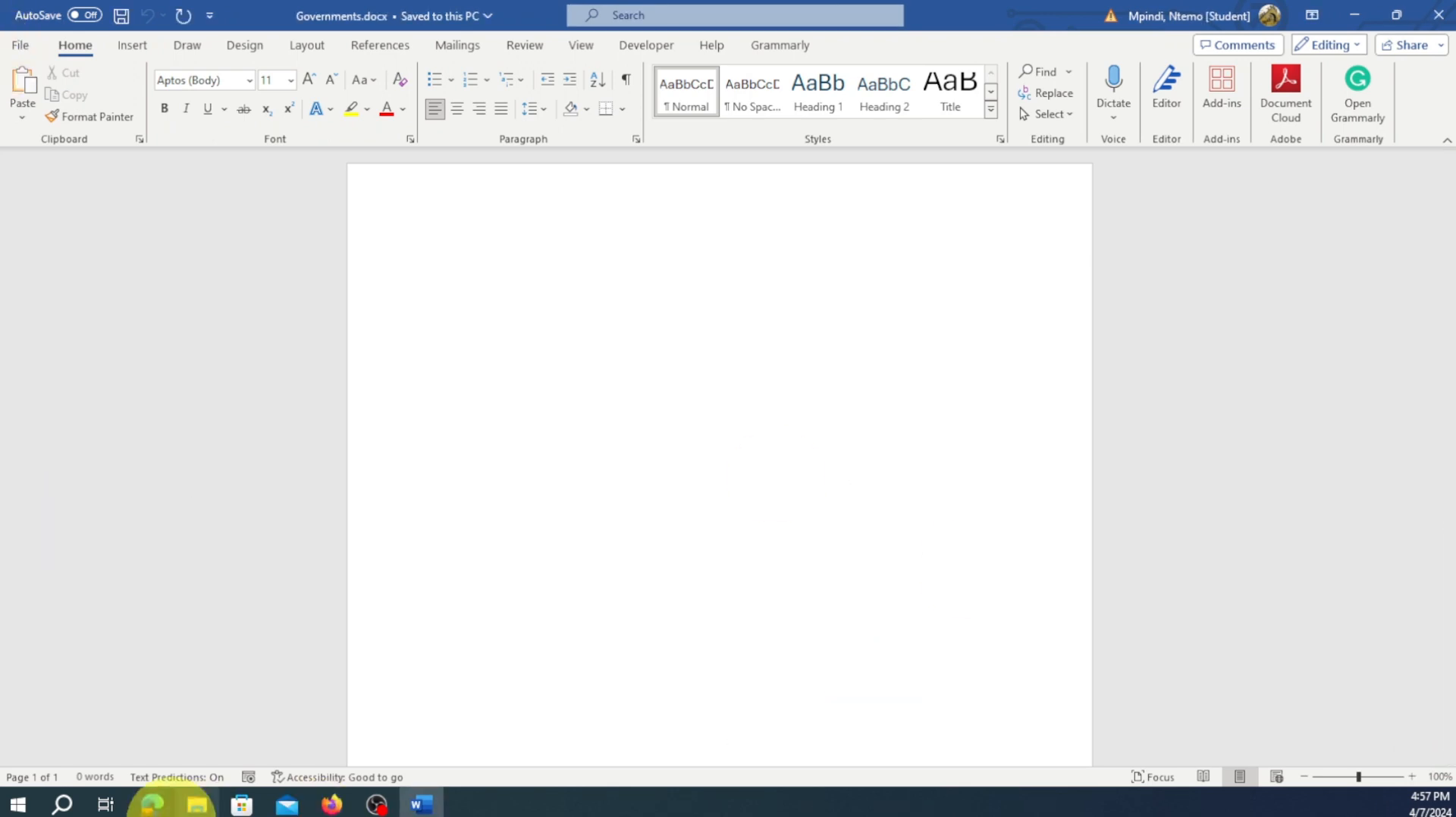
Switch to File Explorer and open Canadian Systems Office.docx from the HTML5 & Office folder in Downloads
{"action": "left_click", "coordinate": [194, 805]}
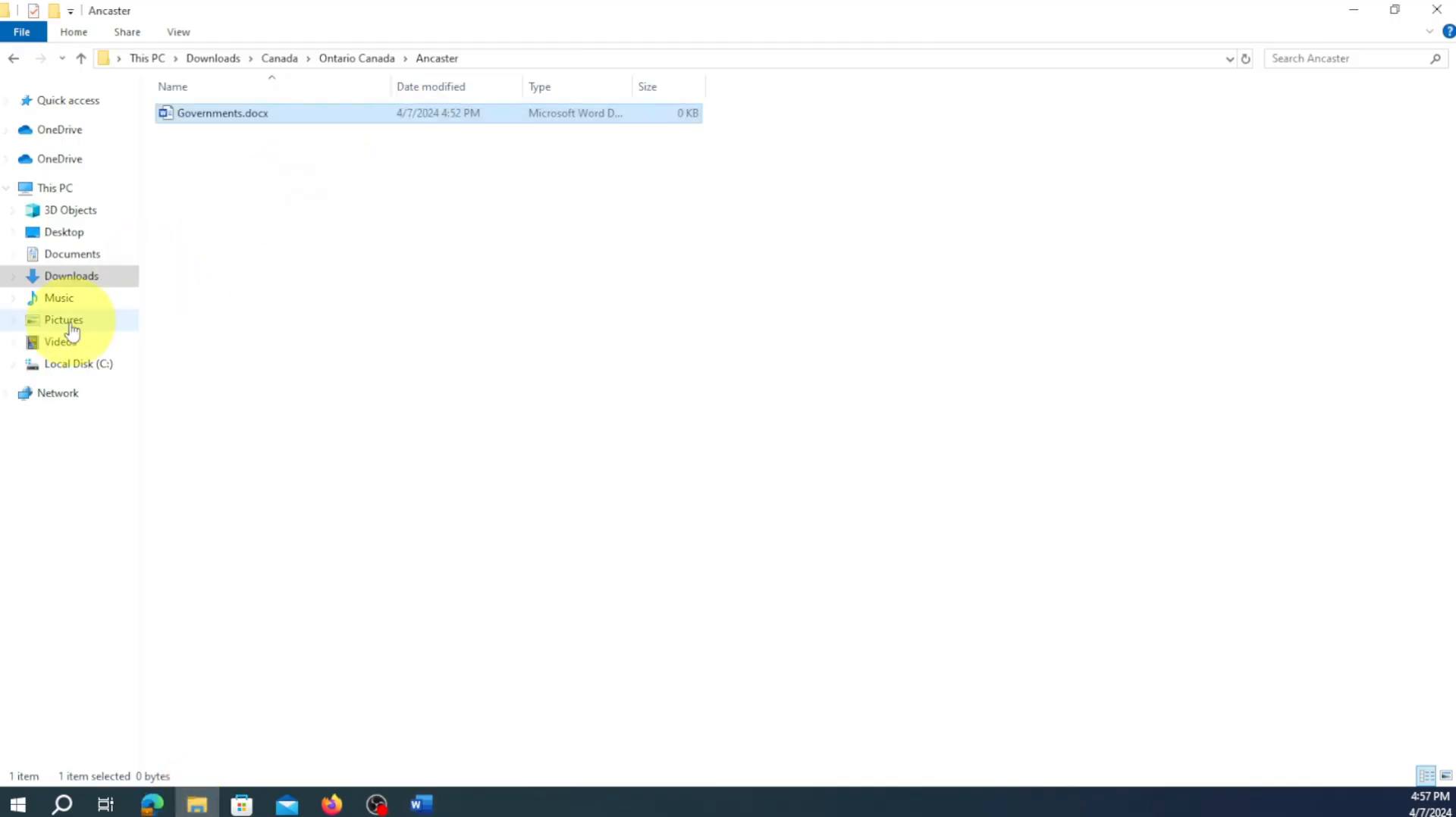
{"action": "left_click", "coordinate": [83, 284]}
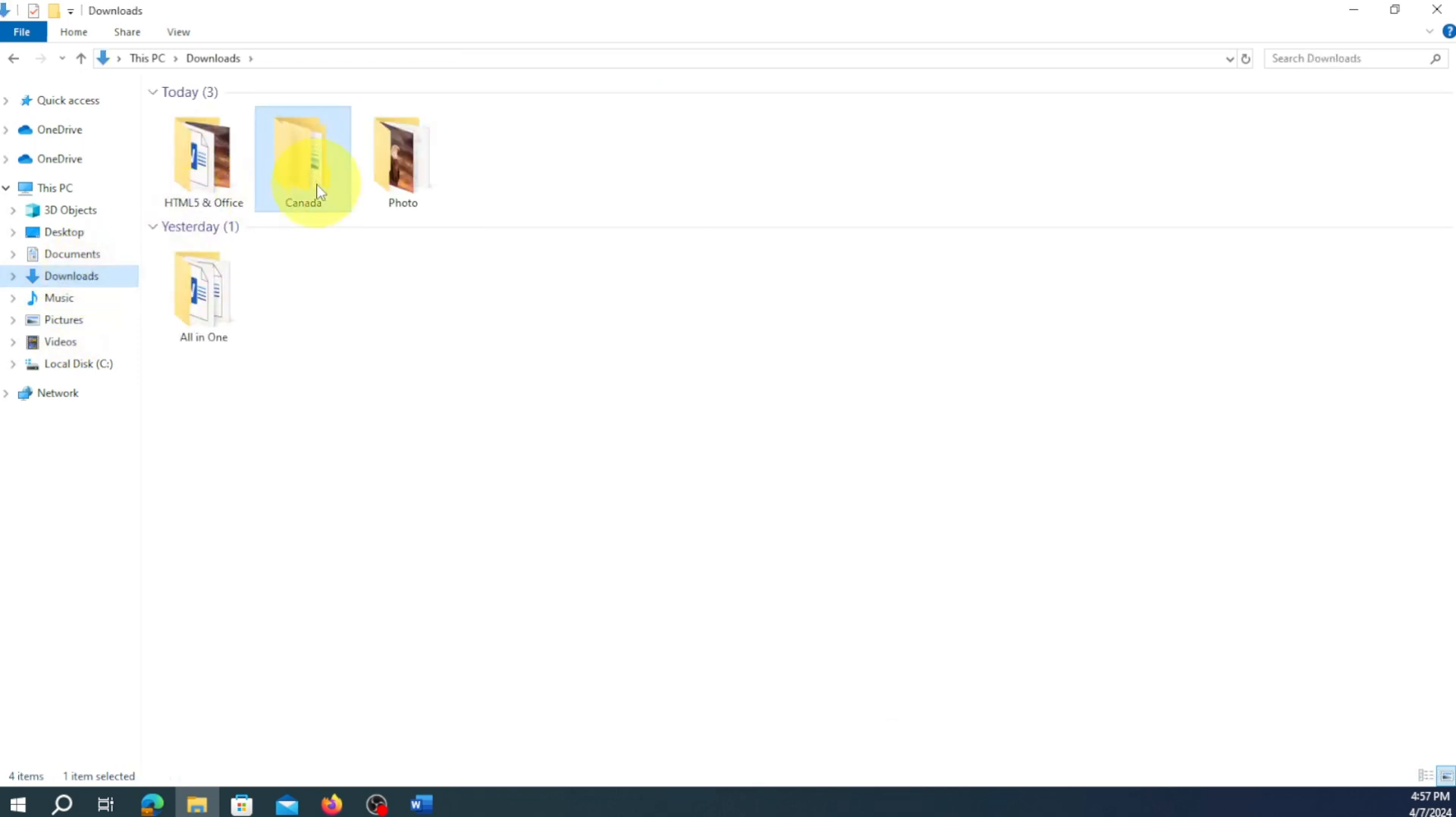
{"action": "double_click", "coordinate": [222, 184]}
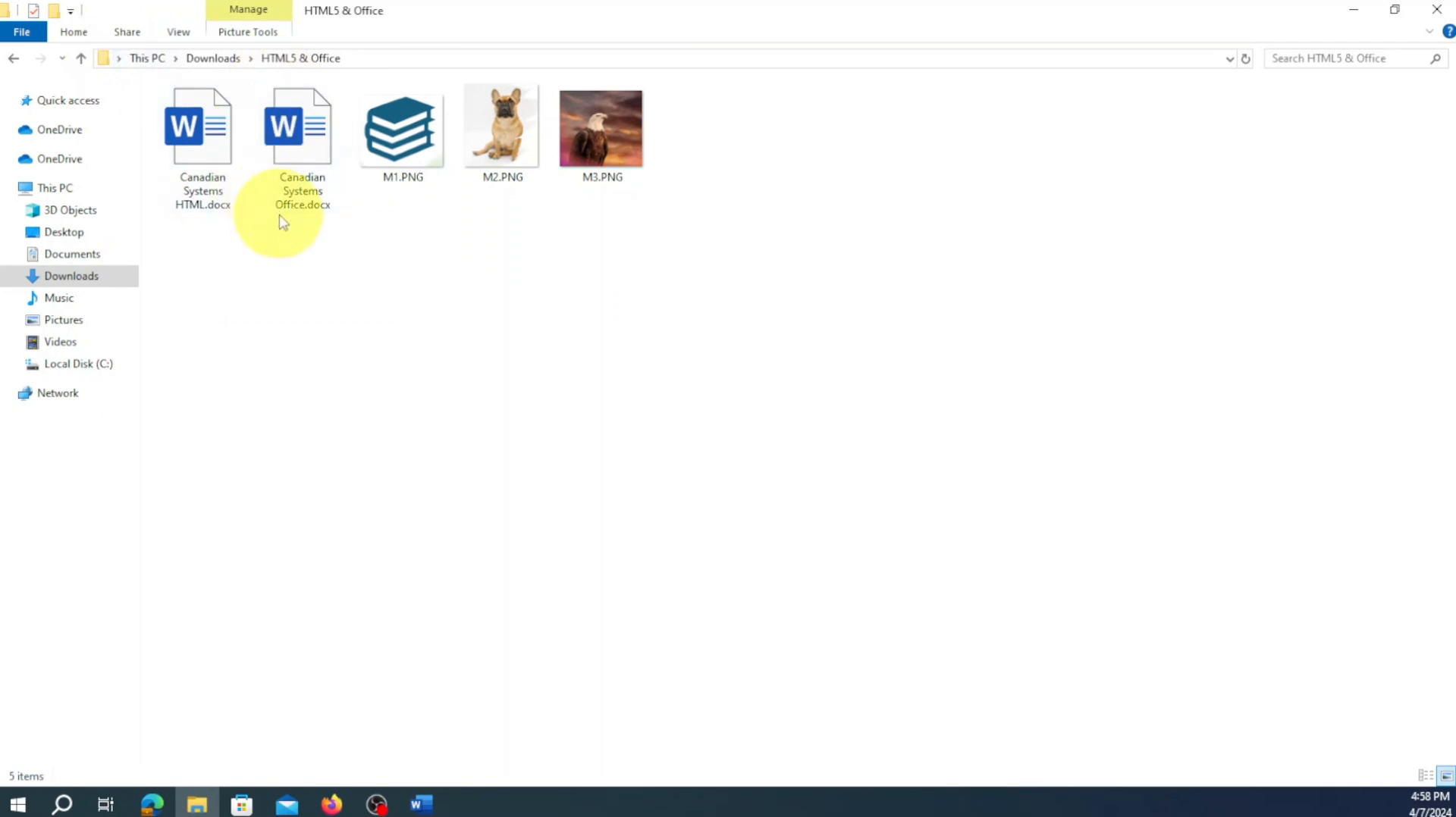
{"action": "left_click", "coordinate": [296, 191]}
{"action": "double_click", "coordinate": [293, 189]}
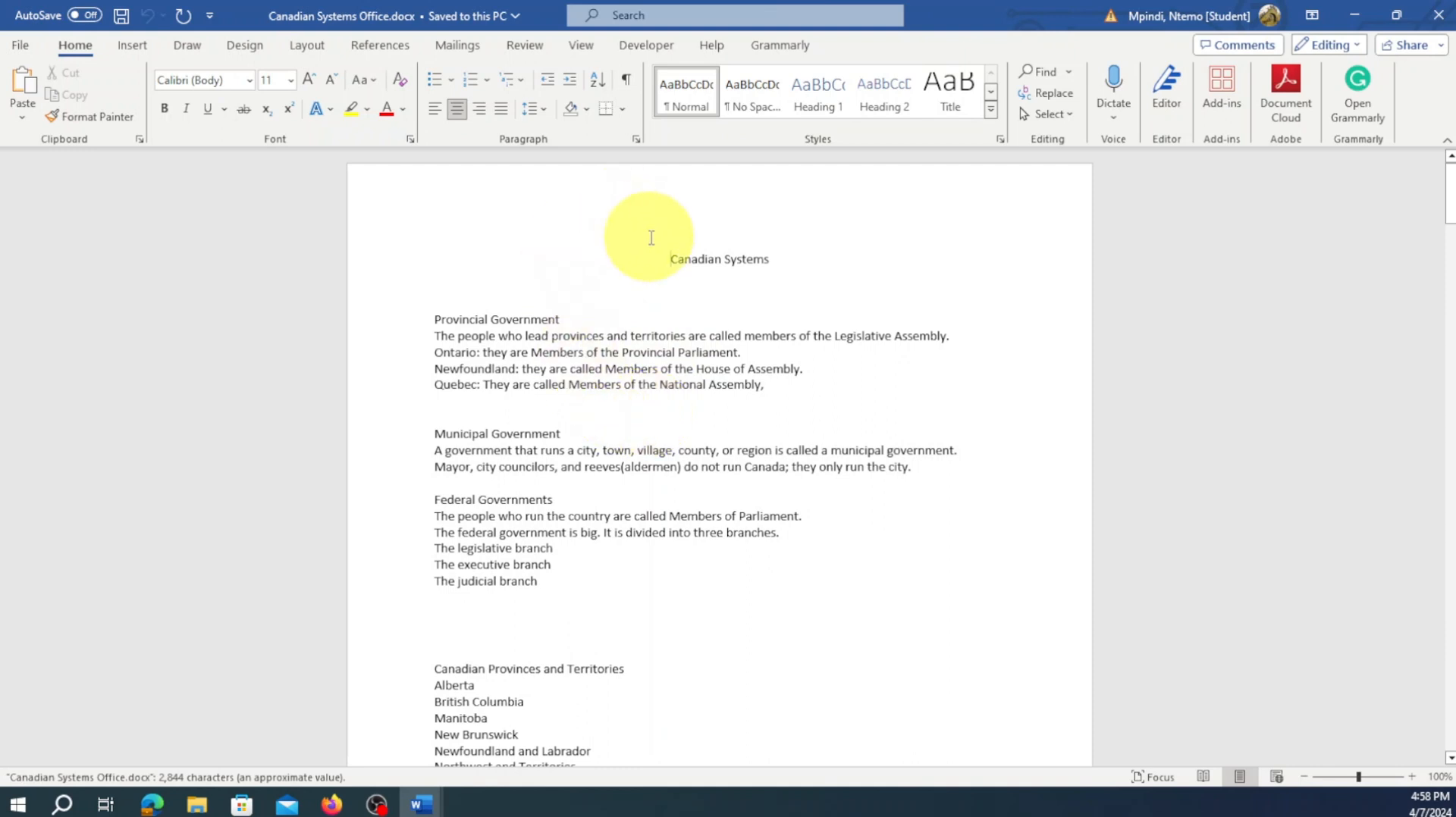
Copy the entire text of Canadian Systems Office.docx and paste it into the blank Governments.docx document
{"action": "left_click_drag", "start_coordinate": [652, 239], "coordinate": [707, 384]}
{"action": "left_click_drag", "start_coordinate": [442, 809], "coordinate": [760, 753]}
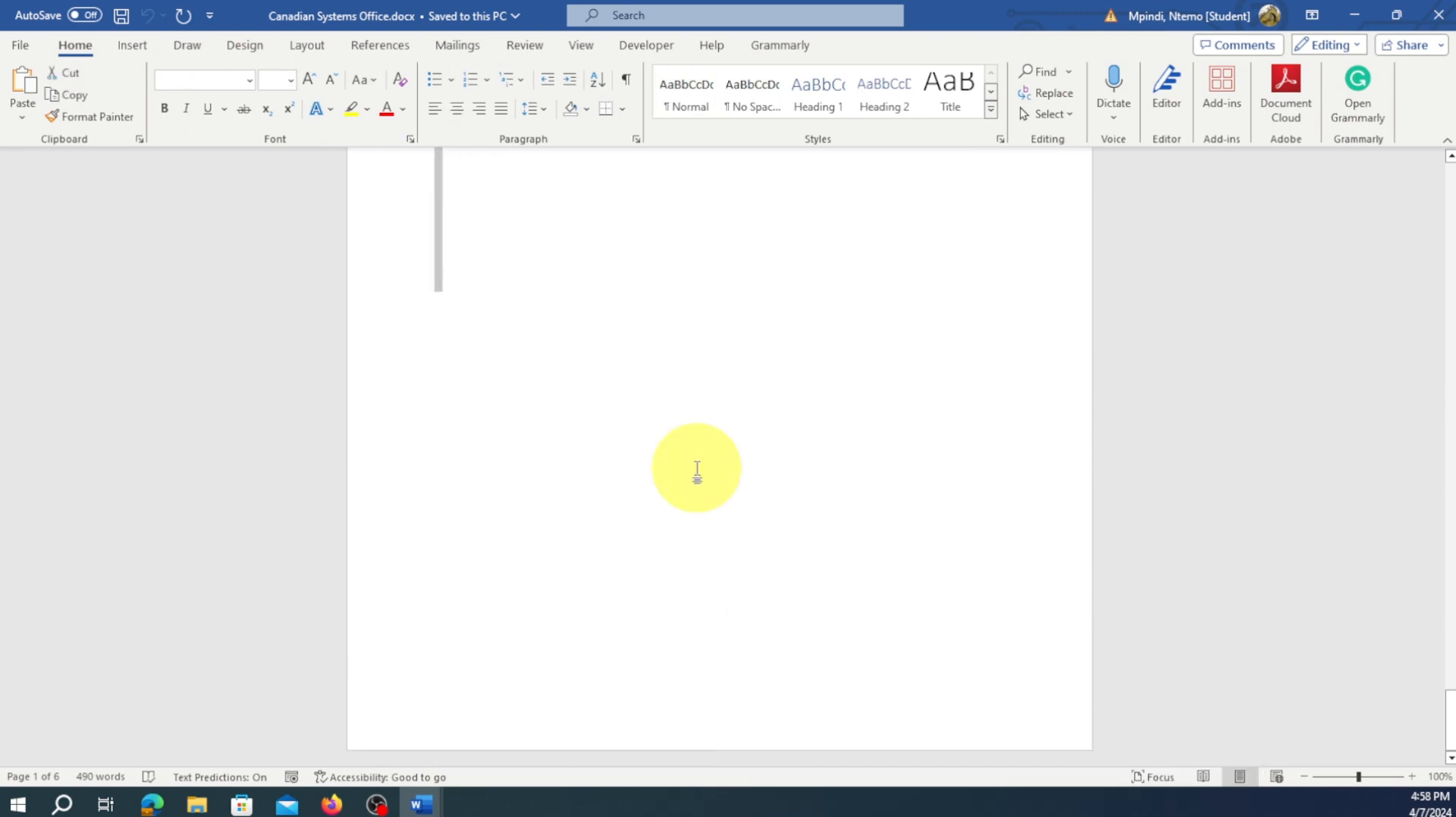
{"action": "scroll", "coordinate": [692, 455], "scroll_direction": "up", "scroll_amount": 10}
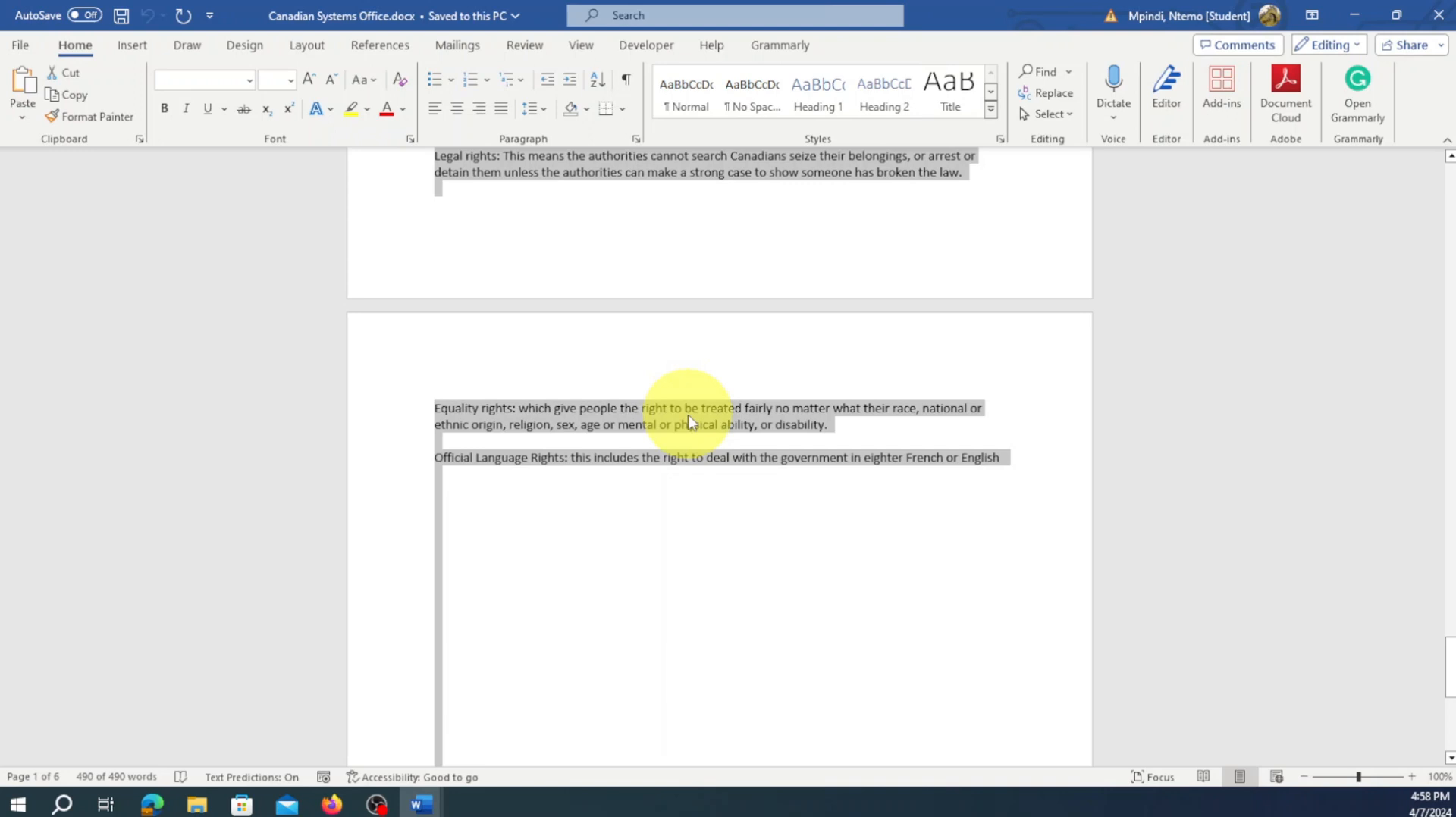
{"action": "right_click", "coordinate": [689, 416]}
{"action": "left_click", "coordinate": [802, 129]}
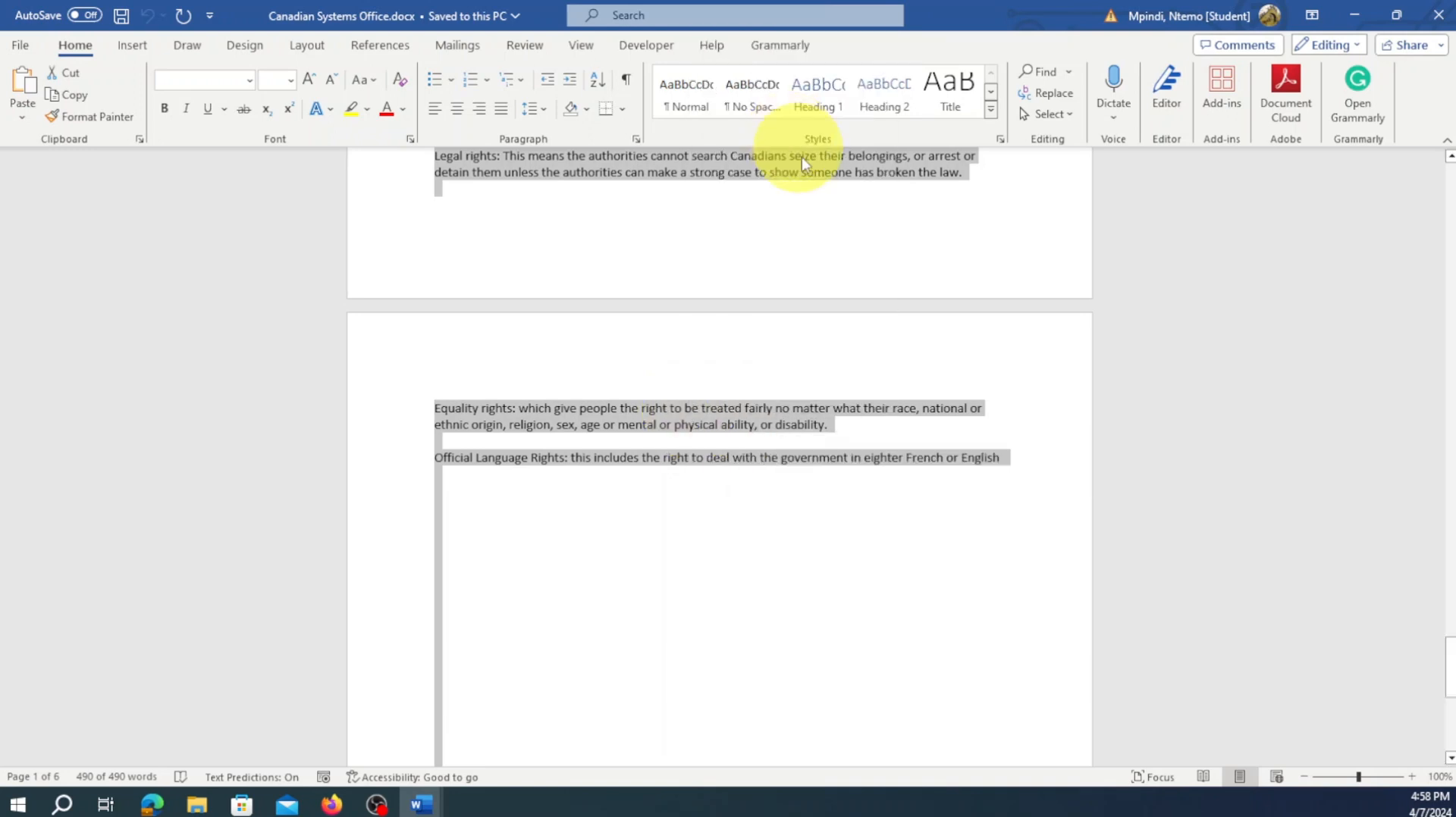
{"action": "left_click", "coordinate": [1356, 11]}
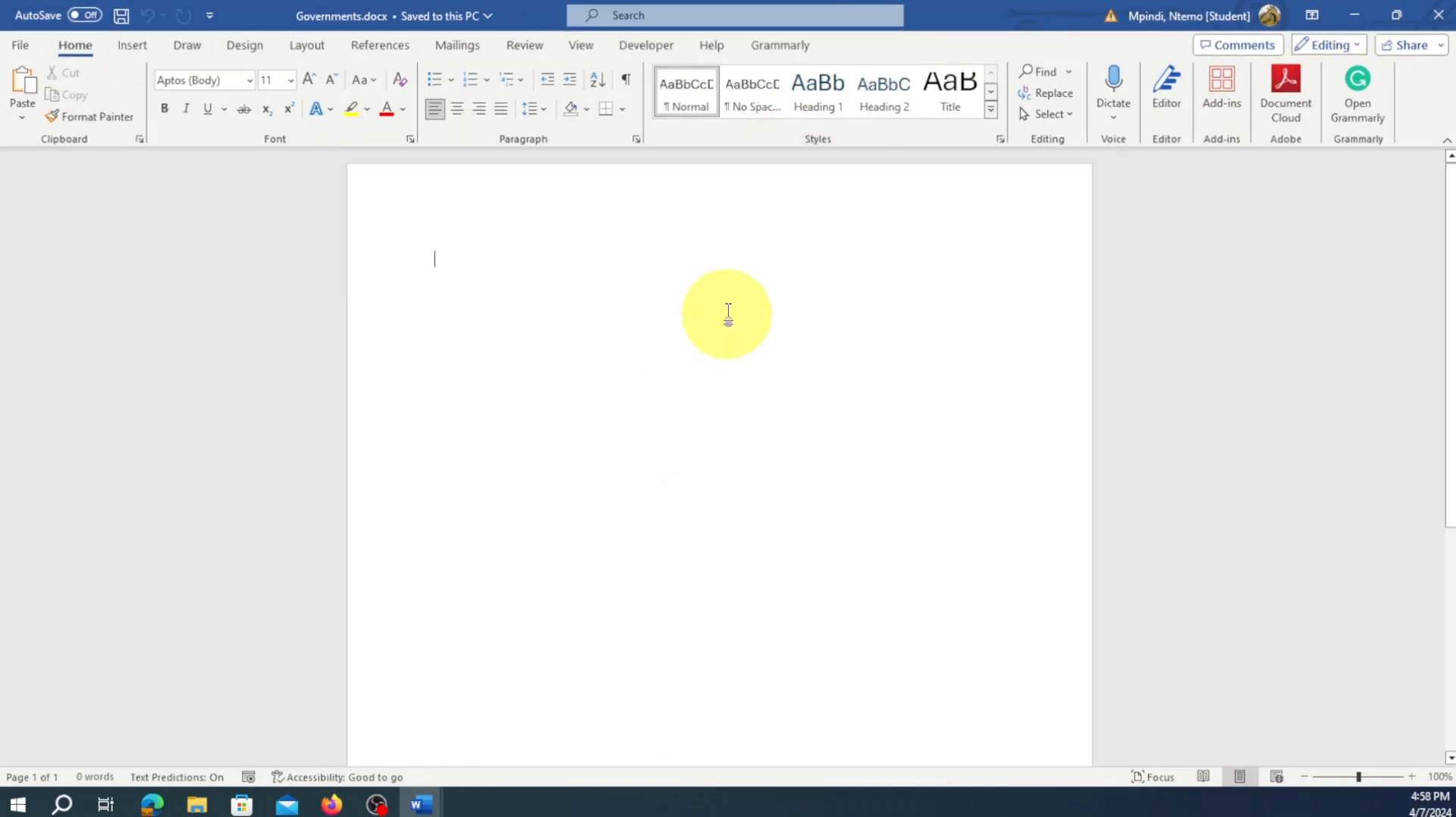
{"action": "key", "text": "ctrl+v"}
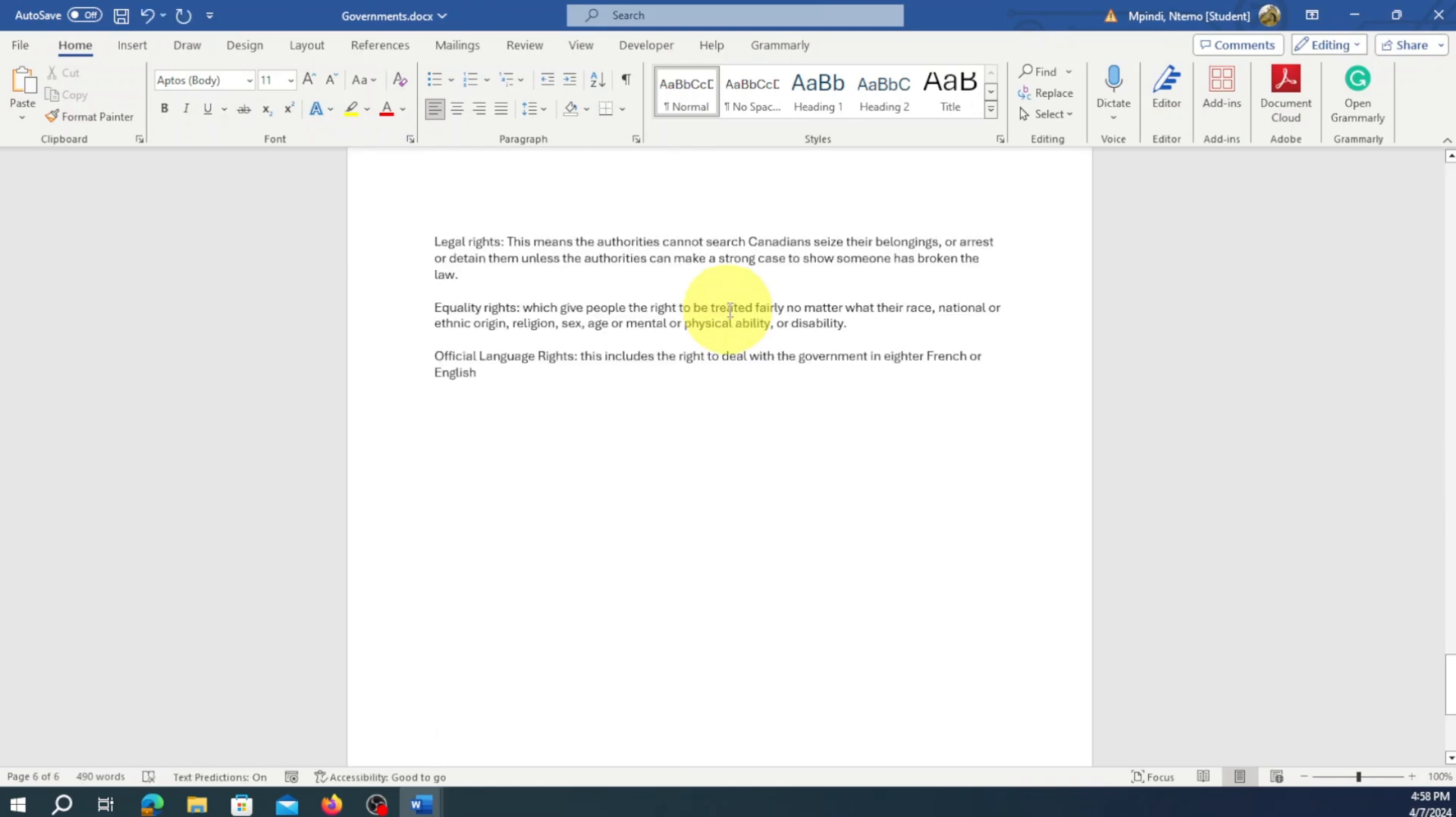
Review the pasted text throughout Governments.docx and return to the beginning of the document
{"action": "scroll", "coordinate": [729, 309], "scroll_direction": "up", "scroll_amount": 15}
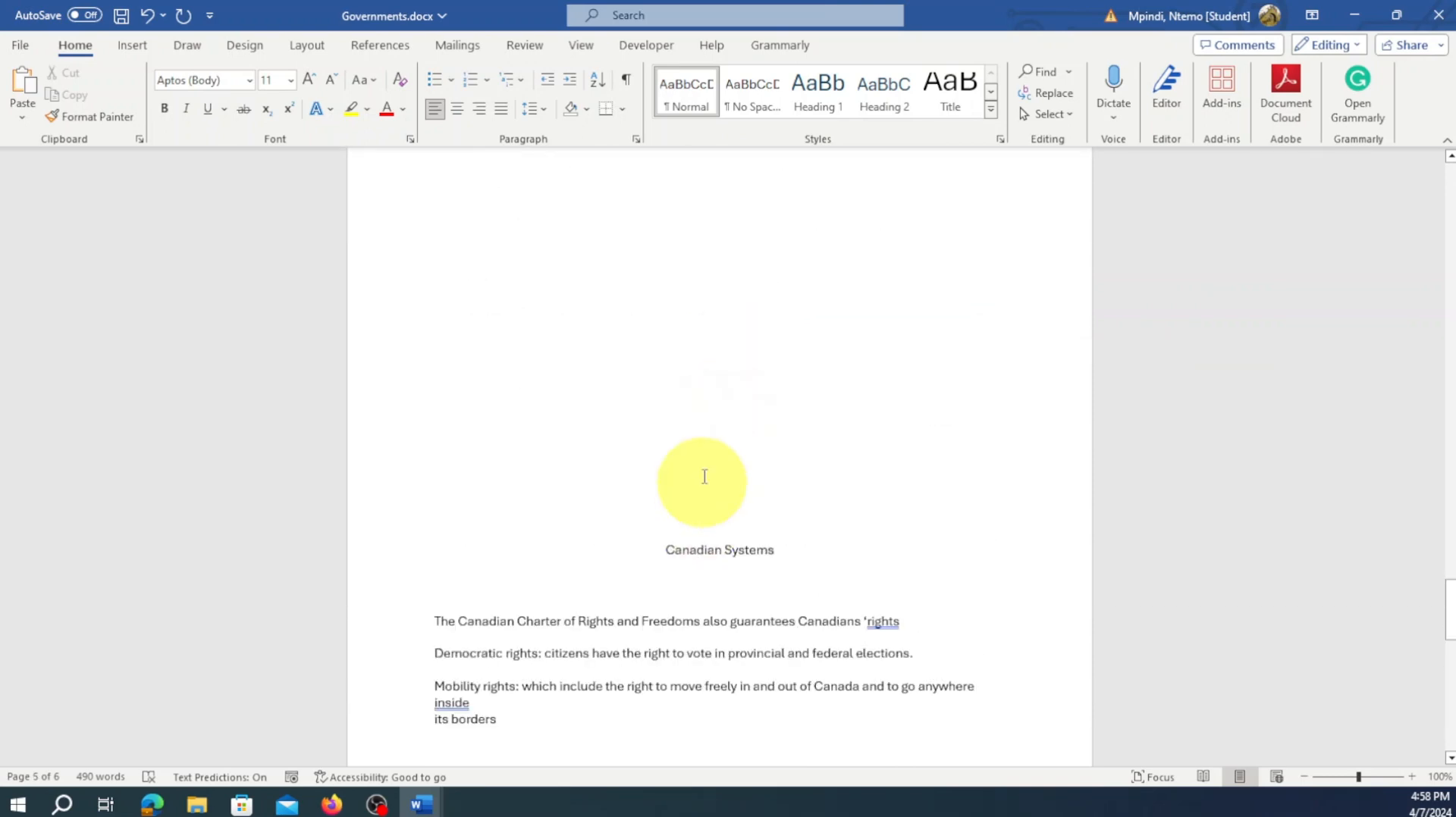
{"action": "scroll", "coordinate": [704, 476], "scroll_direction": "up", "scroll_amount": 10}
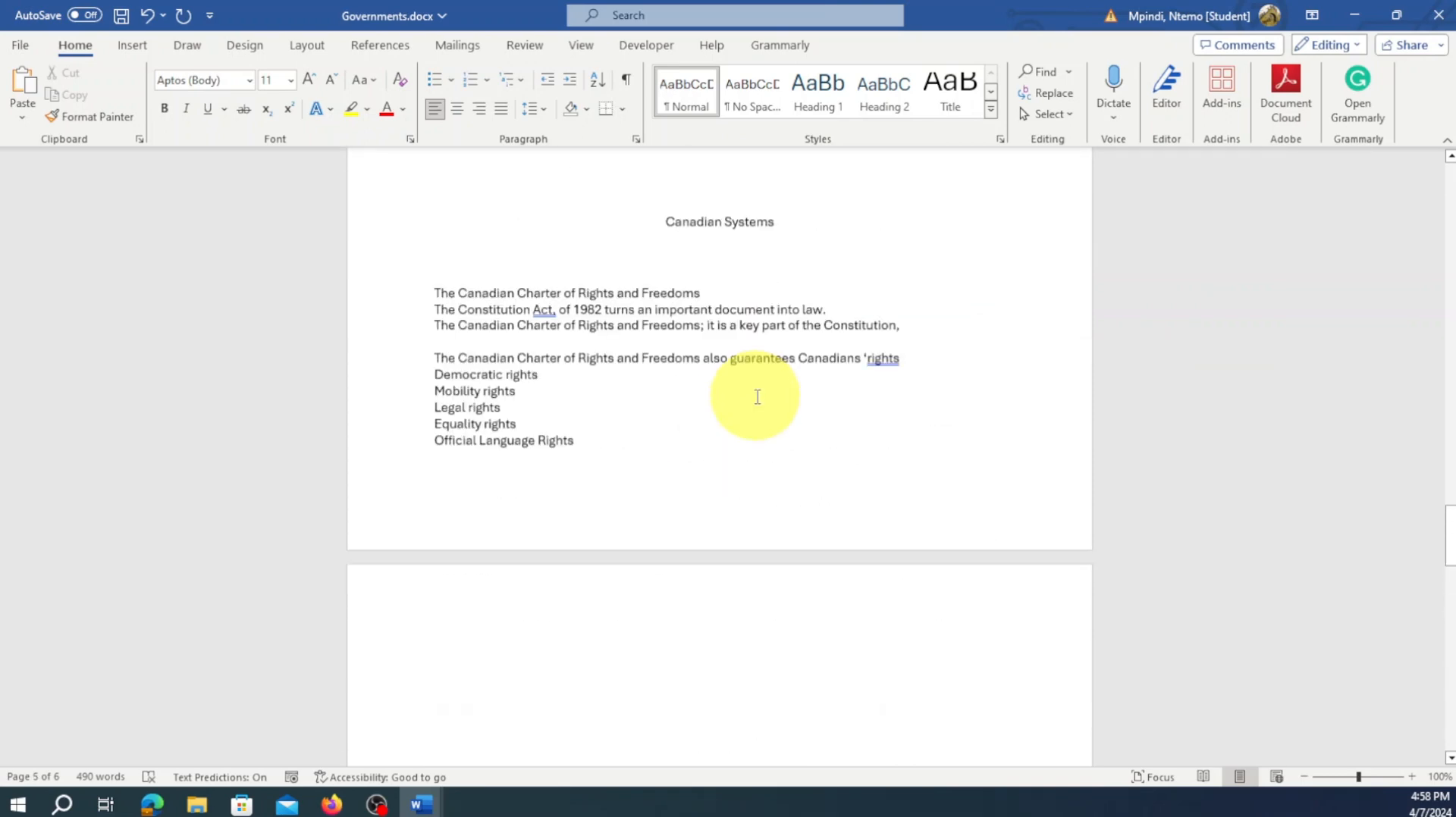
{"action": "scroll", "coordinate": [750, 379], "scroll_direction": "up", "scroll_amount": 12}
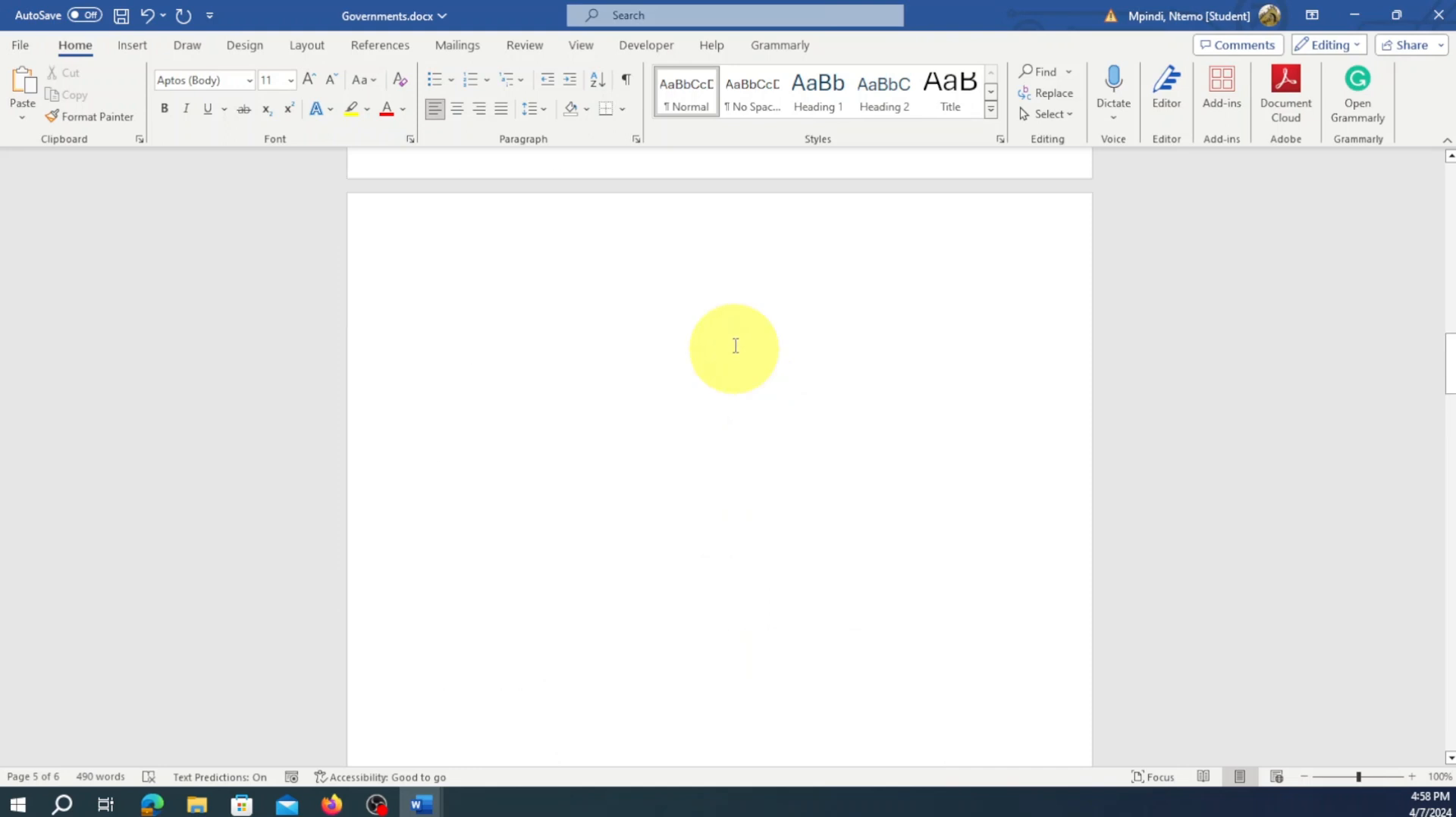
{"action": "scroll", "coordinate": [732, 347], "scroll_direction": "up", "scroll_amount": 10}
{"action": "scroll", "coordinate": [726, 352], "scroll_direction": "up", "scroll_amount": 5}
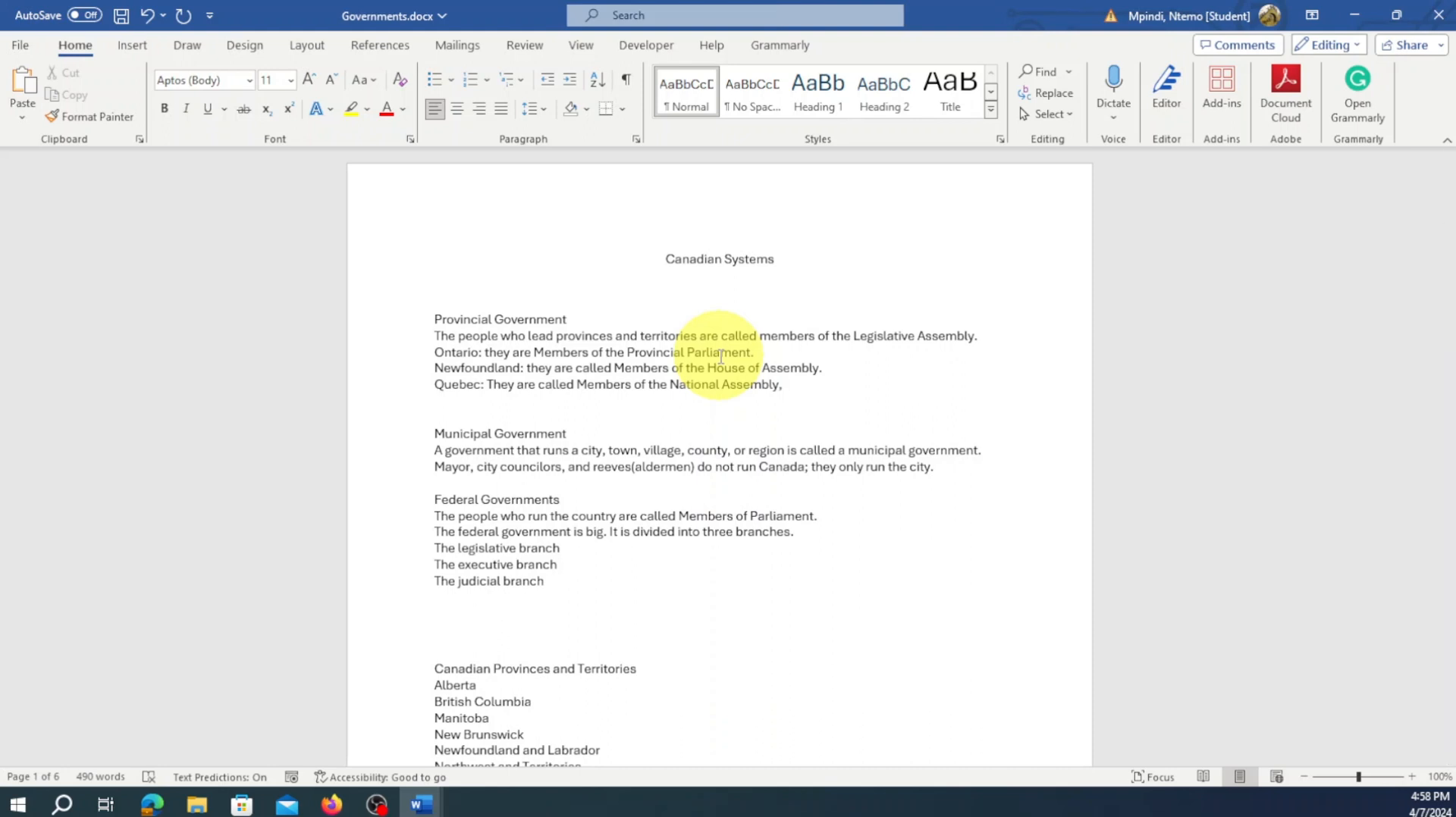
{"action": "scroll", "coordinate": [720, 355], "scroll_direction": "down", "scroll_amount": 15}
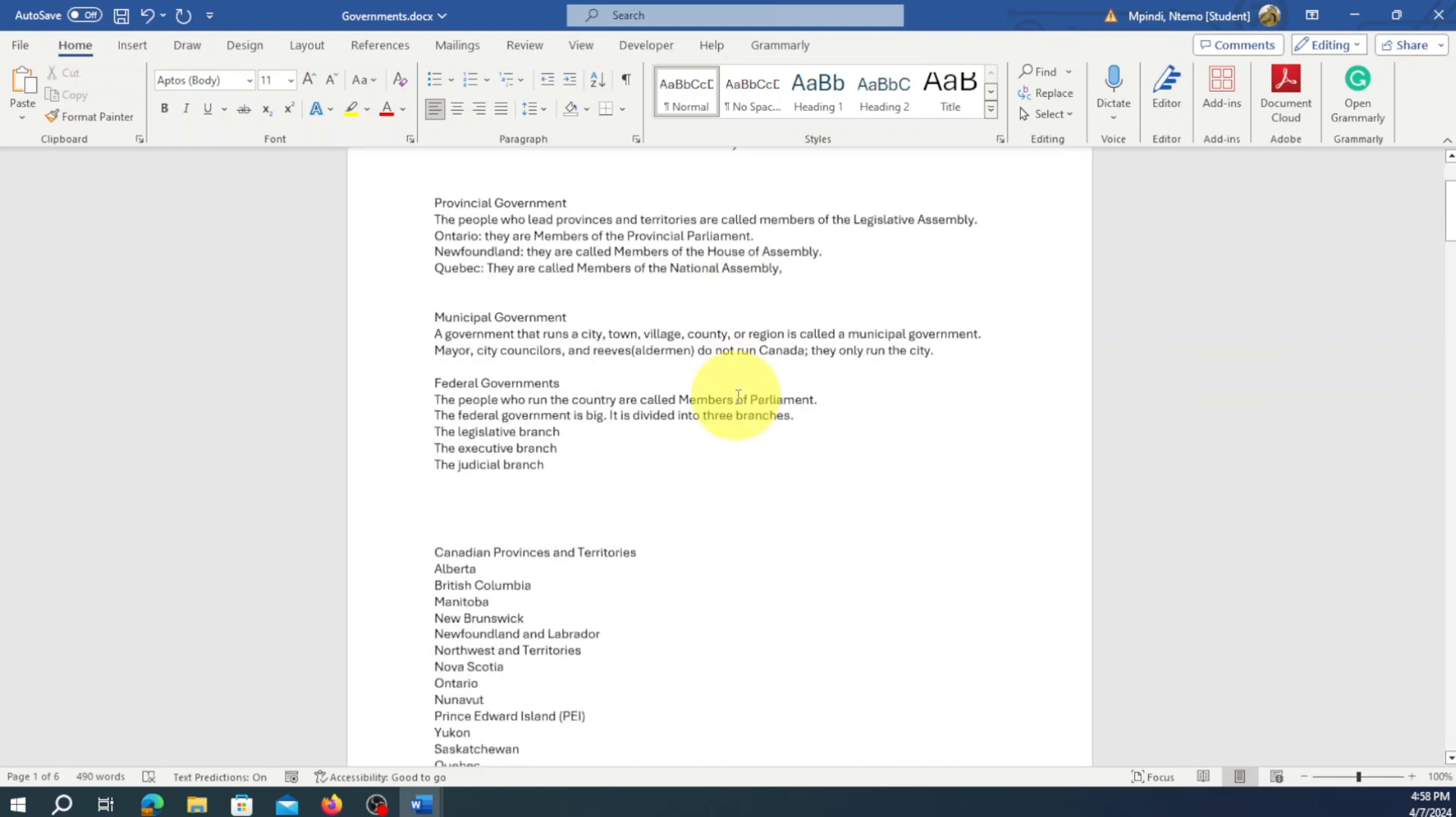
{"action": "scroll", "coordinate": [738, 398], "scroll_direction": "up", "scroll_amount": 8}
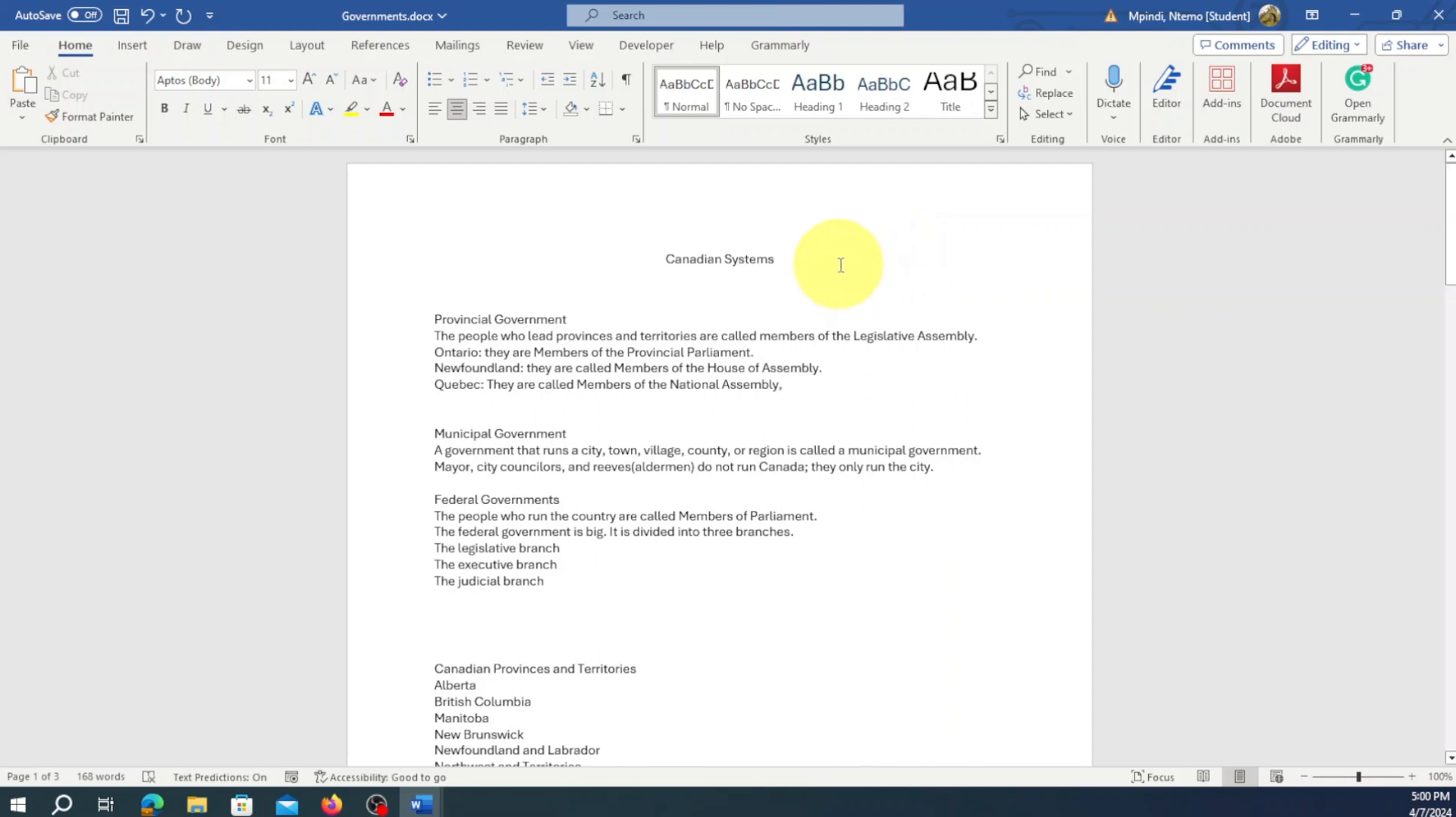
Format the Canadian Systems title on the first page as bold, underlined, 26-point Times New Roman
{"action": "left_click_drag", "start_coordinate": [840, 263], "coordinate": [670, 263]}
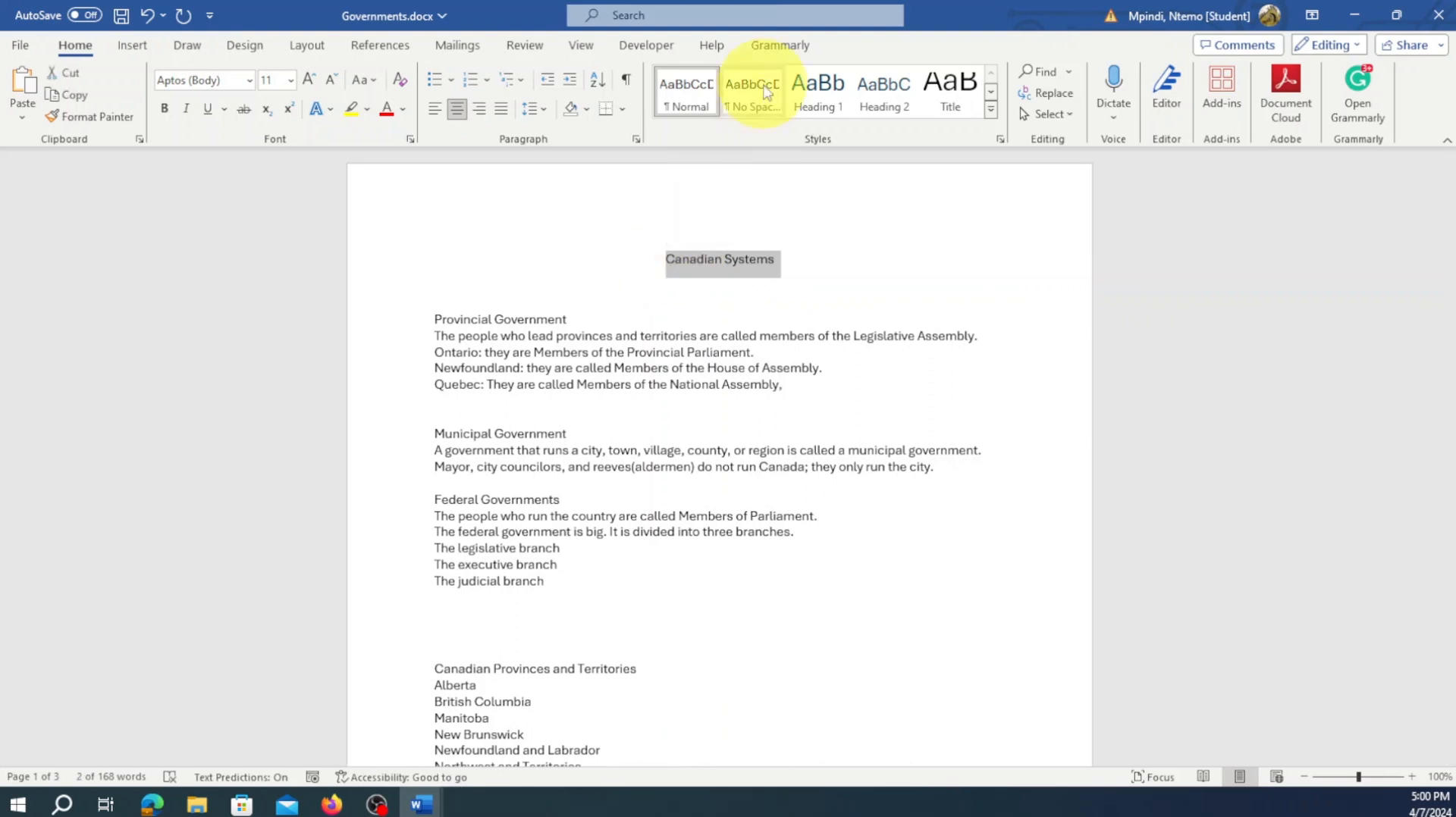
{"action": "left_click", "coordinate": [690, 106]}
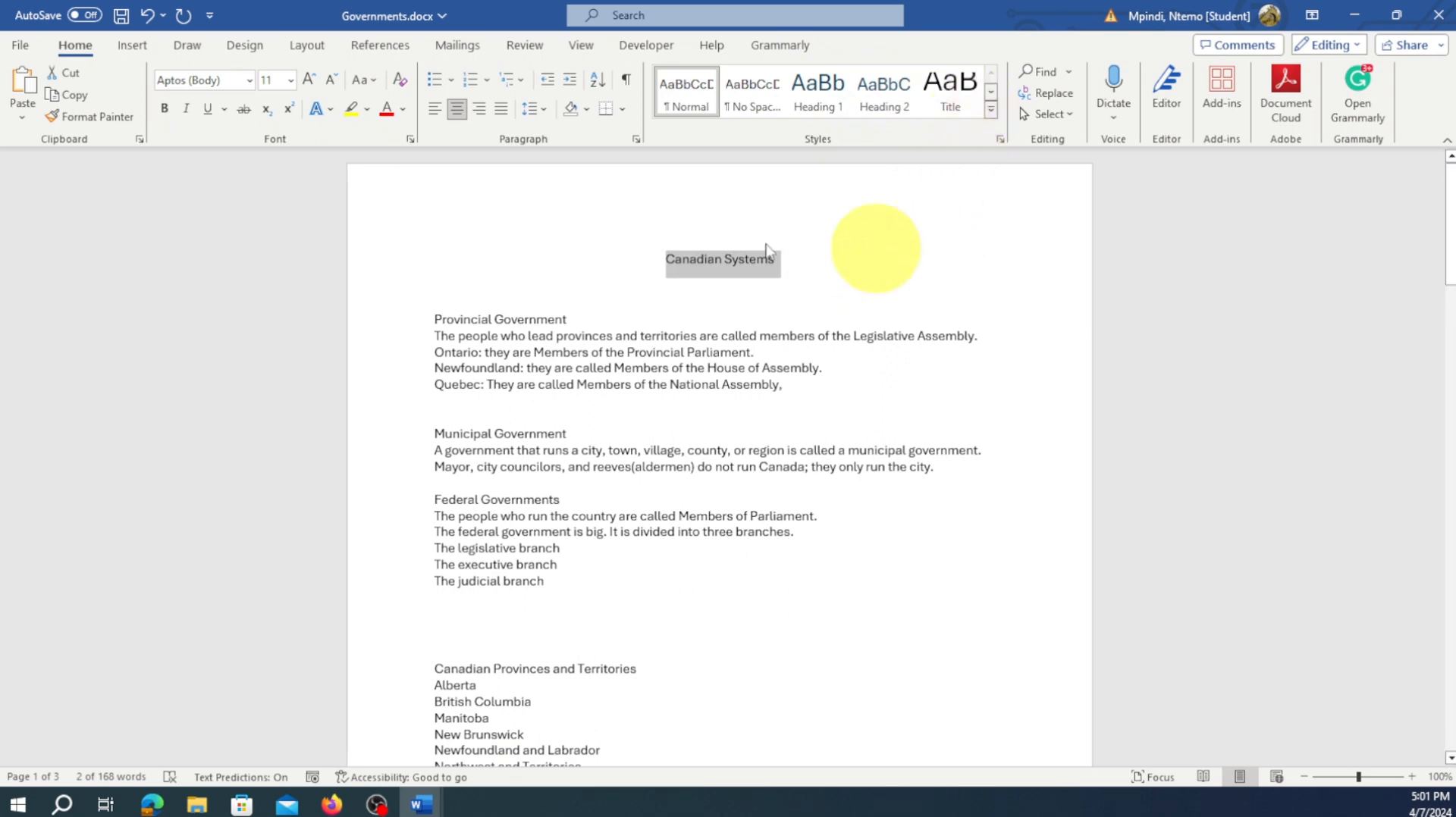
{"action": "left_click", "coordinate": [166, 111]}
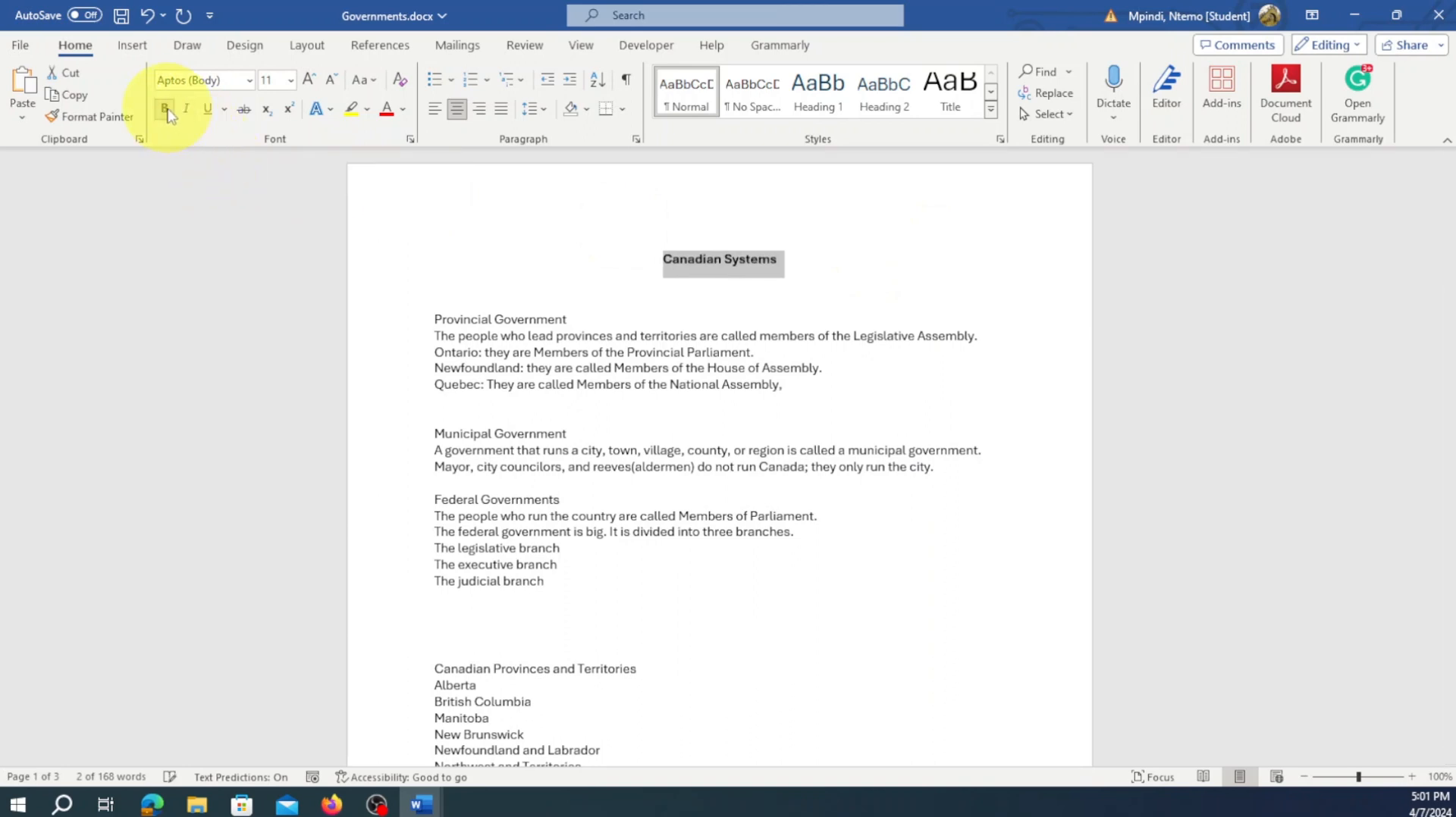
{"action": "left_click", "coordinate": [211, 112]}
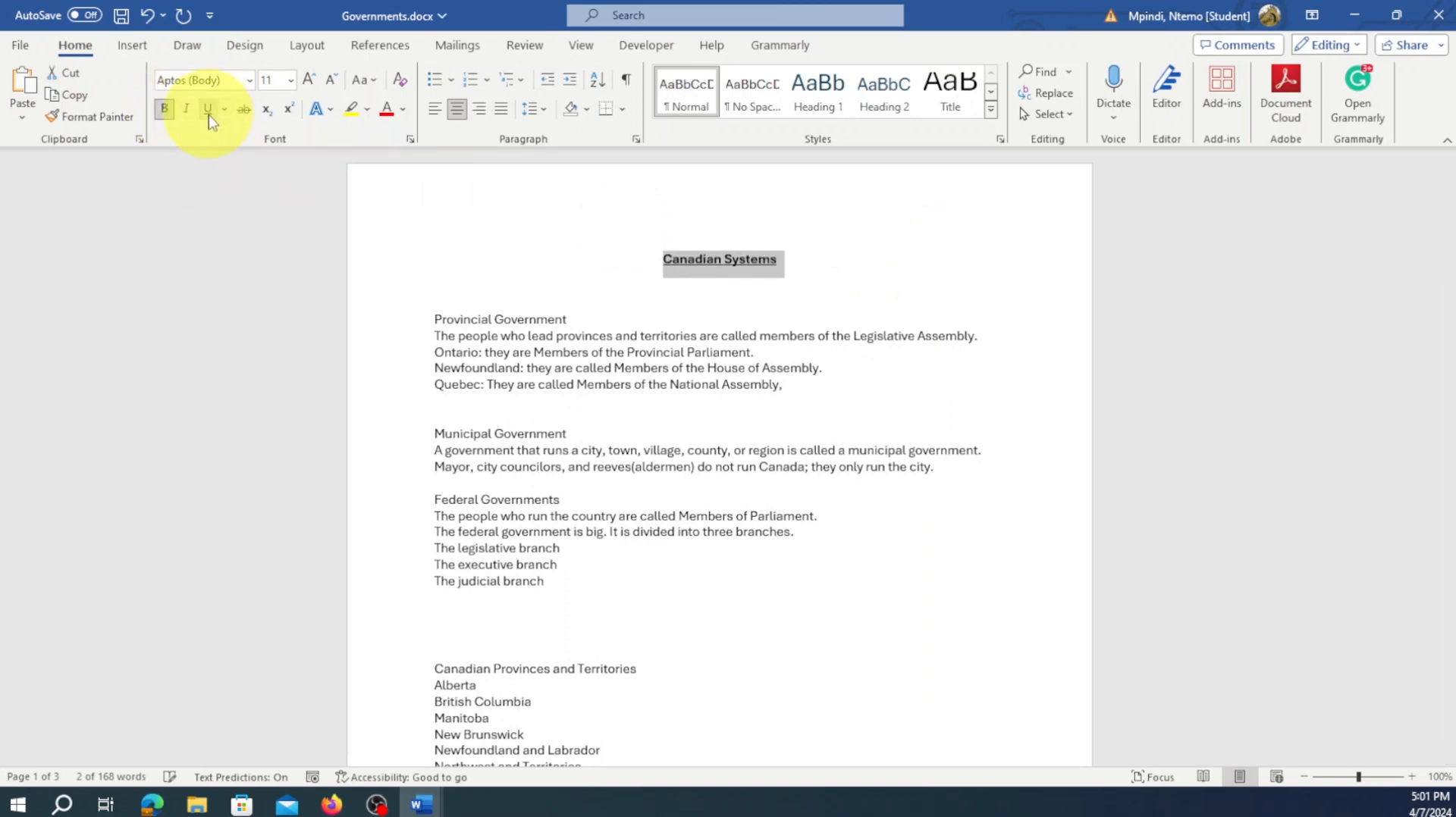
{"action": "left_click", "coordinate": [291, 81]}
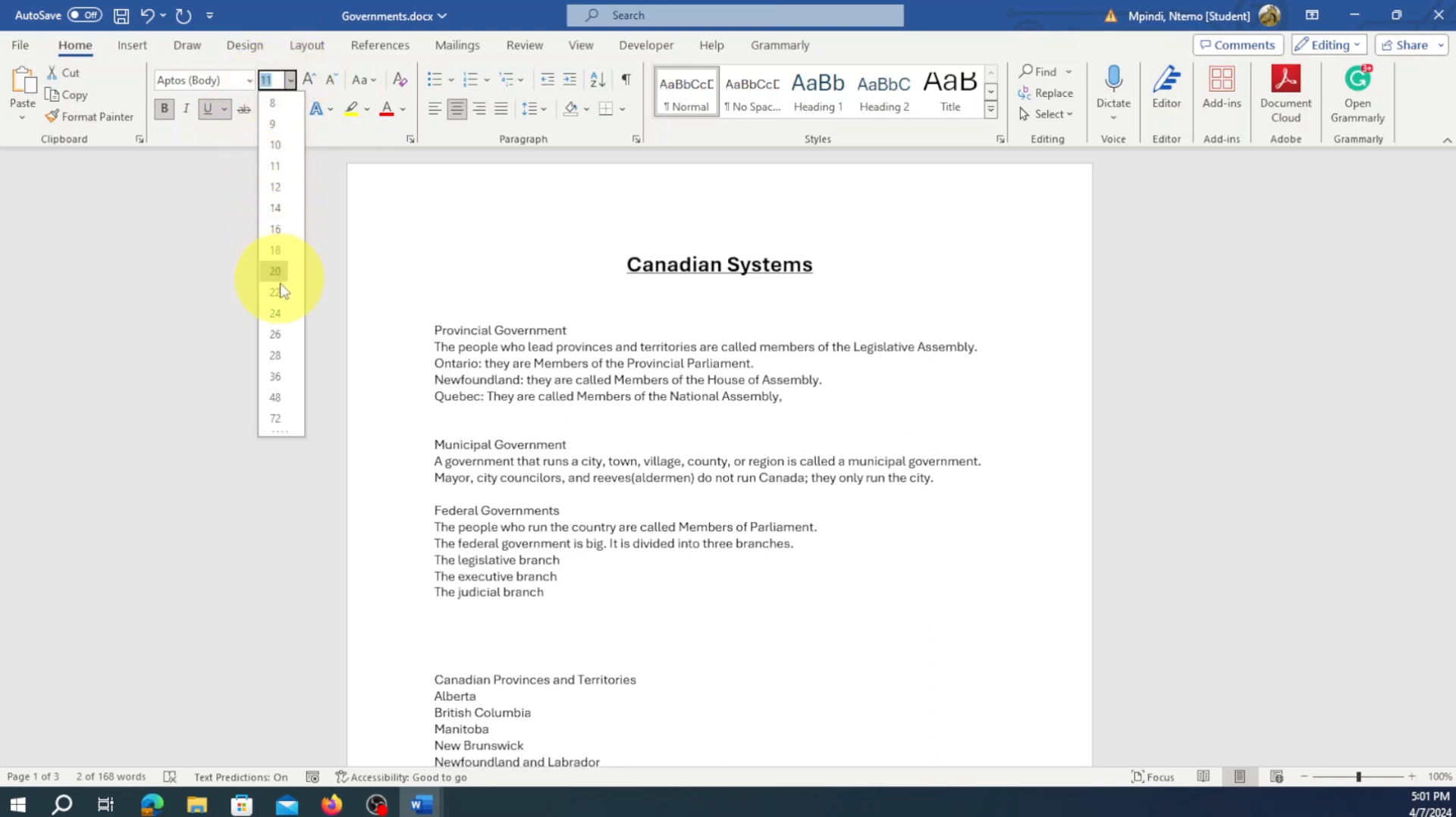
{"action": "left_click", "coordinate": [275, 335]}
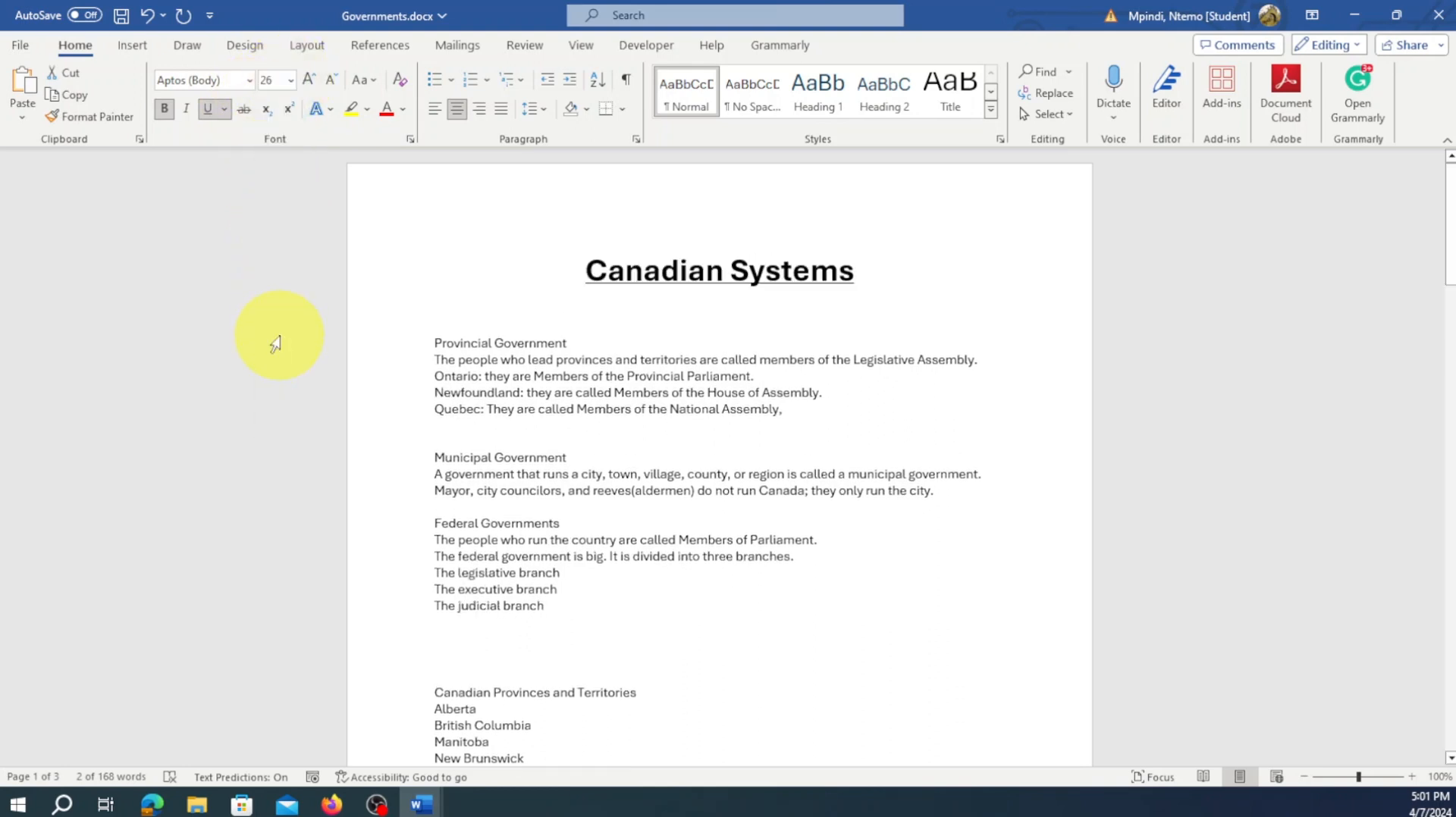
{"action": "left_click", "coordinate": [248, 81]}
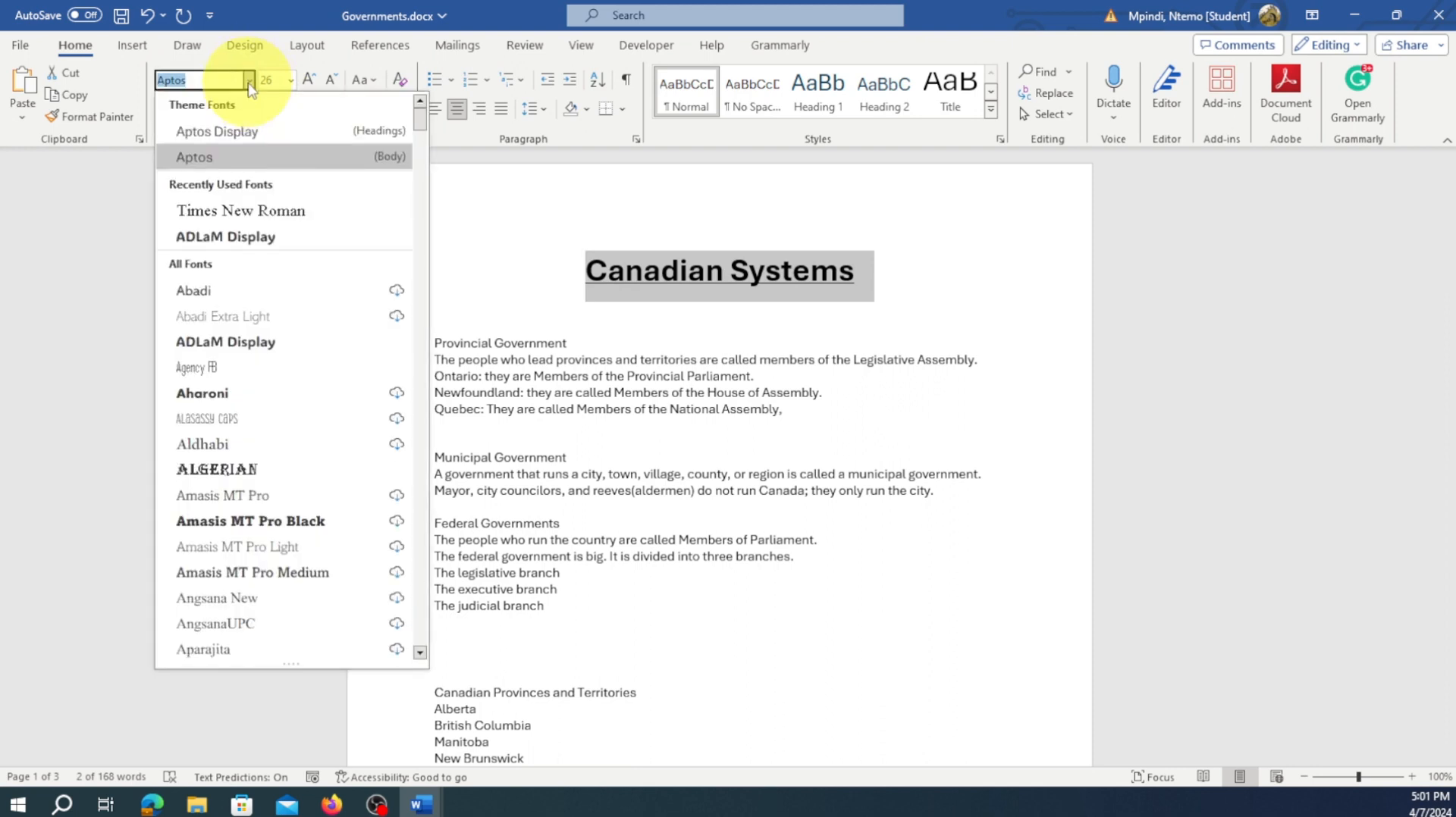
{"action": "left_click", "coordinate": [266, 218]}
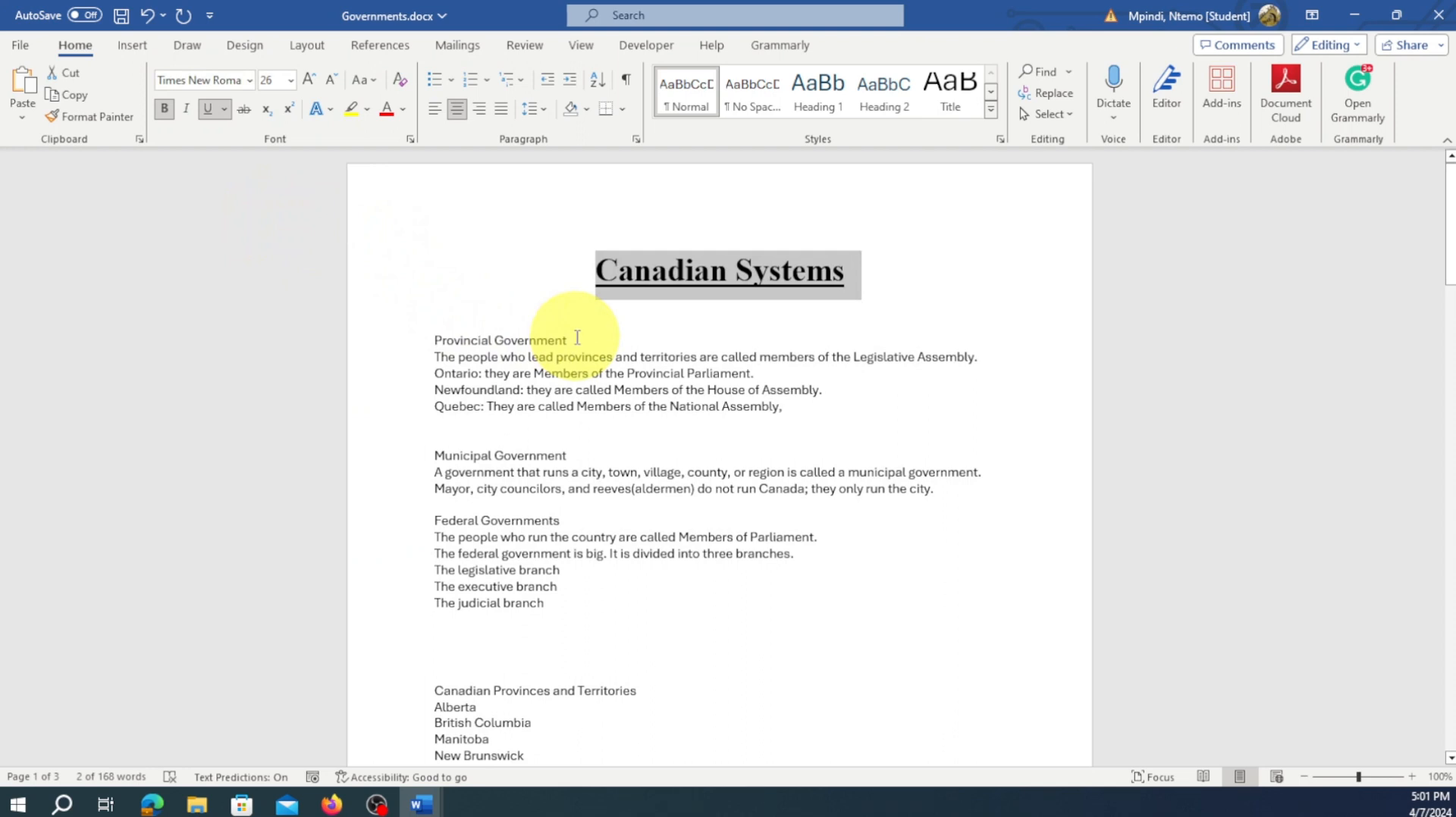
Make the Provincial Government heading bold and set its font size to 16
{"action": "left_click_drag", "start_coordinate": [579, 338], "coordinate": [416, 324]}
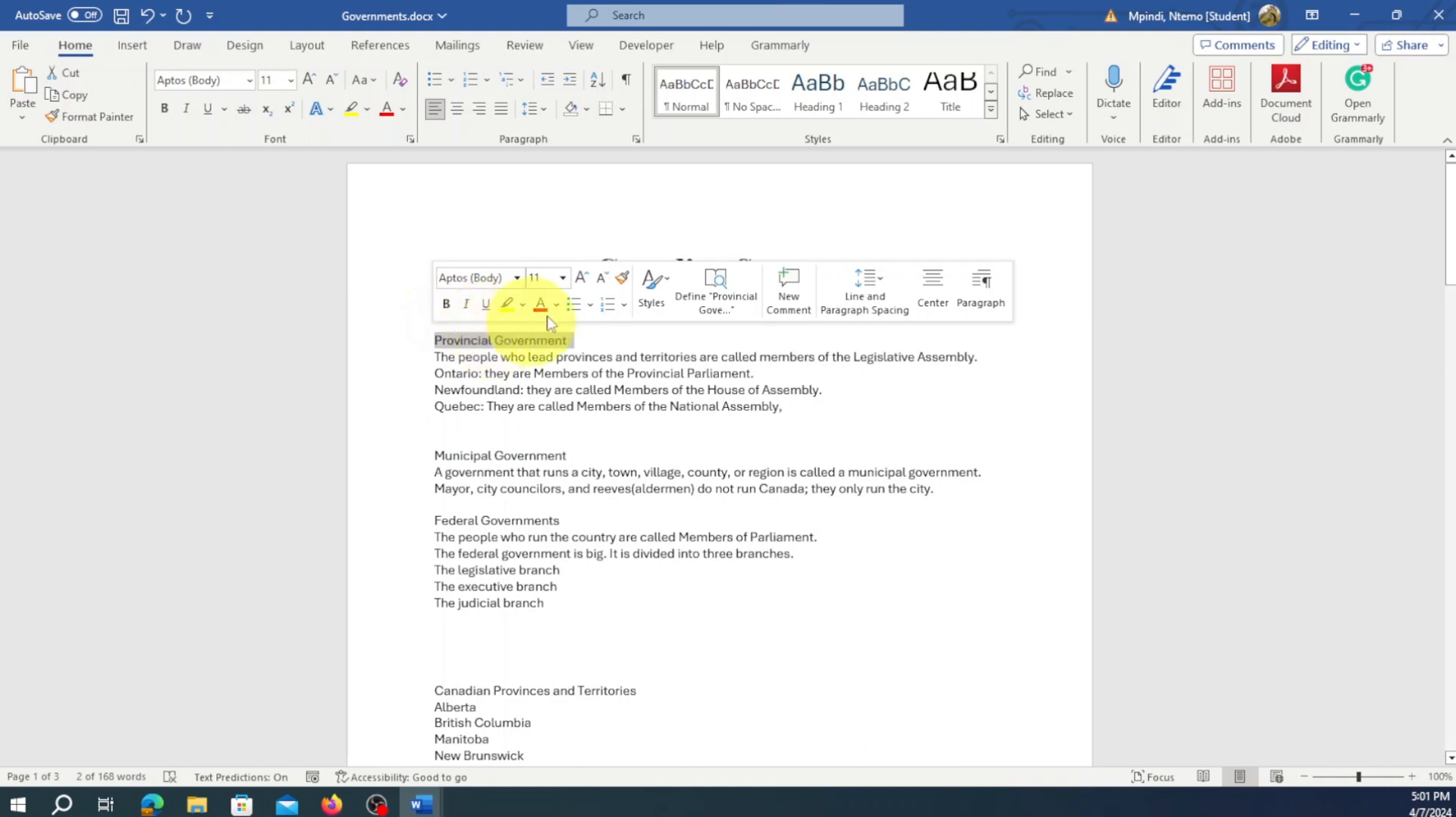
{"action": "left_click", "coordinate": [557, 305]}
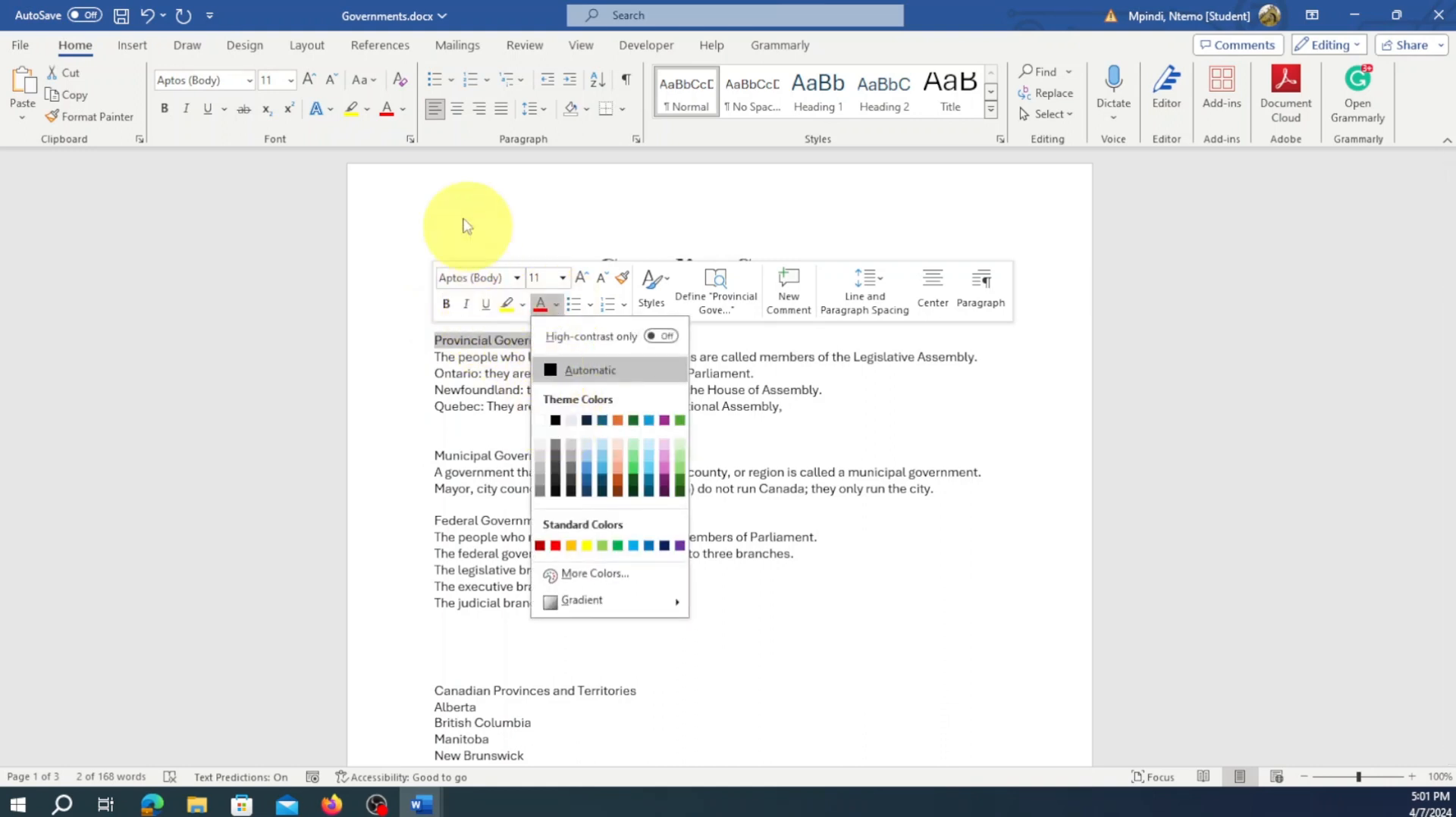
{"action": "left_click", "coordinate": [165, 110]}
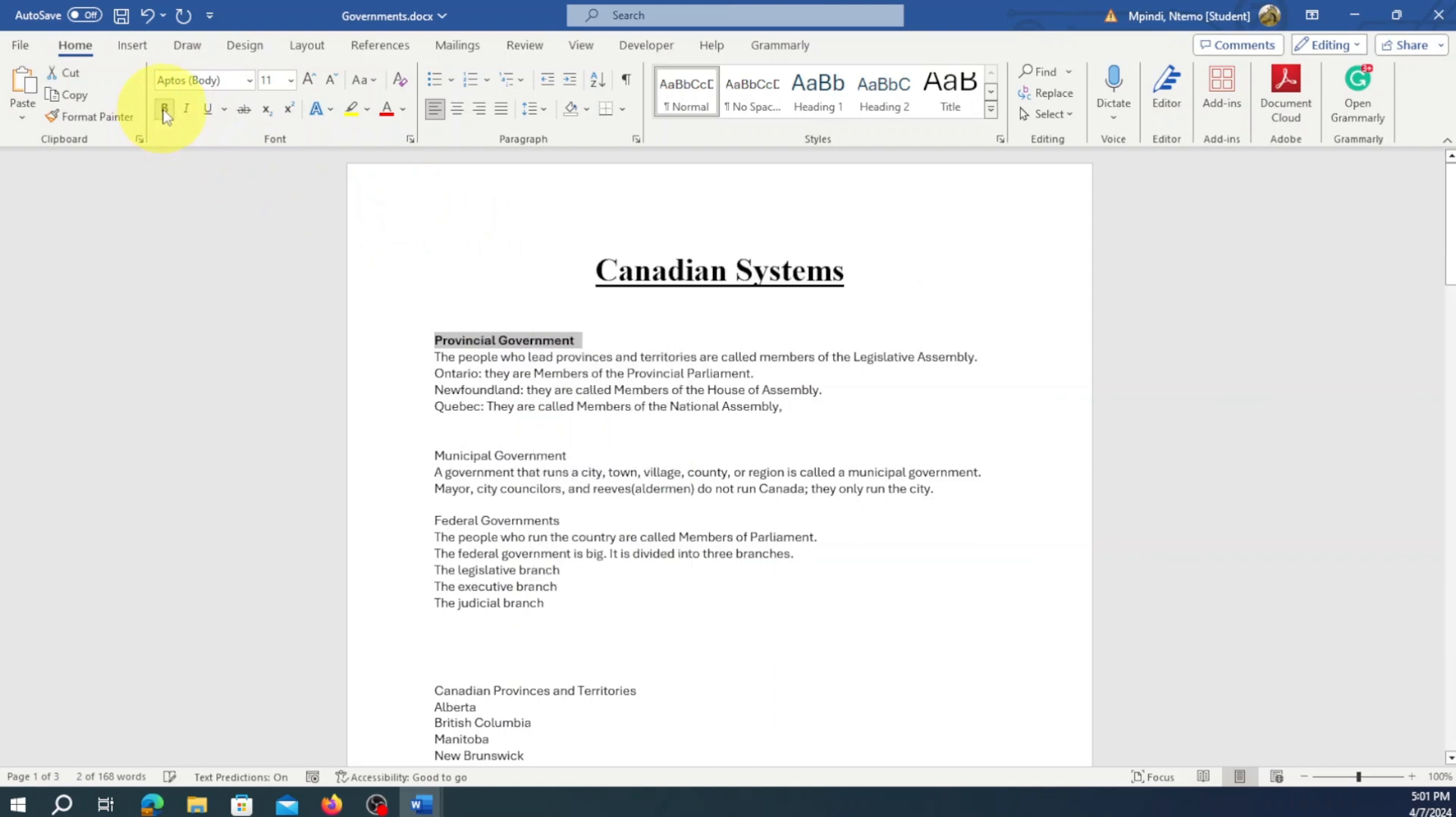
{"action": "left_click", "coordinate": [291, 81]}
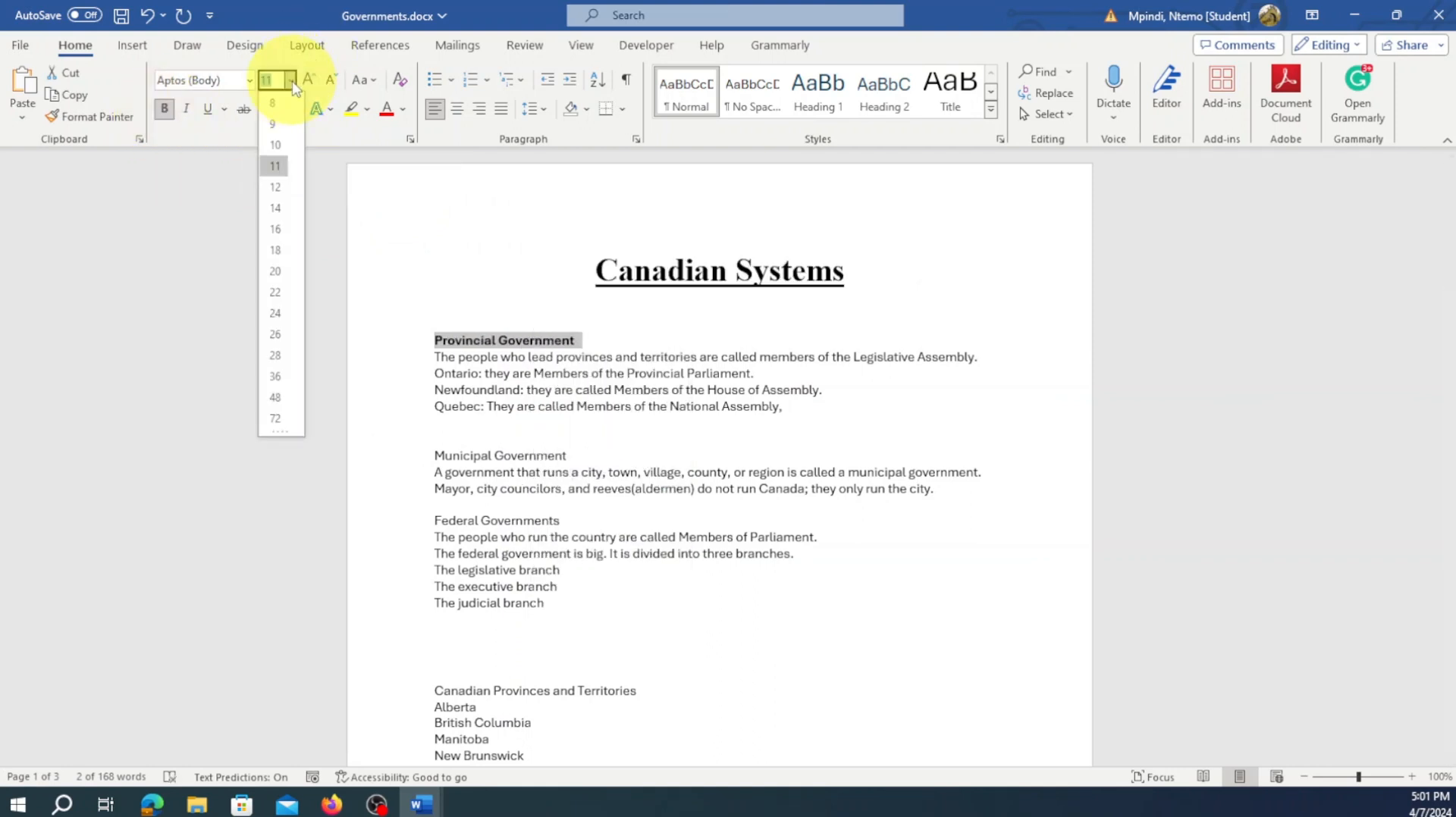
{"action": "left_click", "coordinate": [274, 229]}
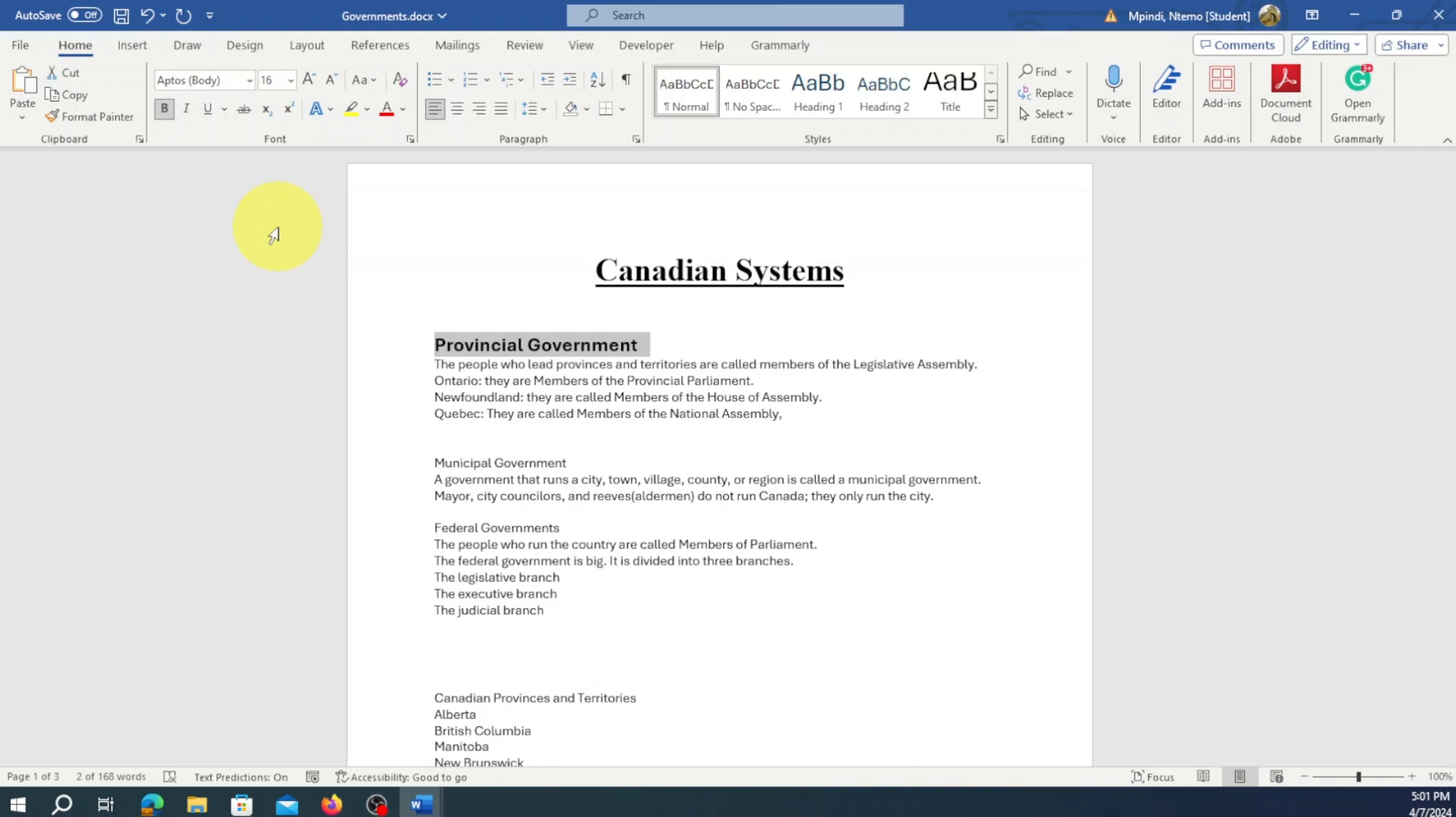
{"action": "left_click", "coordinate": [432, 270]}
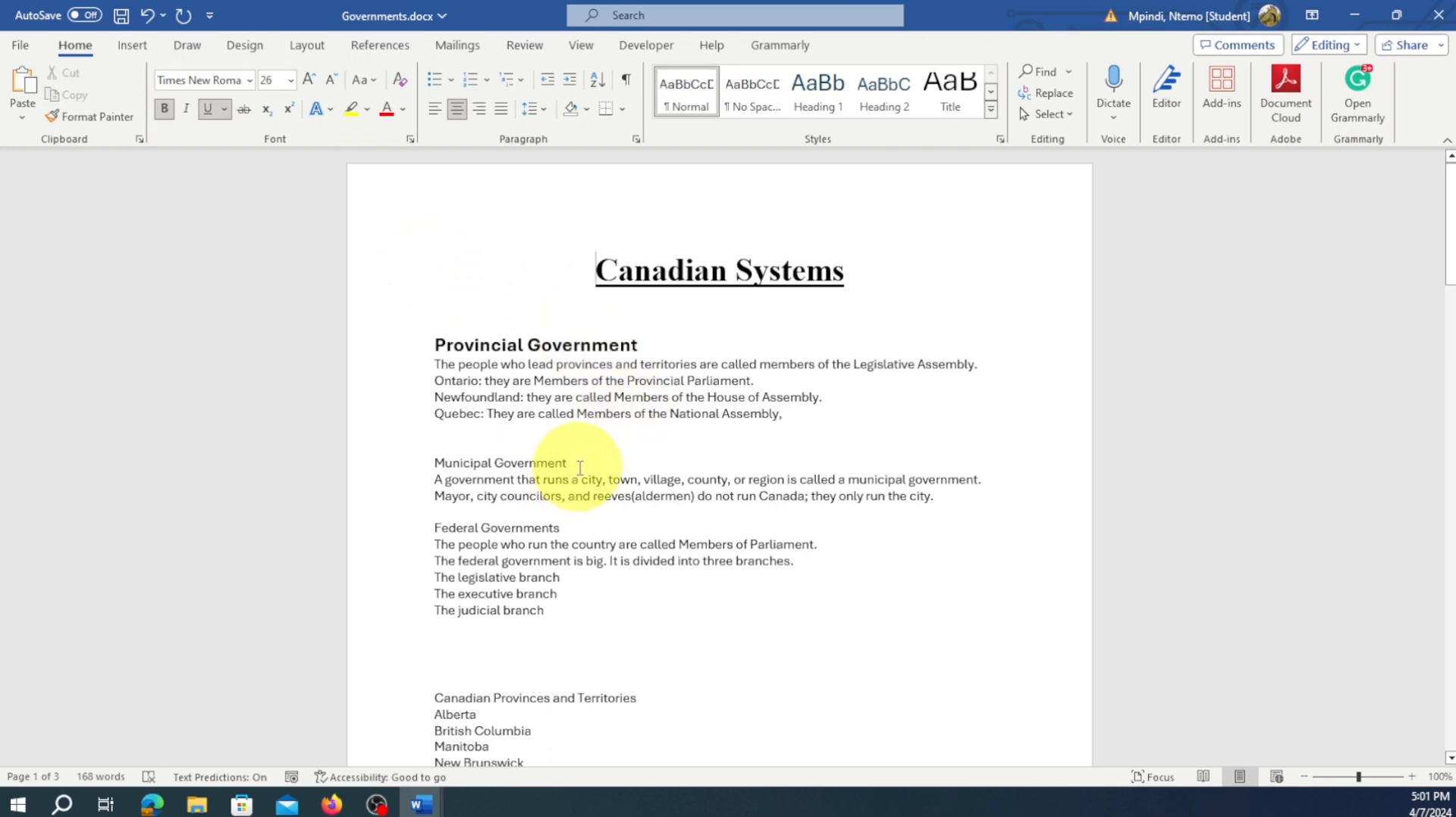
Make the Municipal Government heading bold and set its font size to 14
{"action": "left_click_drag", "start_coordinate": [574, 463], "coordinate": [413, 445]}
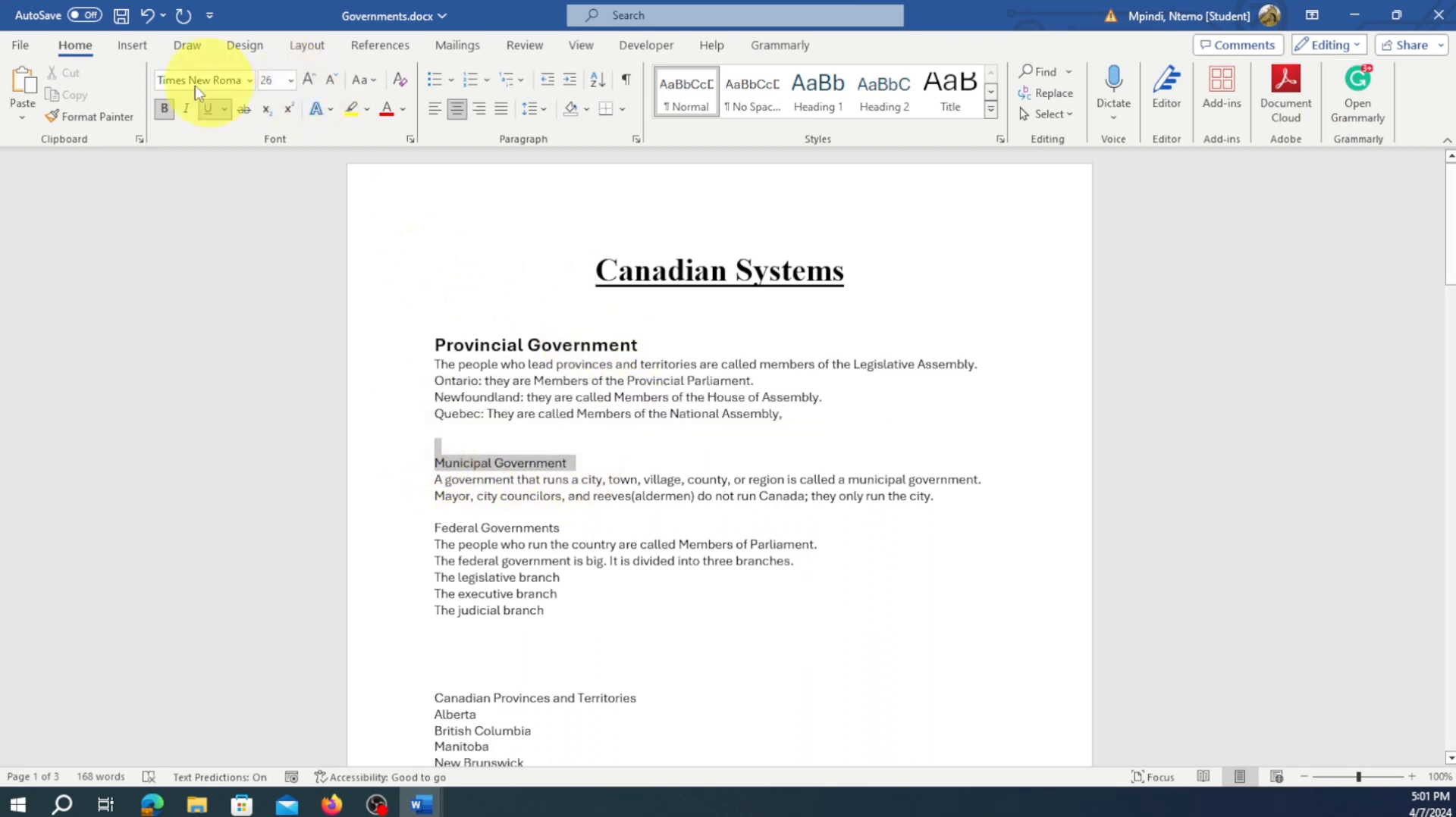
{"action": "right_click", "coordinate": [543, 470]}
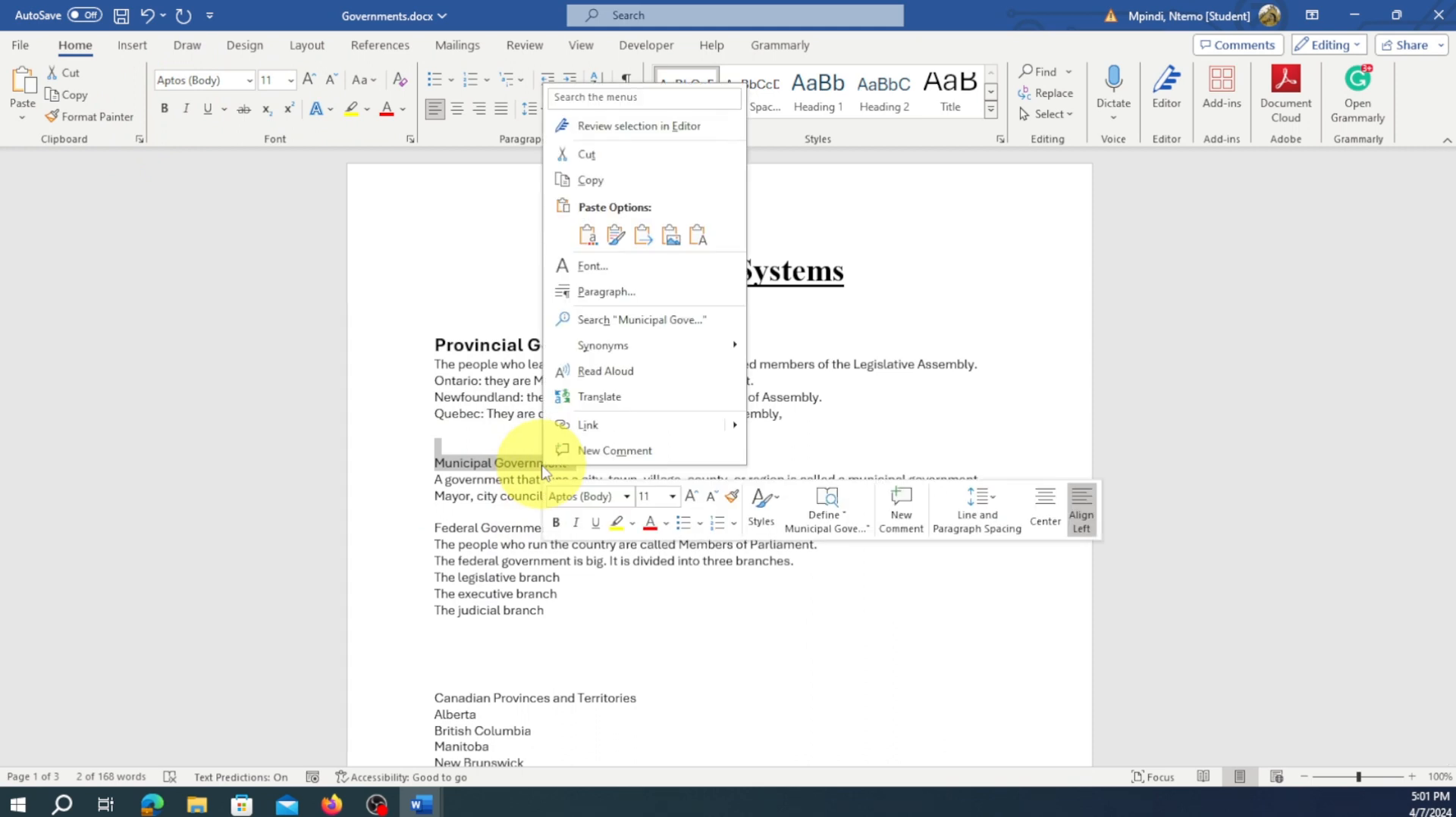
{"action": "left_click", "coordinate": [555, 523]}
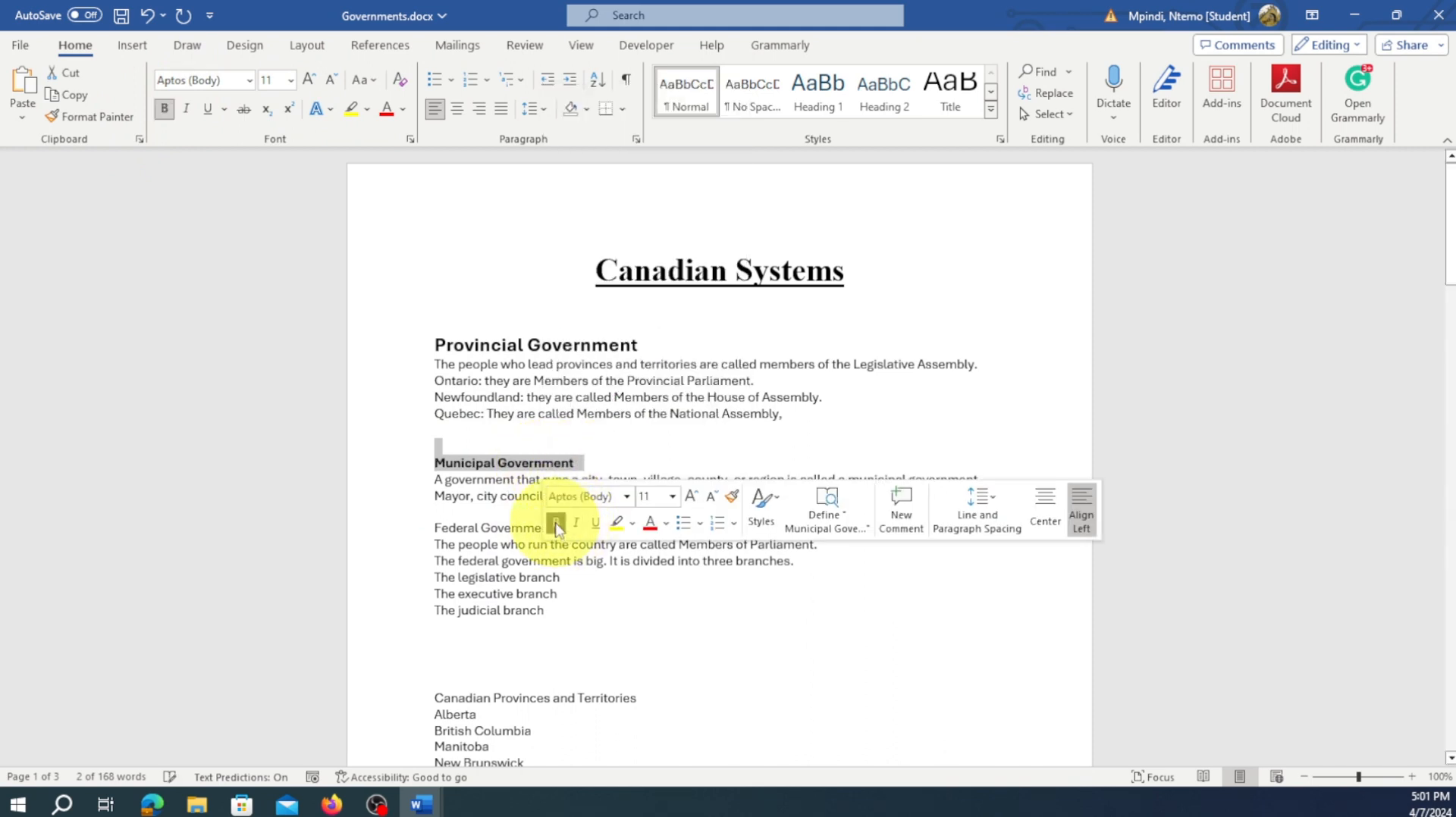
{"action": "left_click", "coordinate": [672, 500]}
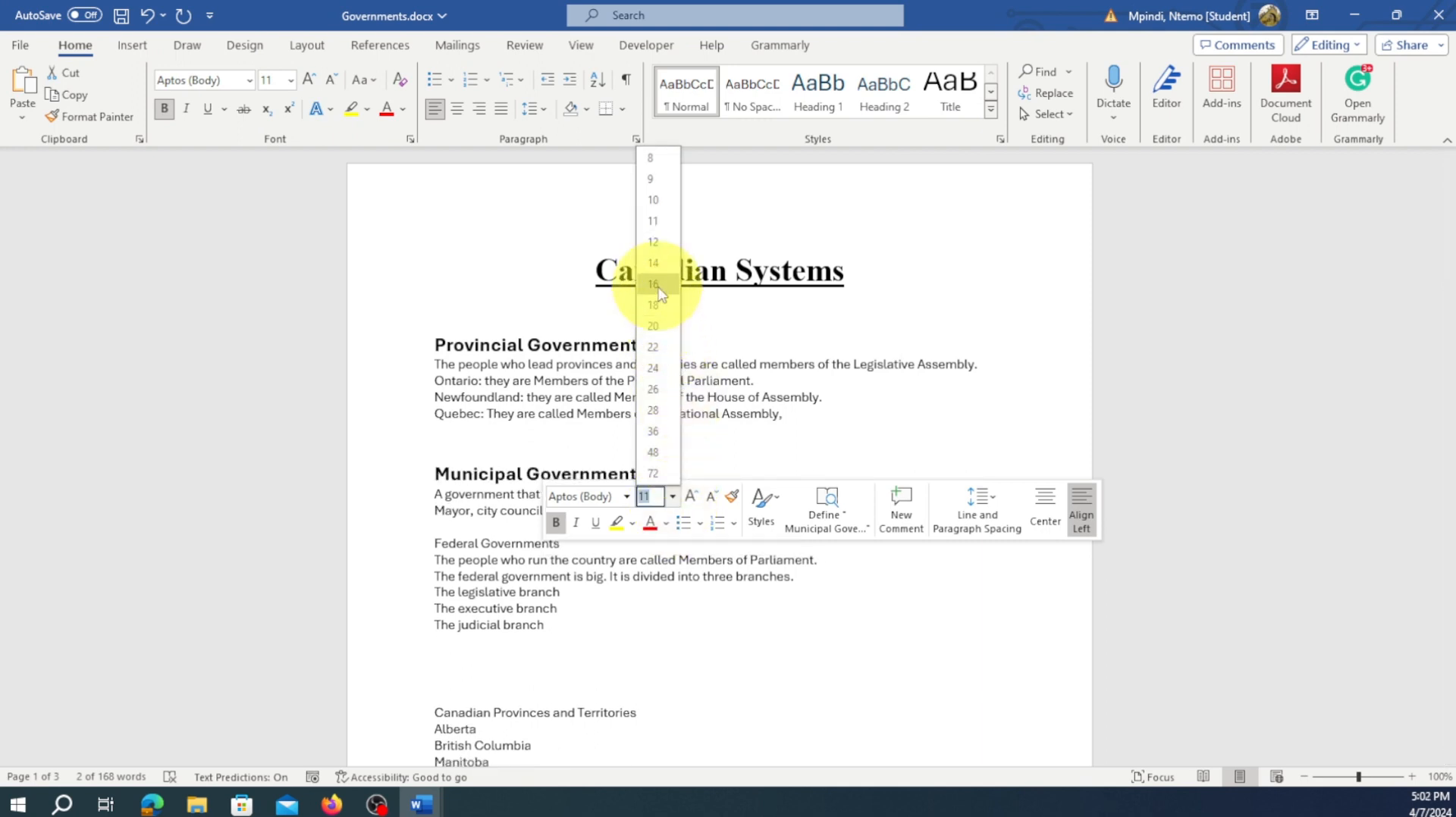
{"action": "left_click", "coordinate": [661, 263]}
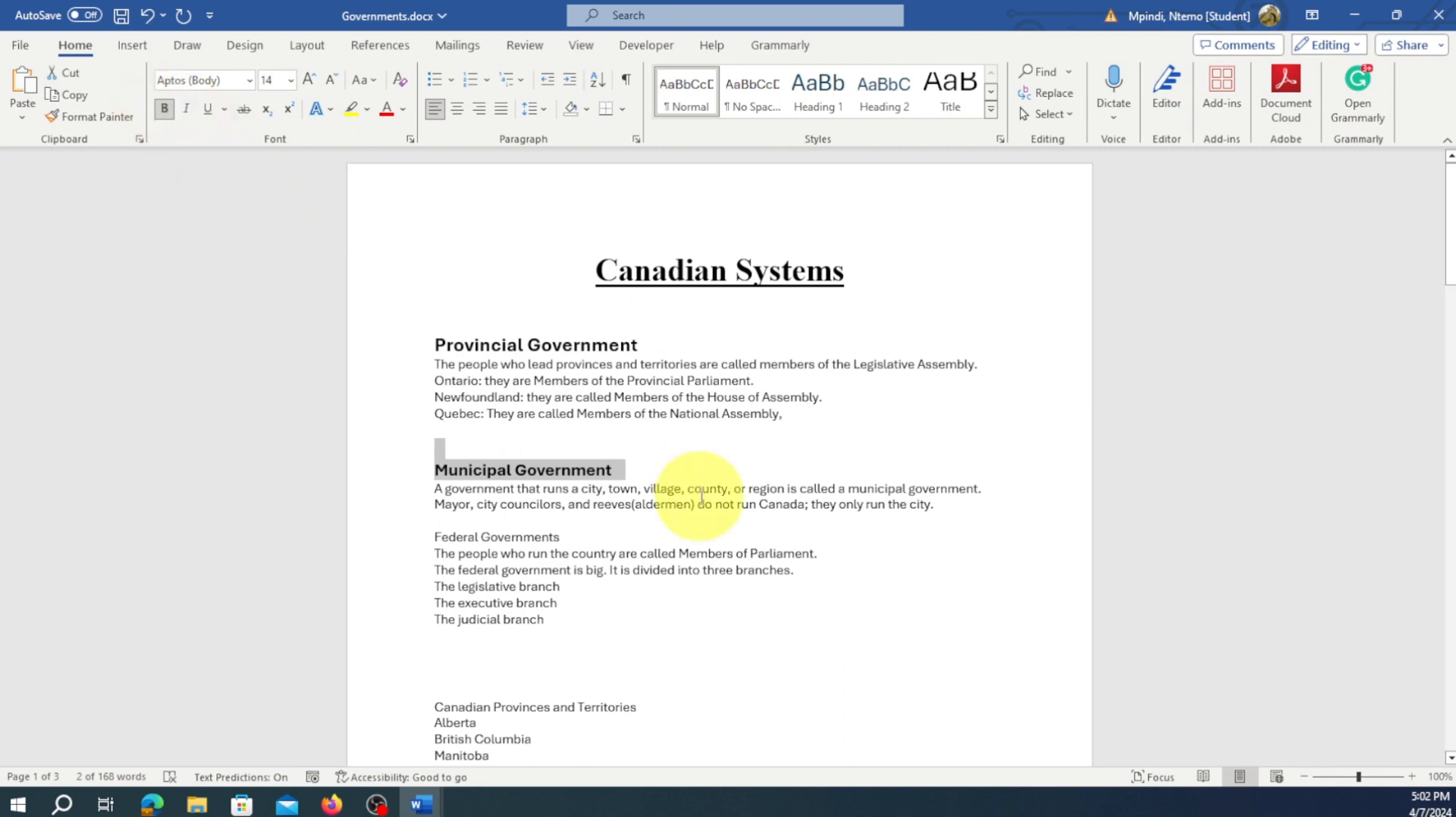
{"action": "left_click", "coordinate": [682, 634]}
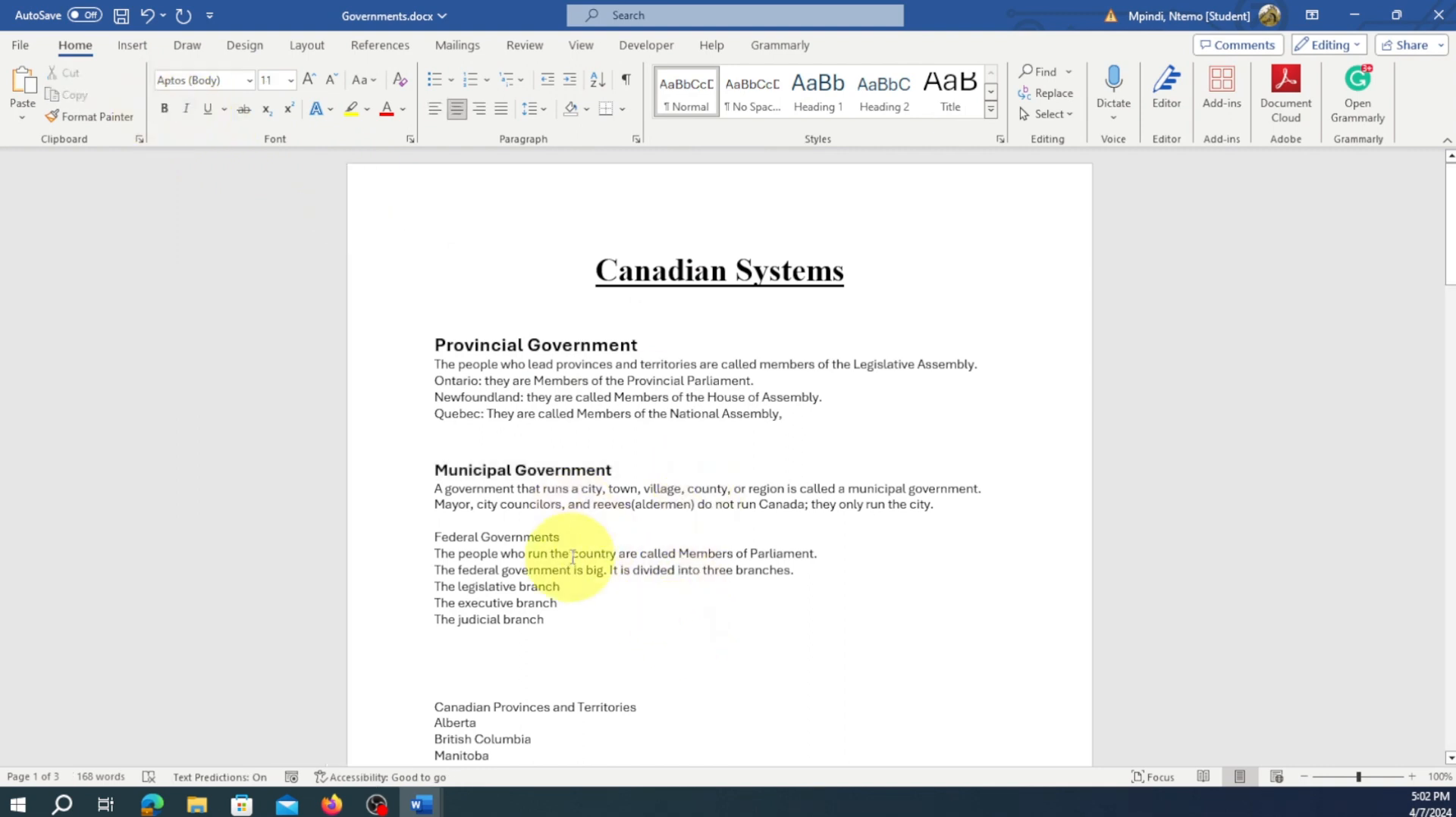
Make the Federal Governments heading bold and set its font size to 16
{"action": "left_click_drag", "start_coordinate": [571, 538], "coordinate": [389, 527]}
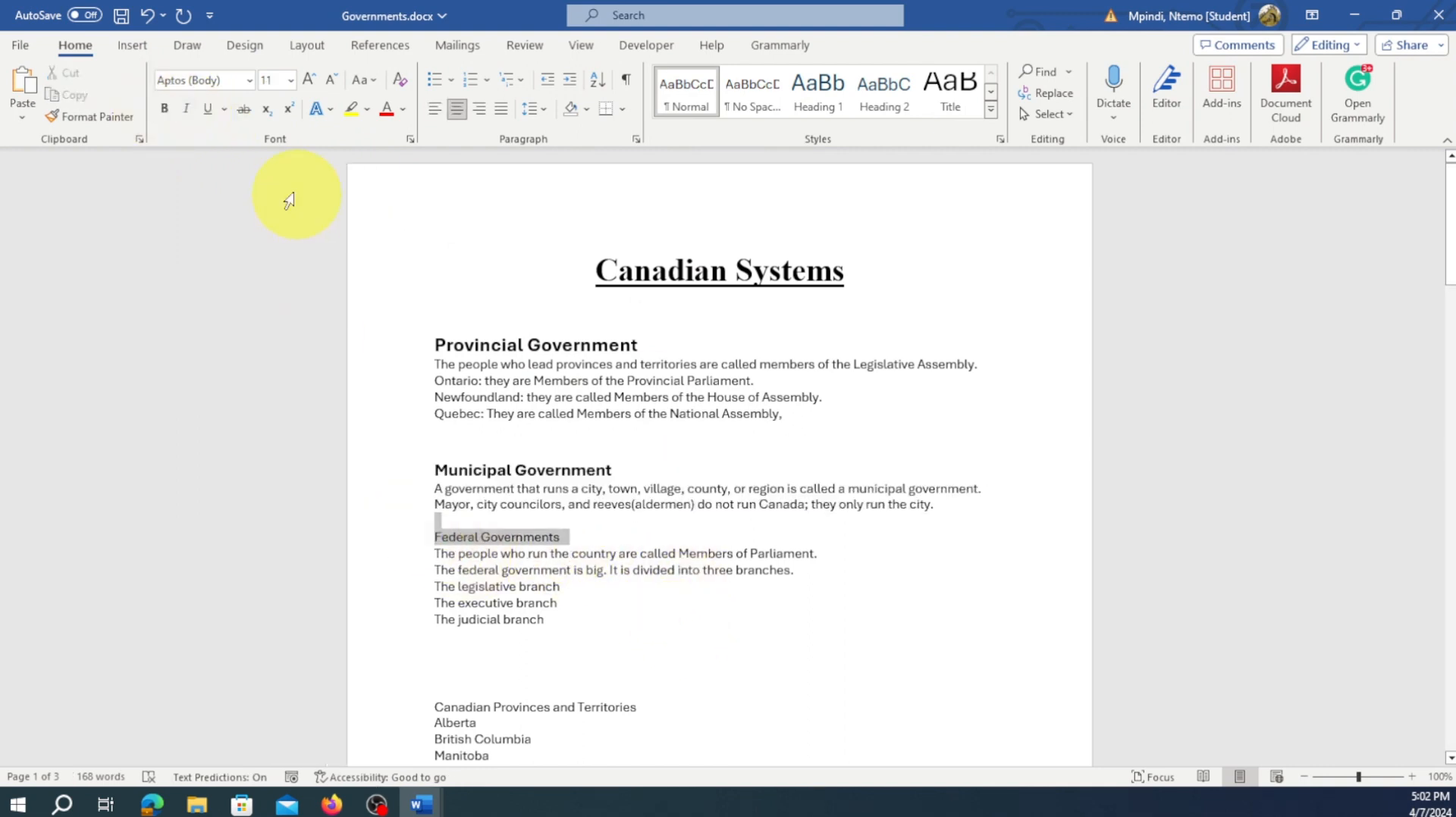
{"action": "left_click", "coordinate": [163, 110]}
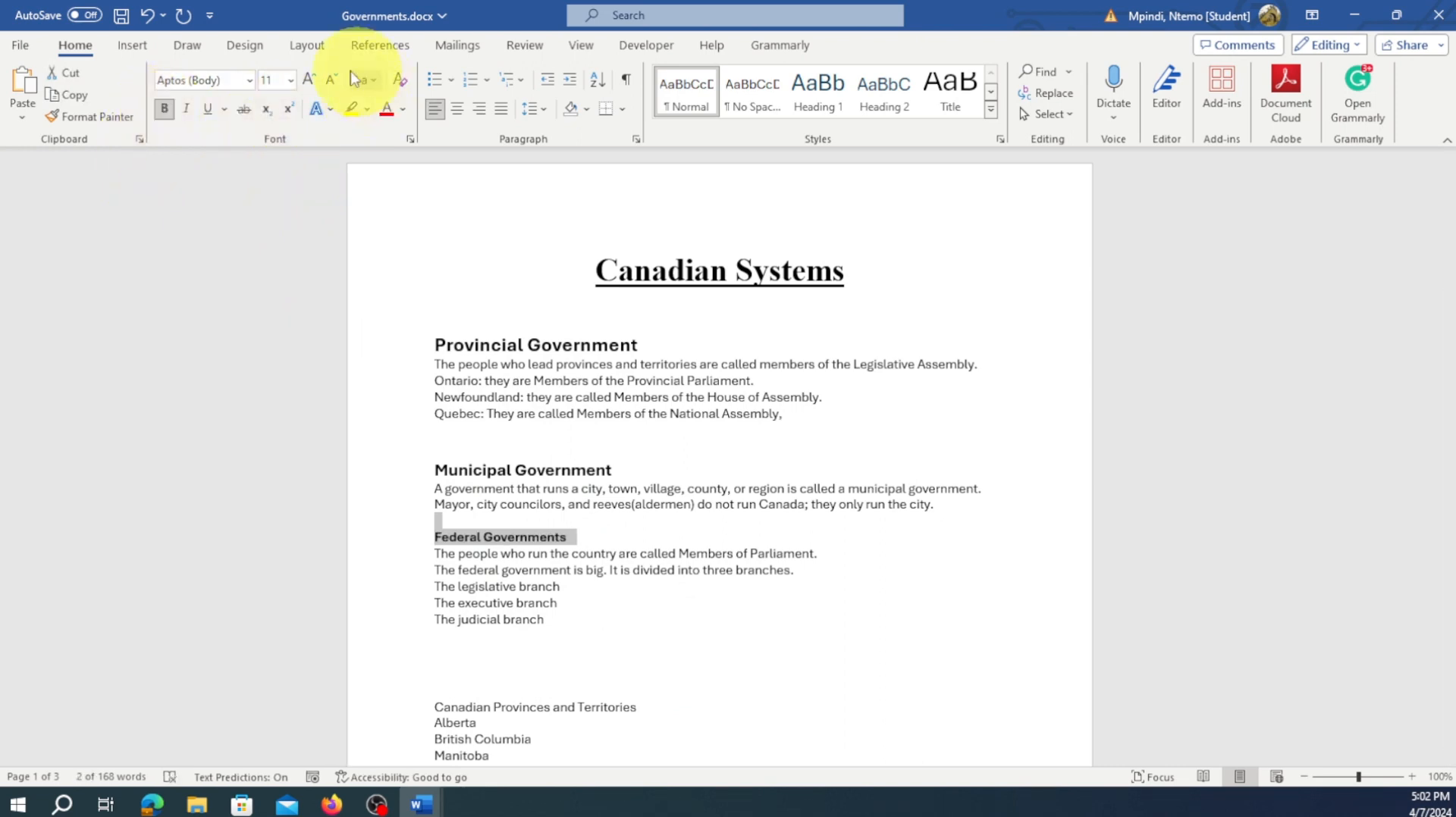
{"action": "left_click", "coordinate": [291, 80]}
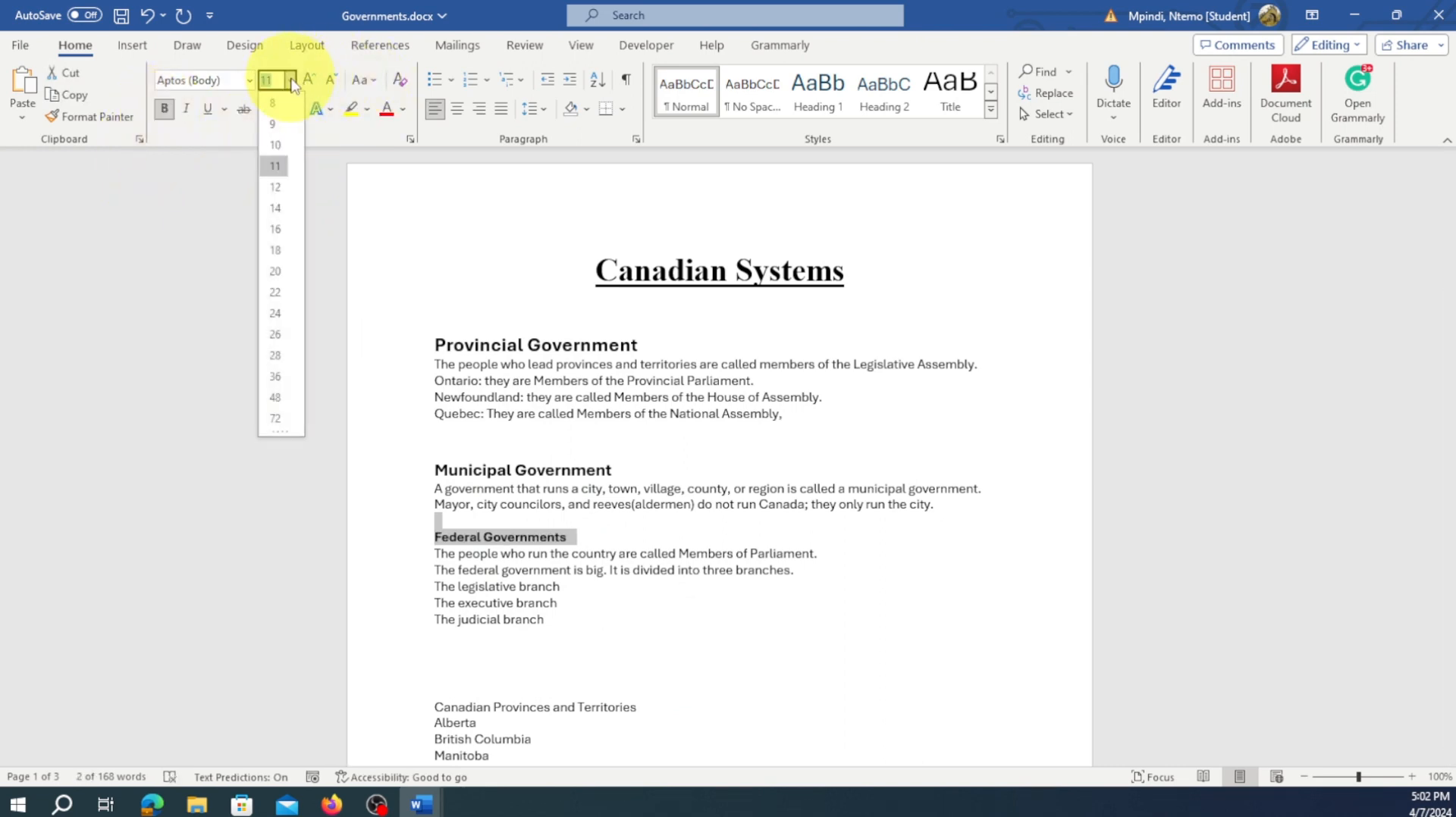
{"action": "left_click", "coordinate": [275, 228]}
Set the Municipal Government and Provincial Government headings to font size 16, and remove the extra blank line between the two sections
{"action": "left_click_drag", "start_coordinate": [615, 470], "coordinate": [426, 470]}
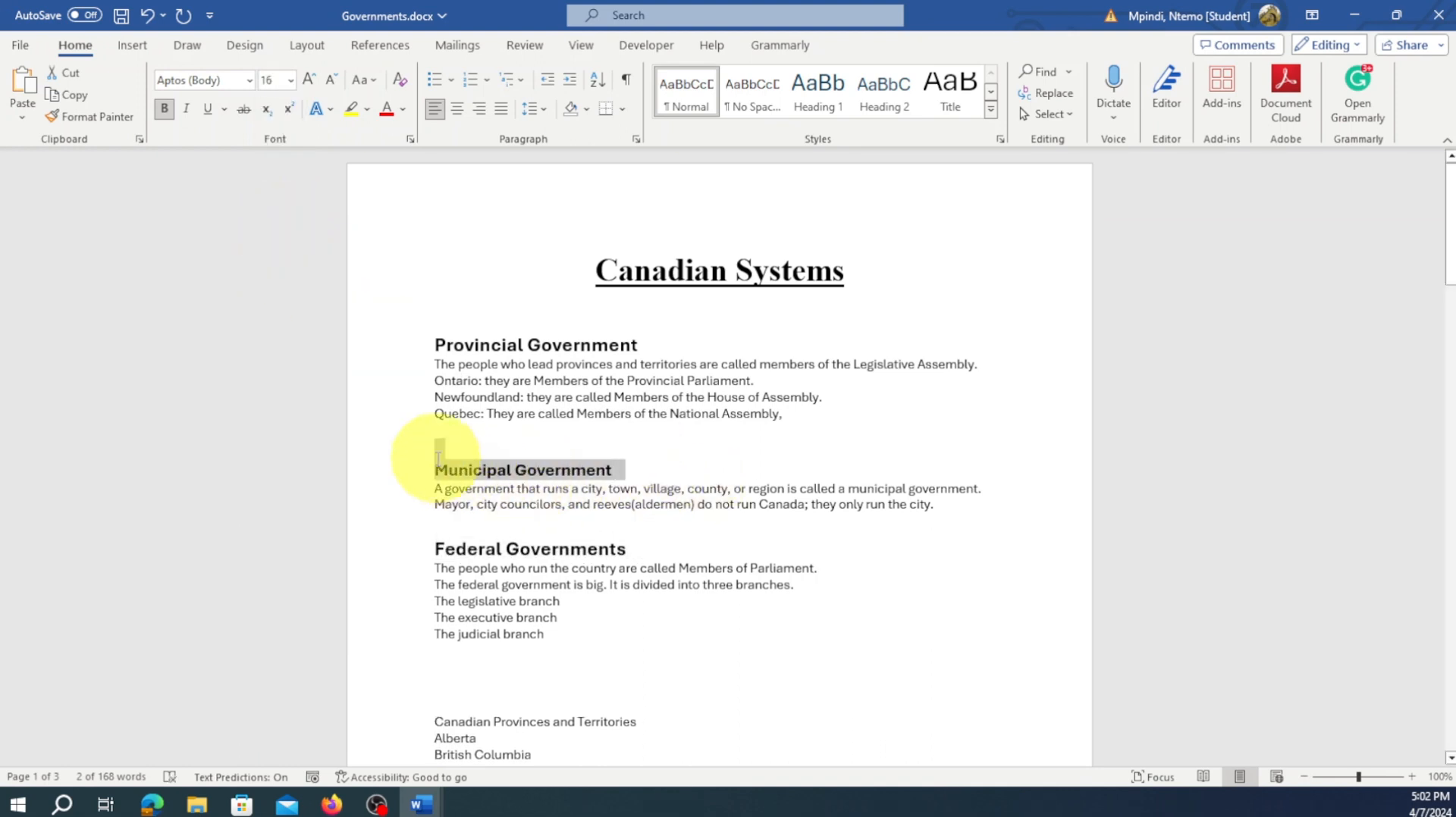
{"action": "left_click", "coordinate": [289, 85]}
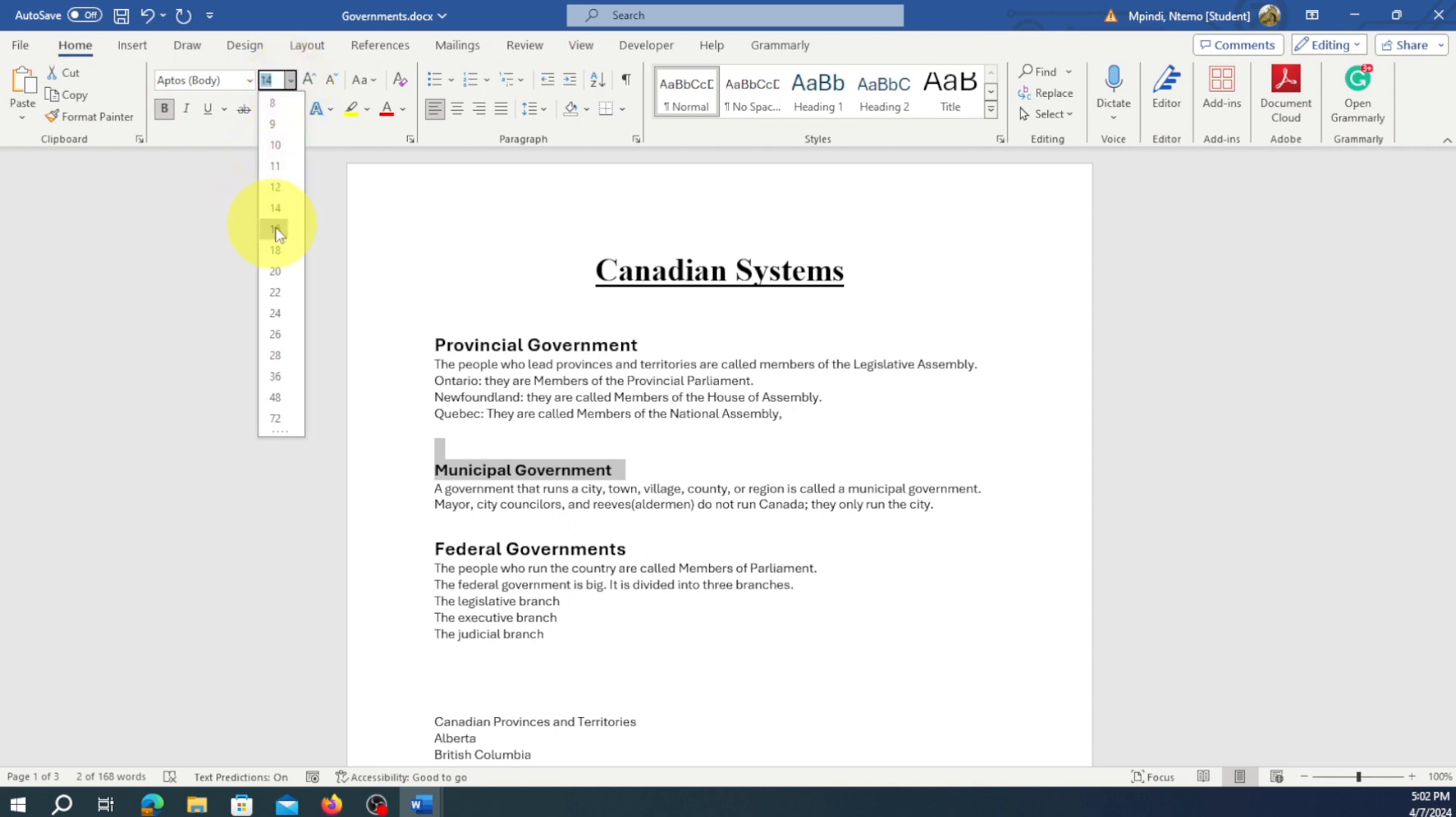
{"action": "left_click", "coordinate": [276, 230]}
{"action": "left_click_drag", "start_coordinate": [665, 334], "coordinate": [399, 325]}
{"action": "left_click", "coordinate": [289, 81]}
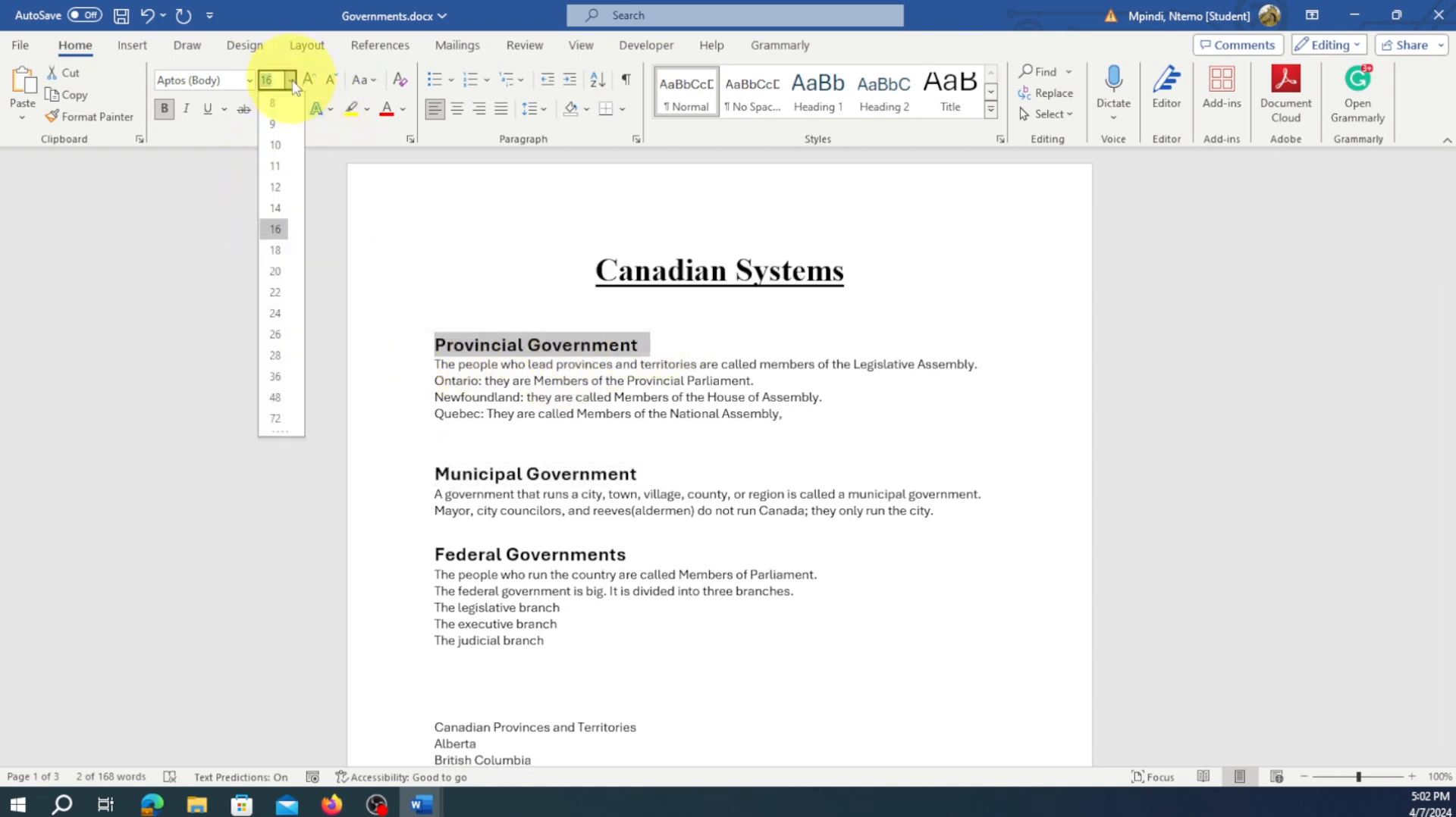
{"action": "left_click", "coordinate": [274, 229]}
{"action": "left_click", "coordinate": [558, 441]}
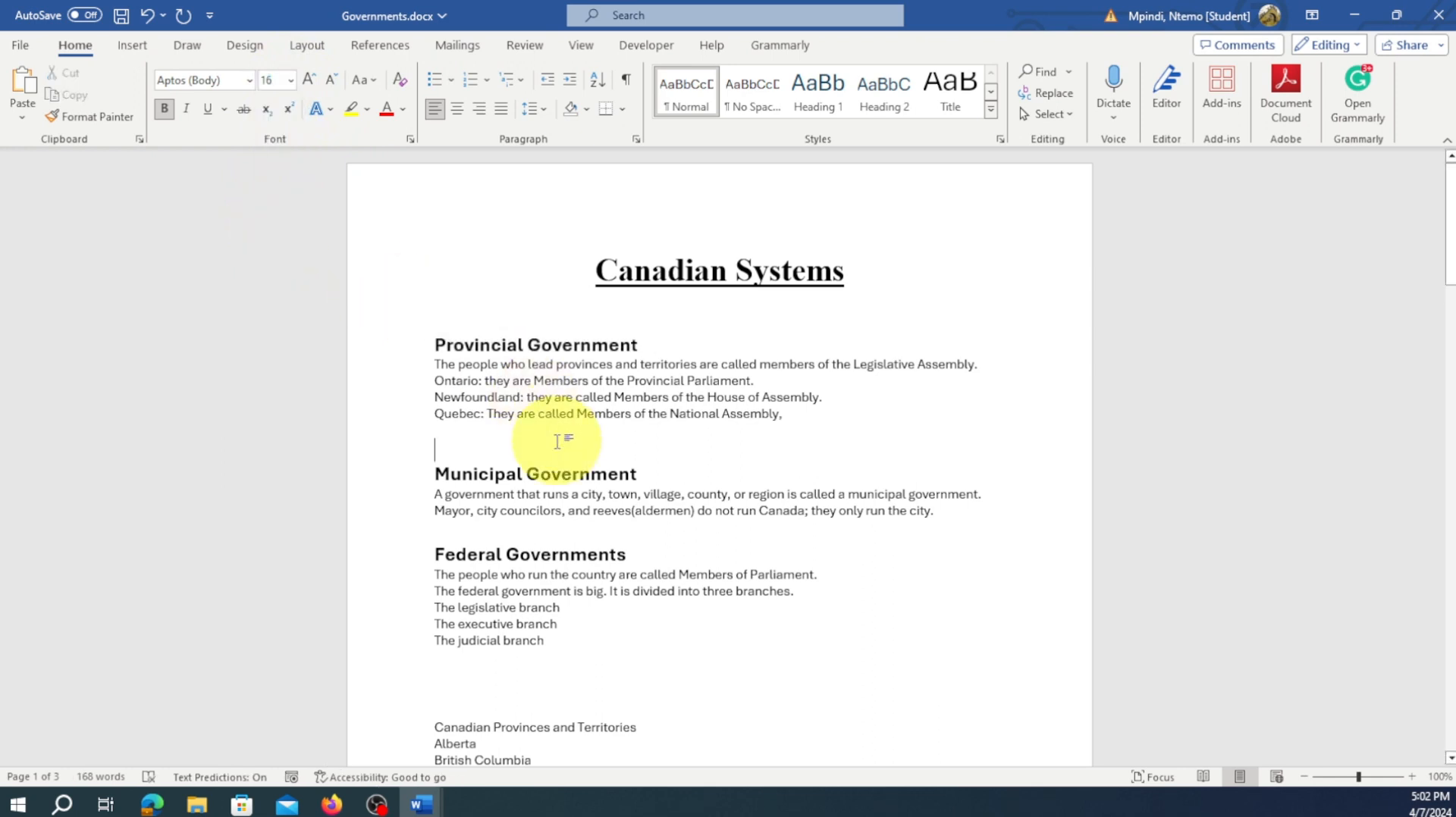
{"action": "key", "text": "BackSpace"}
Make the Canadian Provinces and Territories heading bold and set its font size to 16
{"action": "scroll", "coordinate": [602, 520], "scroll_direction": "down", "scroll_amount": 5}
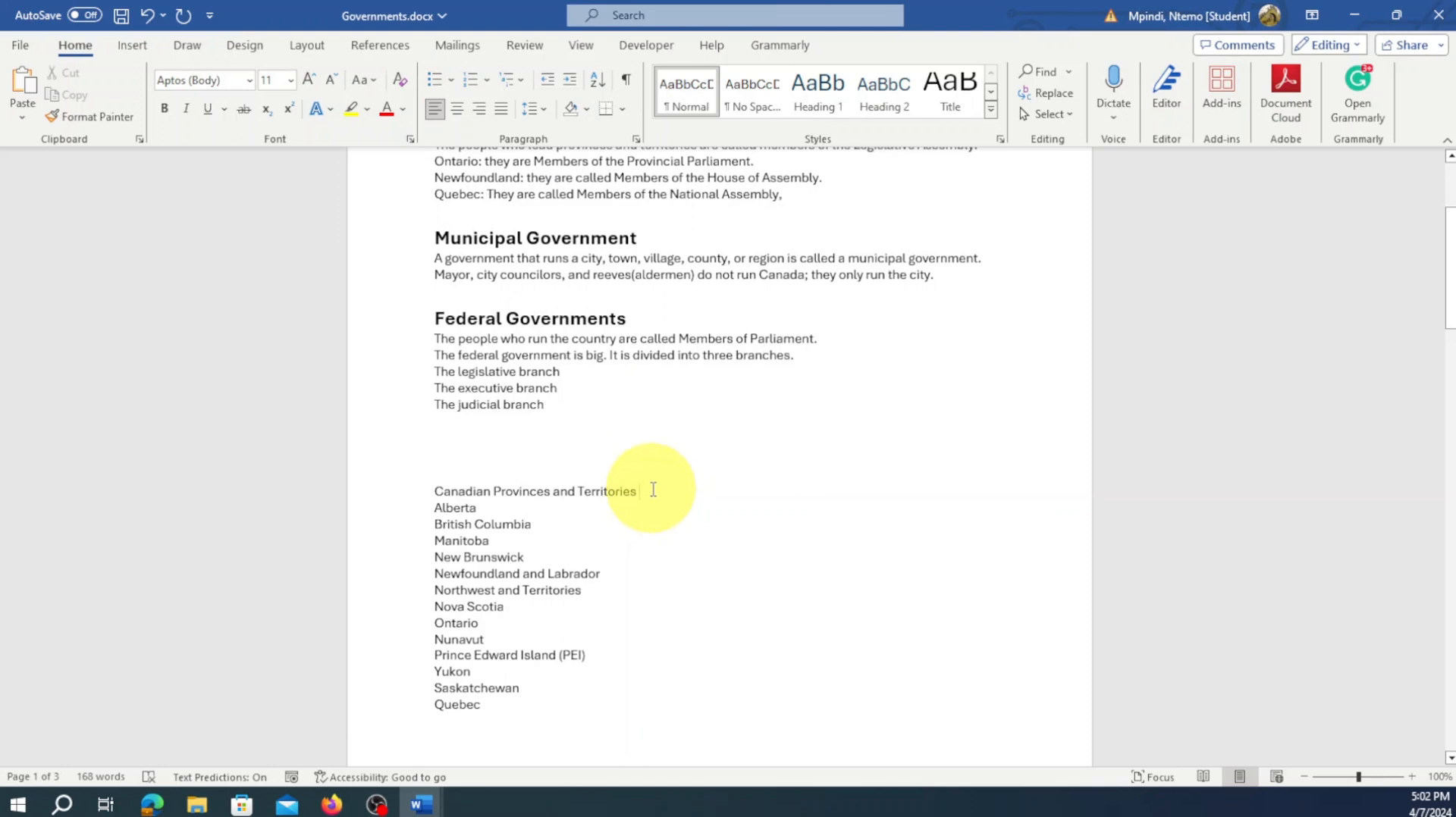
{"action": "left_click_drag", "start_coordinate": [650, 494], "coordinate": [439, 485]}
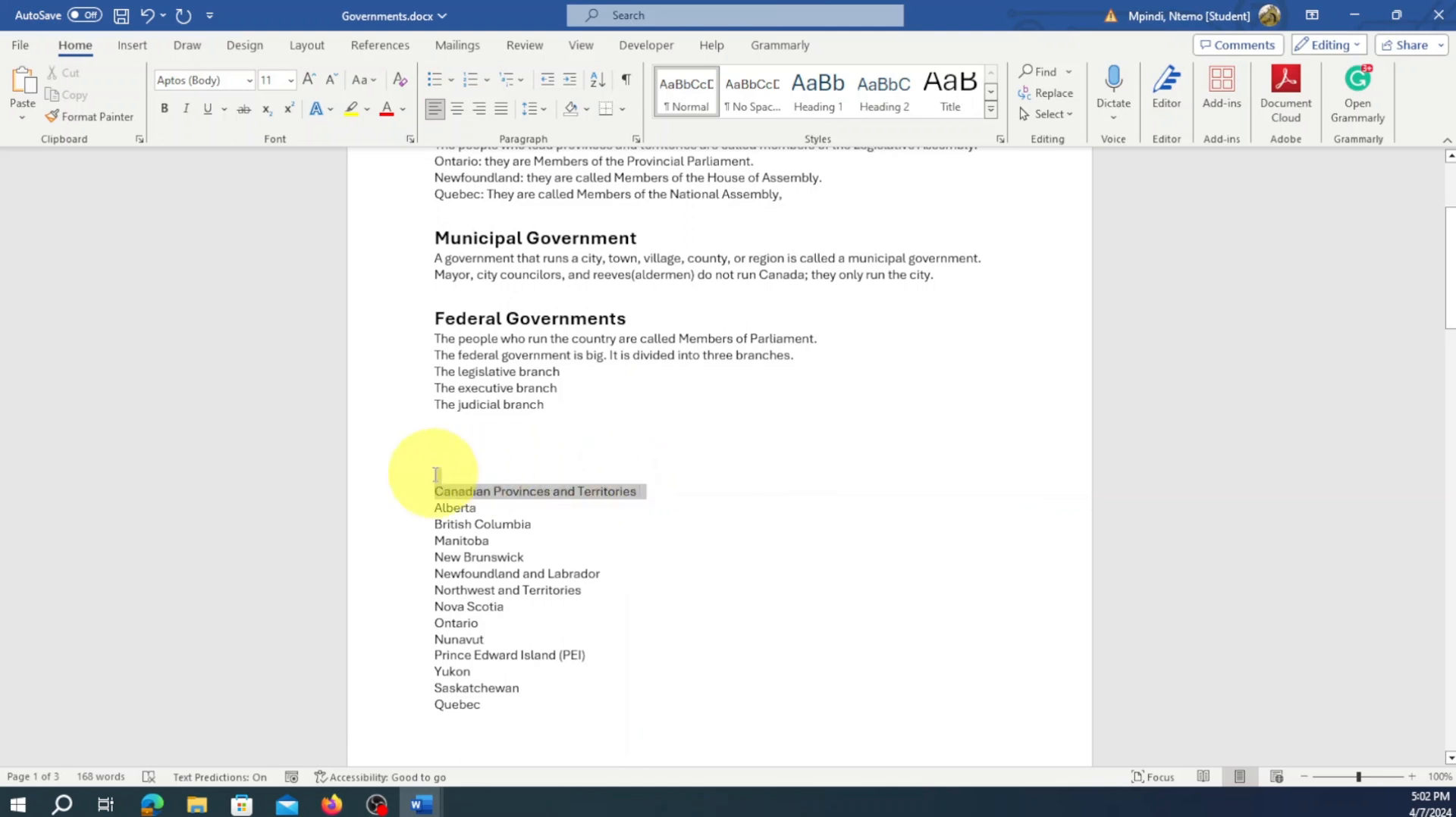
{"action": "left_click", "coordinate": [291, 82]}
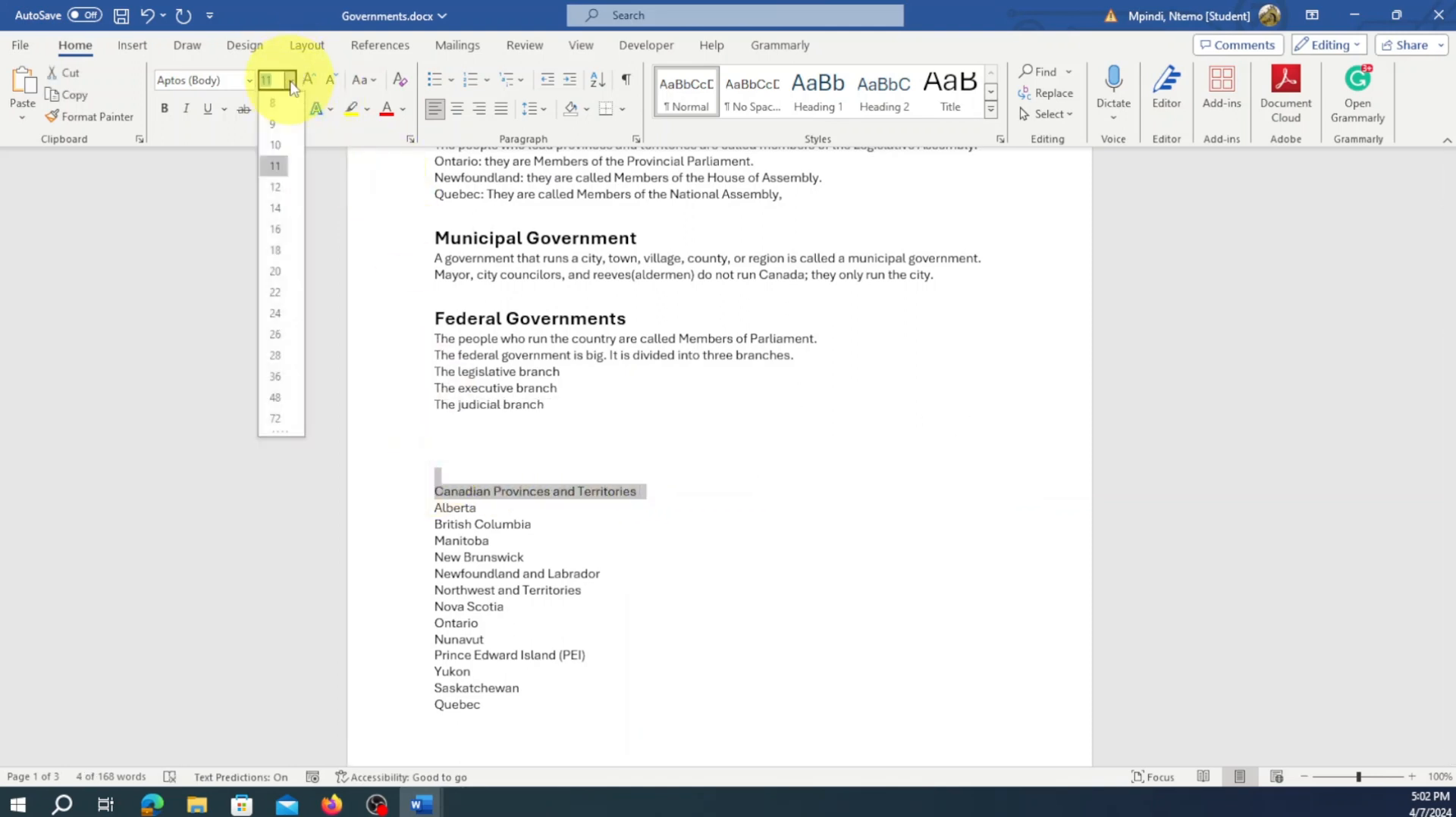
{"action": "left_click", "coordinate": [163, 111]}
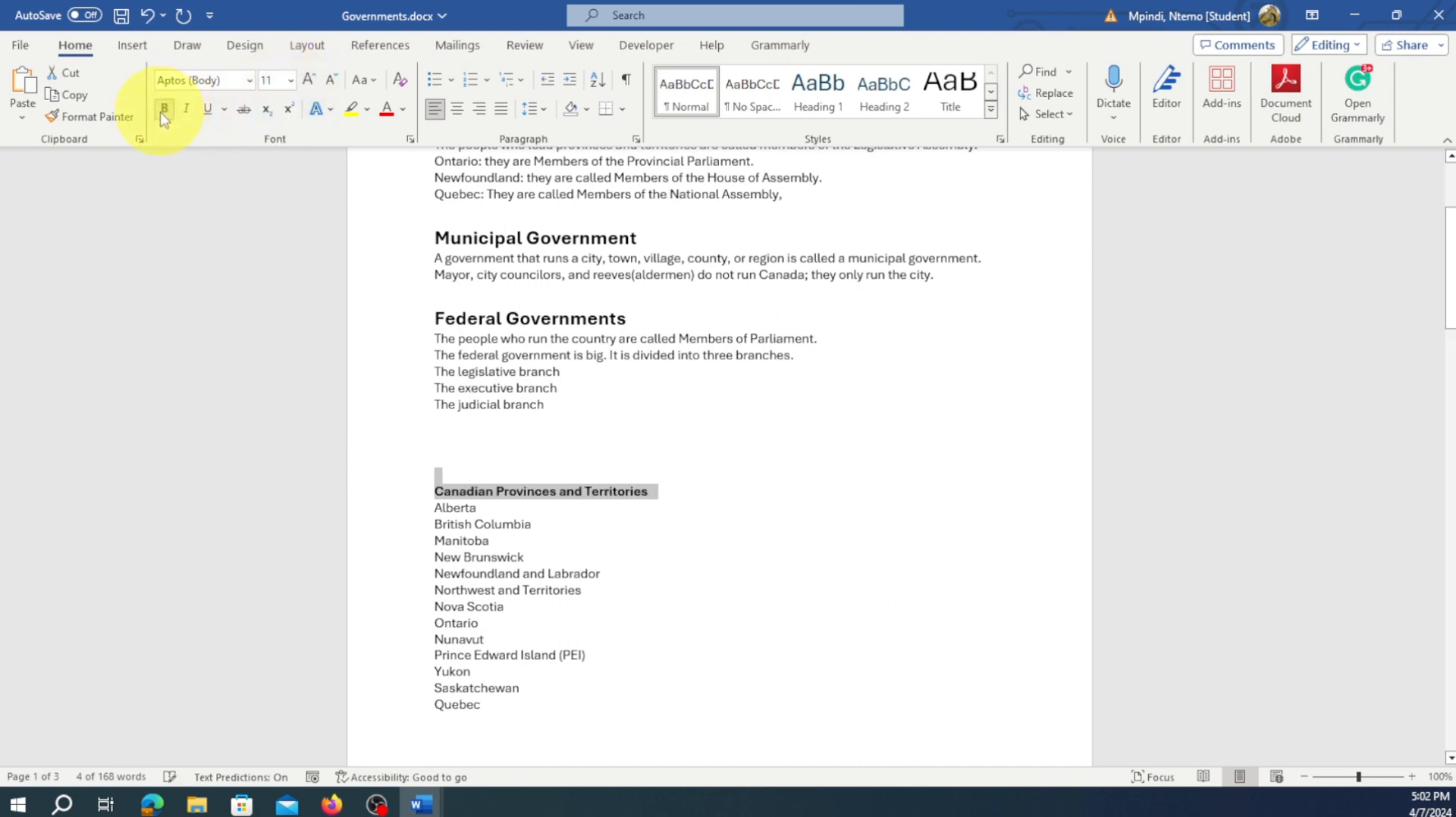
{"action": "left_click", "coordinate": [291, 82]}
{"action": "left_click", "coordinate": [275, 229]}
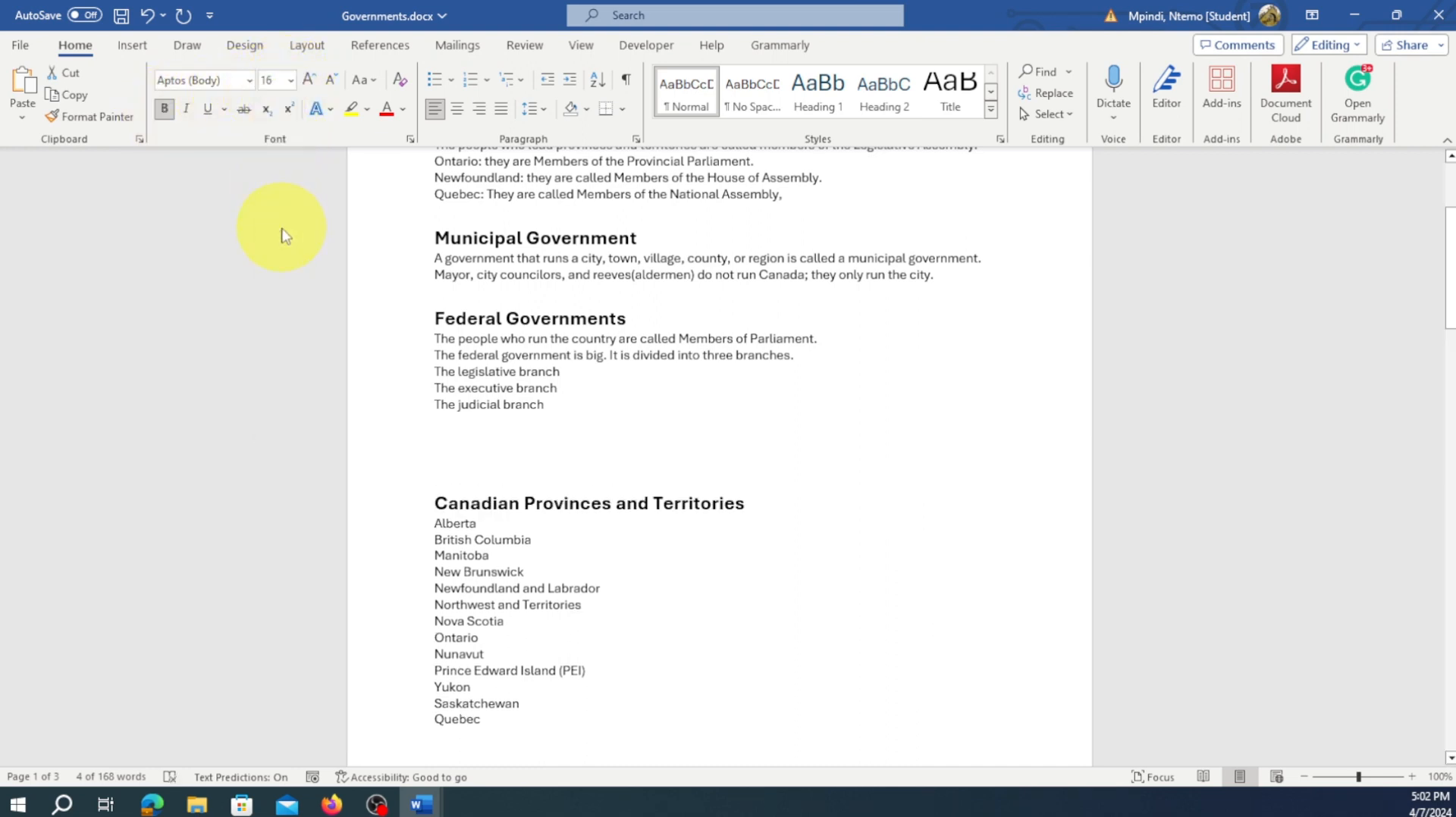
Remove the extra blank lines between the judicial branch line and the Canadian Provinces and Territories heading
{"action": "left_click", "coordinate": [646, 478]}
{"action": "scroll", "coordinate": [648, 479], "scroll_direction": "up", "scroll_amount": 5}
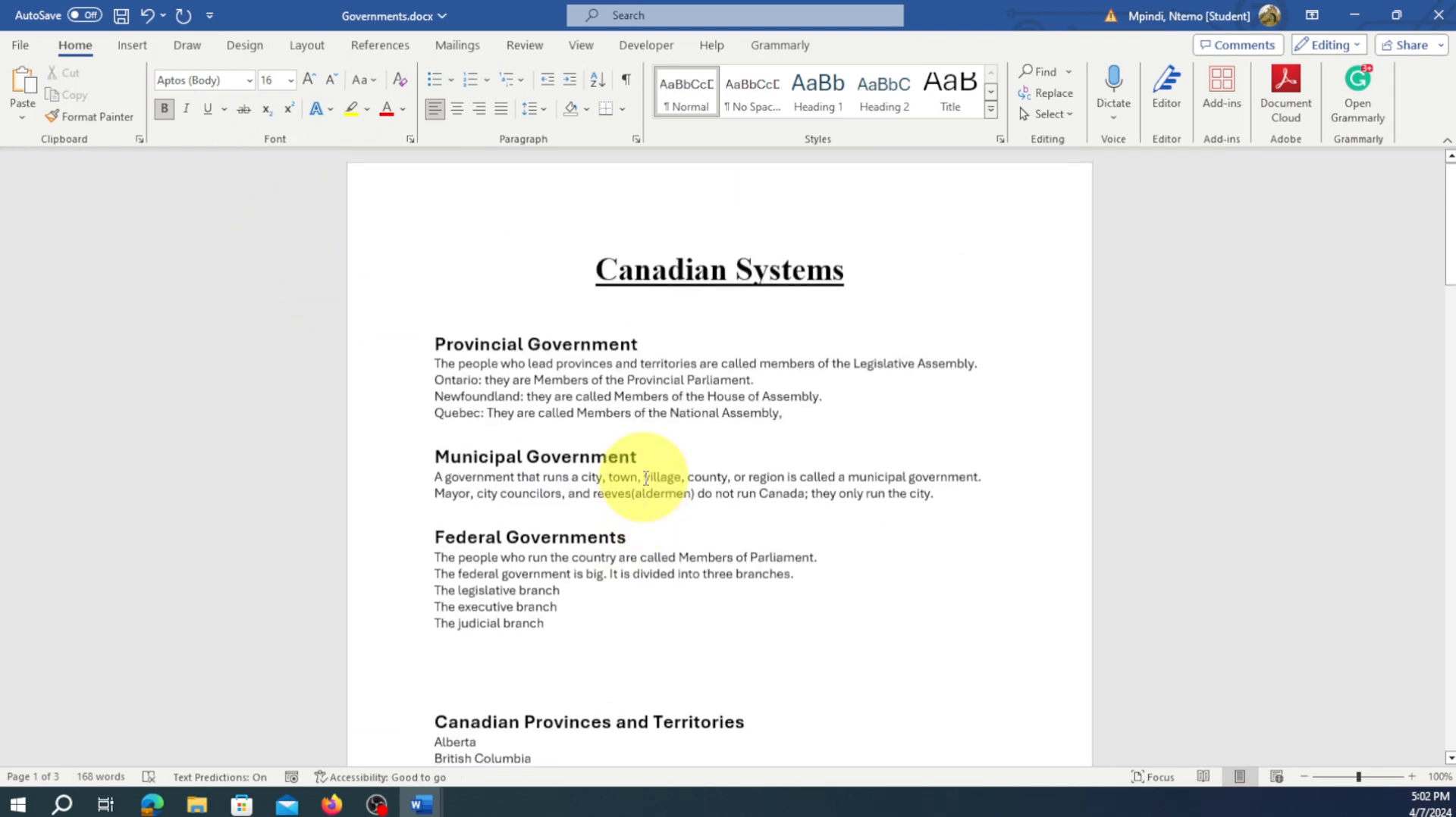
{"action": "scroll", "coordinate": [646, 478], "scroll_direction": "down", "scroll_amount": 2}
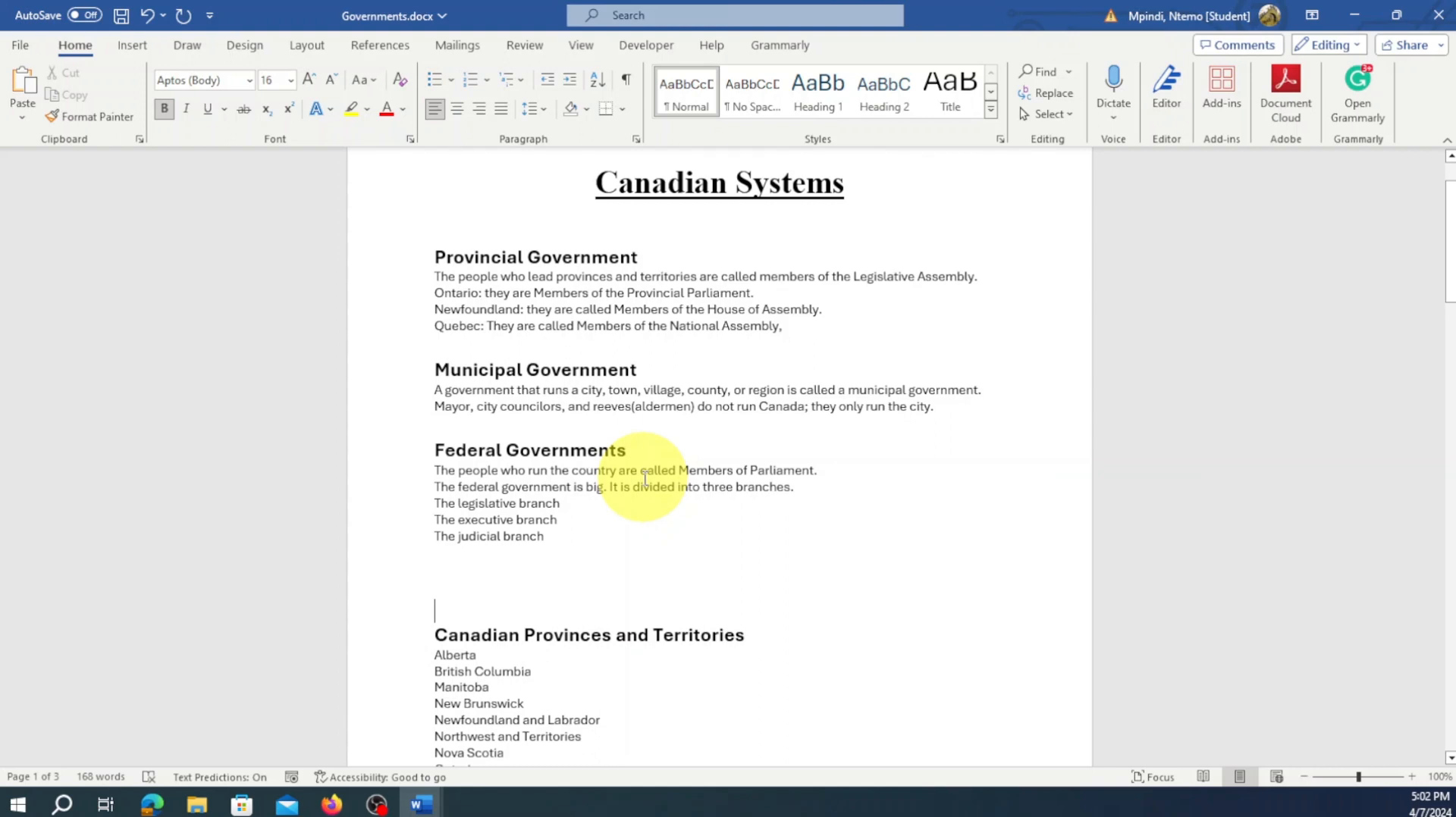
{"action": "key", "text": "BackSpace"}
{"action": "key", "text": "BackSpace"}
{"action": "key", "text": "BackSpace"}
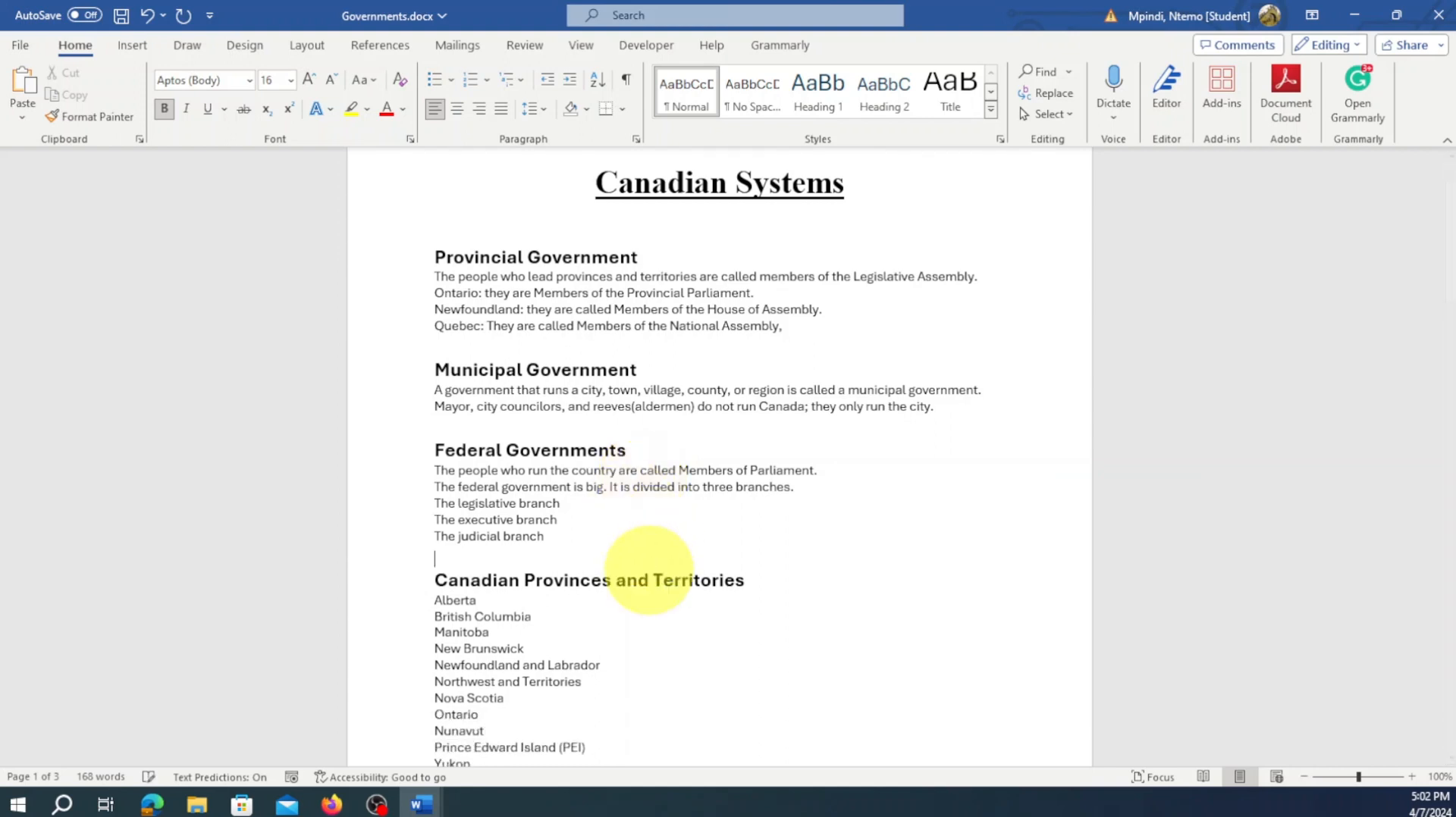